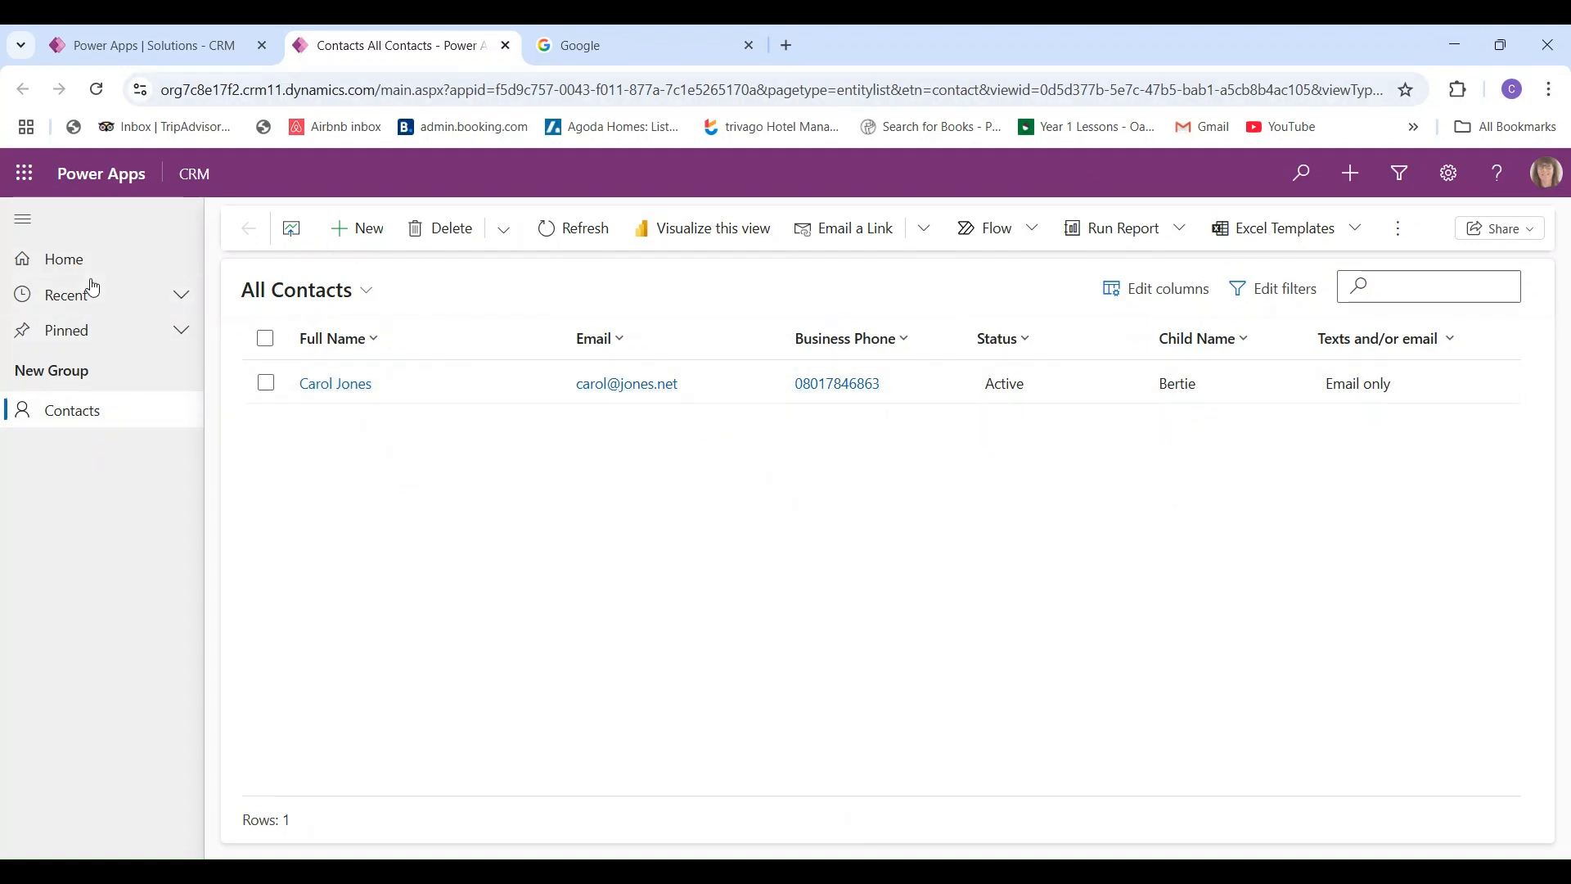
- Refresh All Contacts, open the saved contact's record, and review its Details and Summary tabs
click(83, 420)
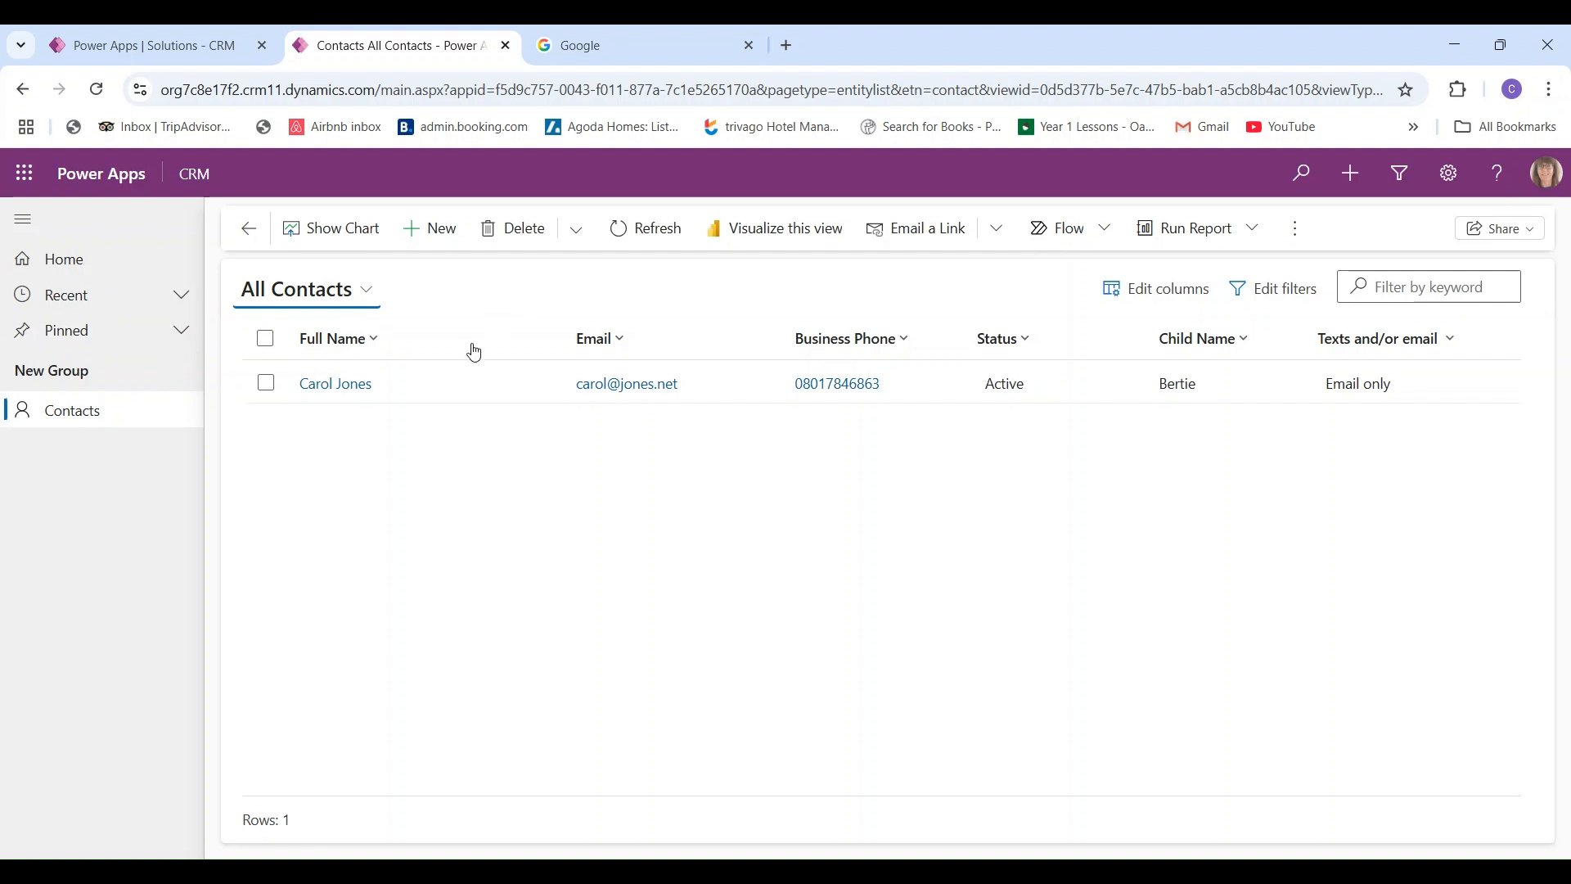
click(334, 384)
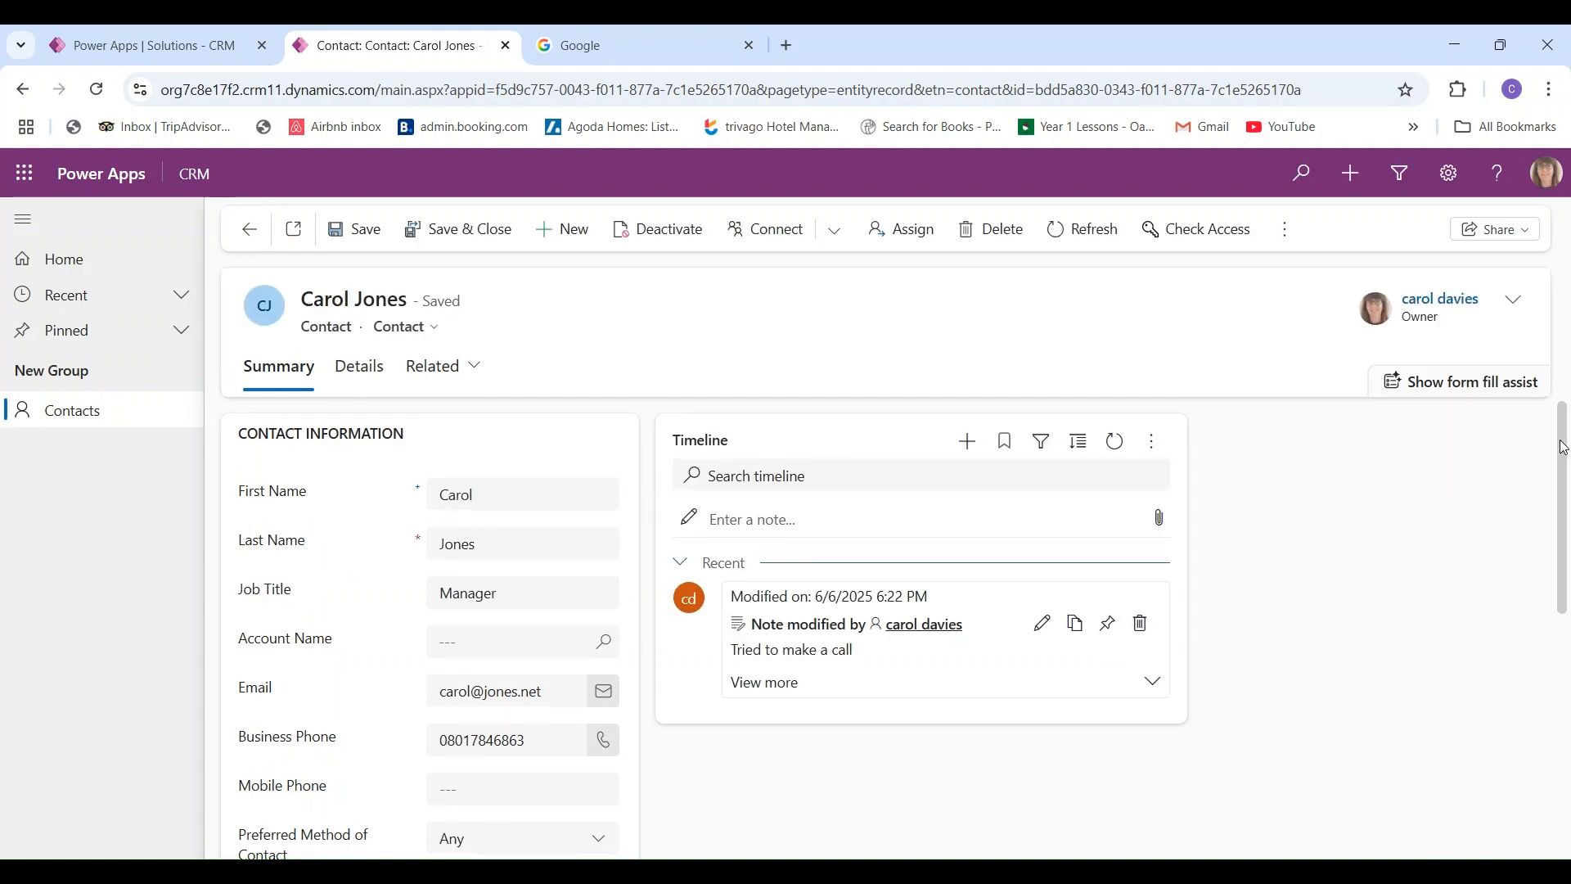
scroll(775, 457, down, 3)
scroll(818, 572, down, 3)
scroll(818, 573, up, 7)
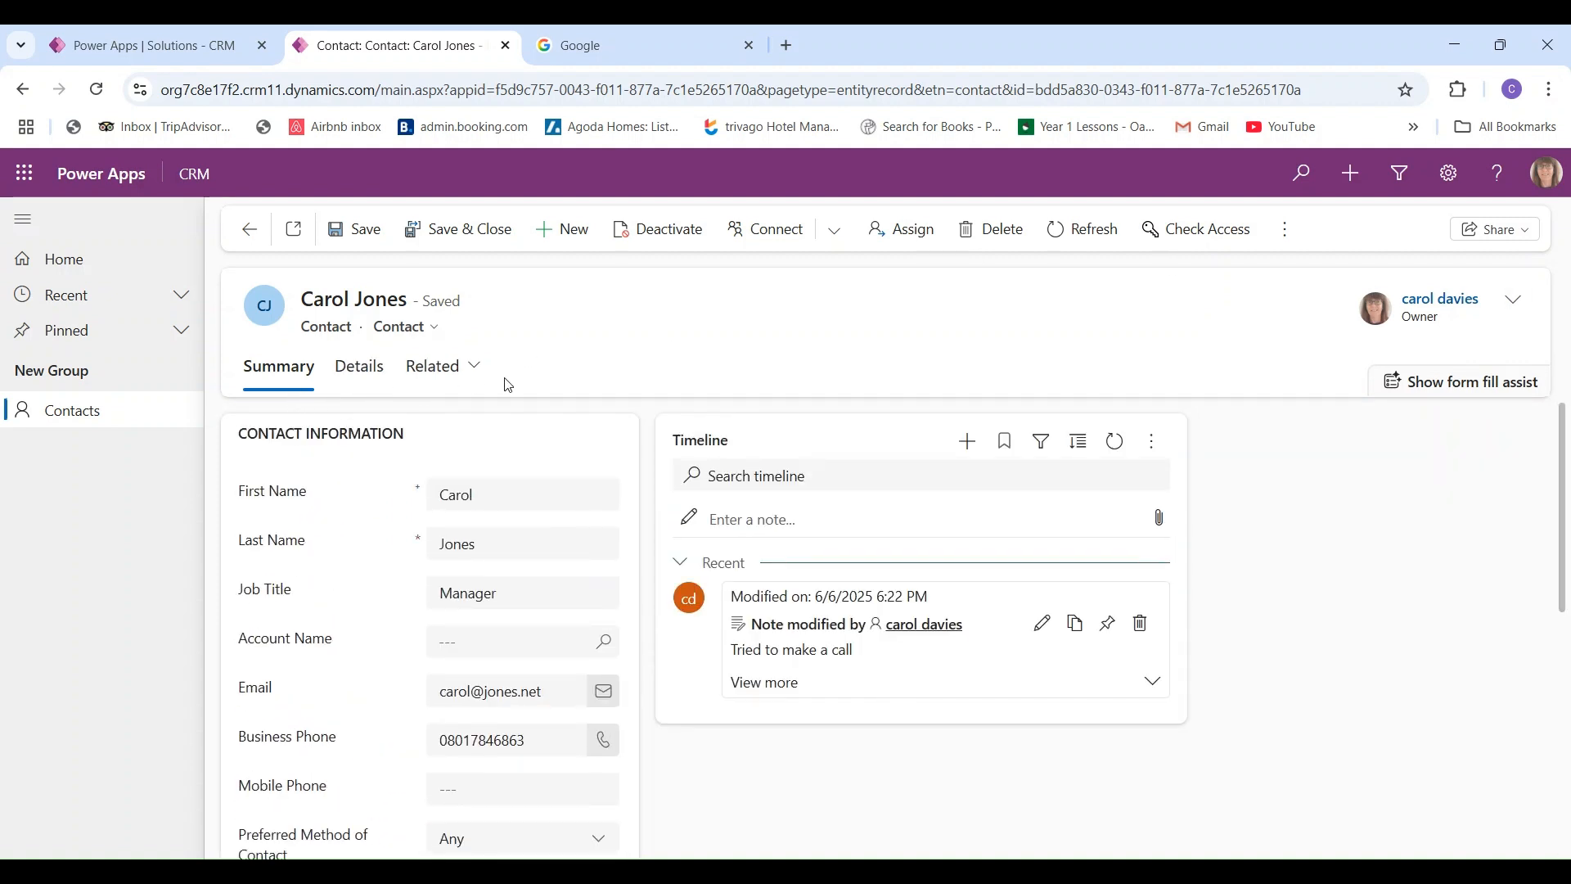
click(377, 383)
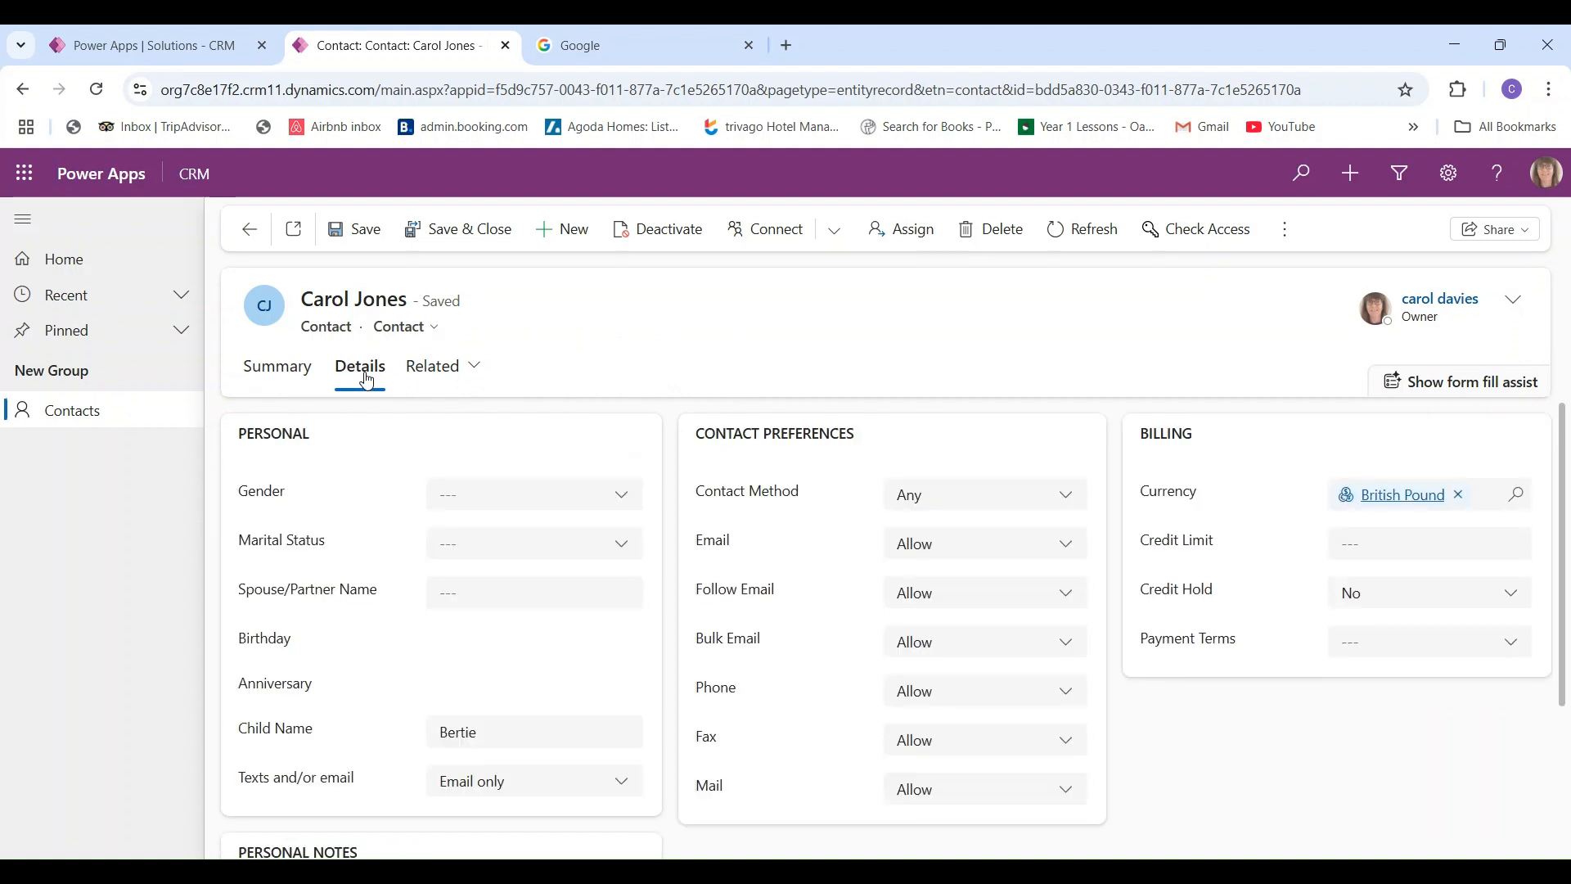
click(275, 382)
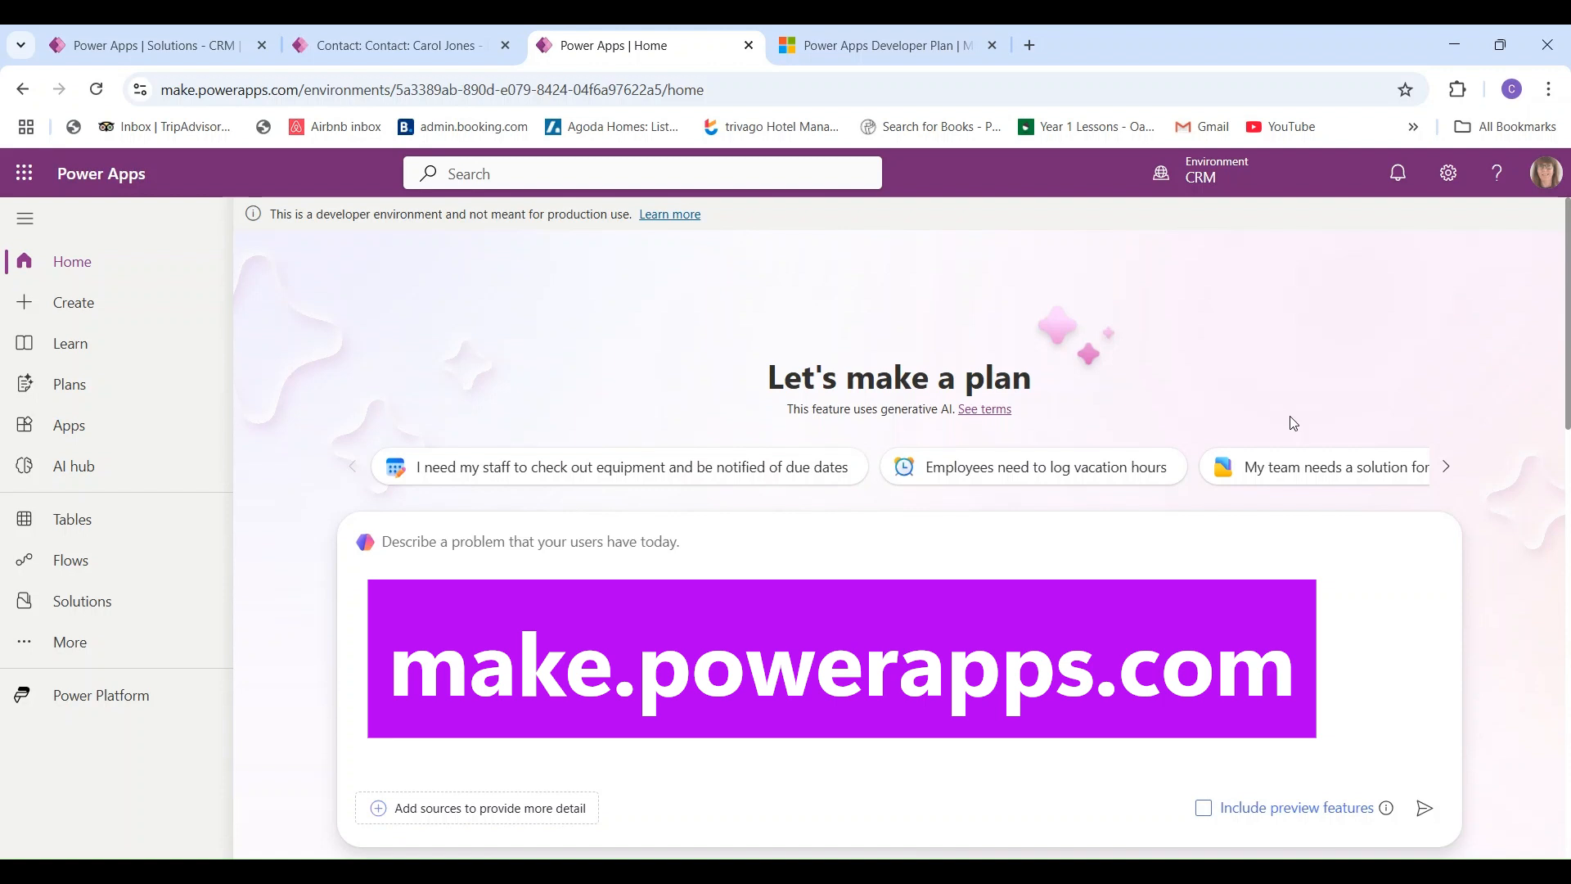
- In the Power Platform admin center, show the Environments list from the Manage area
click(888, 57)
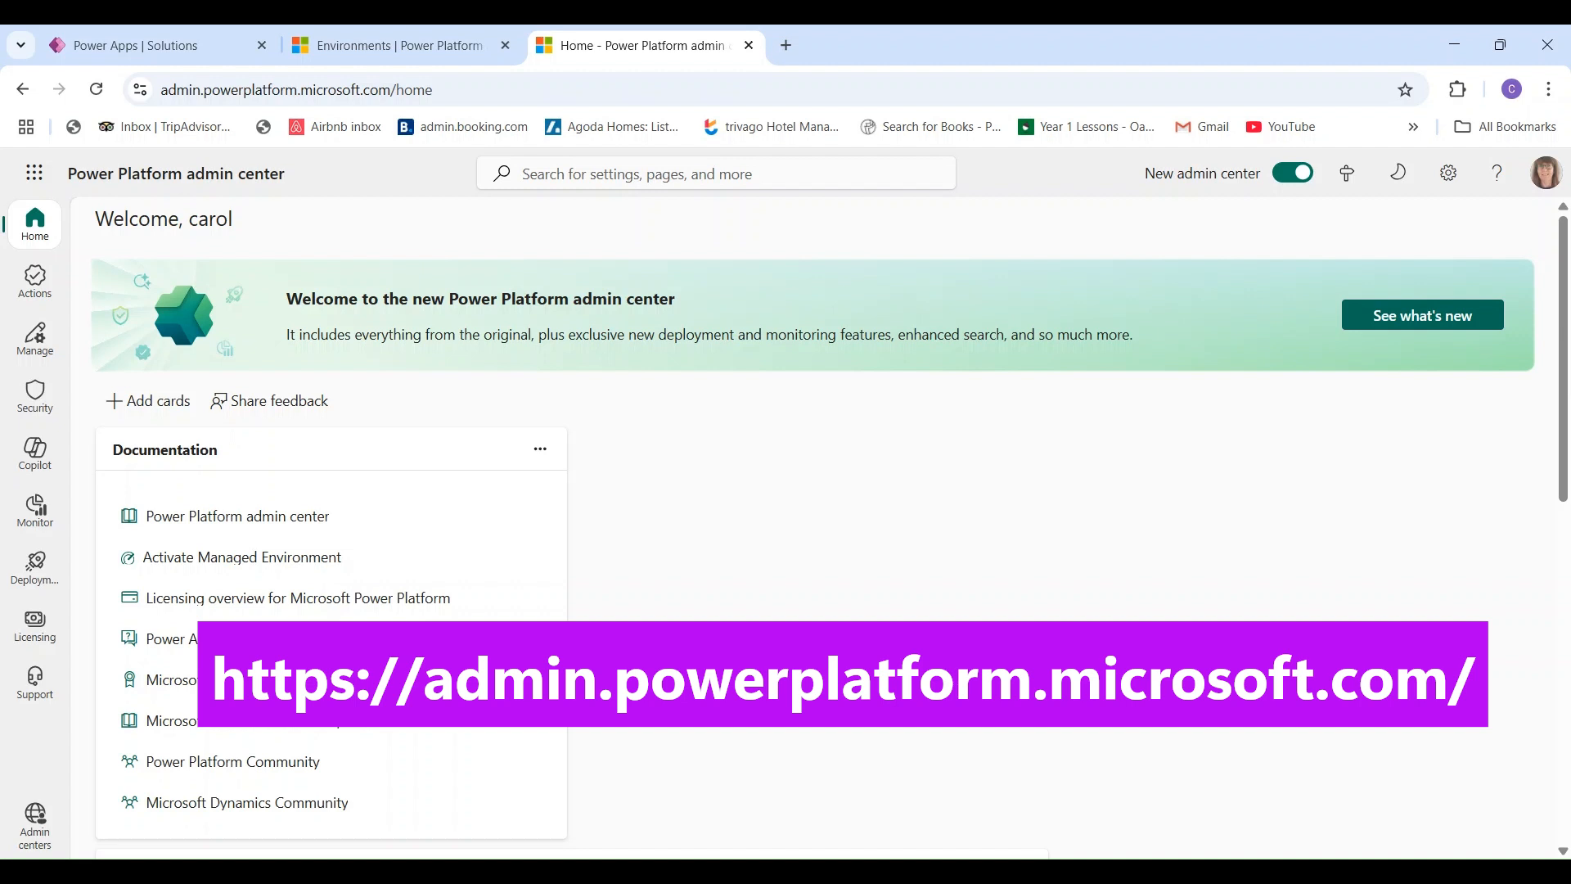
click(35, 340)
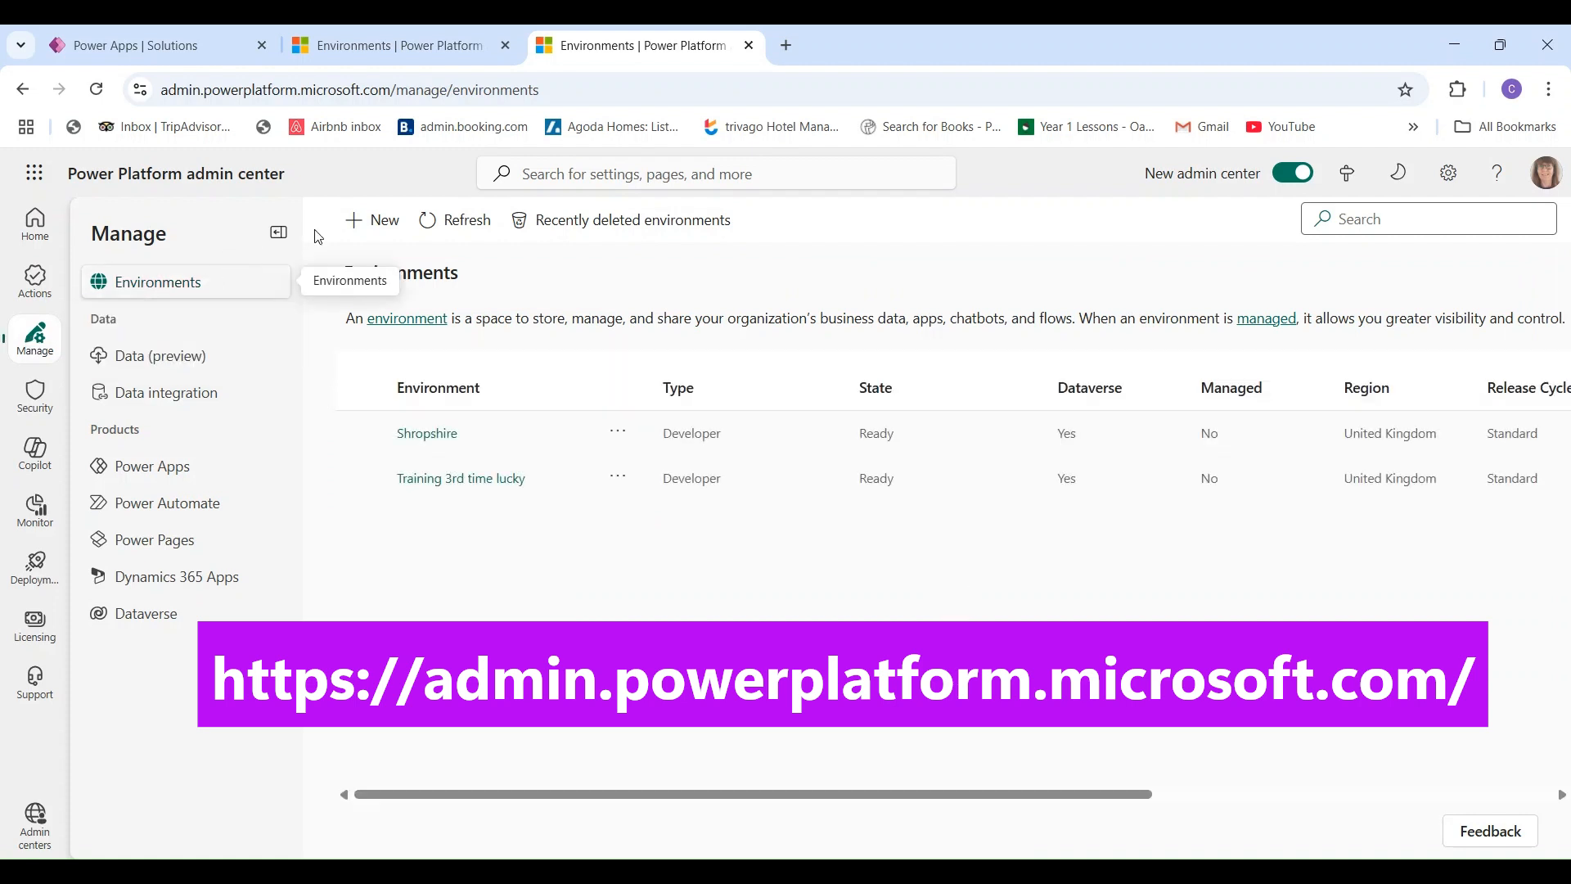
- Create a Developer environment named CRM with English and GBP Dataverse settings
click(385, 221)
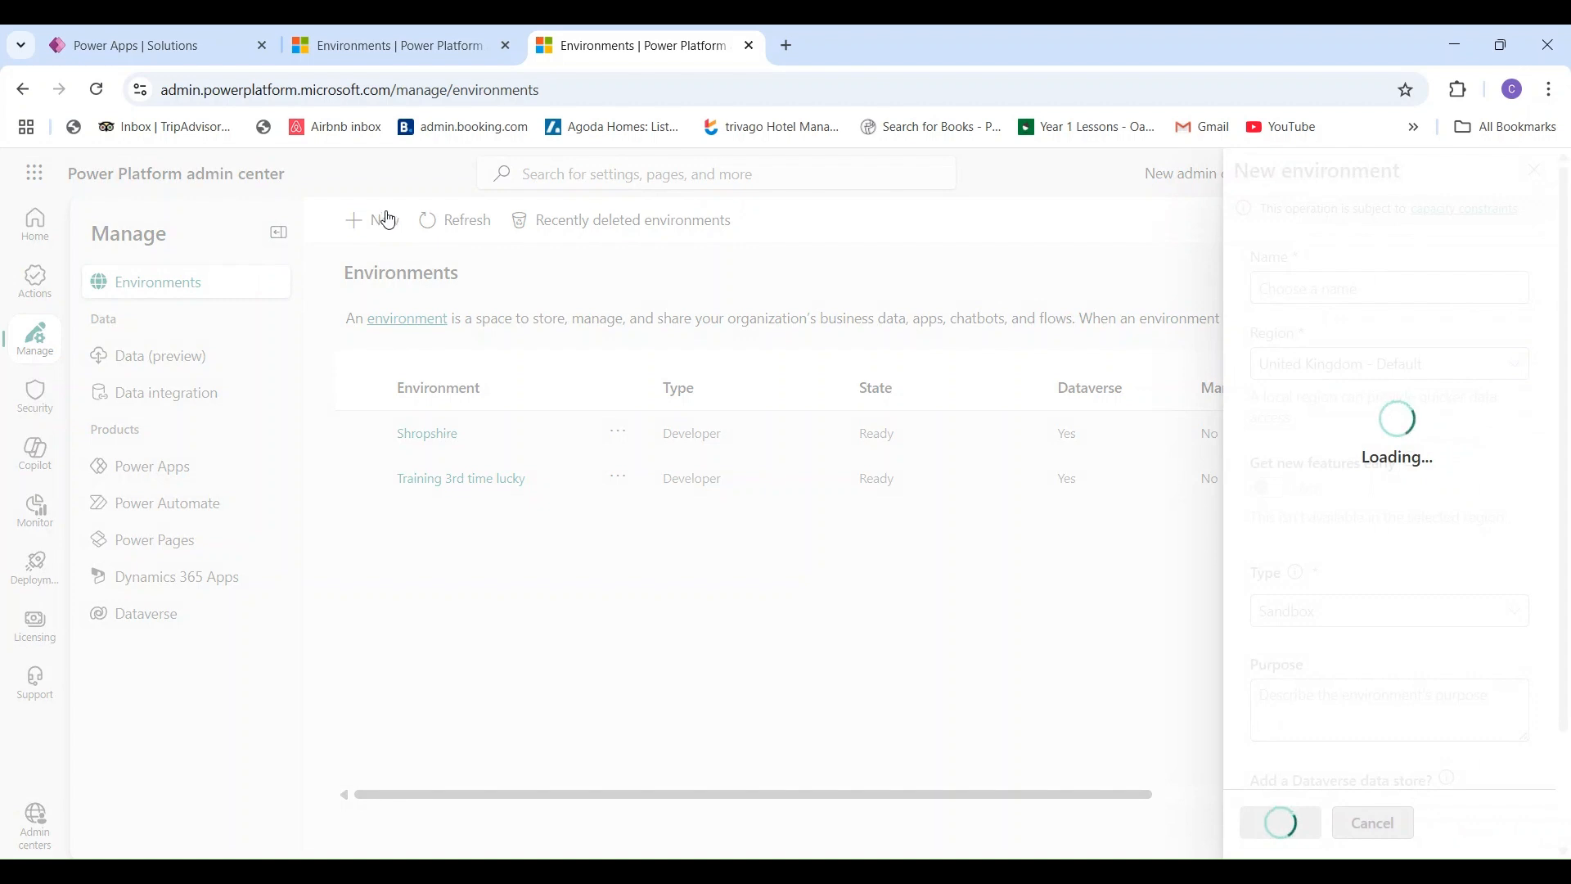
click(1332, 289)
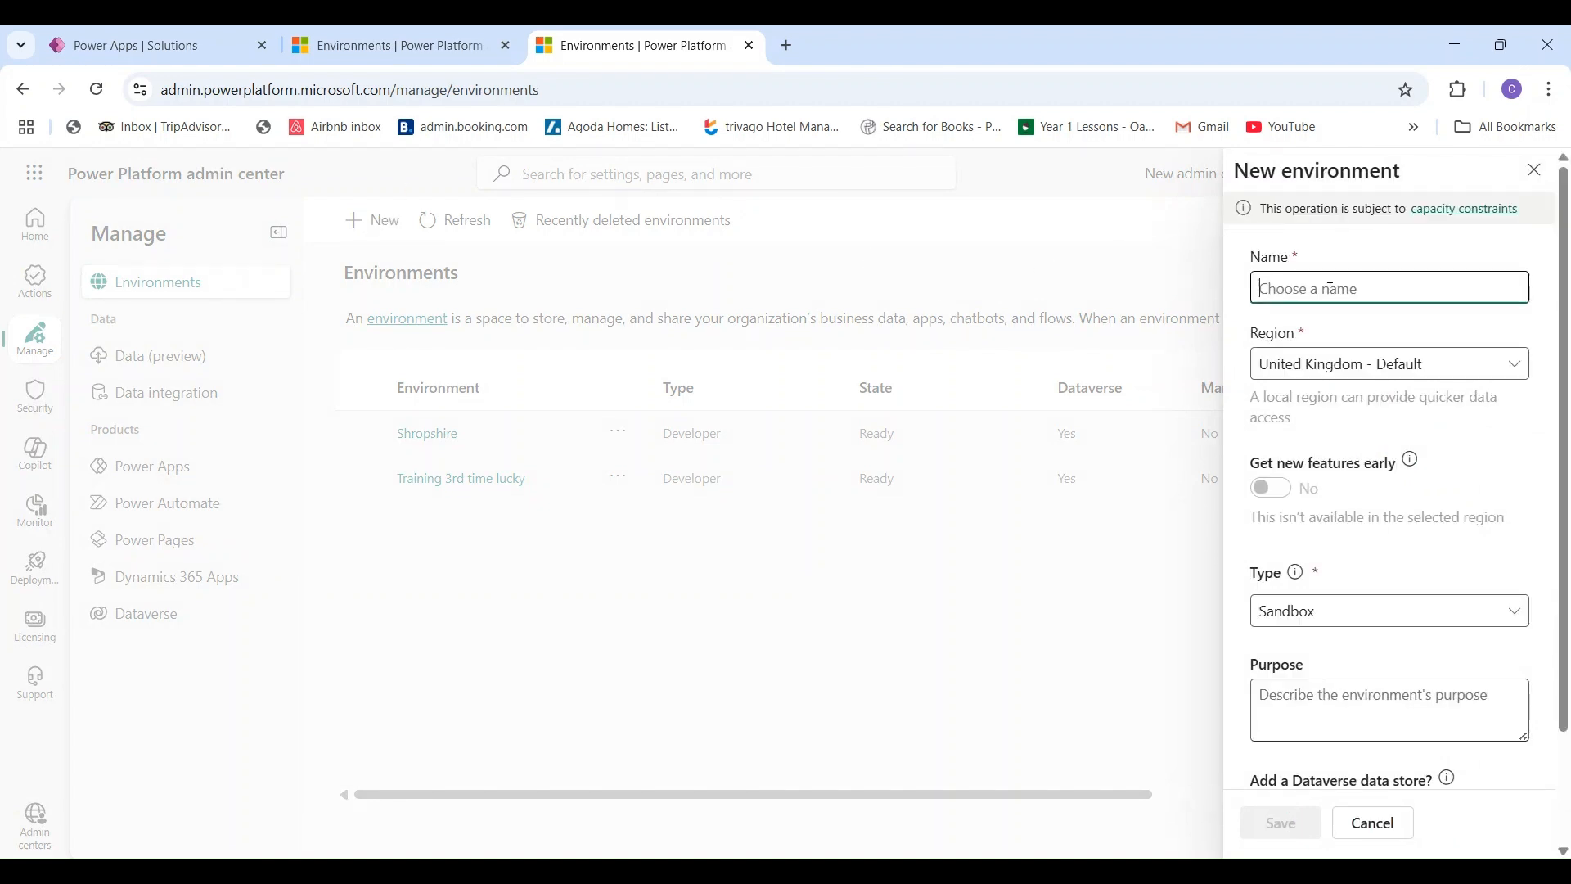
text(CRM)
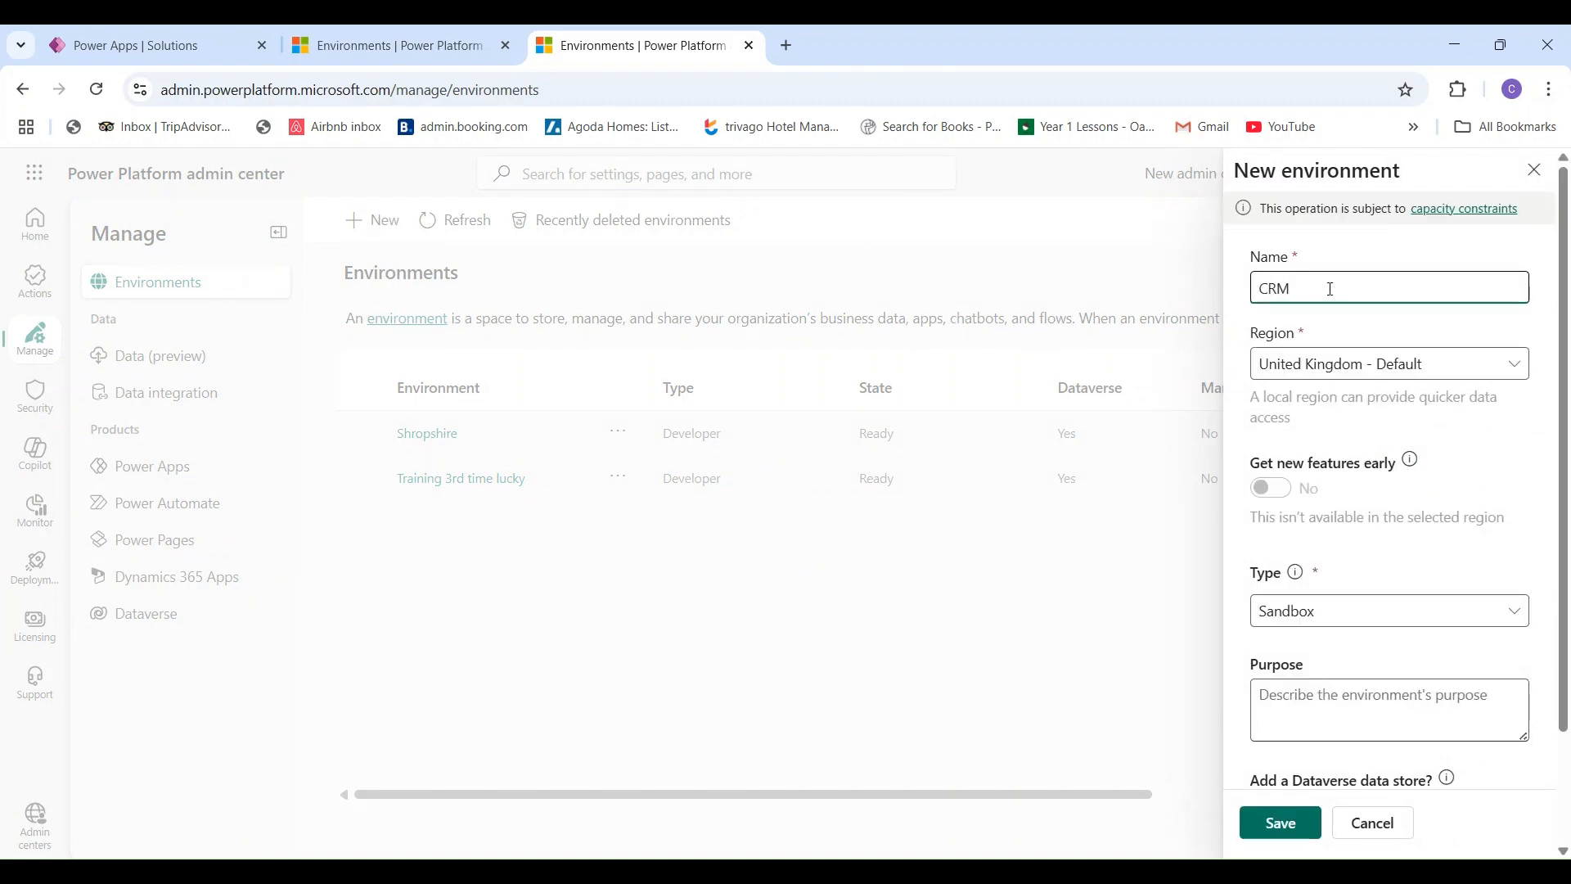
click(1516, 616)
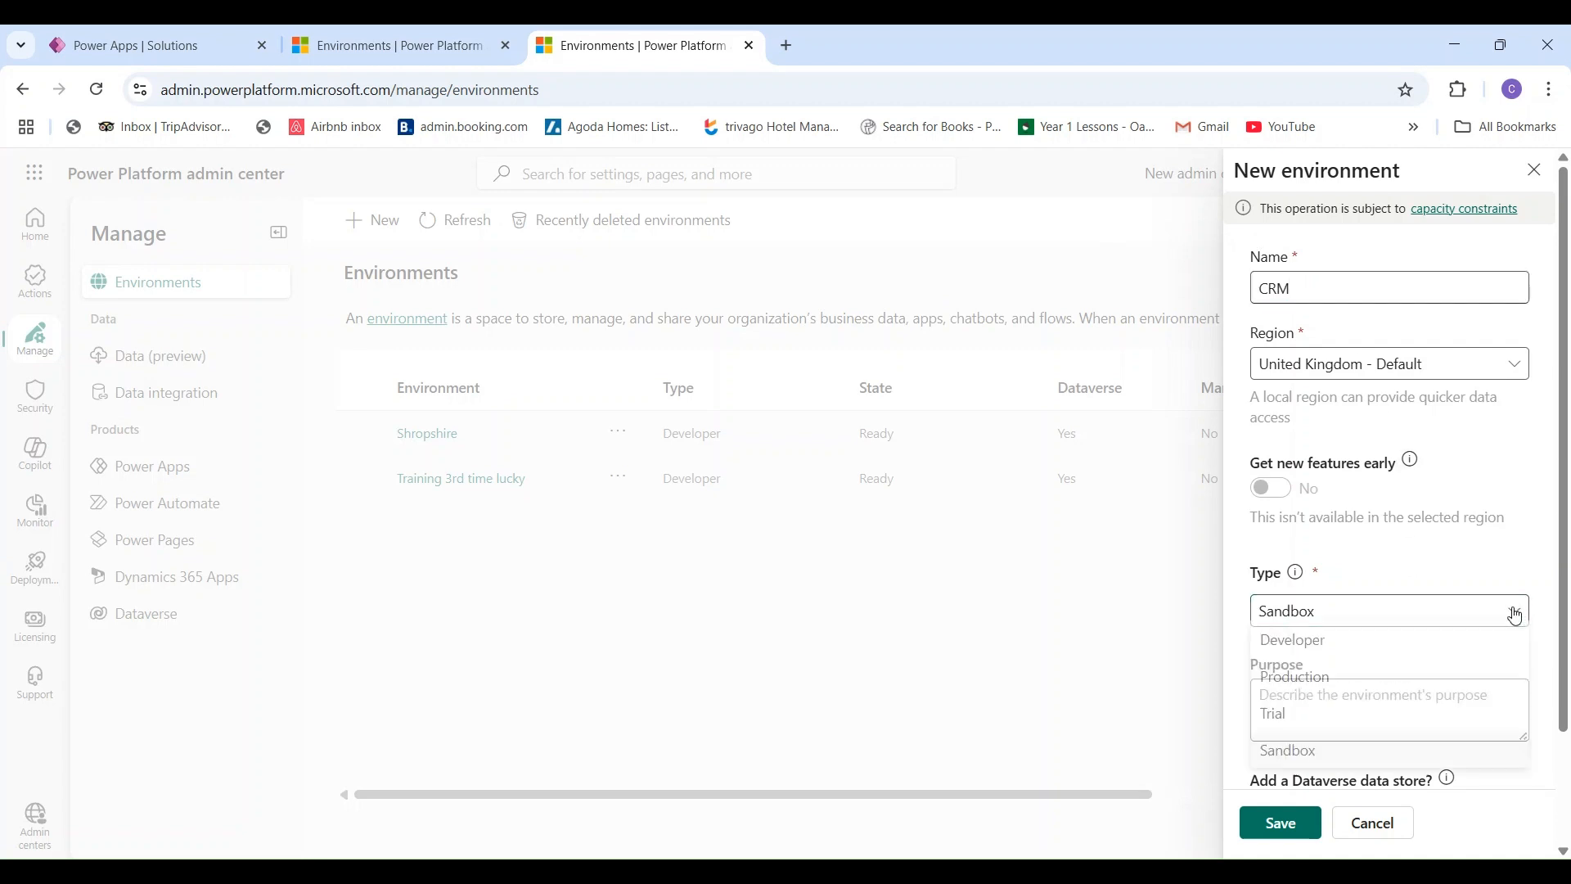
click(1333, 658)
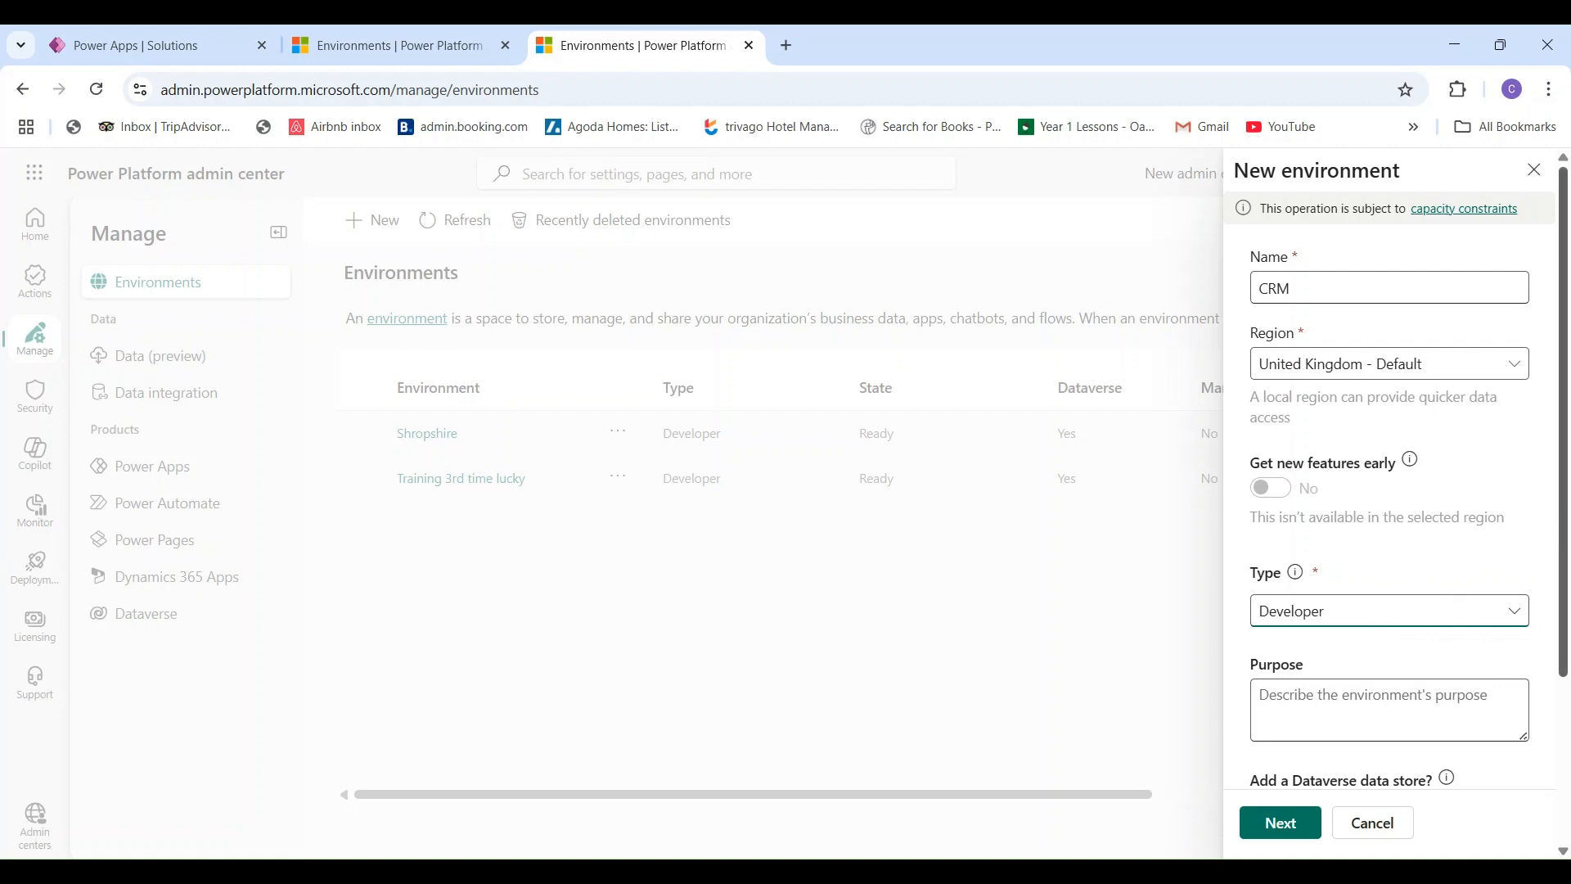
scroll(1263, 791, down, 3)
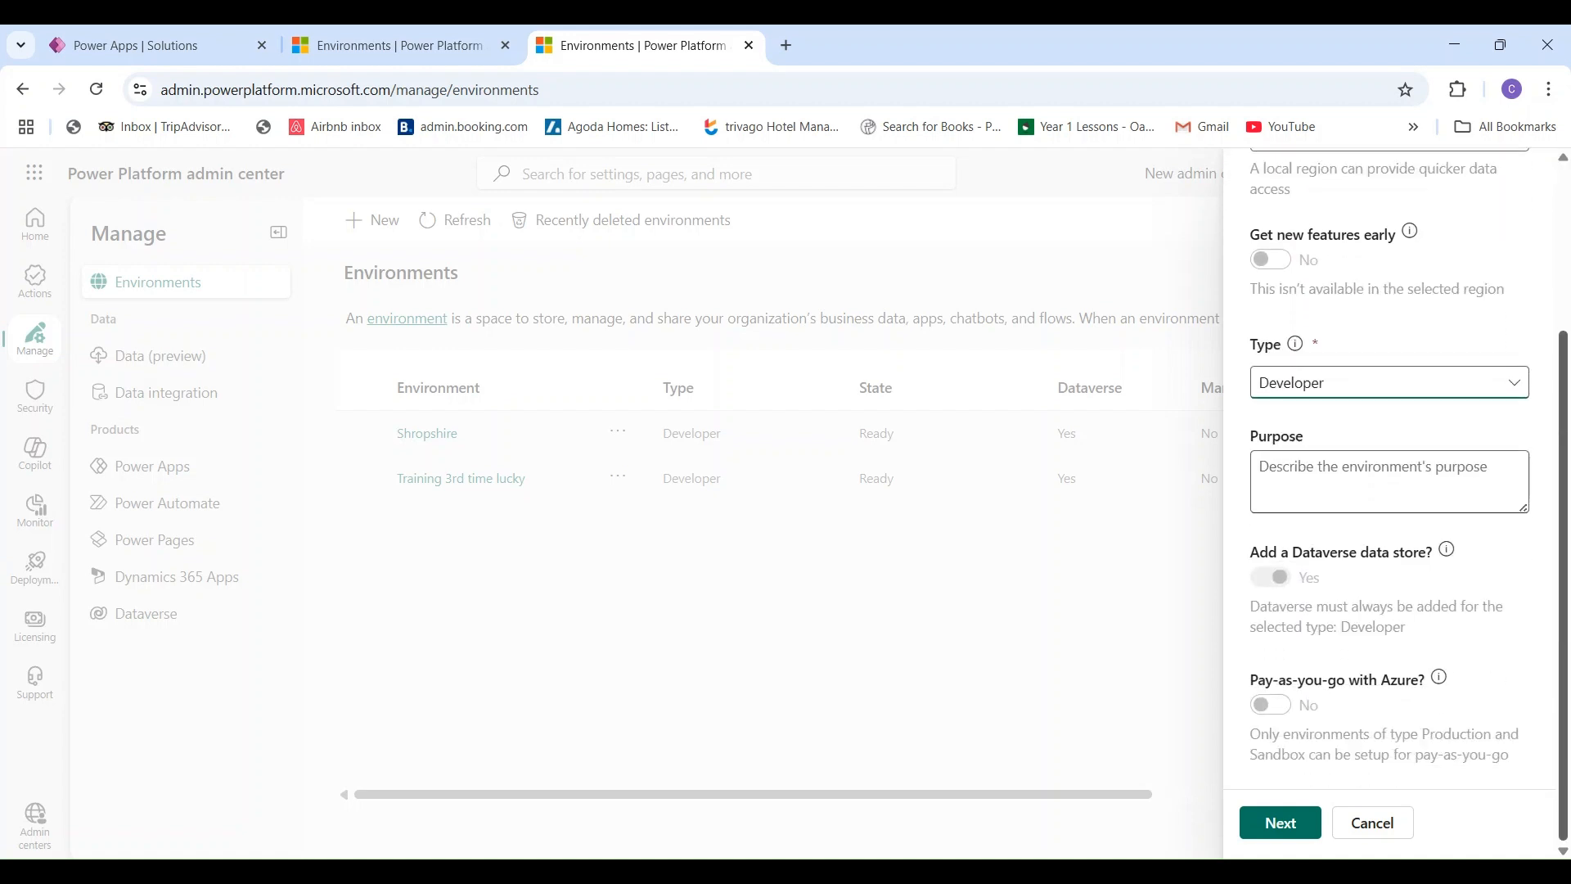
click(1264, 821)
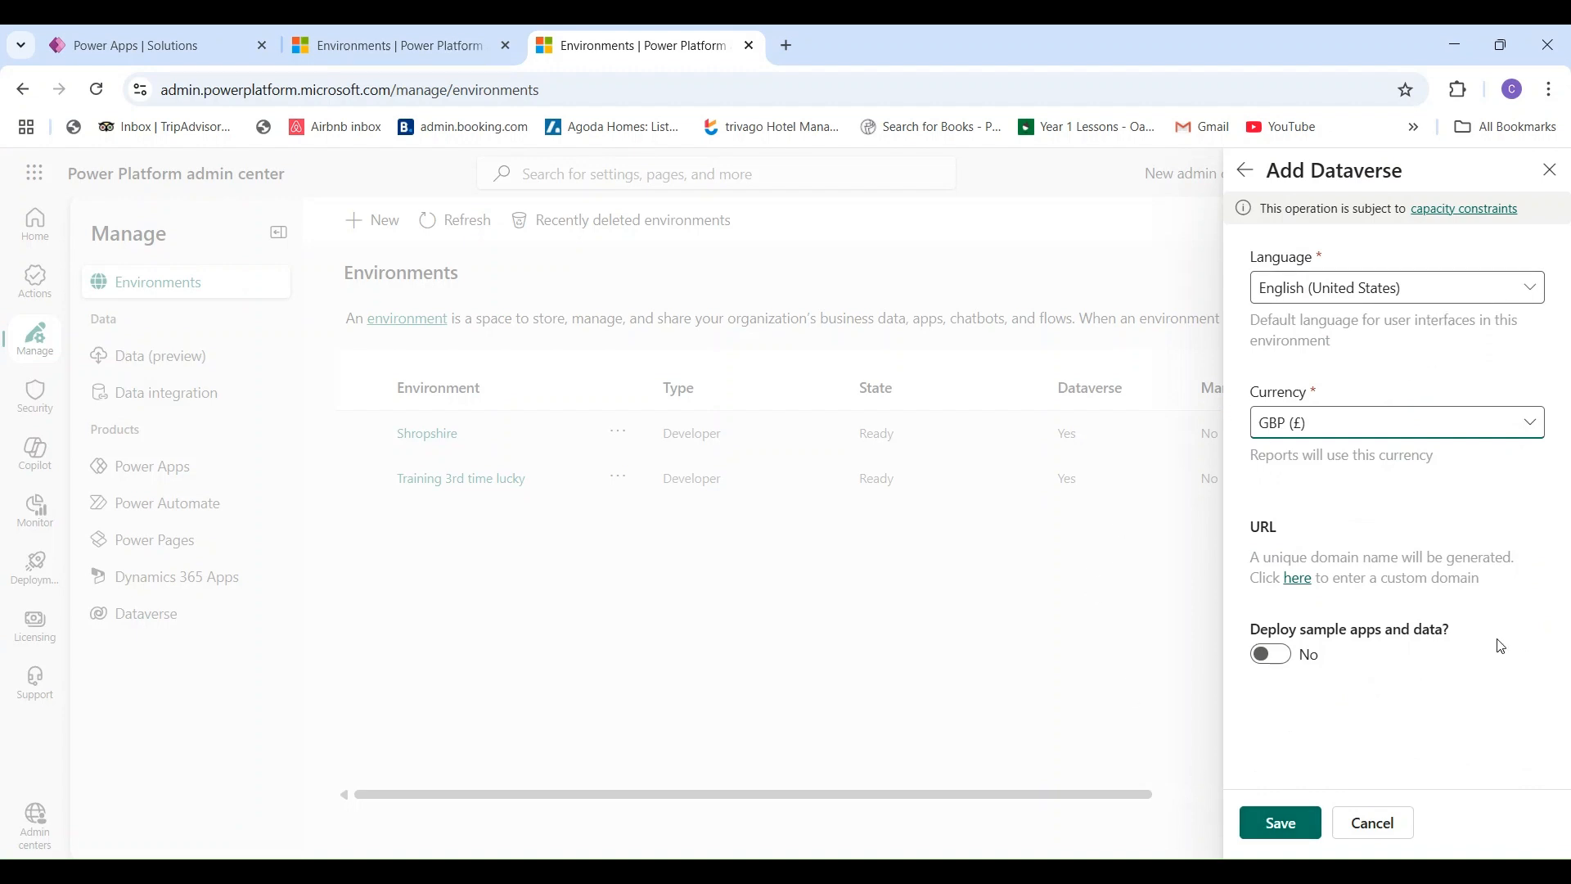
click(1282, 825)
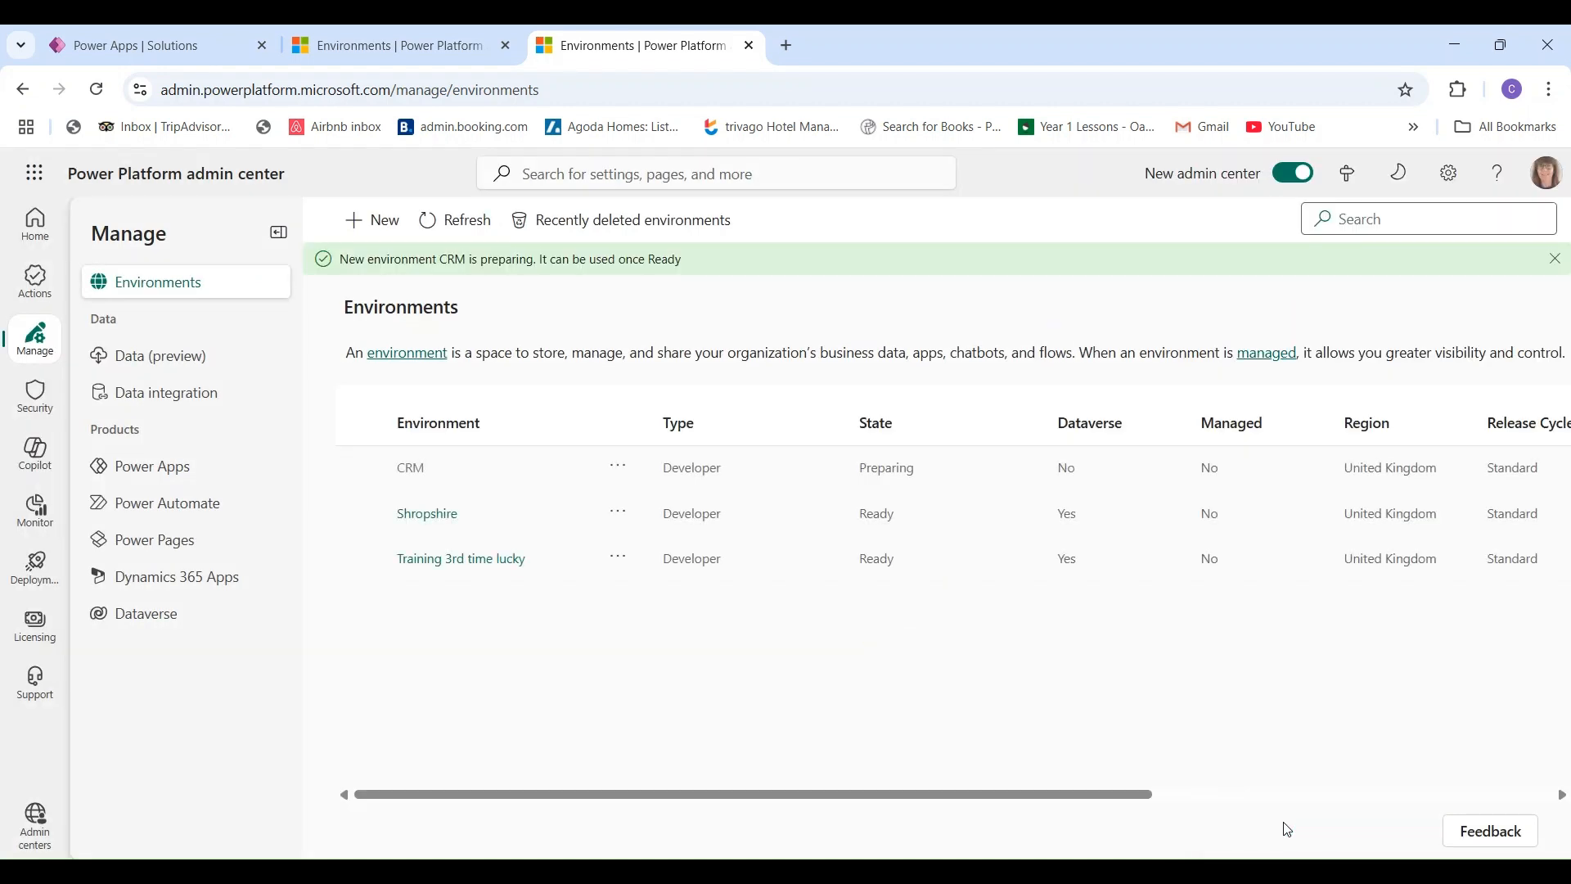
click(147, 46)
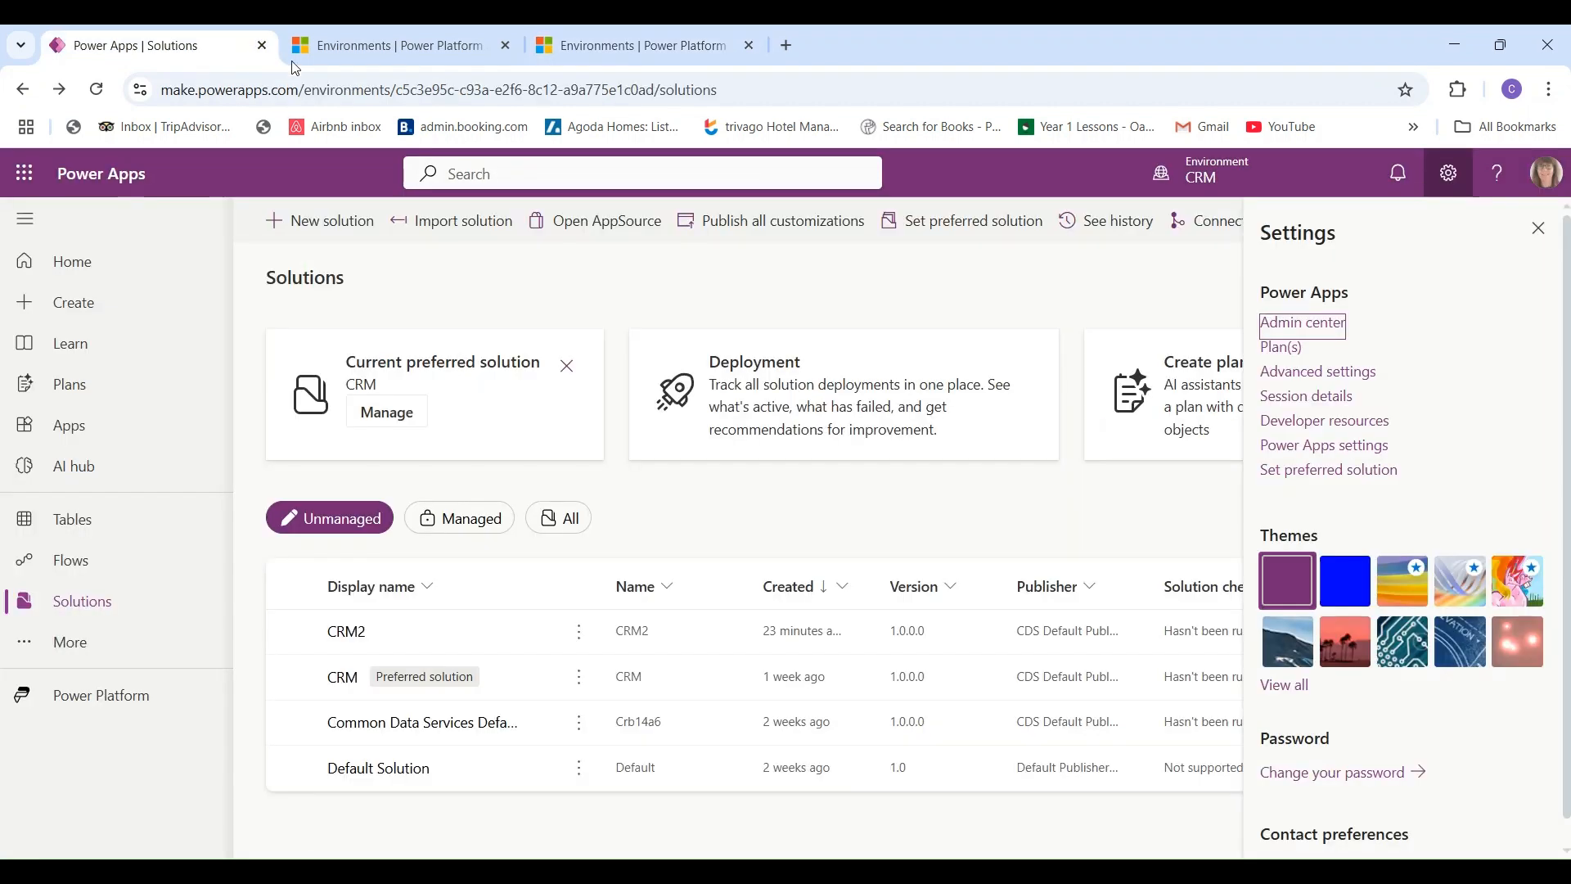
- Load make.powerapps.com in the CRM environment and go to its Solutions list
click(375, 89)
text(make.)
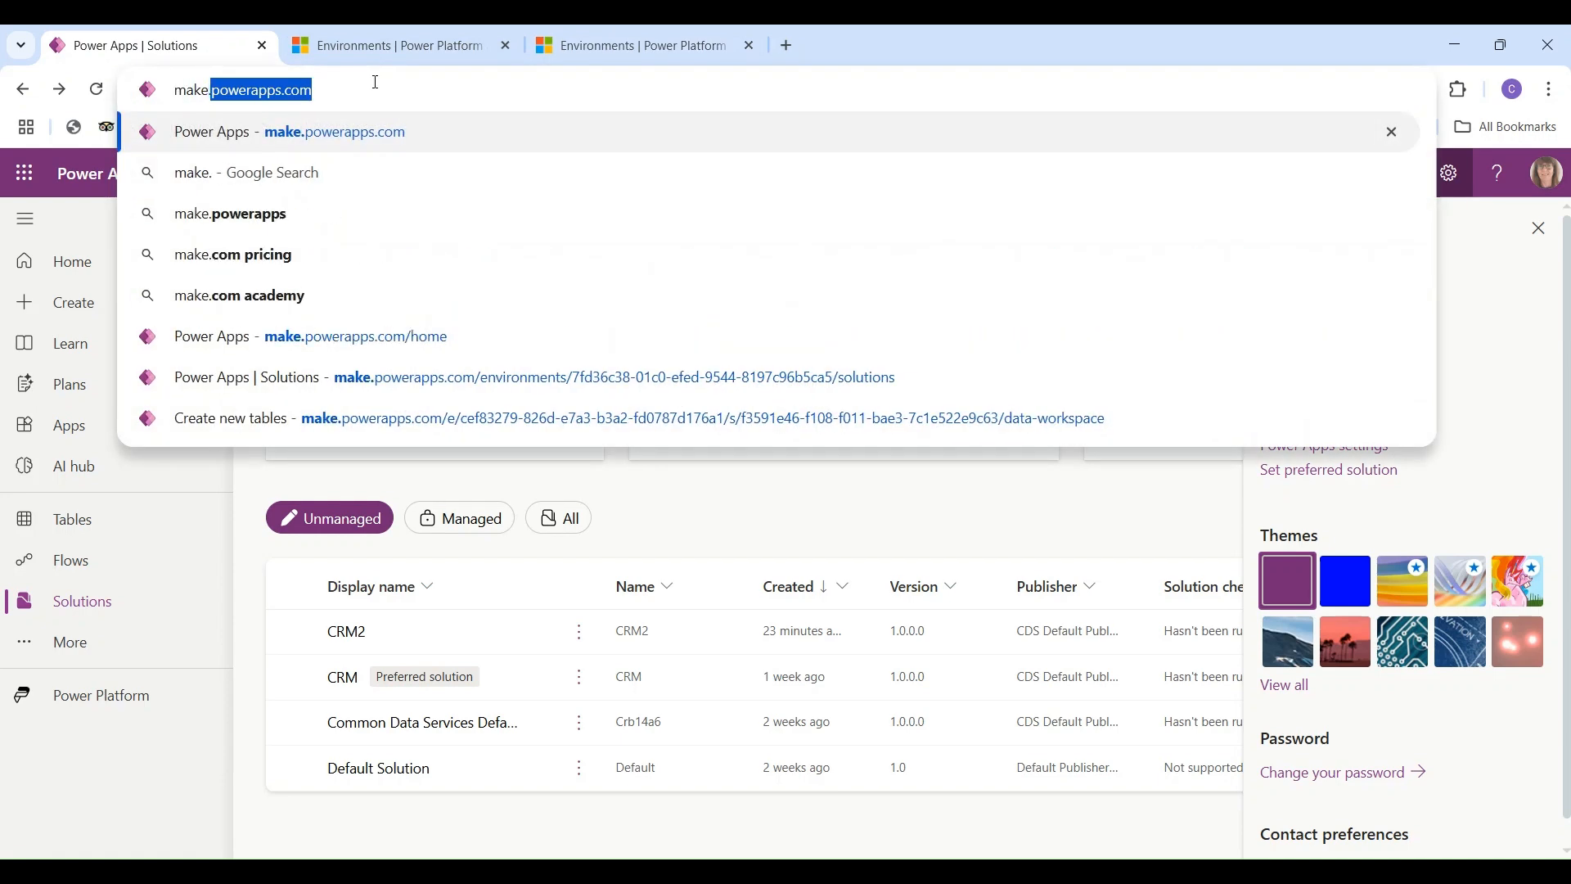
text(powerapps.com)
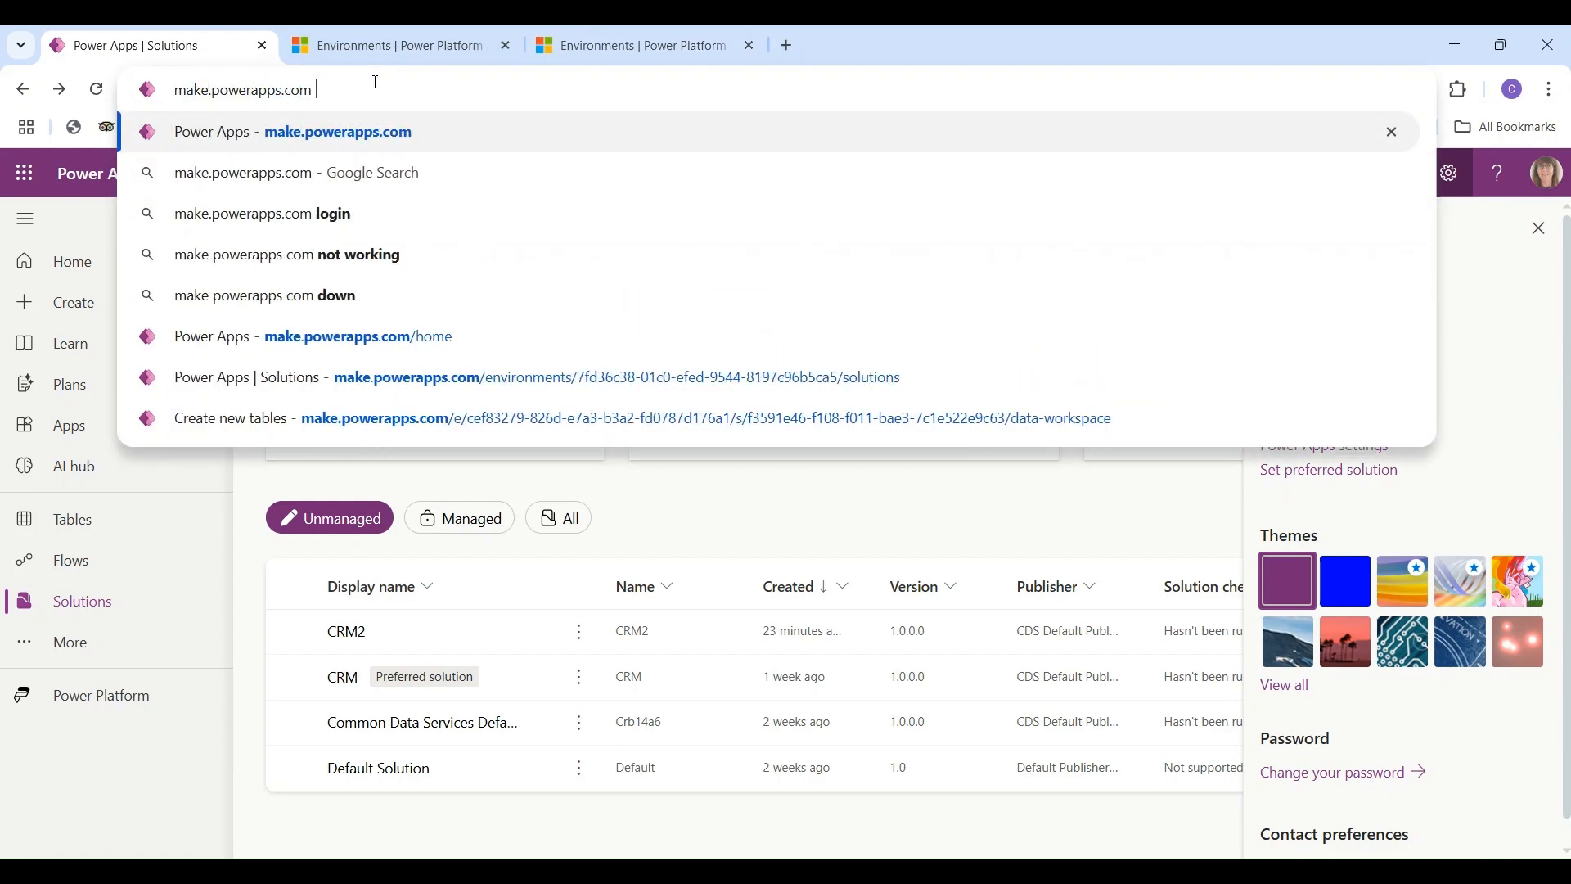
key(Return)
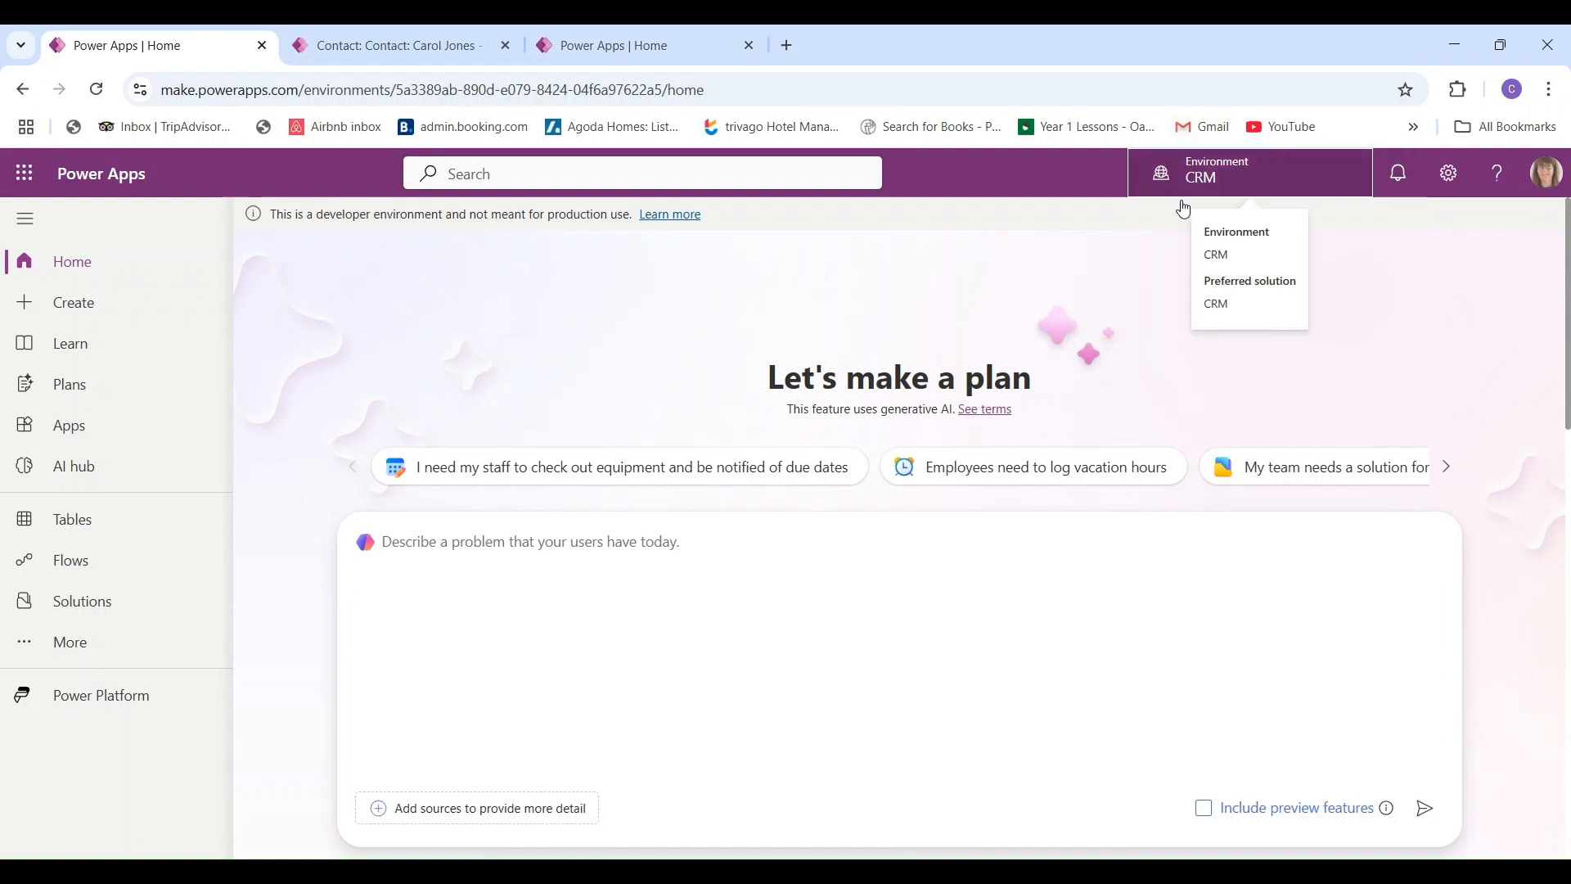
mouse_move(1183, 172)
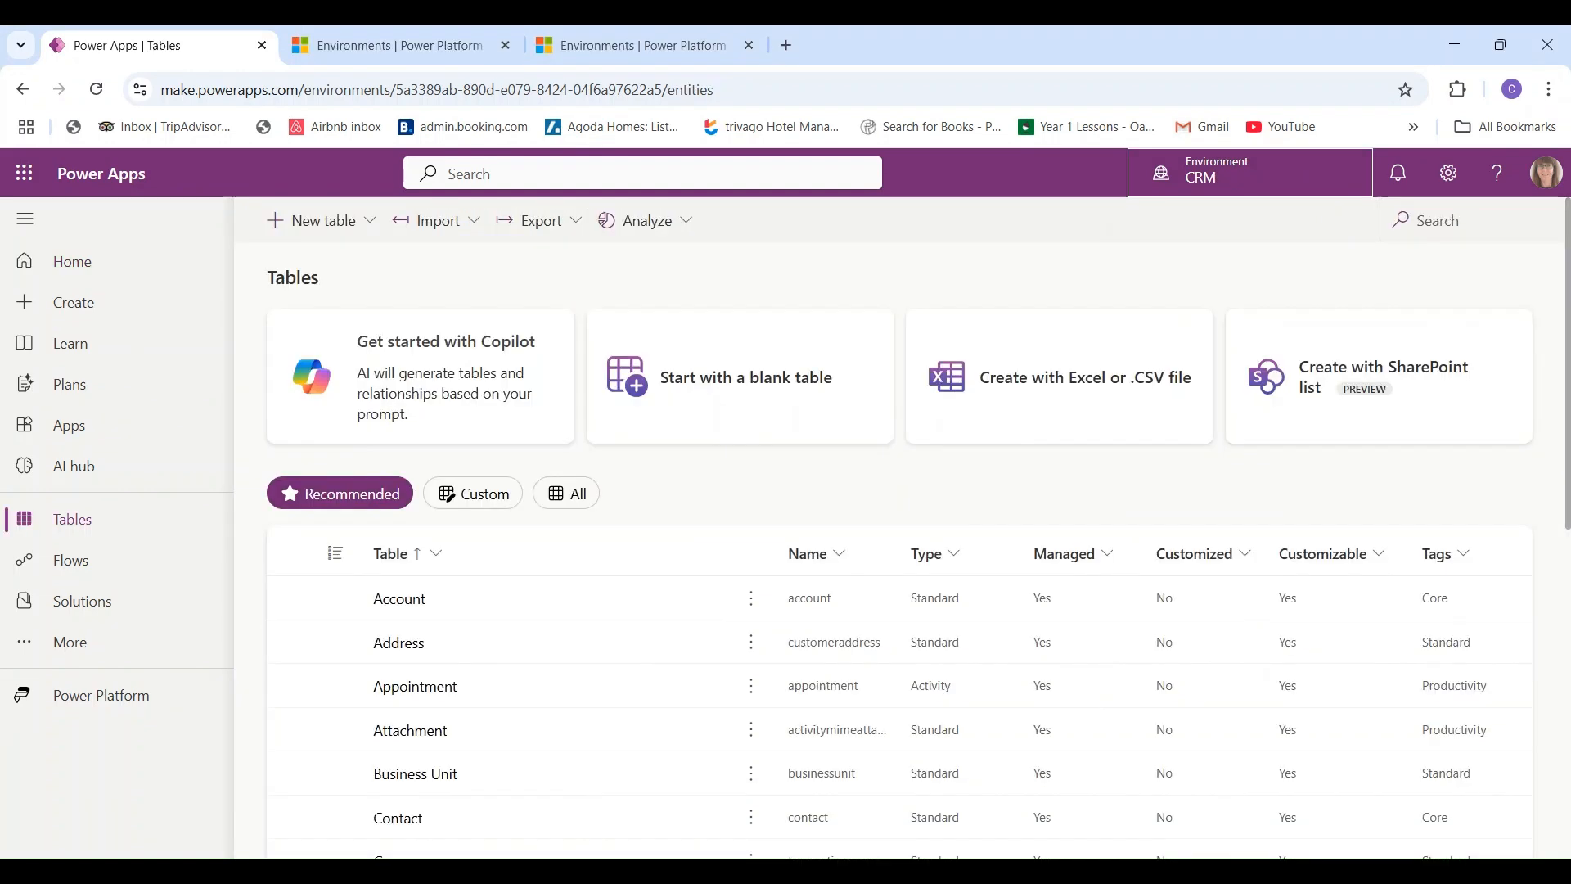
scroll(900, 573, down, 4)
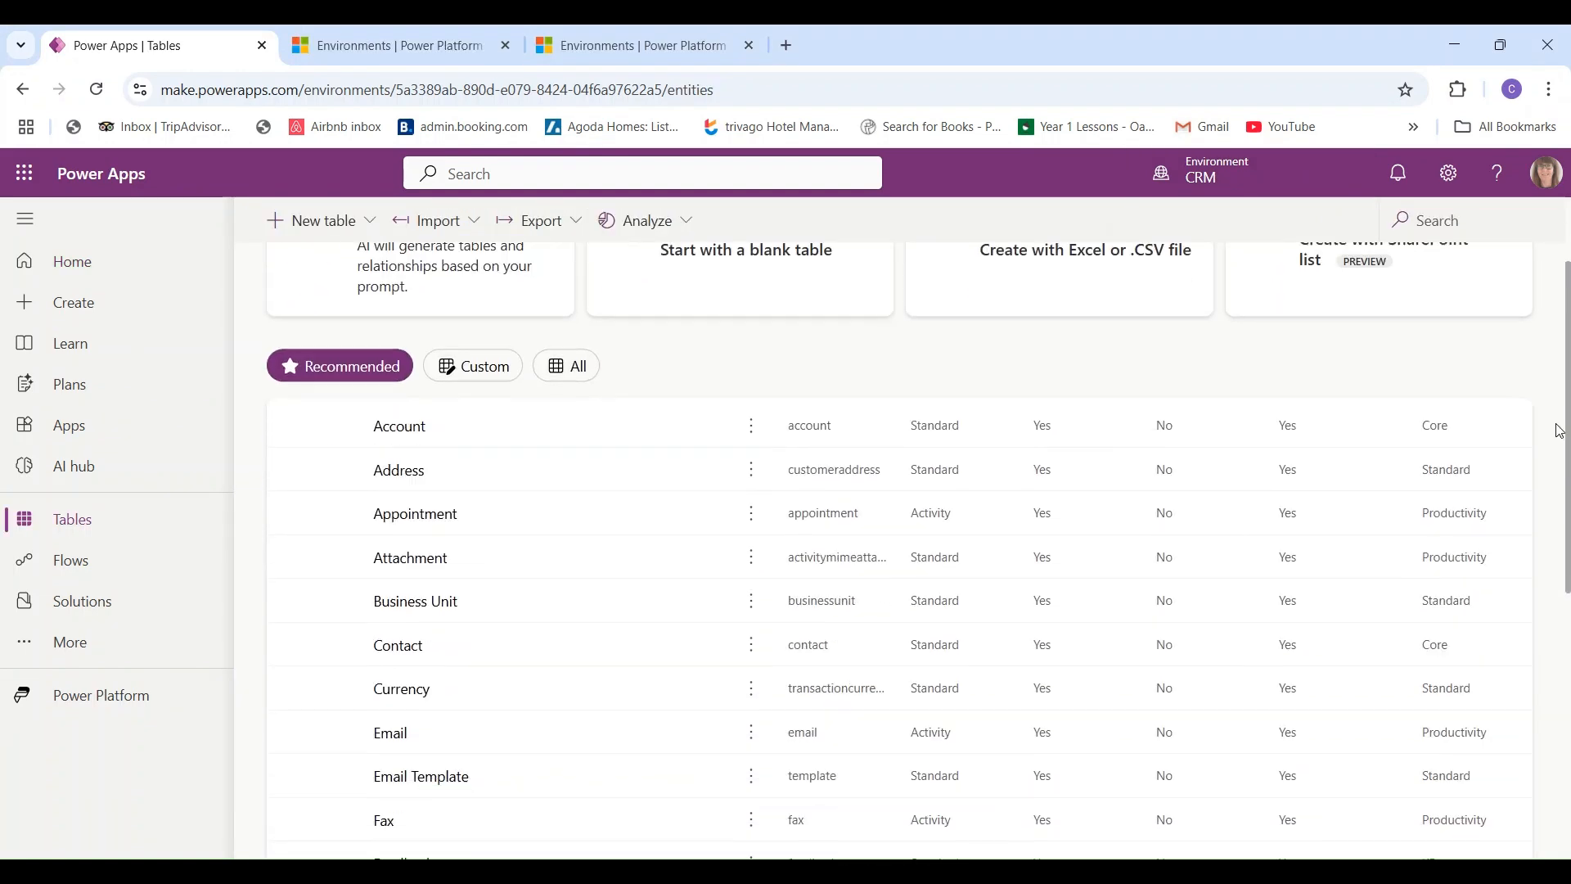
scroll(900, 573, up, 3)
scroll(900, 572, up, 1)
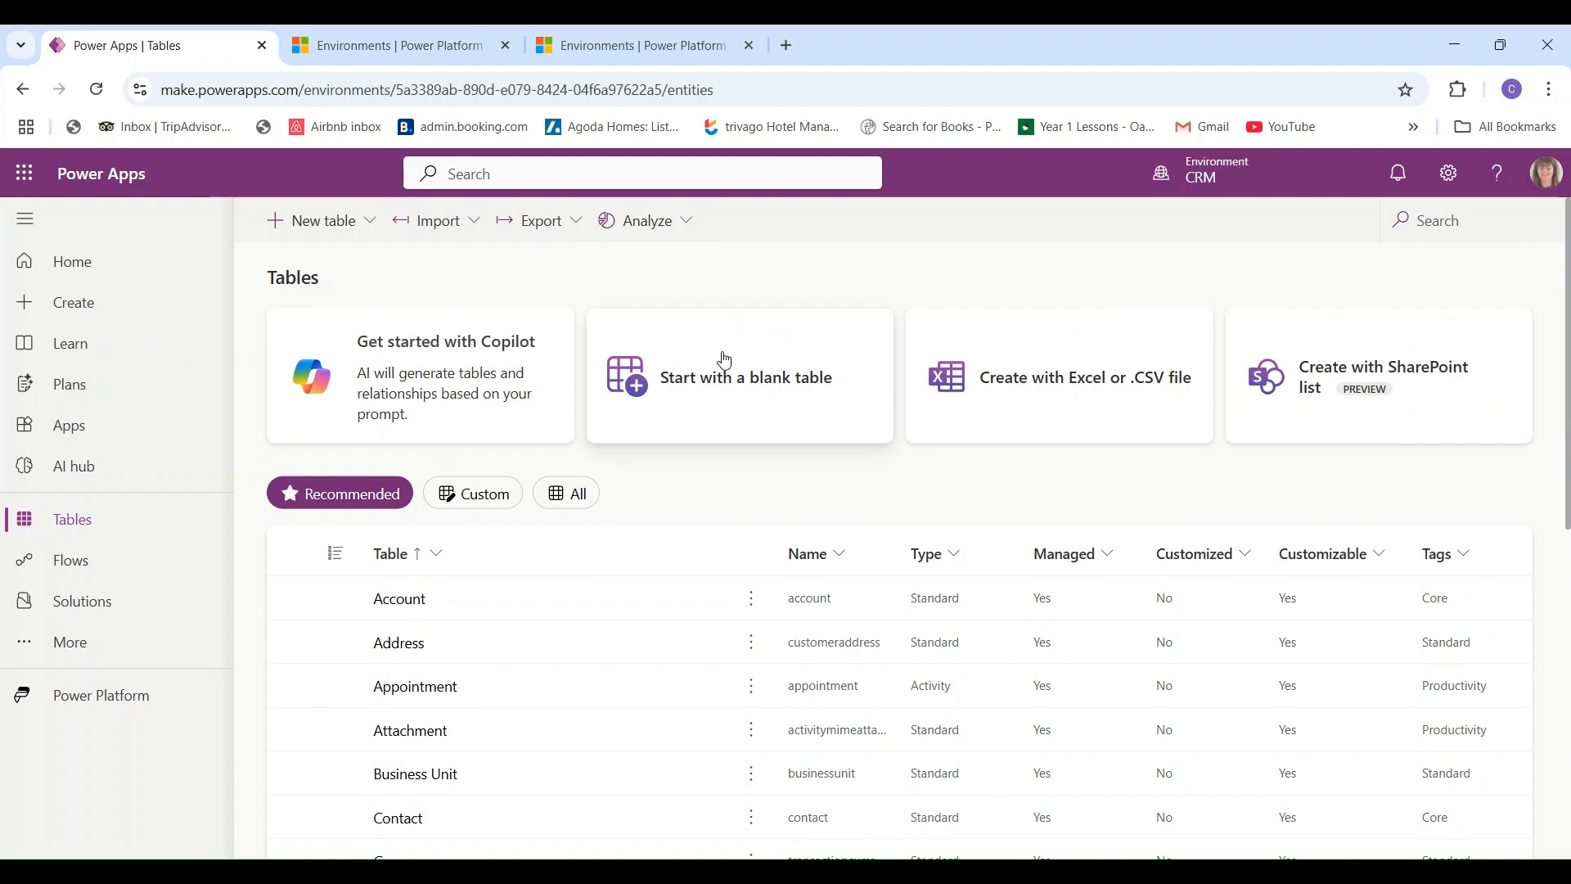
click(116, 602)
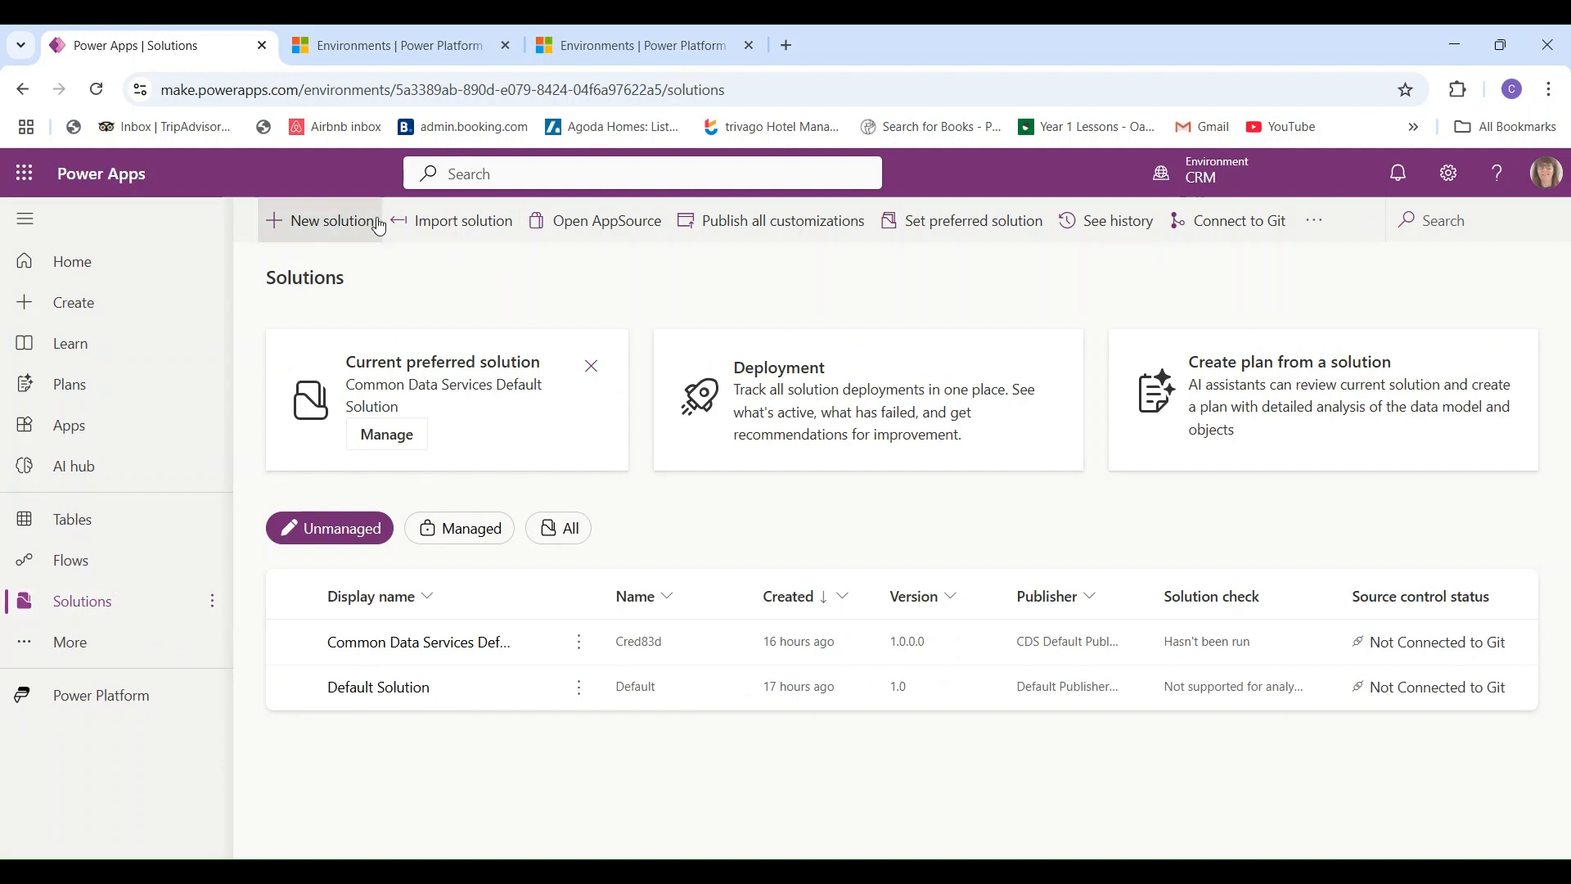
- Create solution 'CRM' with CDS Default Publisher, marked as the preferred solution
click(323, 226)
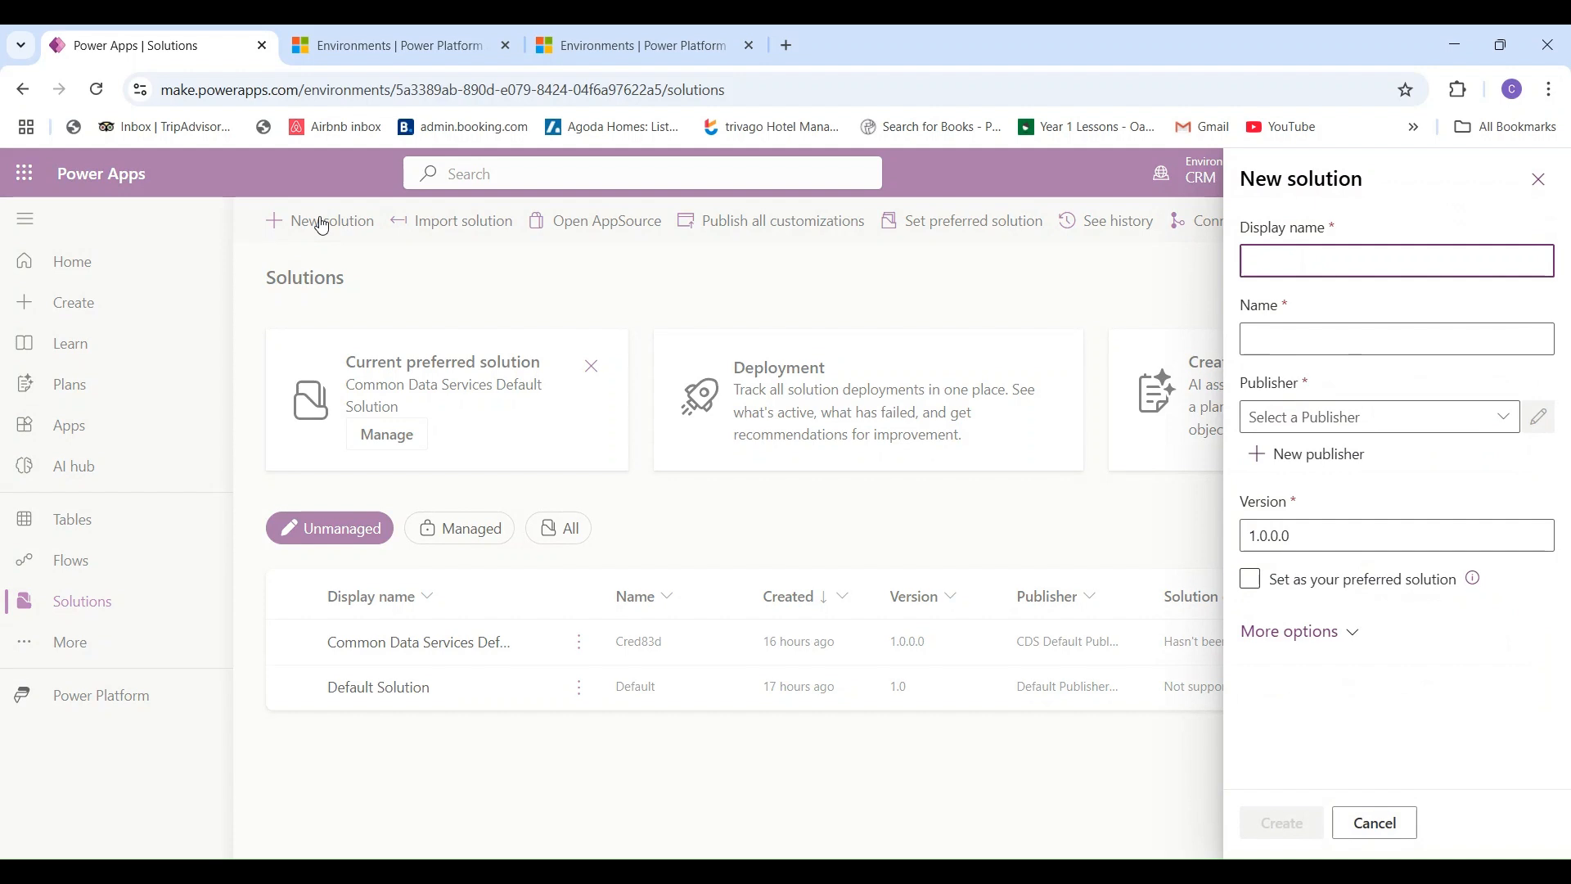
text(CRM)
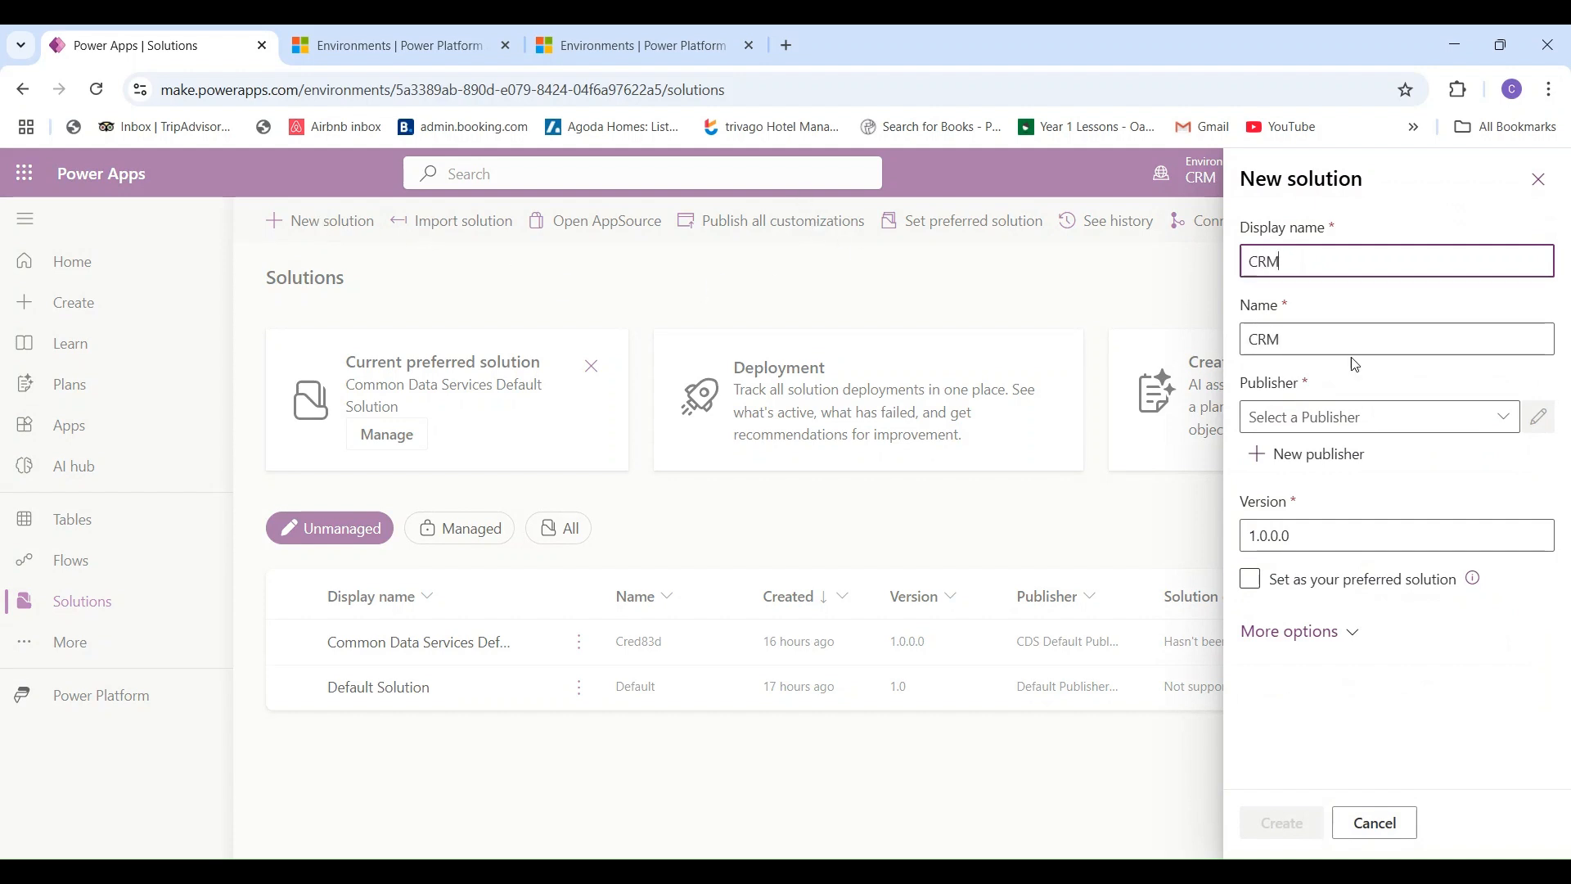
click(1504, 419)
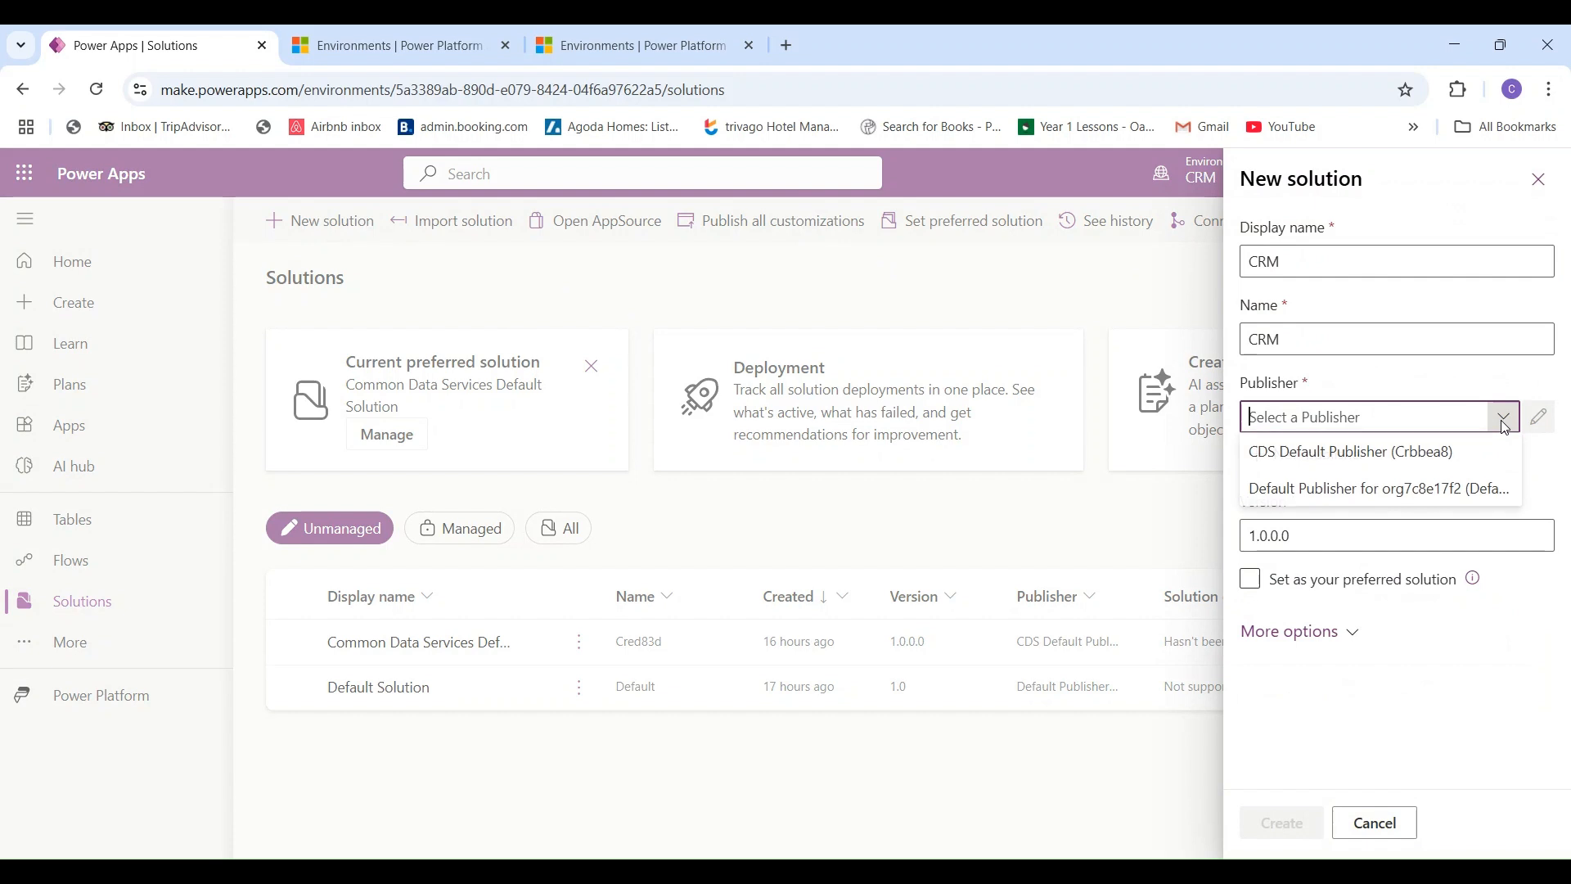
click(1329, 455)
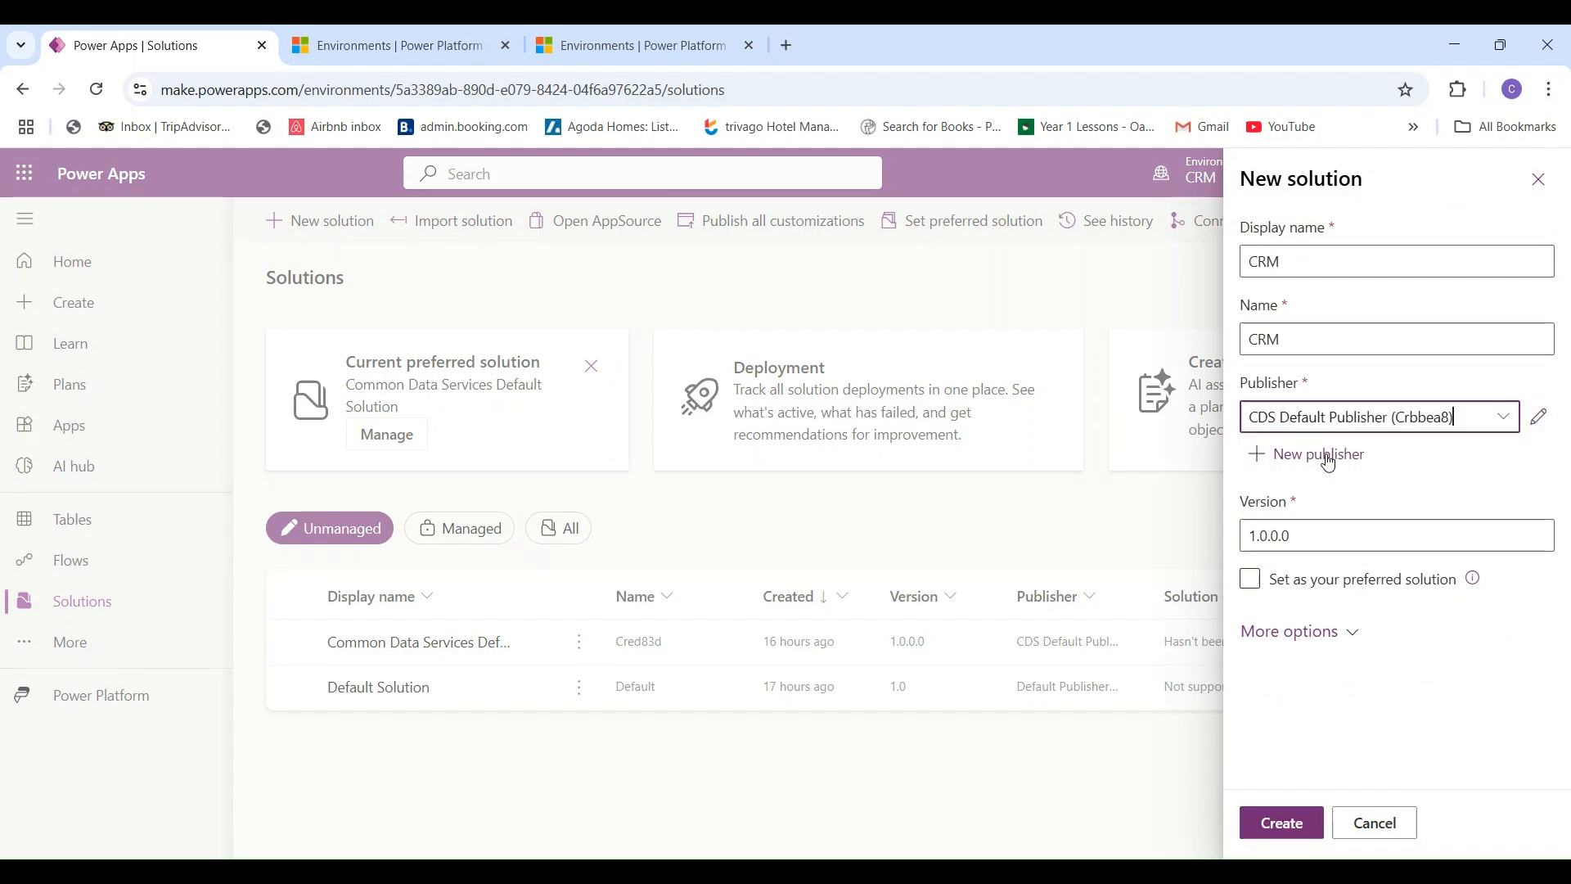
click(1250, 578)
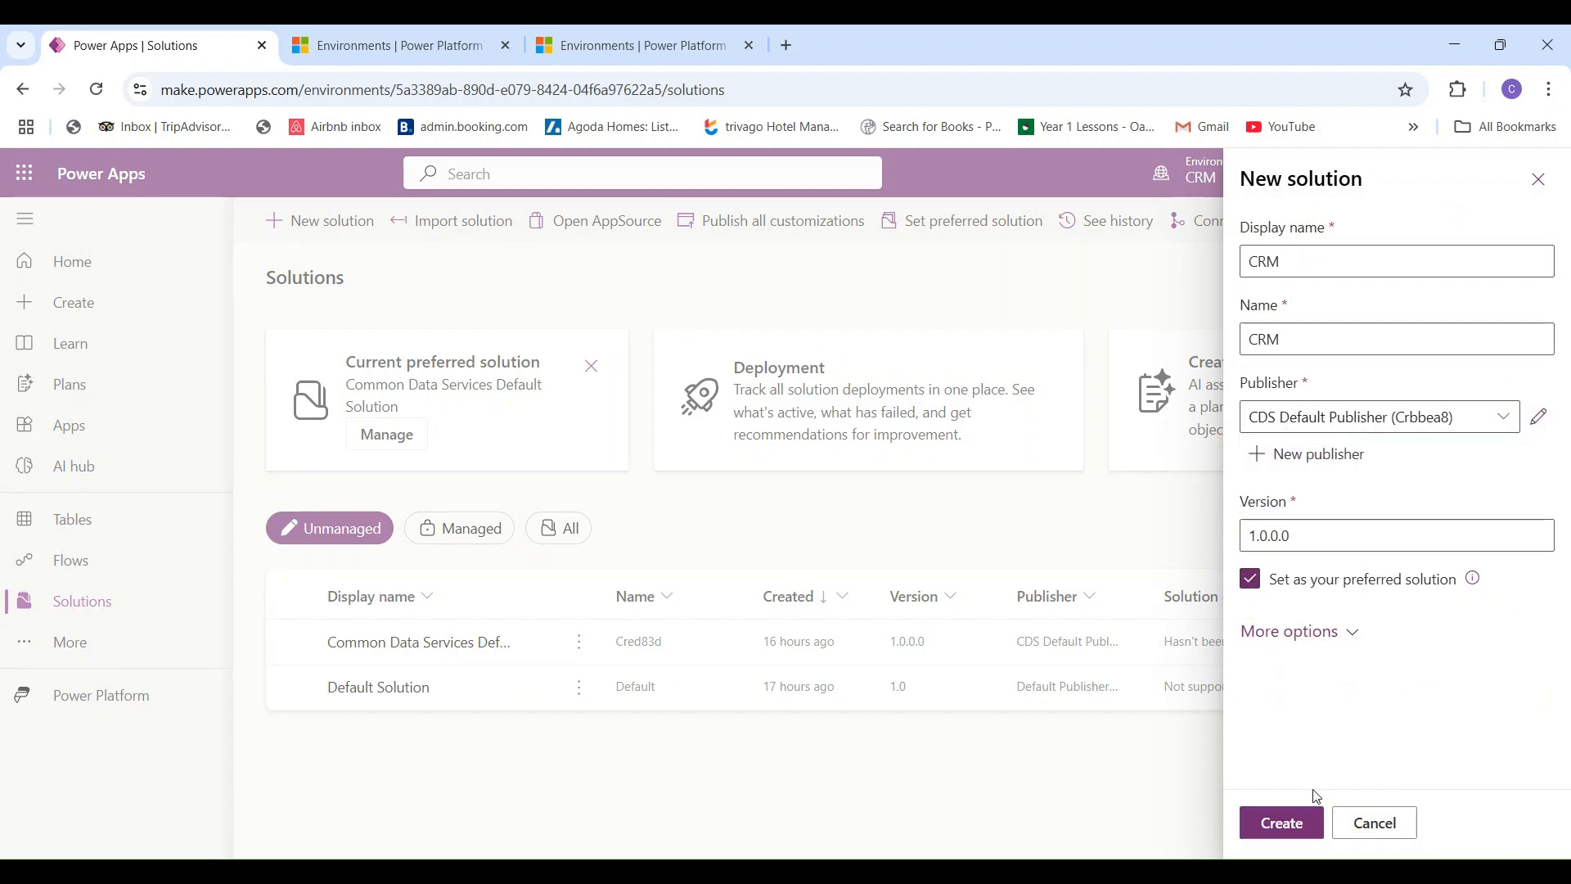
click(1283, 822)
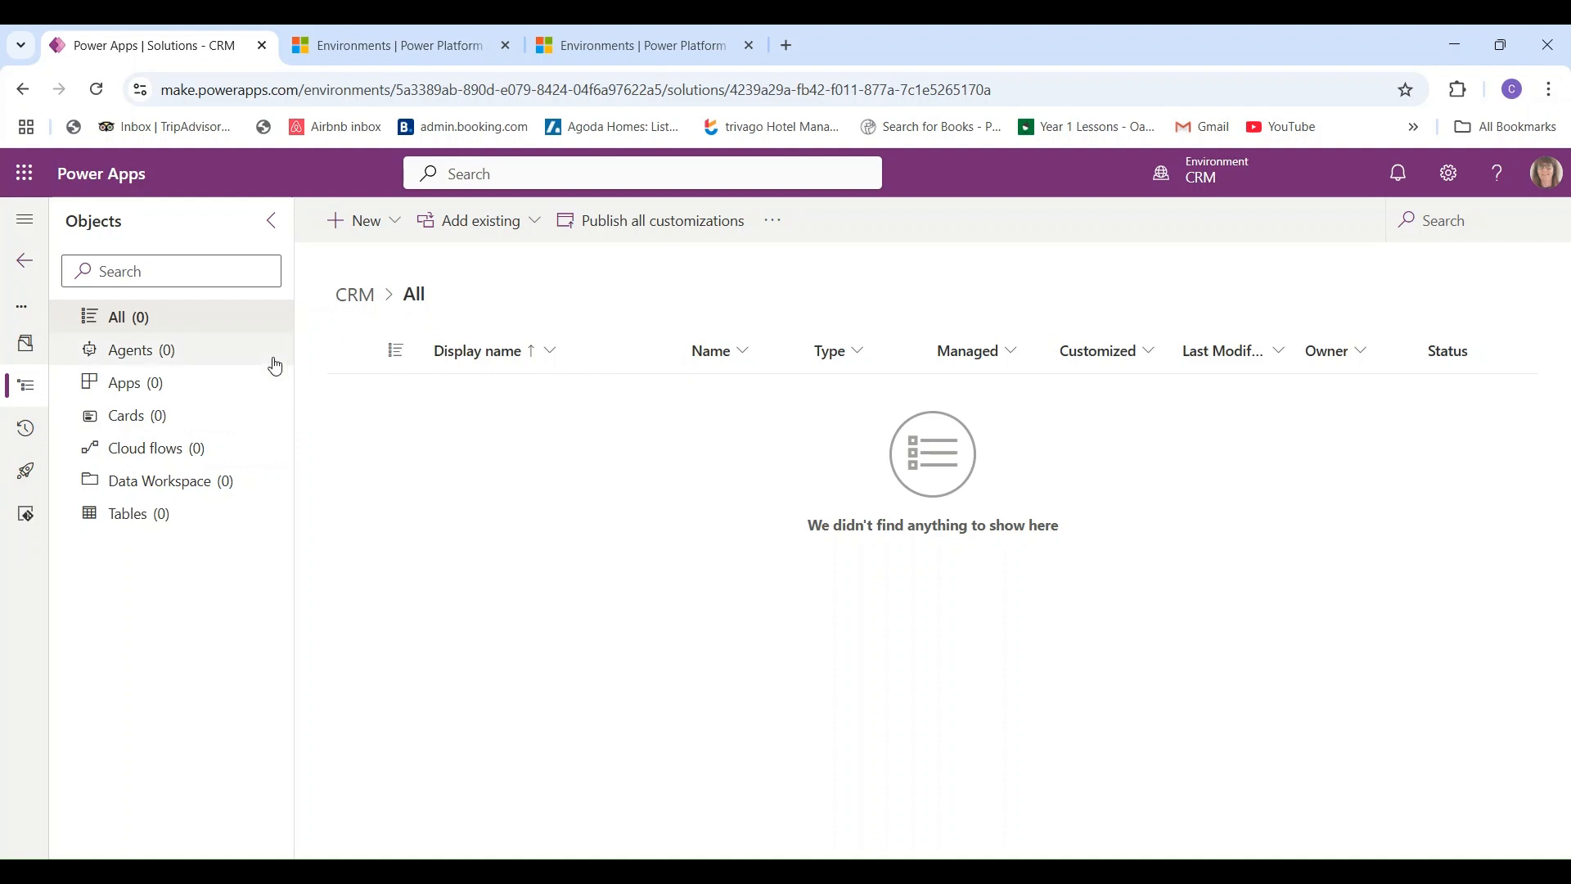
- Through Add existing > Tables, select Contact with all objects included and add it
click(492, 229)
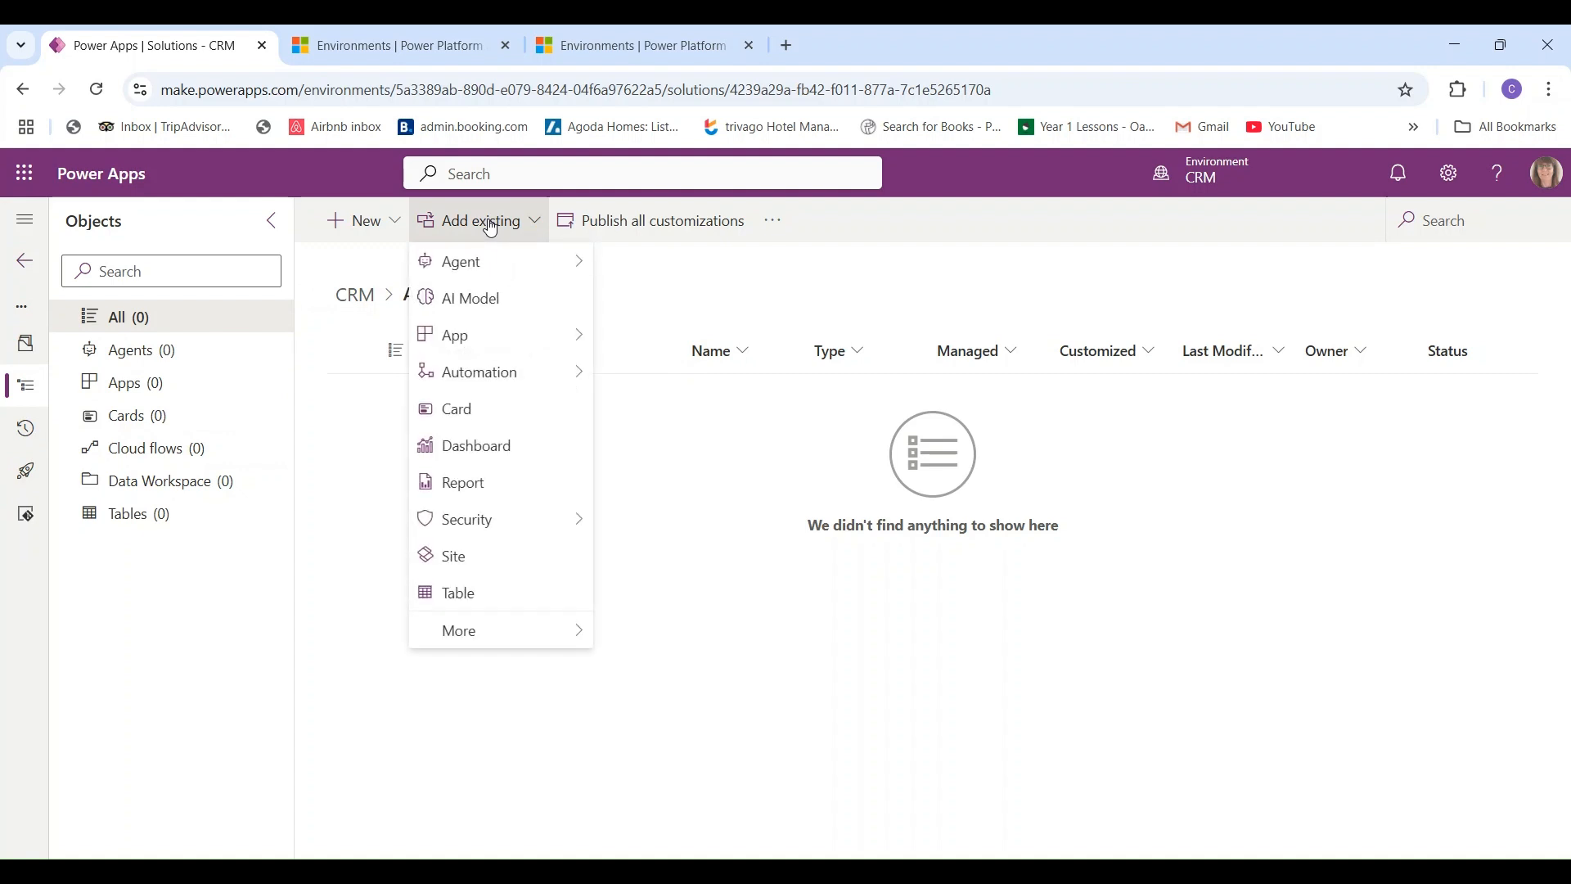
click(508, 595)
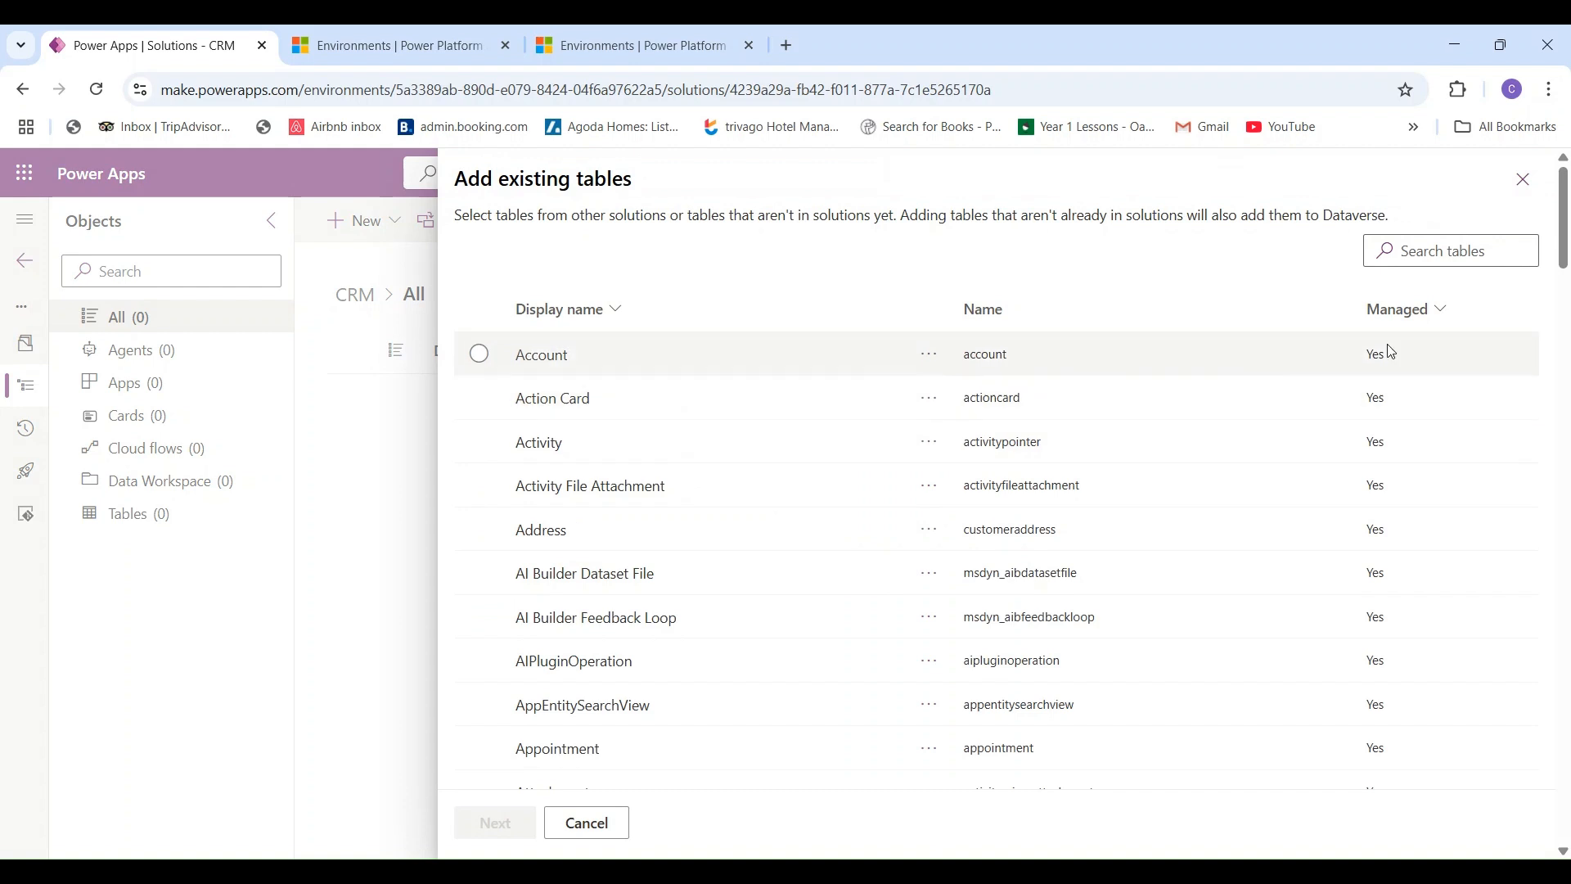
scroll(996, 532, down, 15)
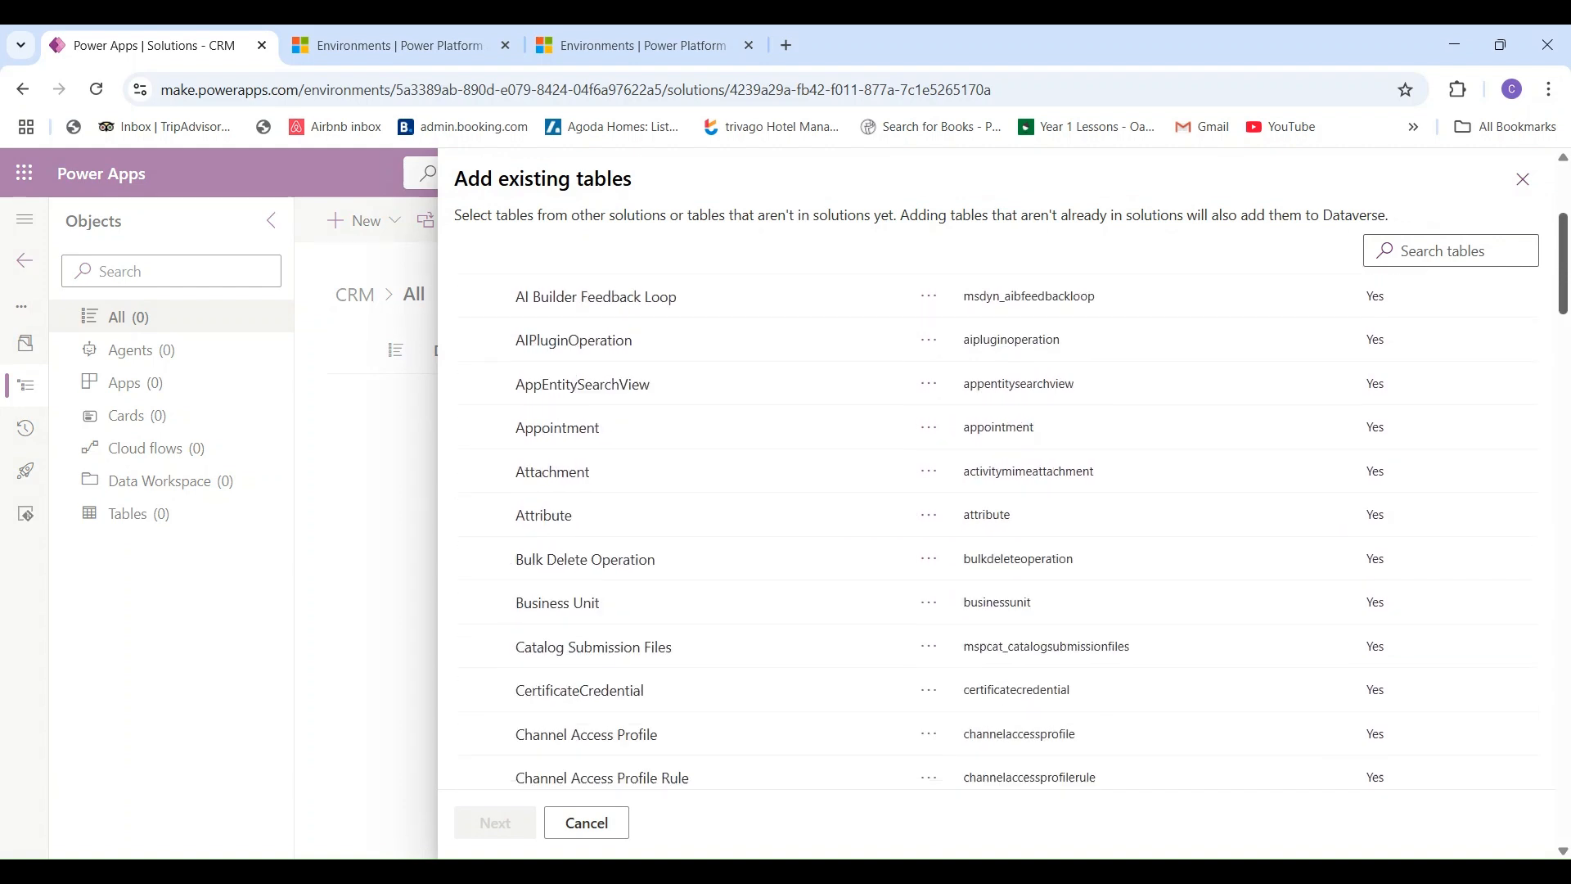
drag(1560, 393, 1540, 342)
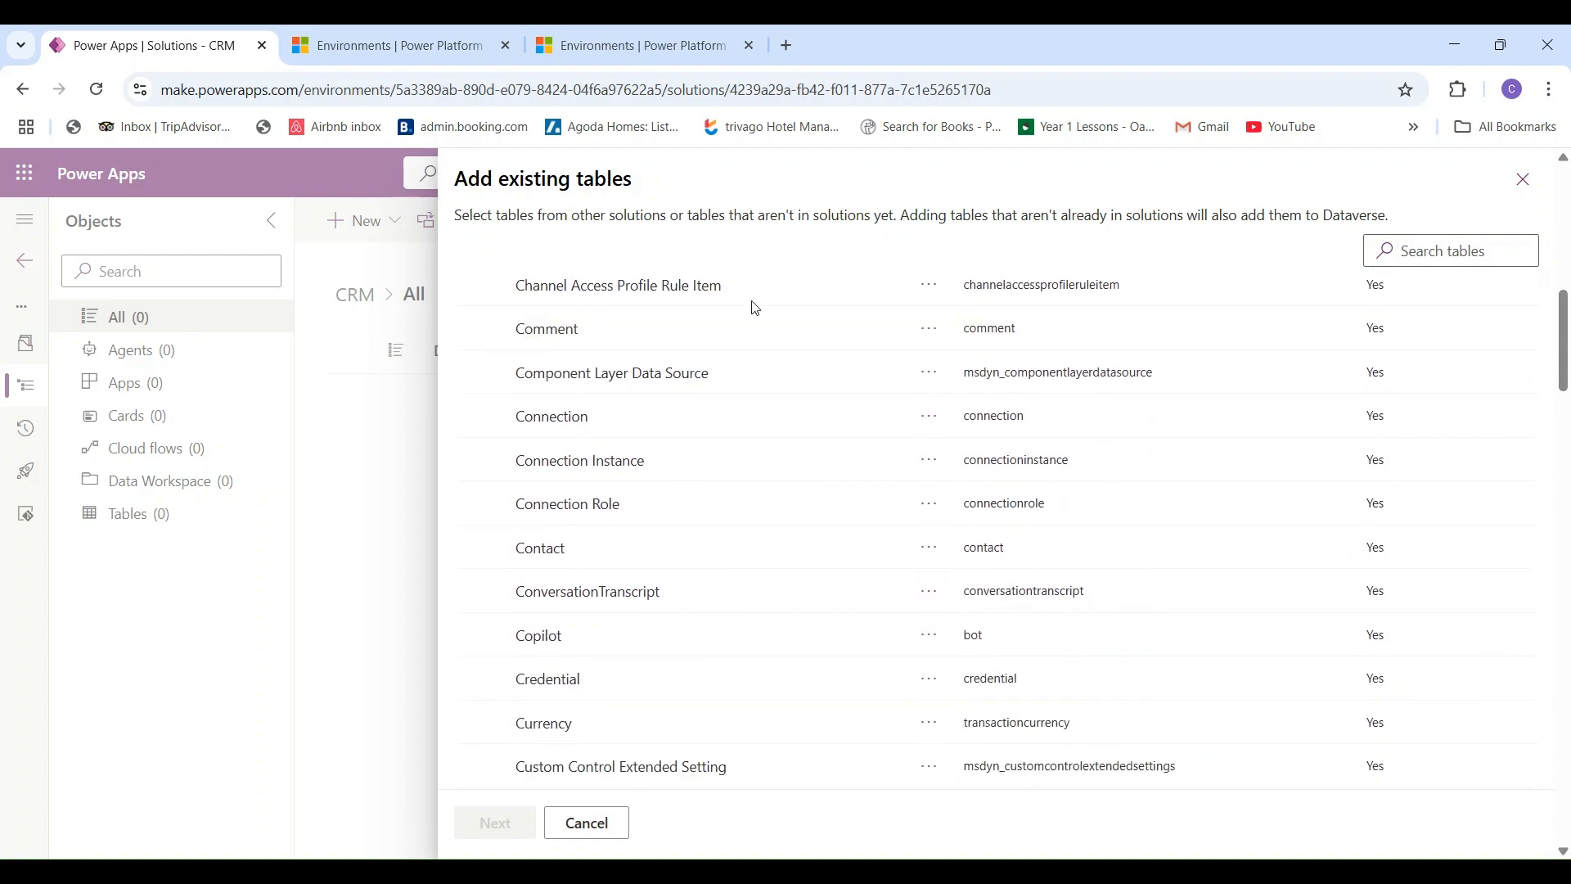
click(490, 550)
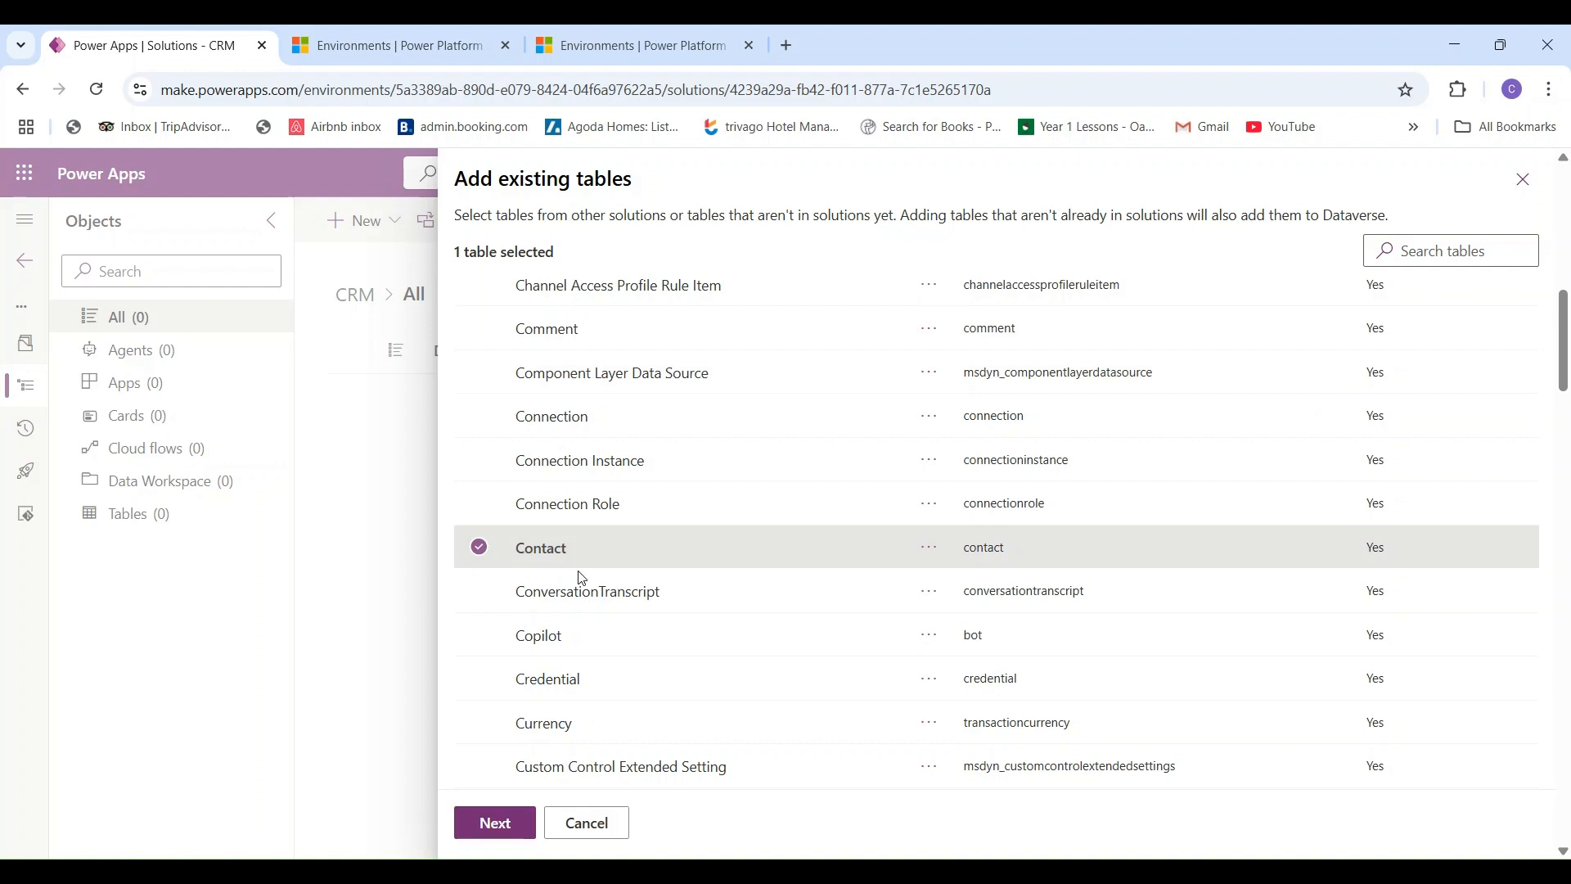
click(496, 824)
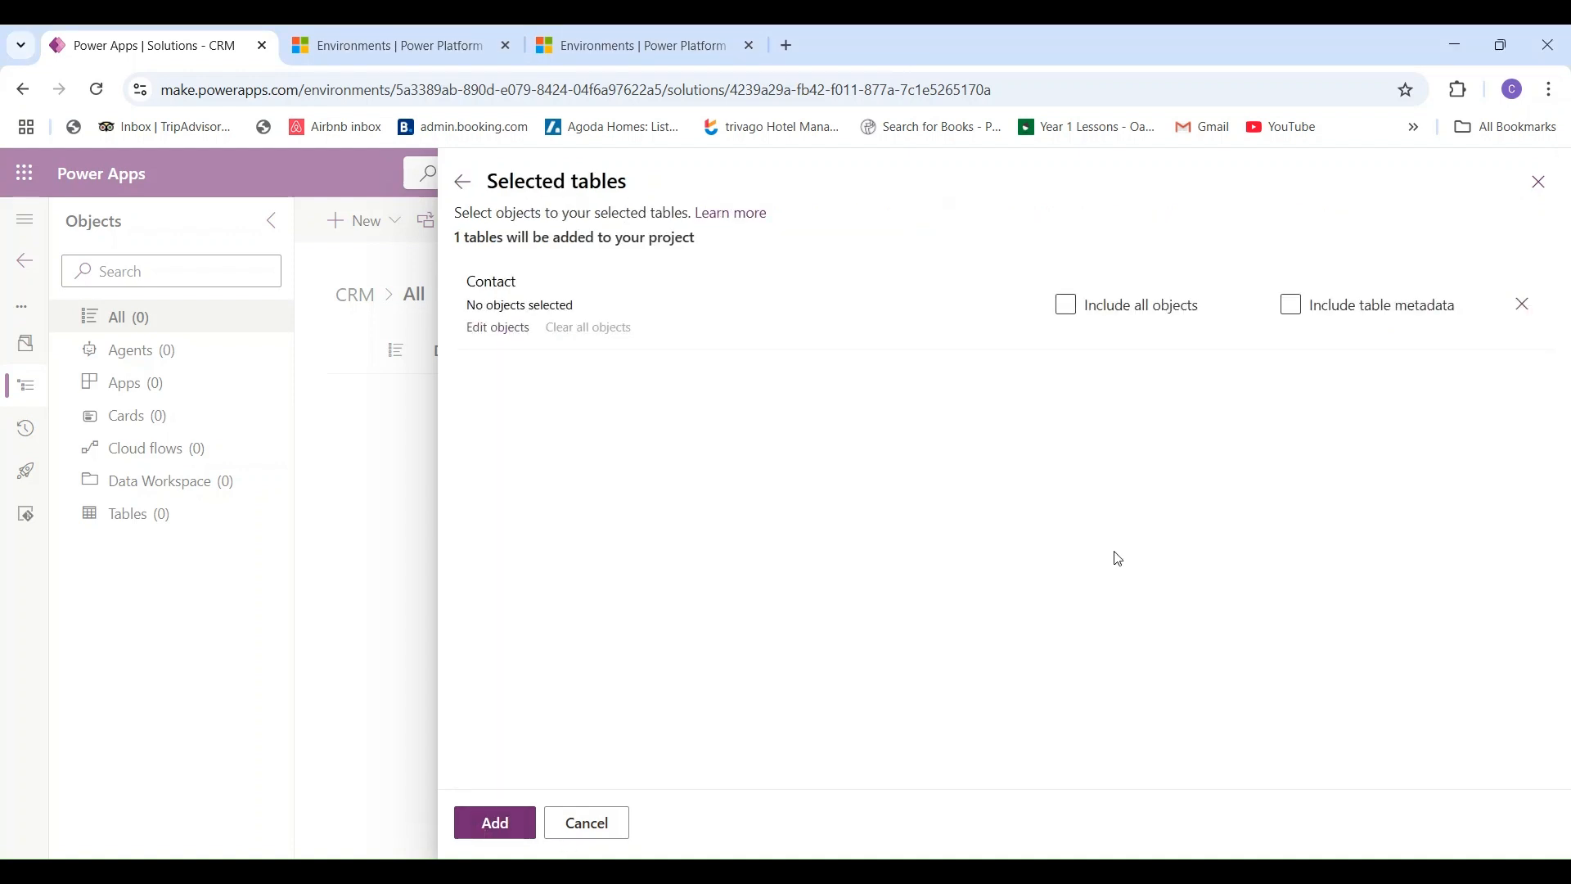
click(1068, 309)
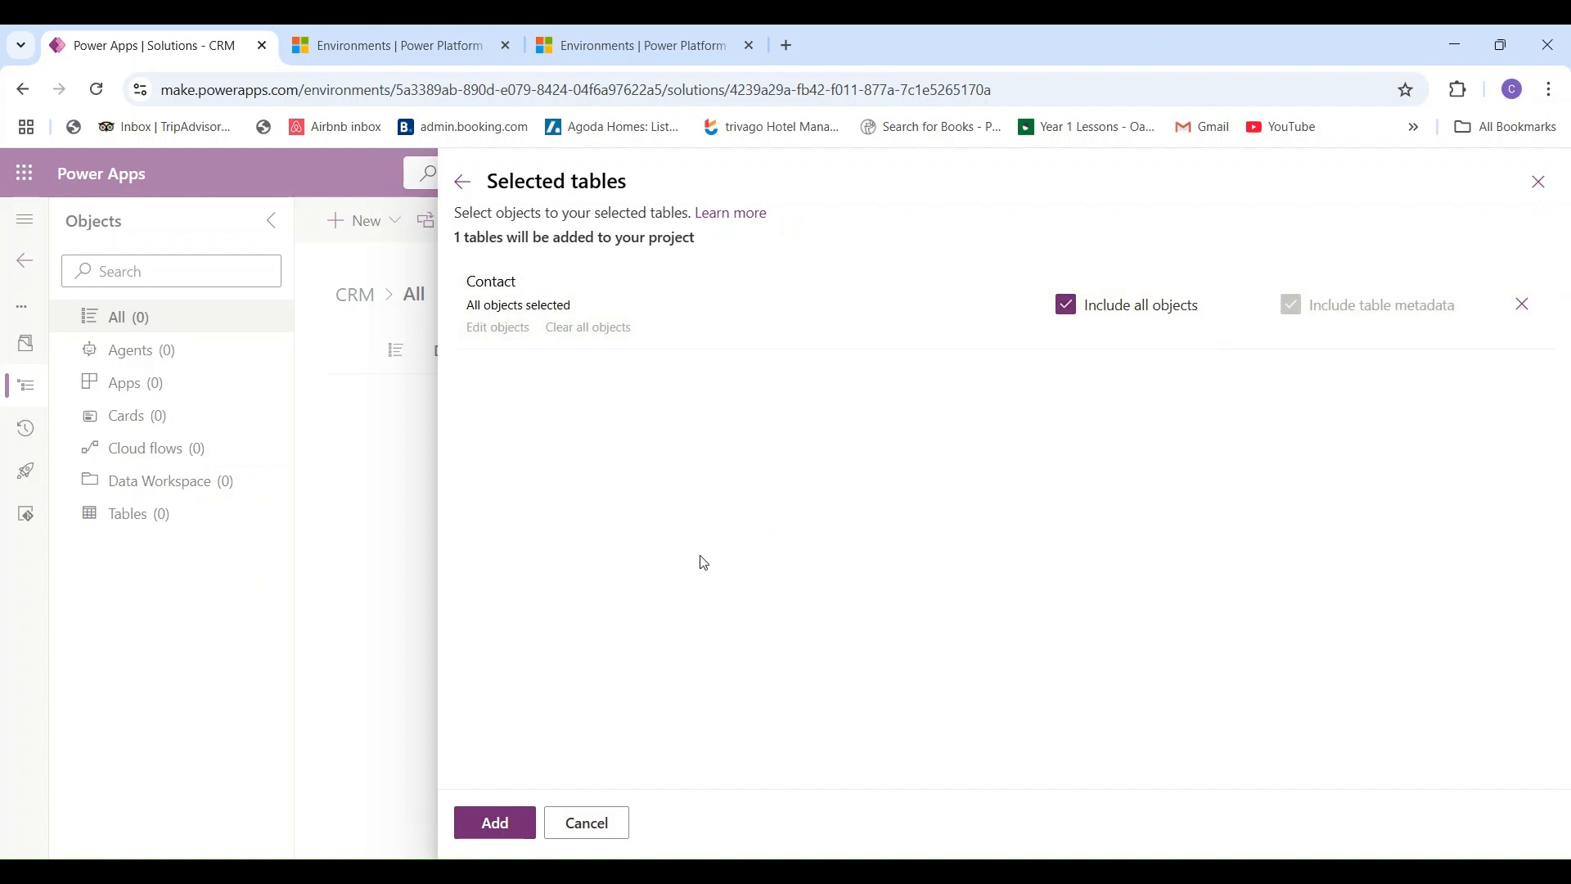
click(479, 826)
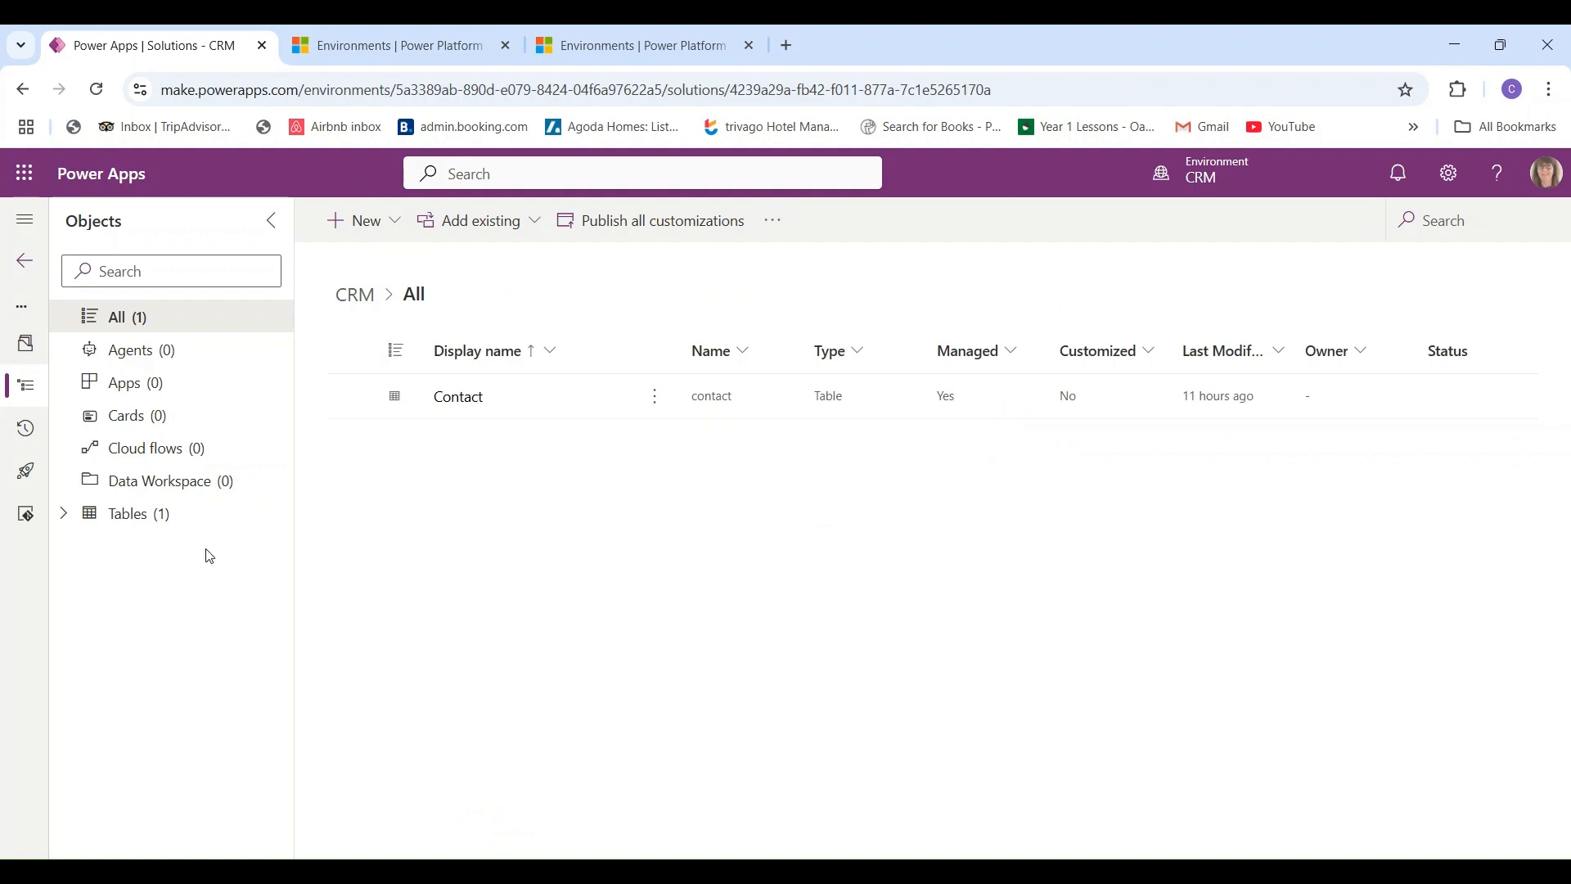
- Open the Contact table from the CRM solution's All objects list and browse its columns
click(460, 398)
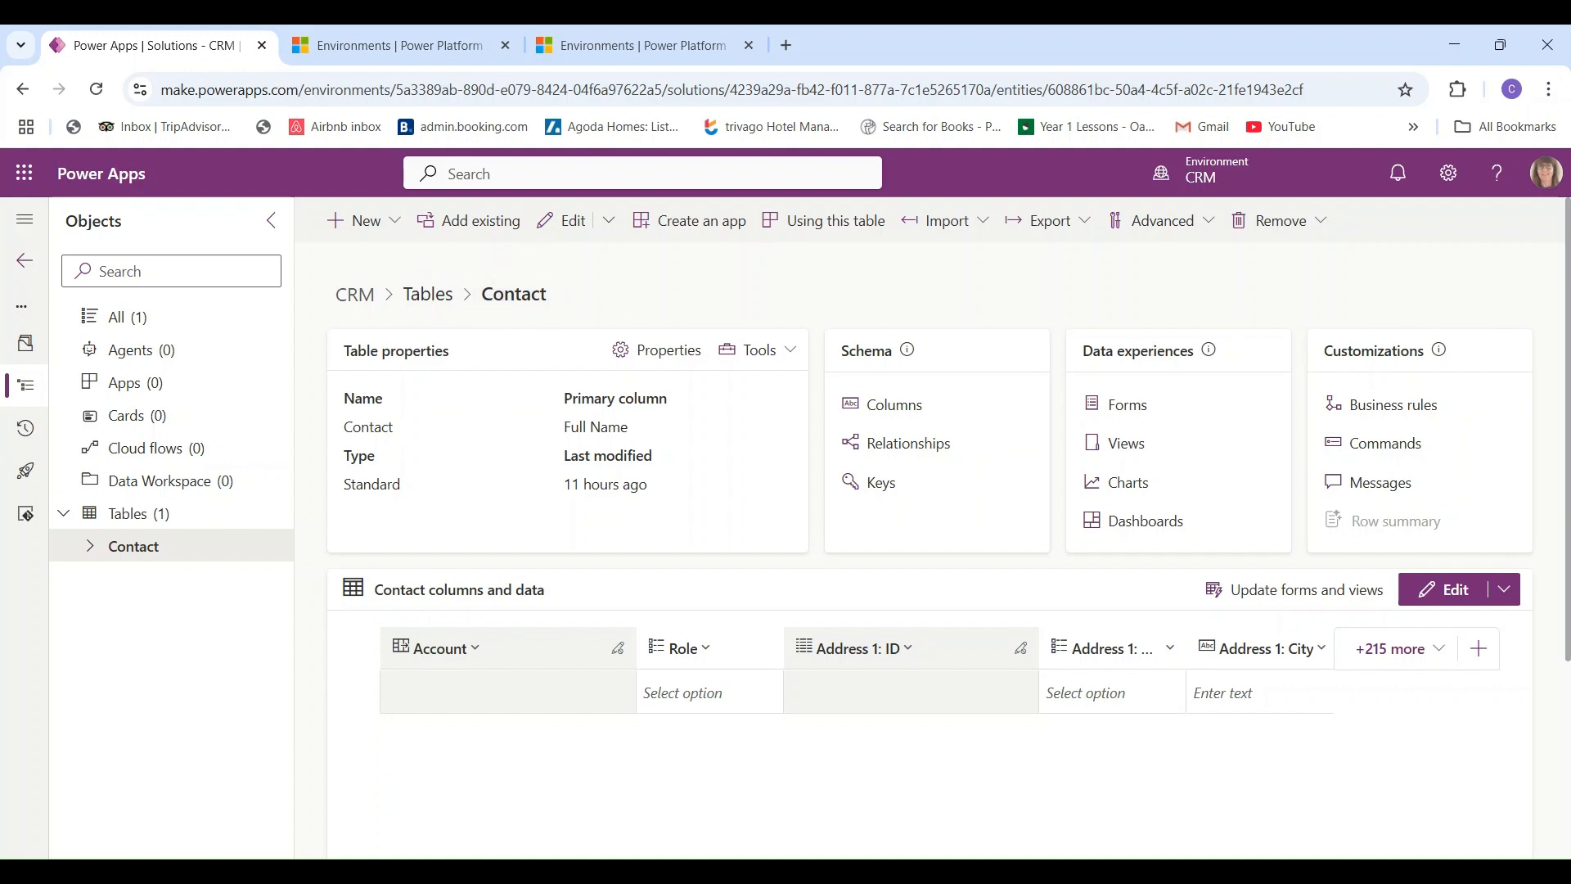
drag(1565, 308, 1527, 302)
click(1525, 299)
scroll(929, 524, down, 3)
scroll(930, 523, up, 2)
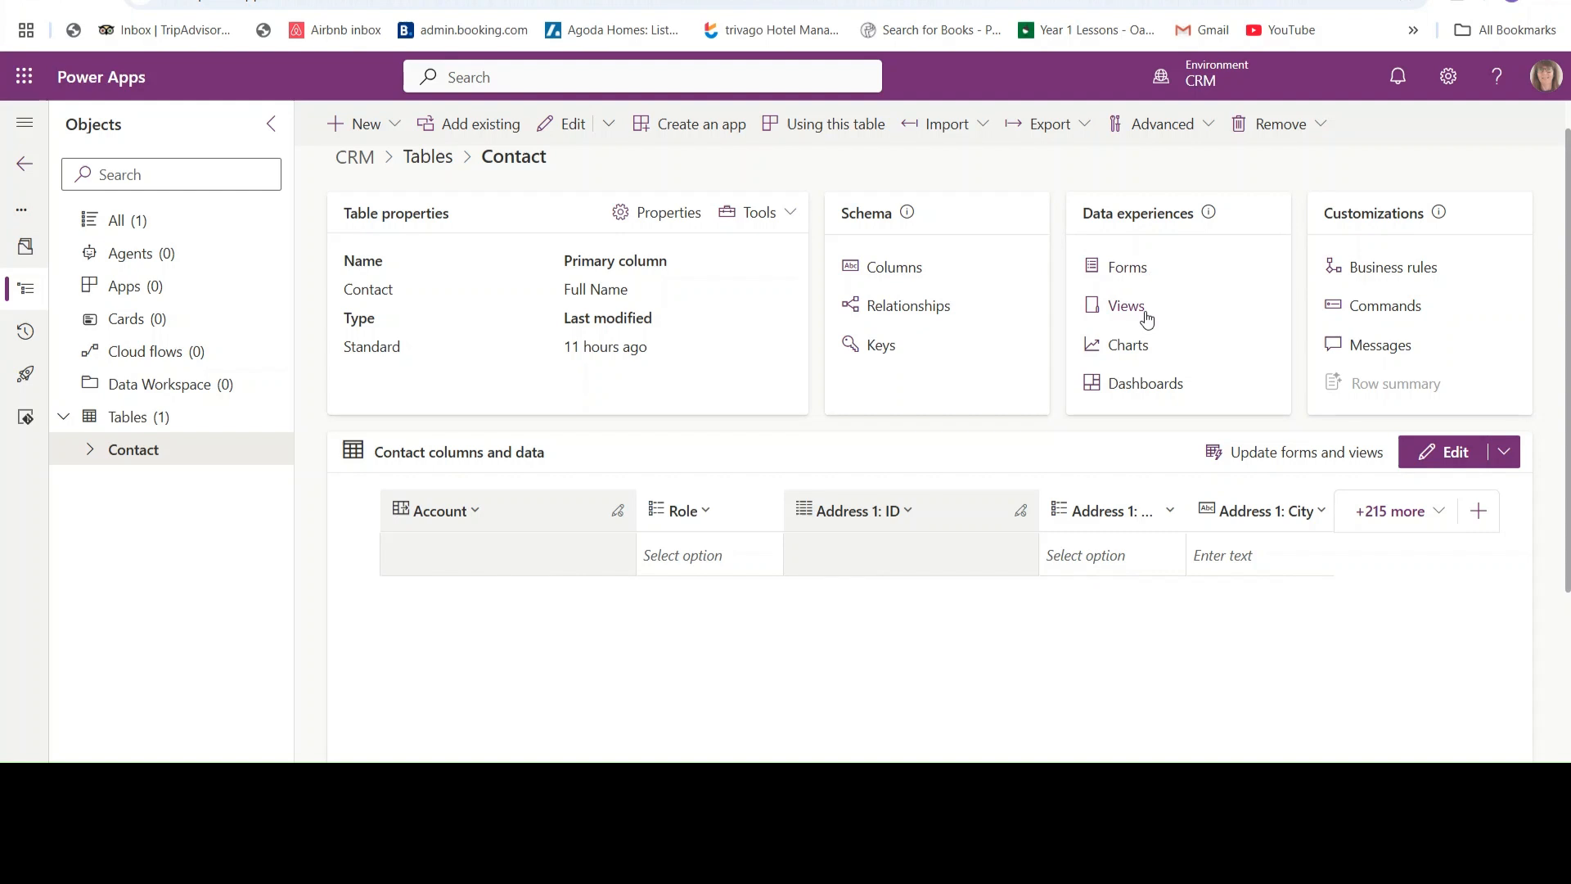
scroll(520, 317, down, 2)
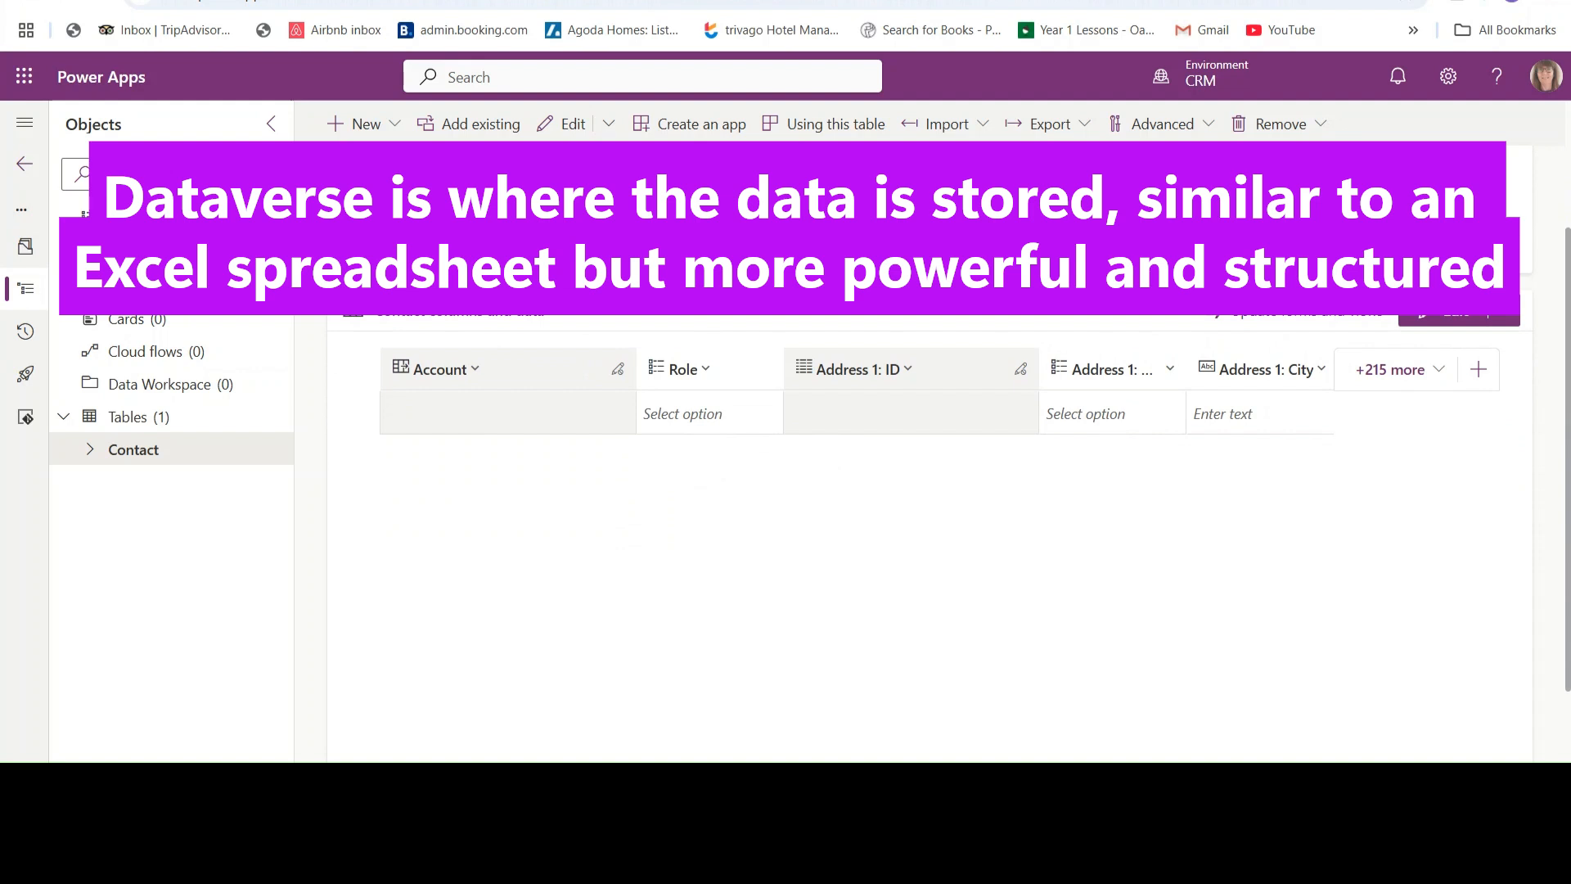
scroll(930, 441, up, 2)
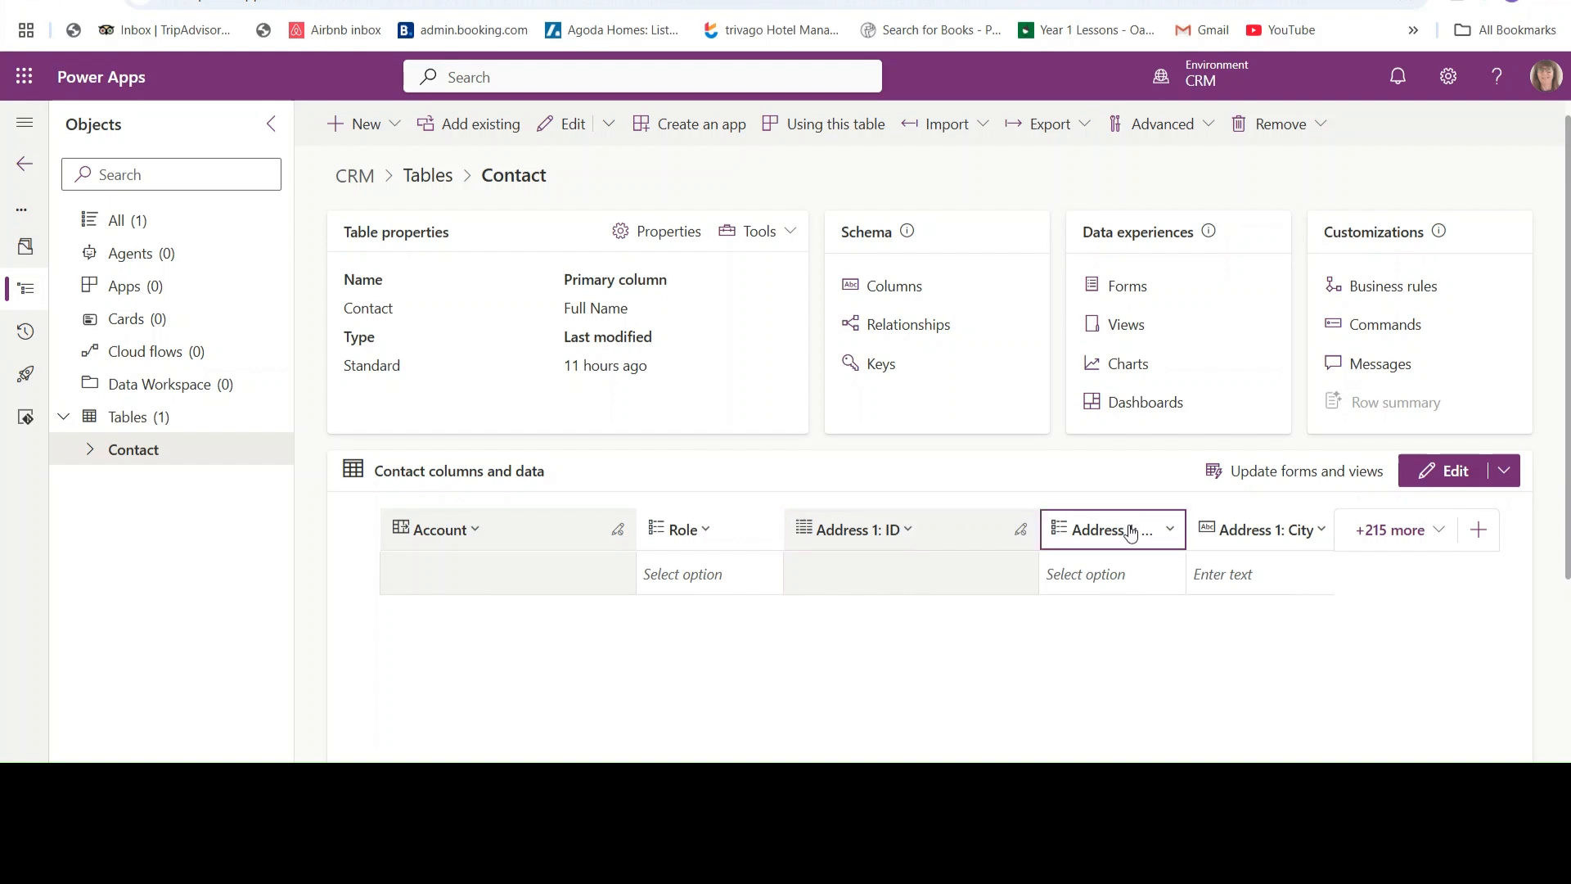
click(1385, 533)
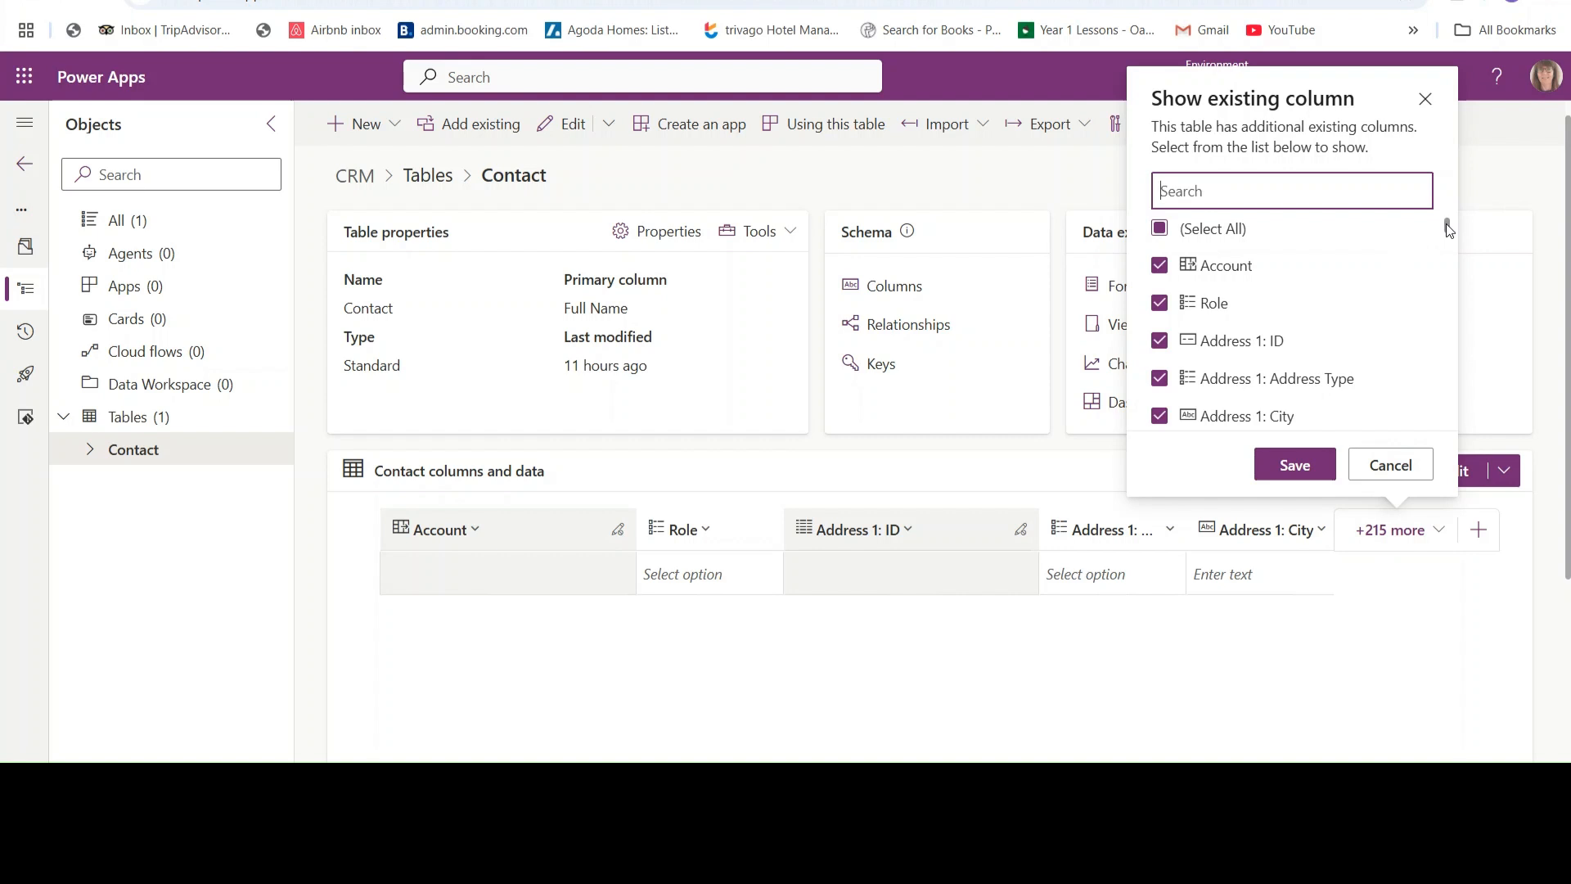
mouse_move(1446, 223)
mouse_down()
mouse_move(1449, 435)
mouse_move(1435, 223)
mouse_up()
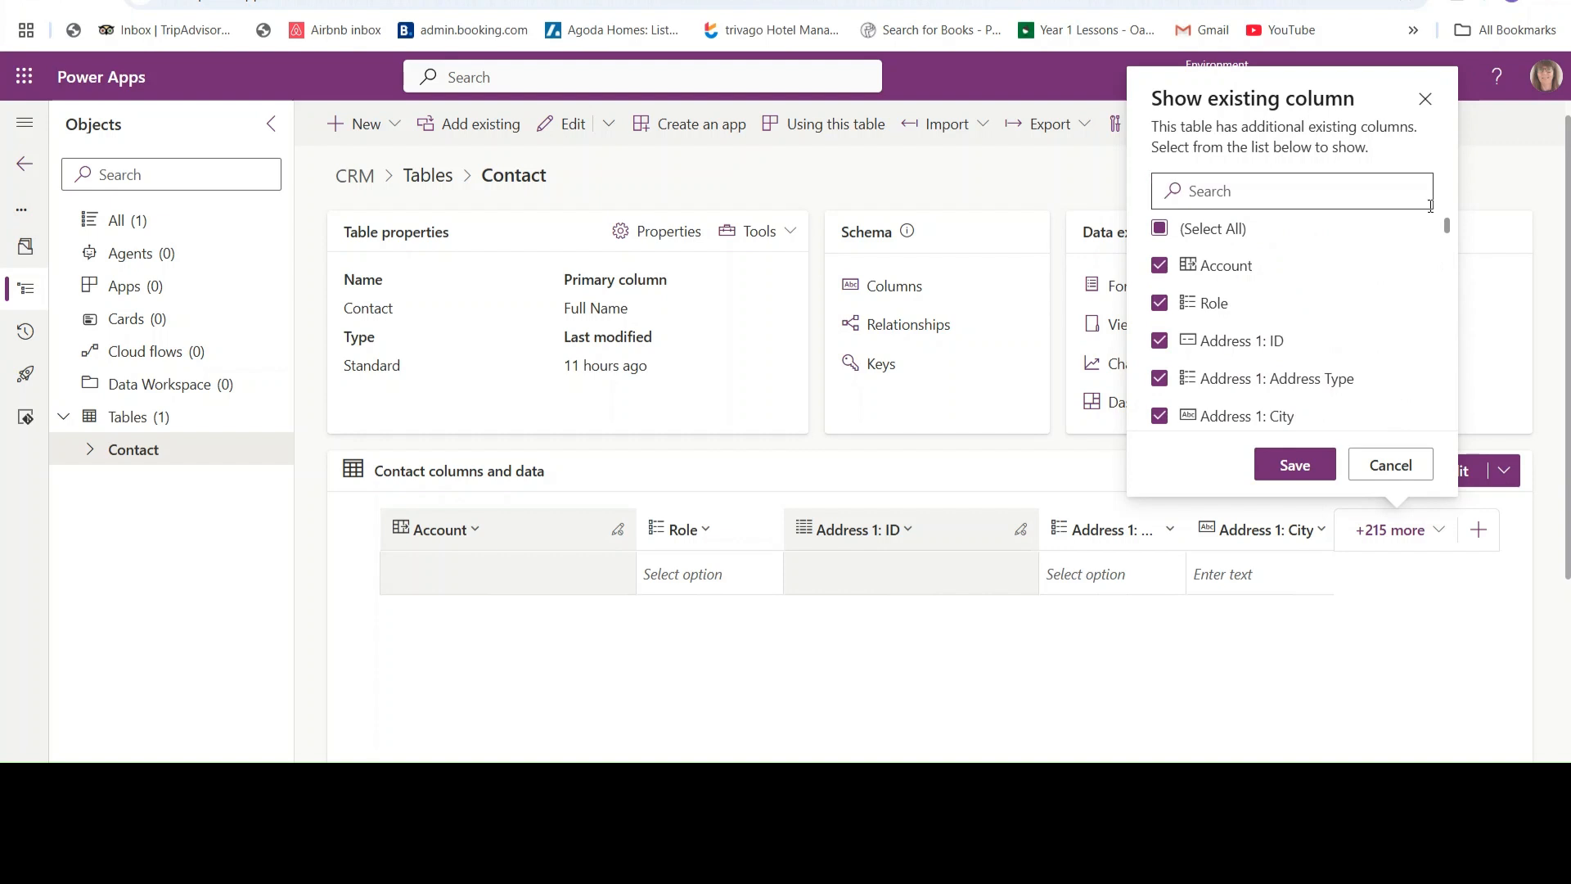
click(1382, 474)
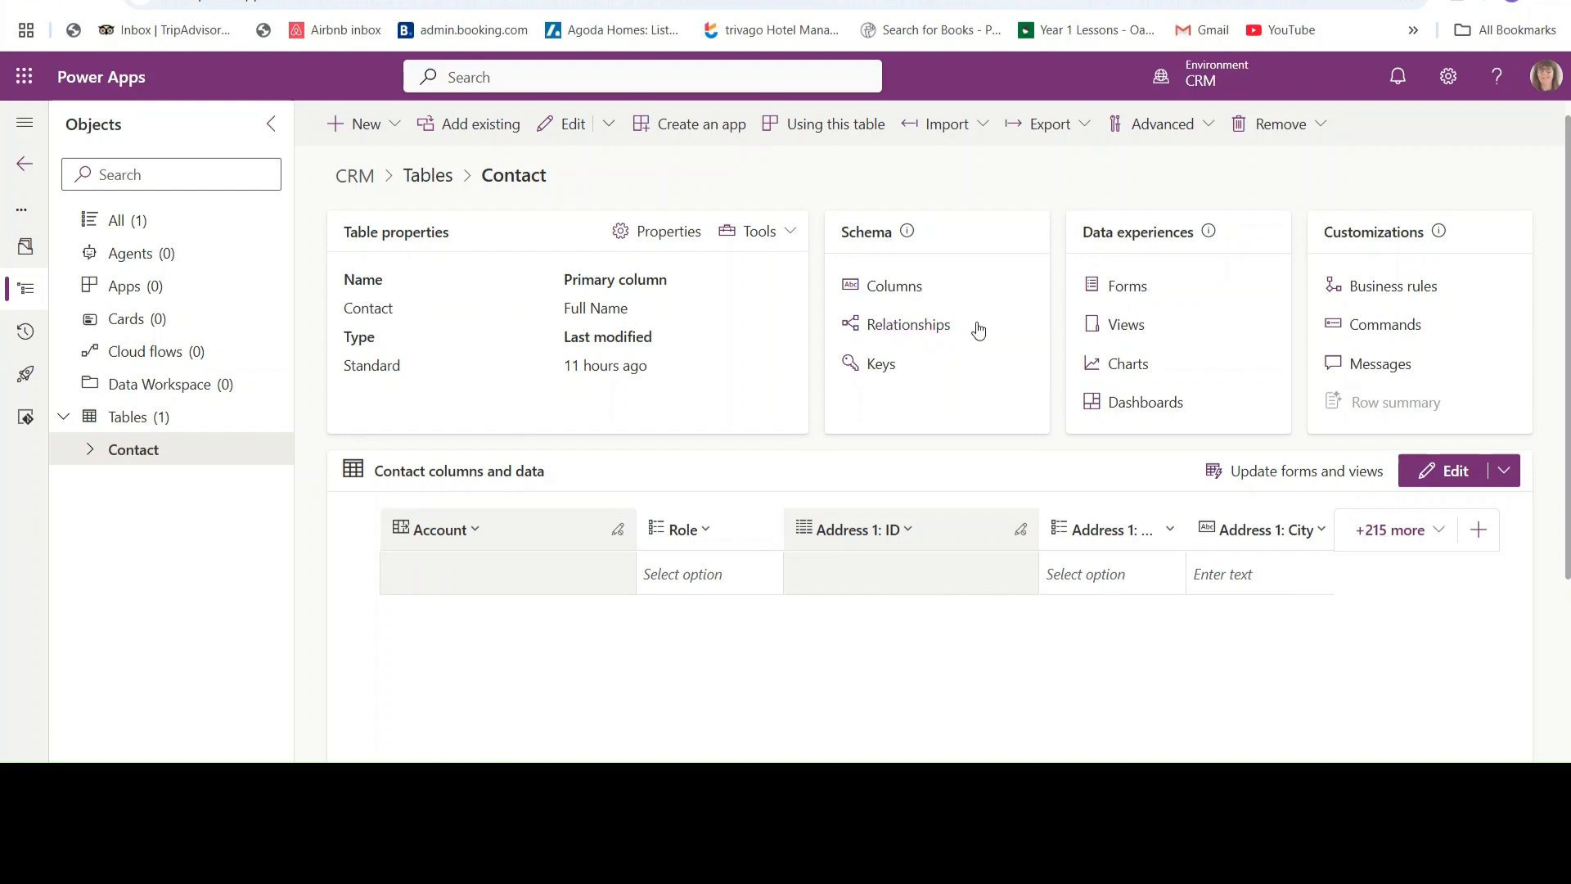
- Open the Contact main form from Forms and close the Table columns pane
click(1127, 286)
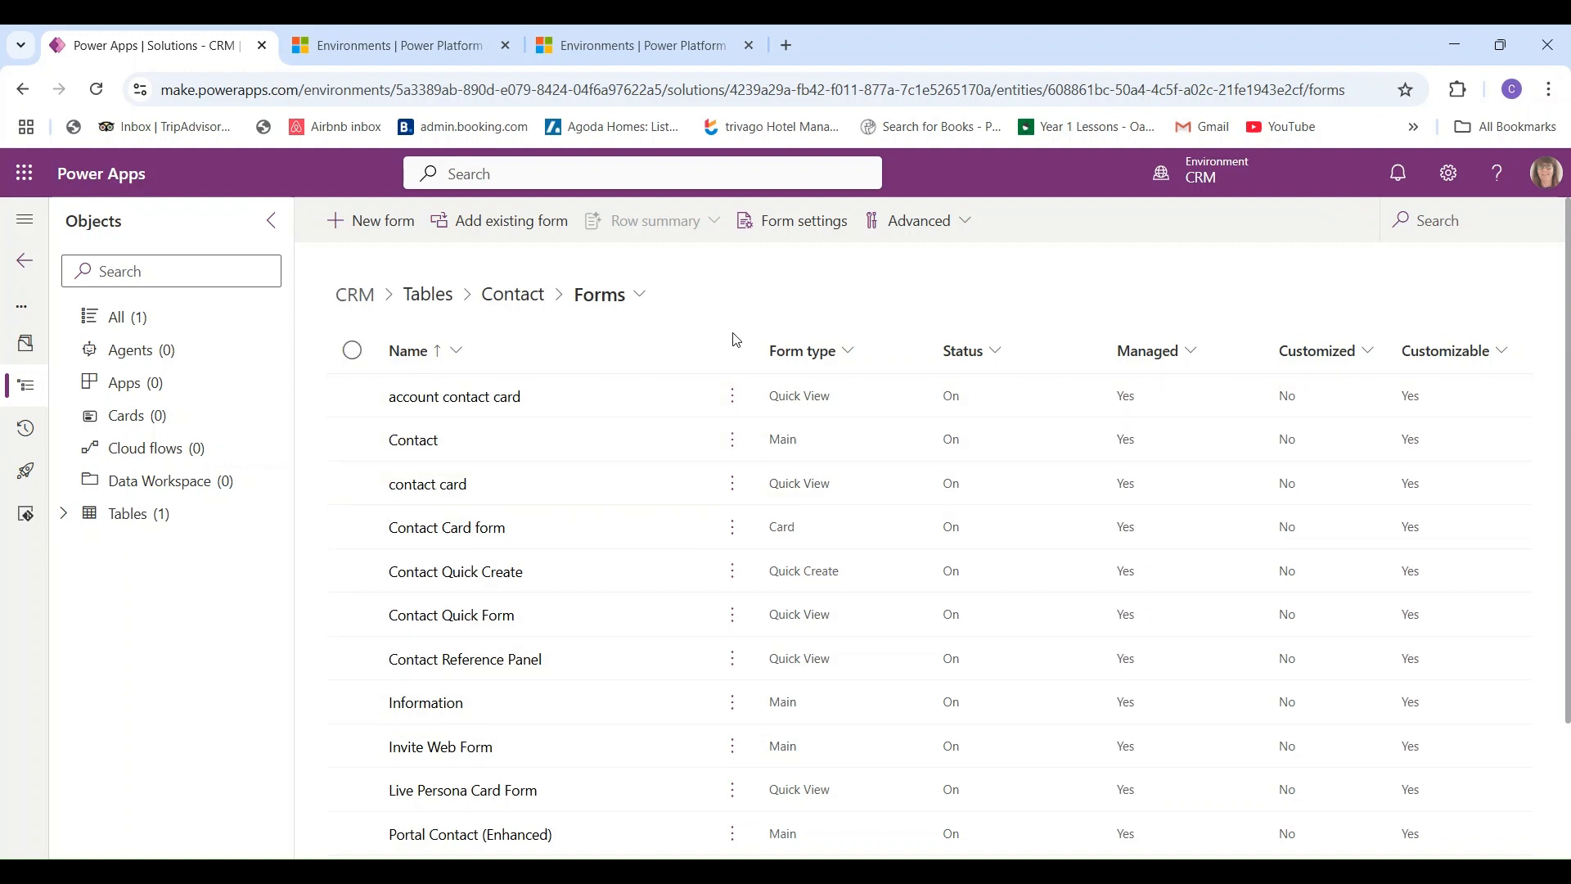
click(416, 446)
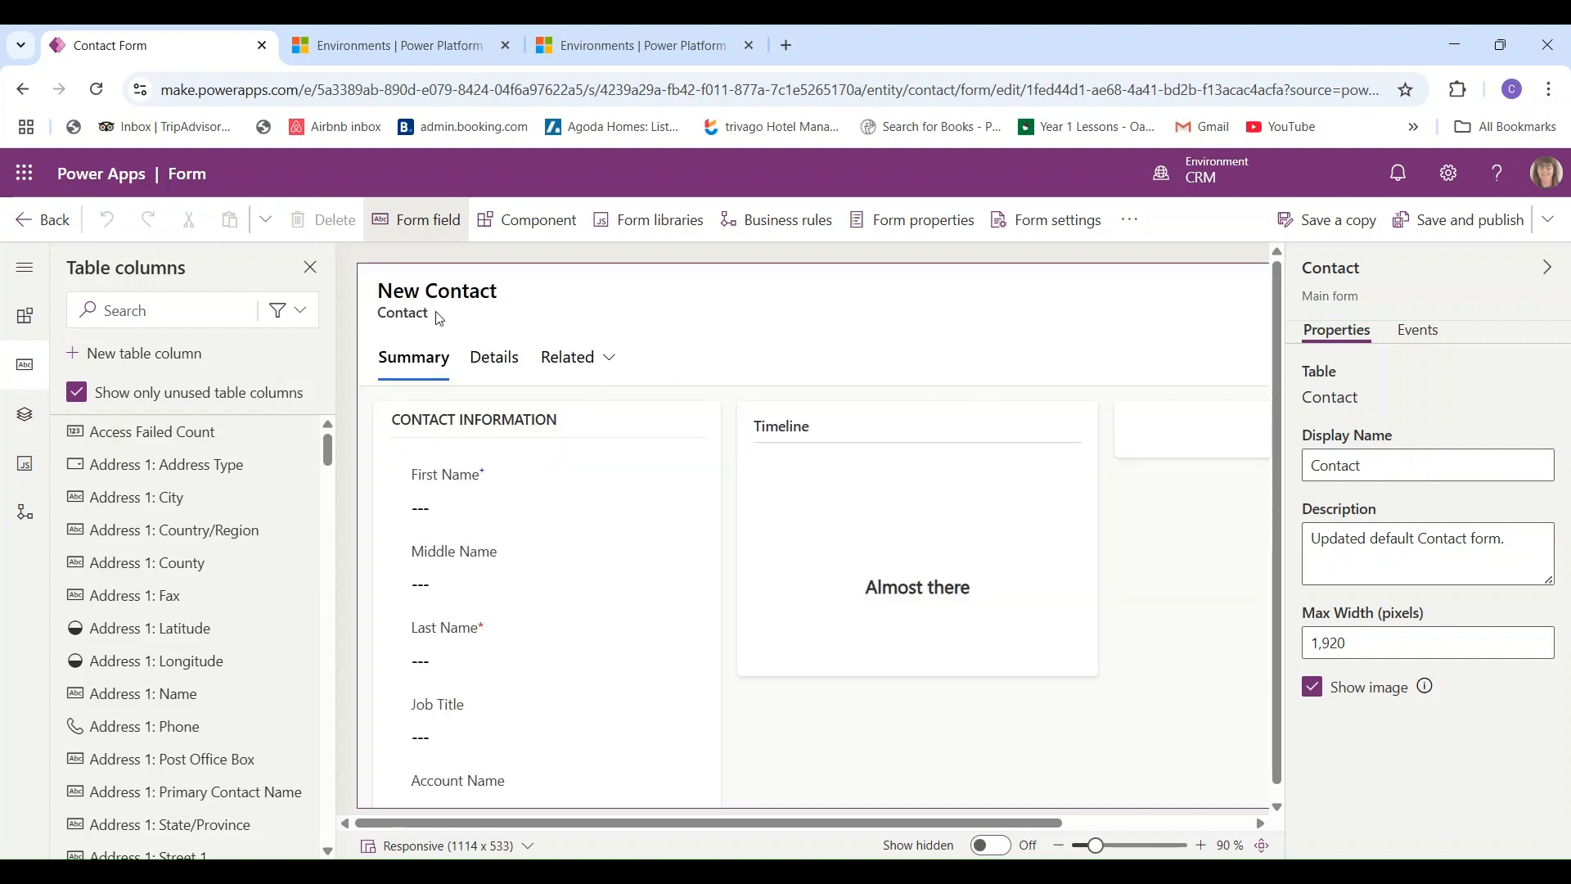
click(310, 270)
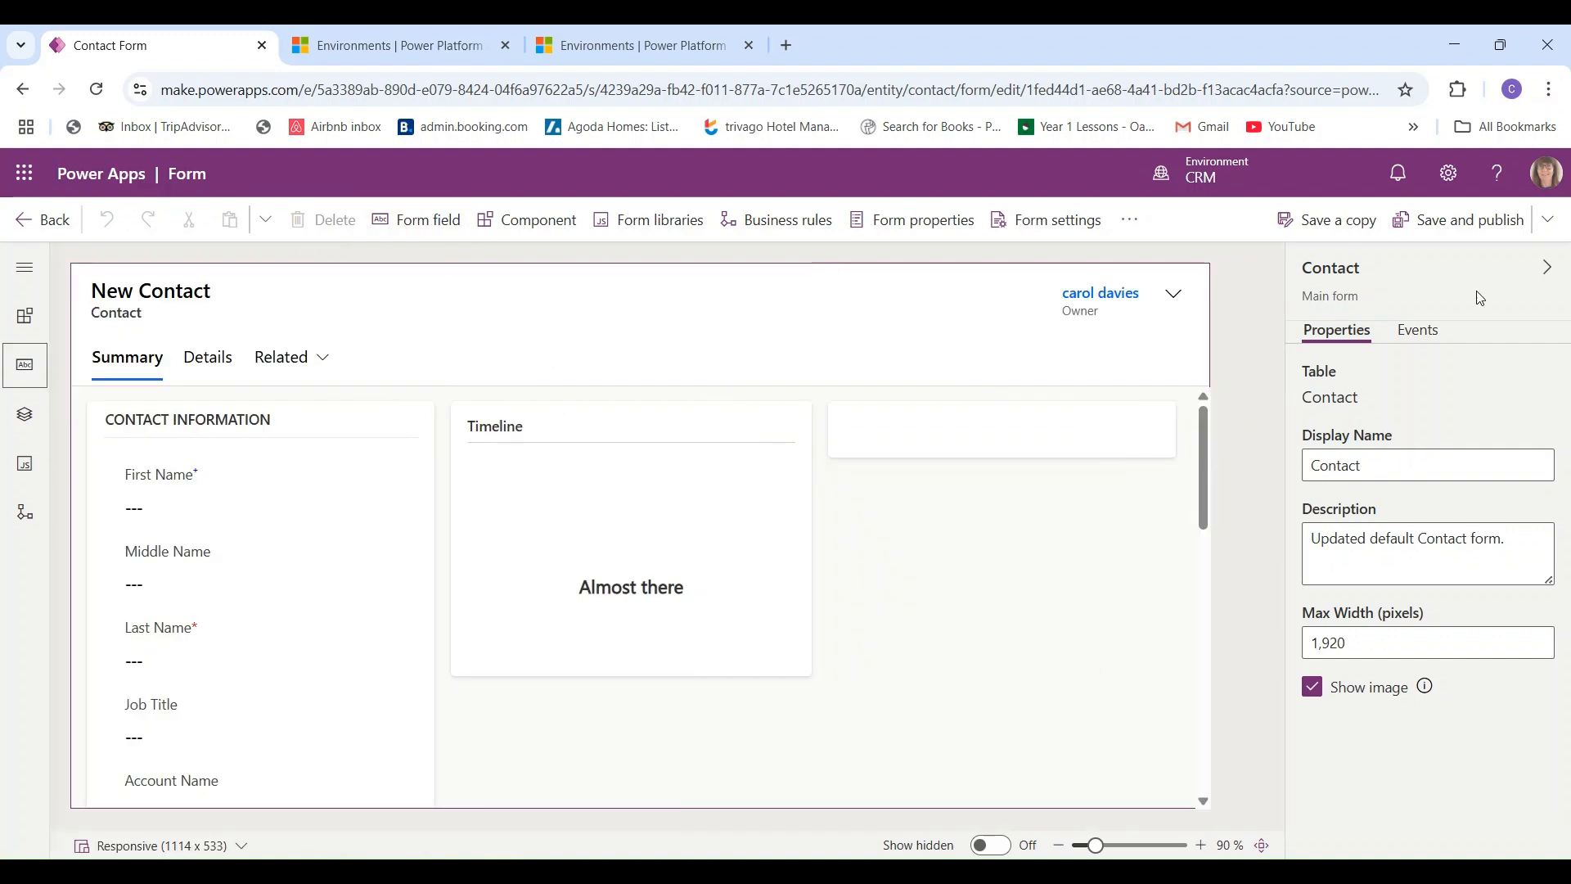
- Collapse the Properties pane and inspect the Name, Job Title and Account Name fields
click(1548, 272)
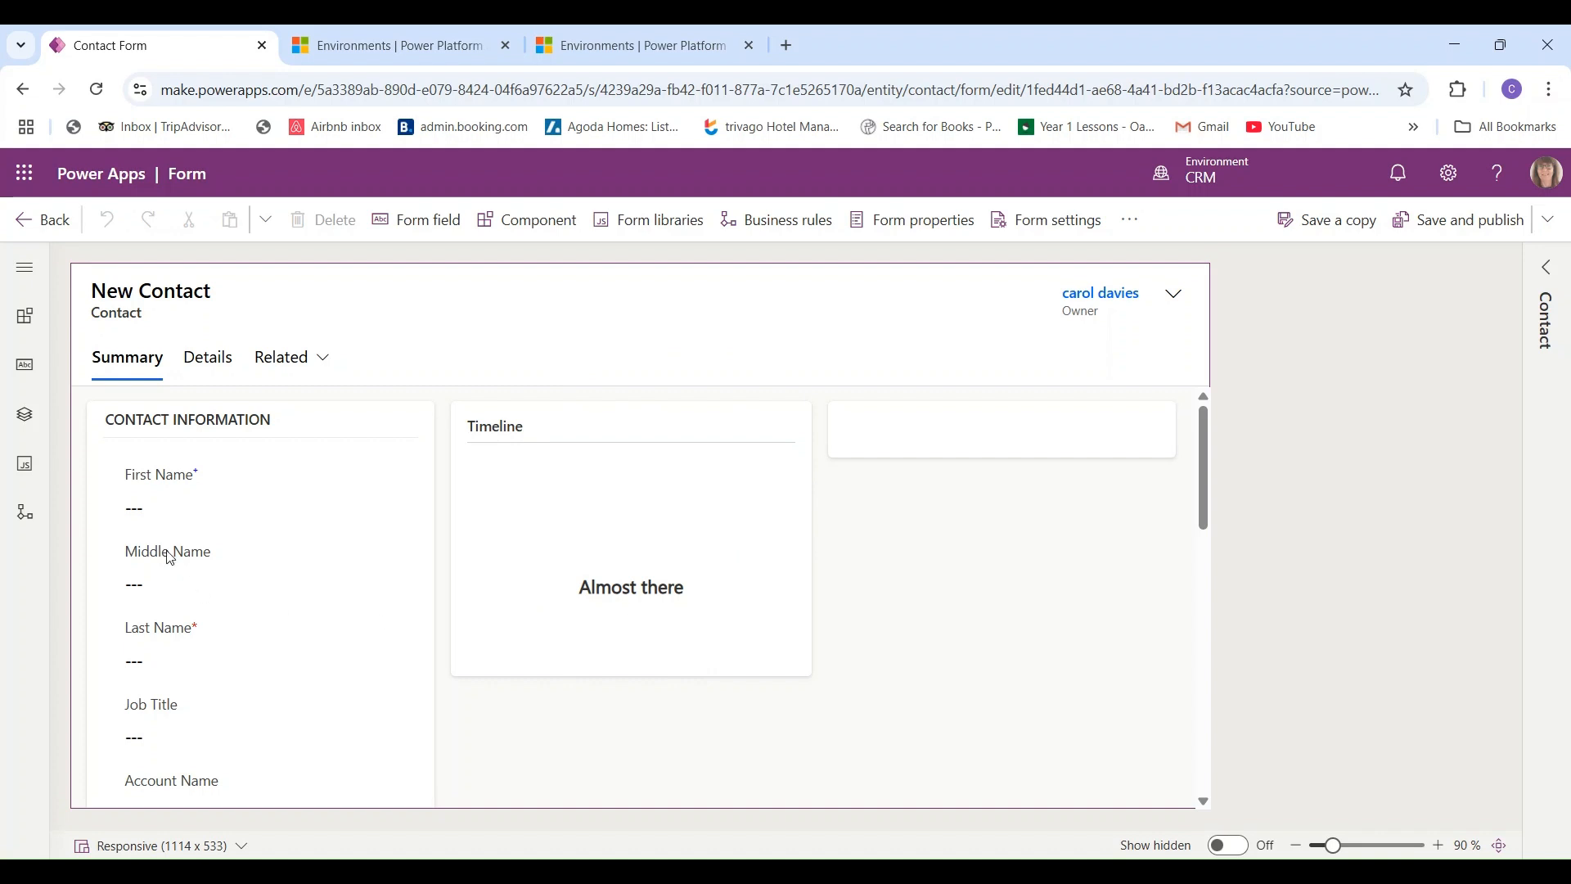
click(244, 484)
click(214, 733)
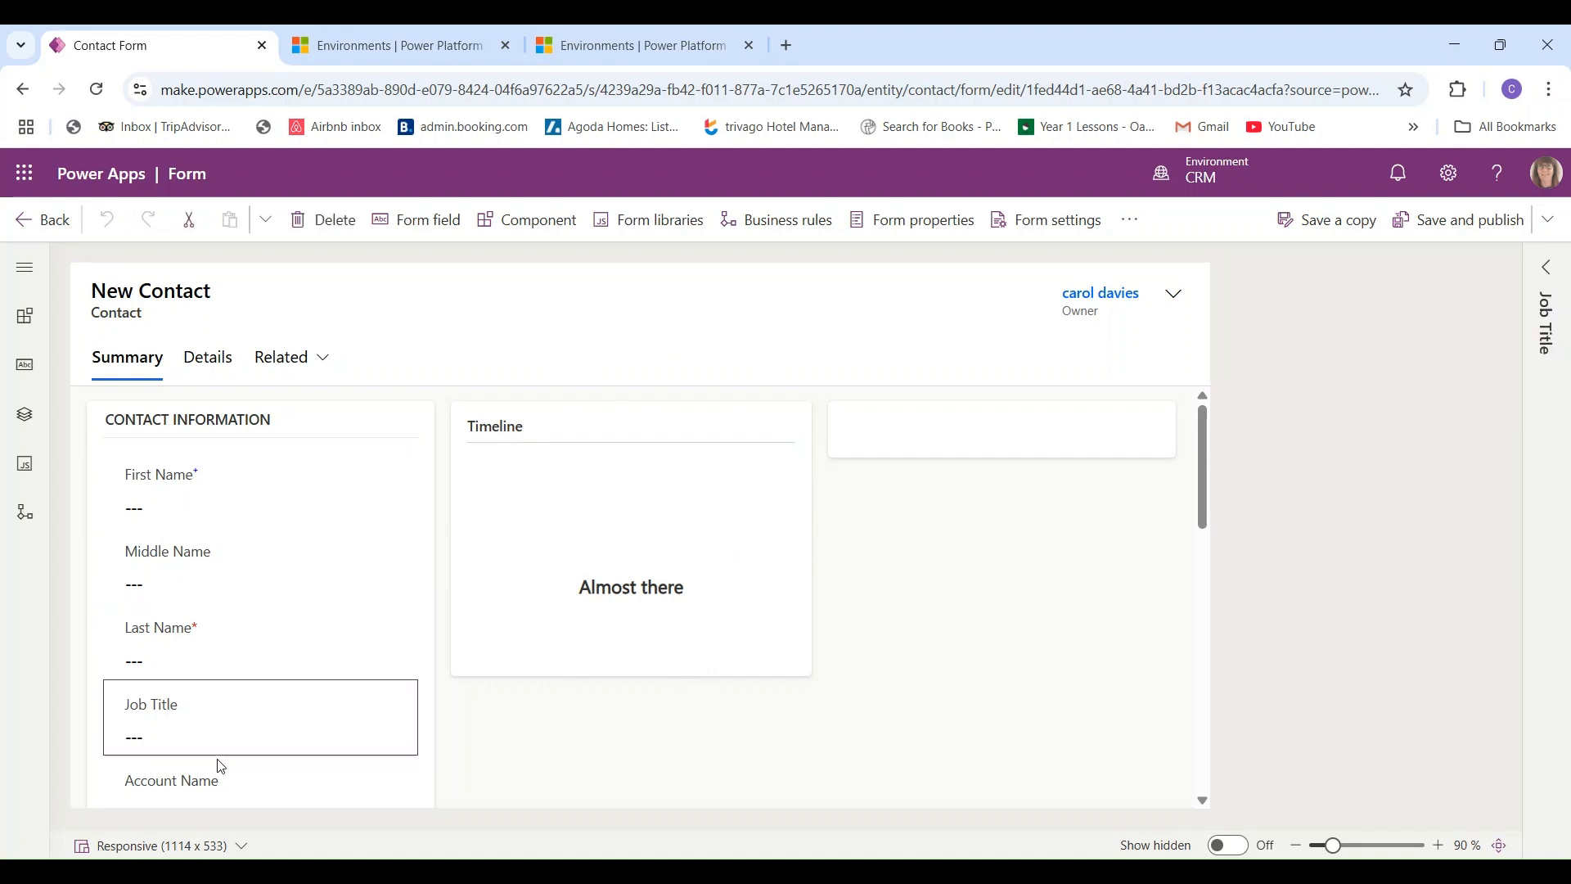
click(219, 769)
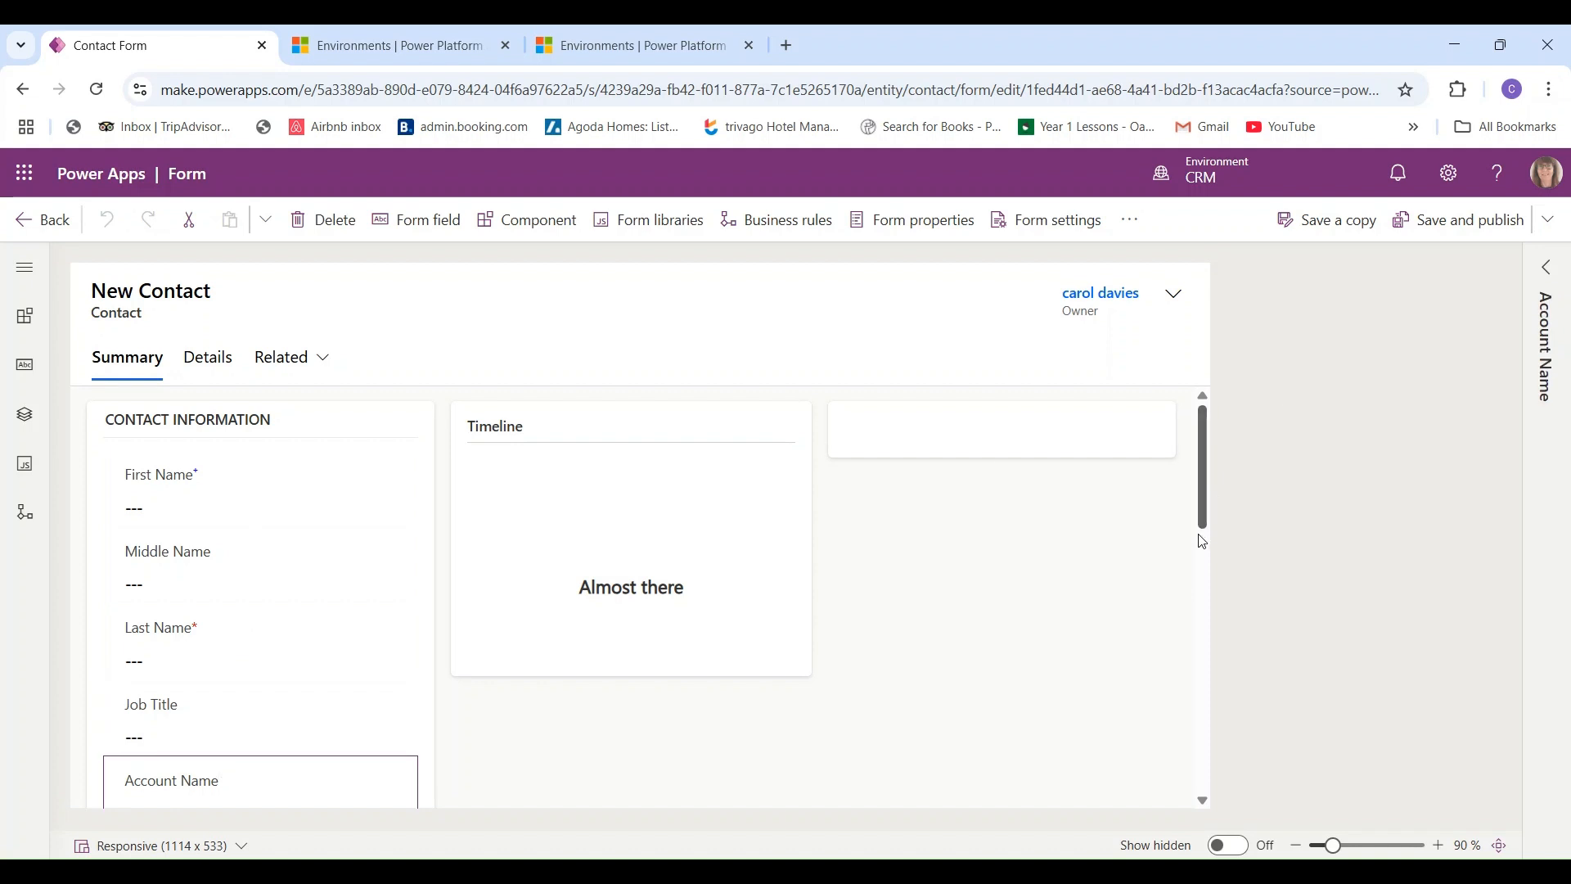
click(1203, 586)
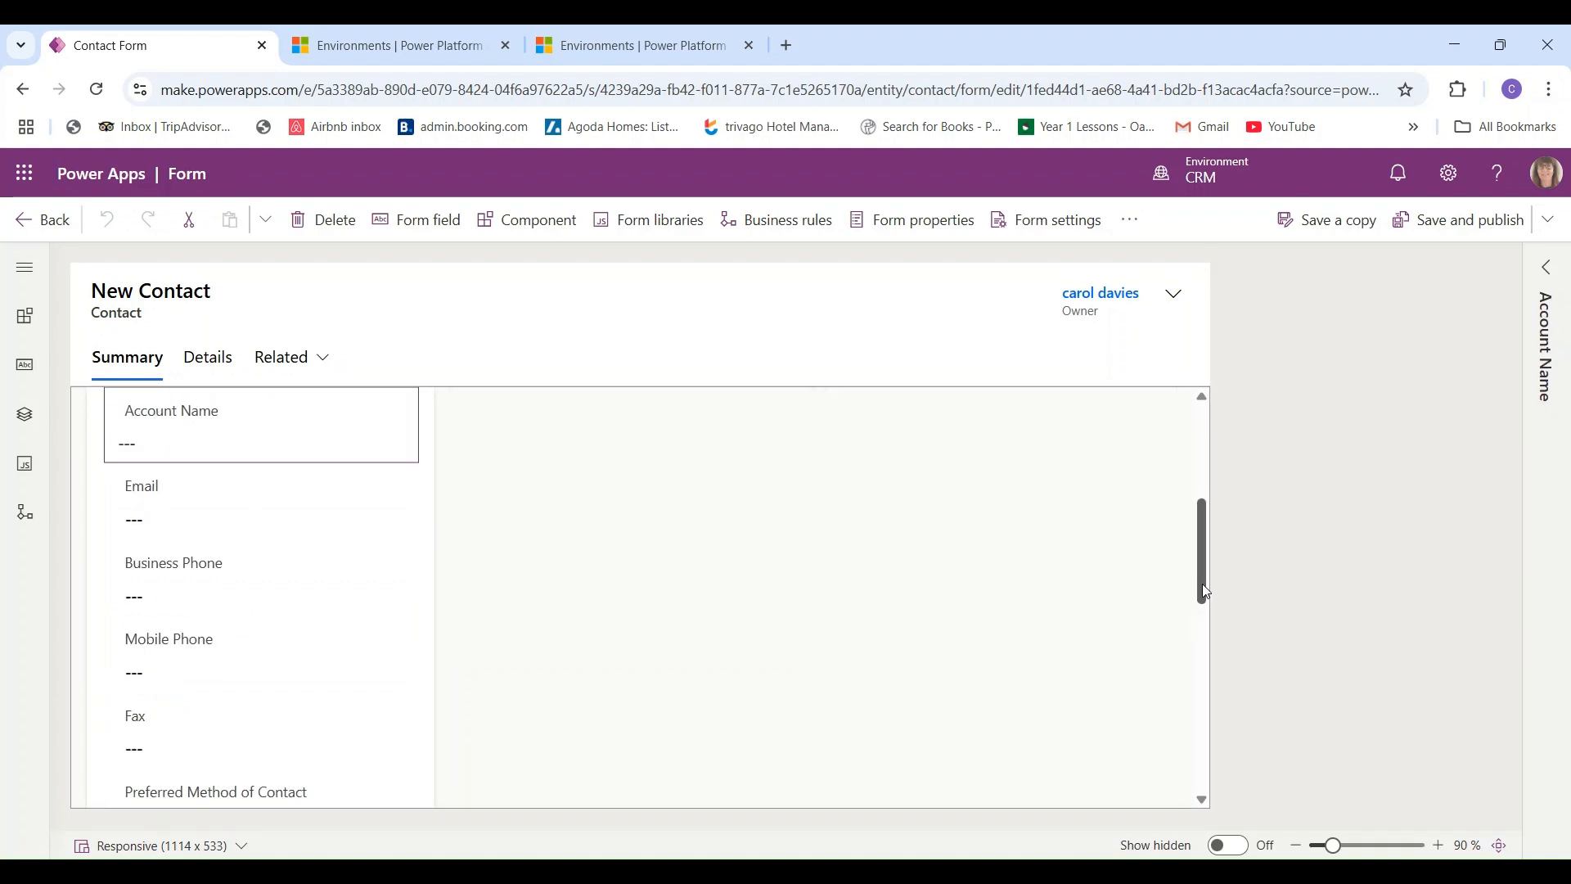
drag(1204, 589, 1196, 479)
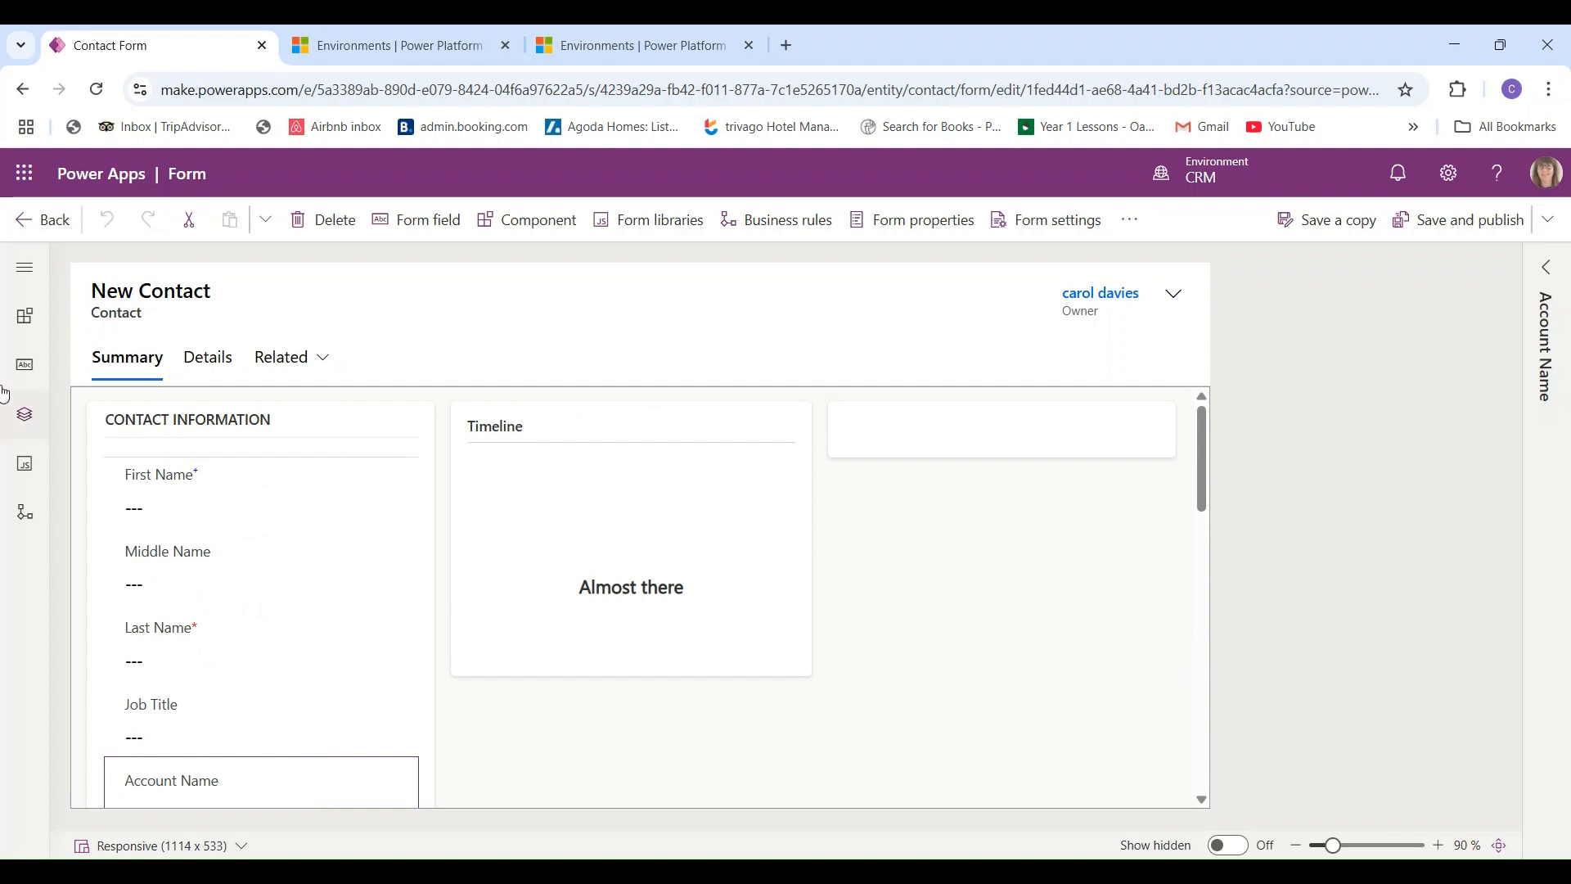
click(212, 366)
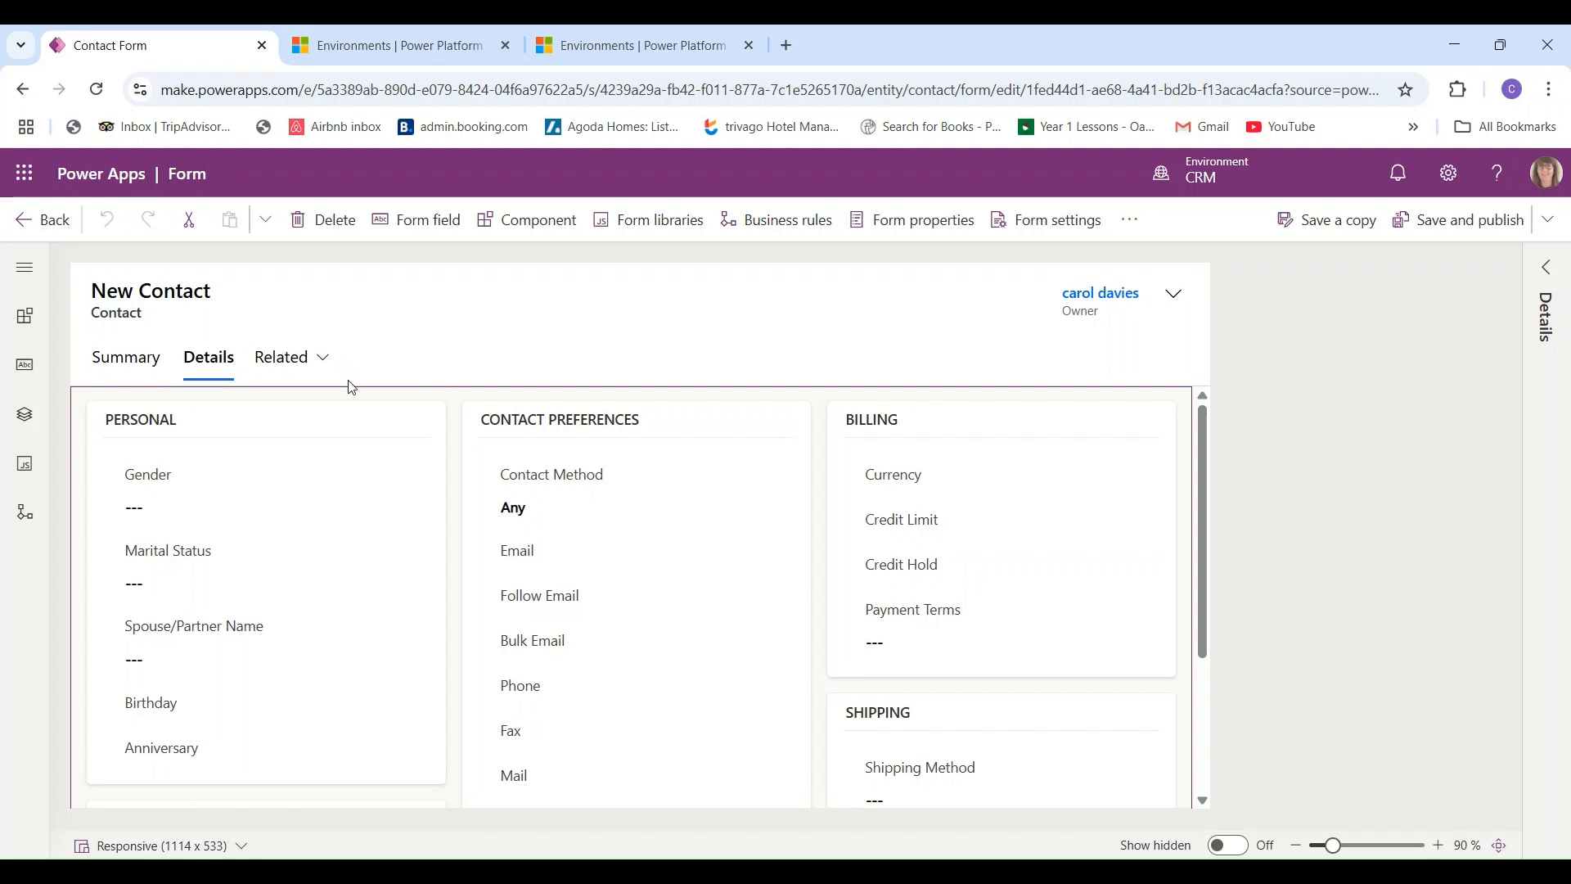
click(128, 372)
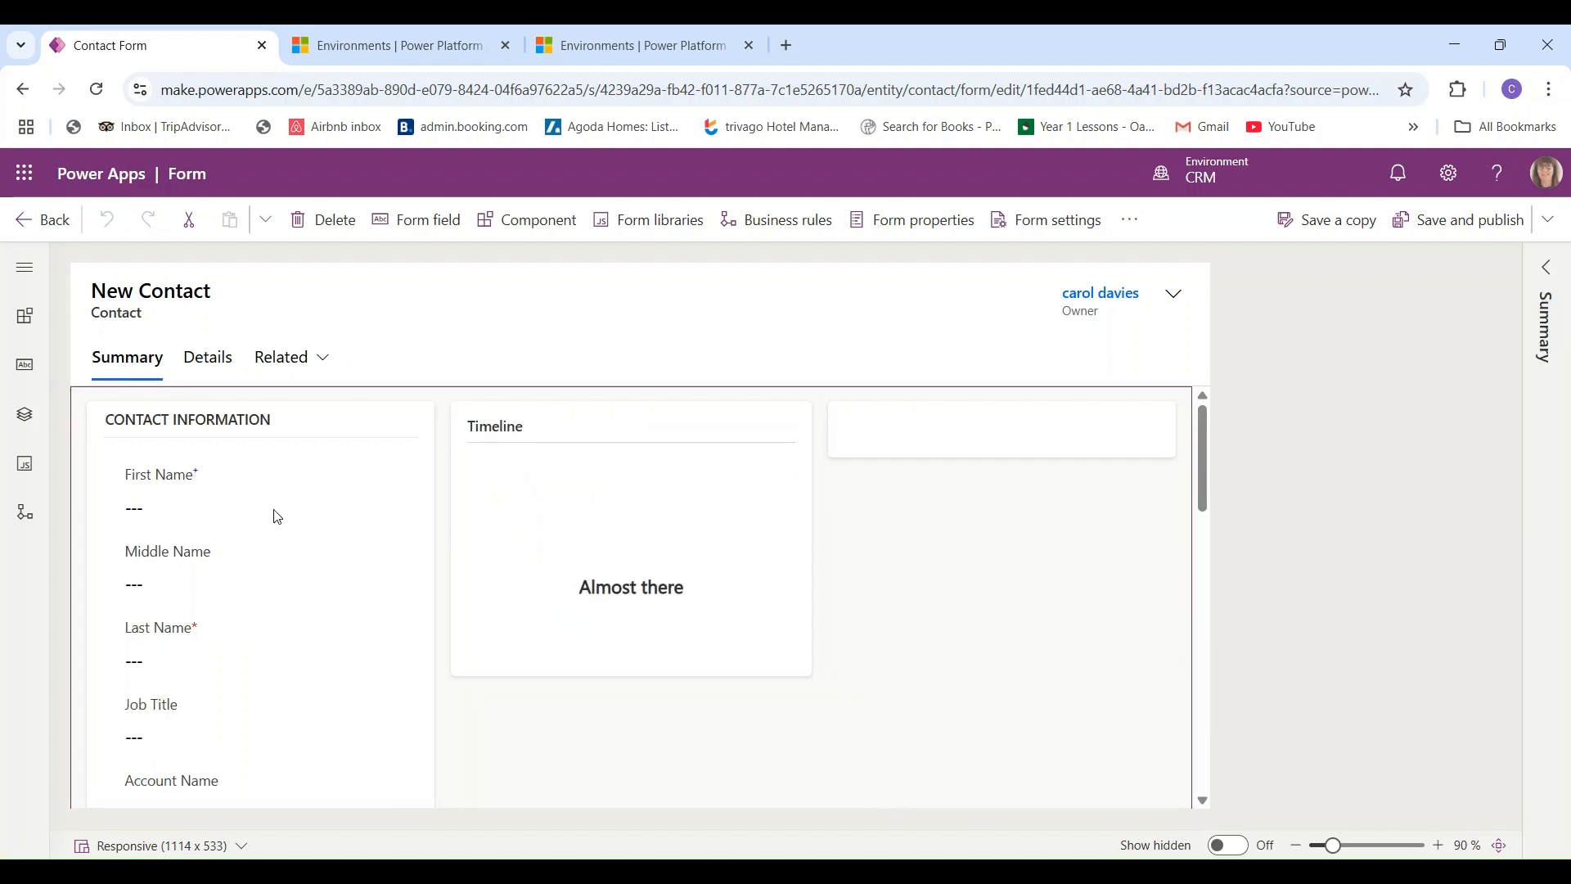
click(213, 372)
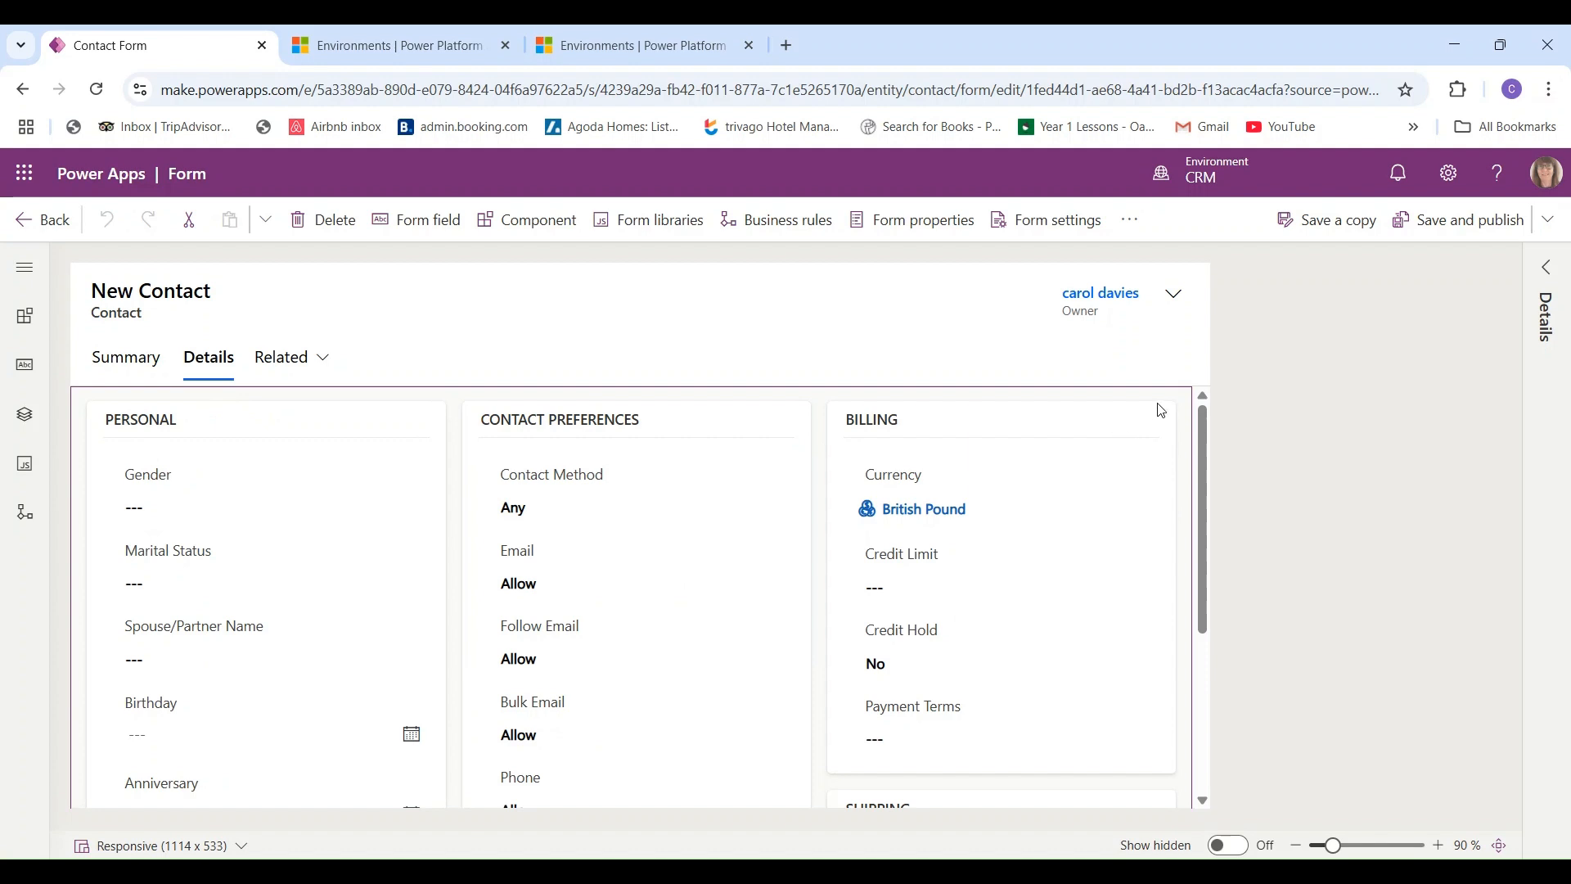
drag(1199, 457, 1186, 421)
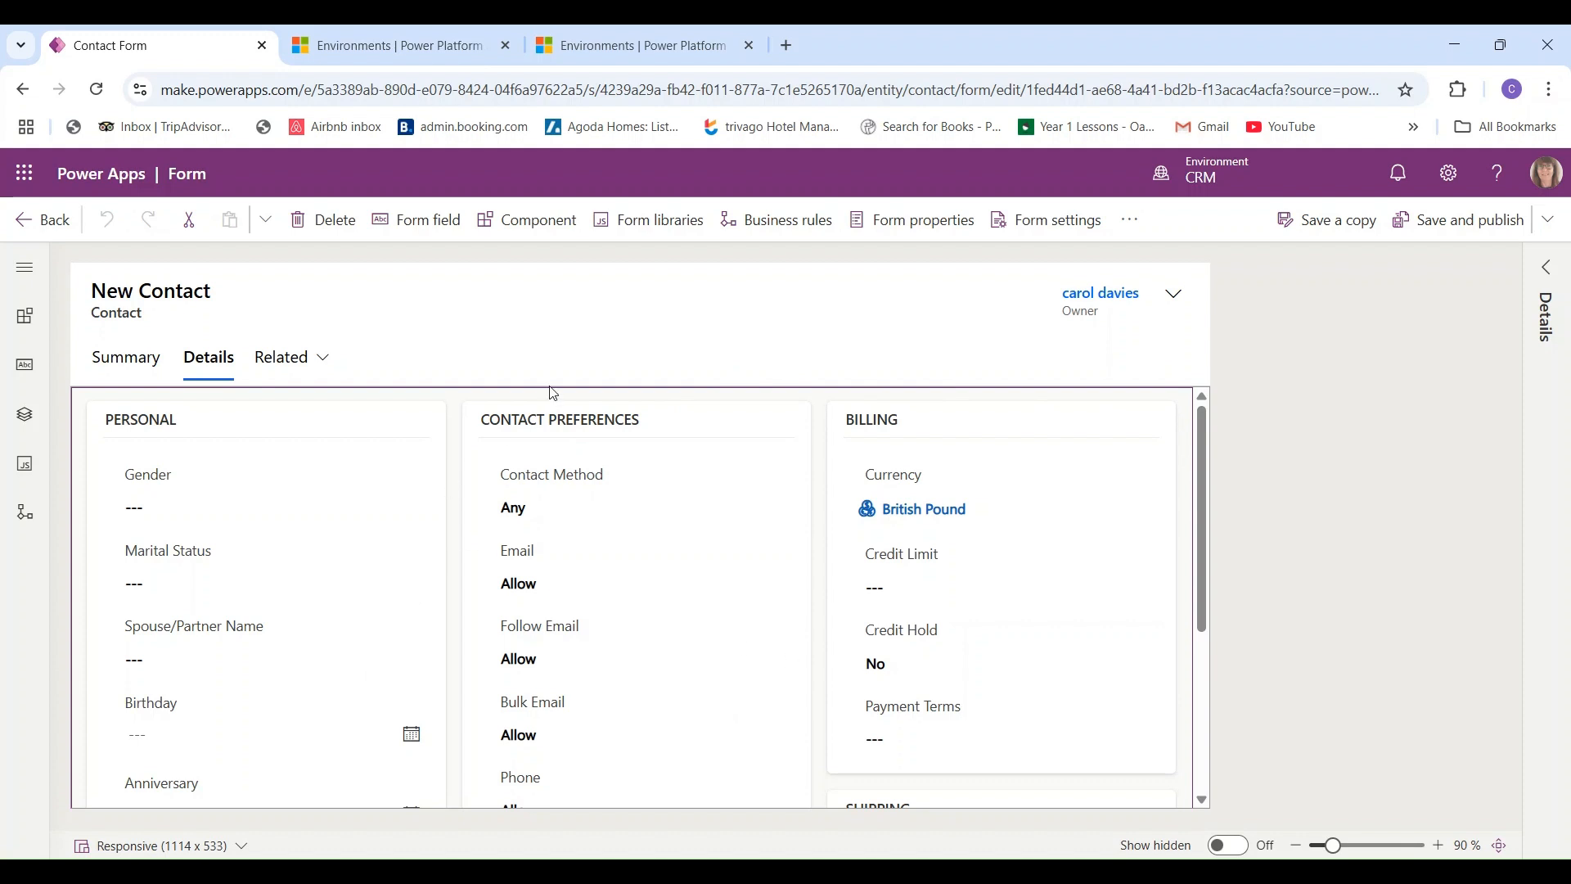
click(277, 366)
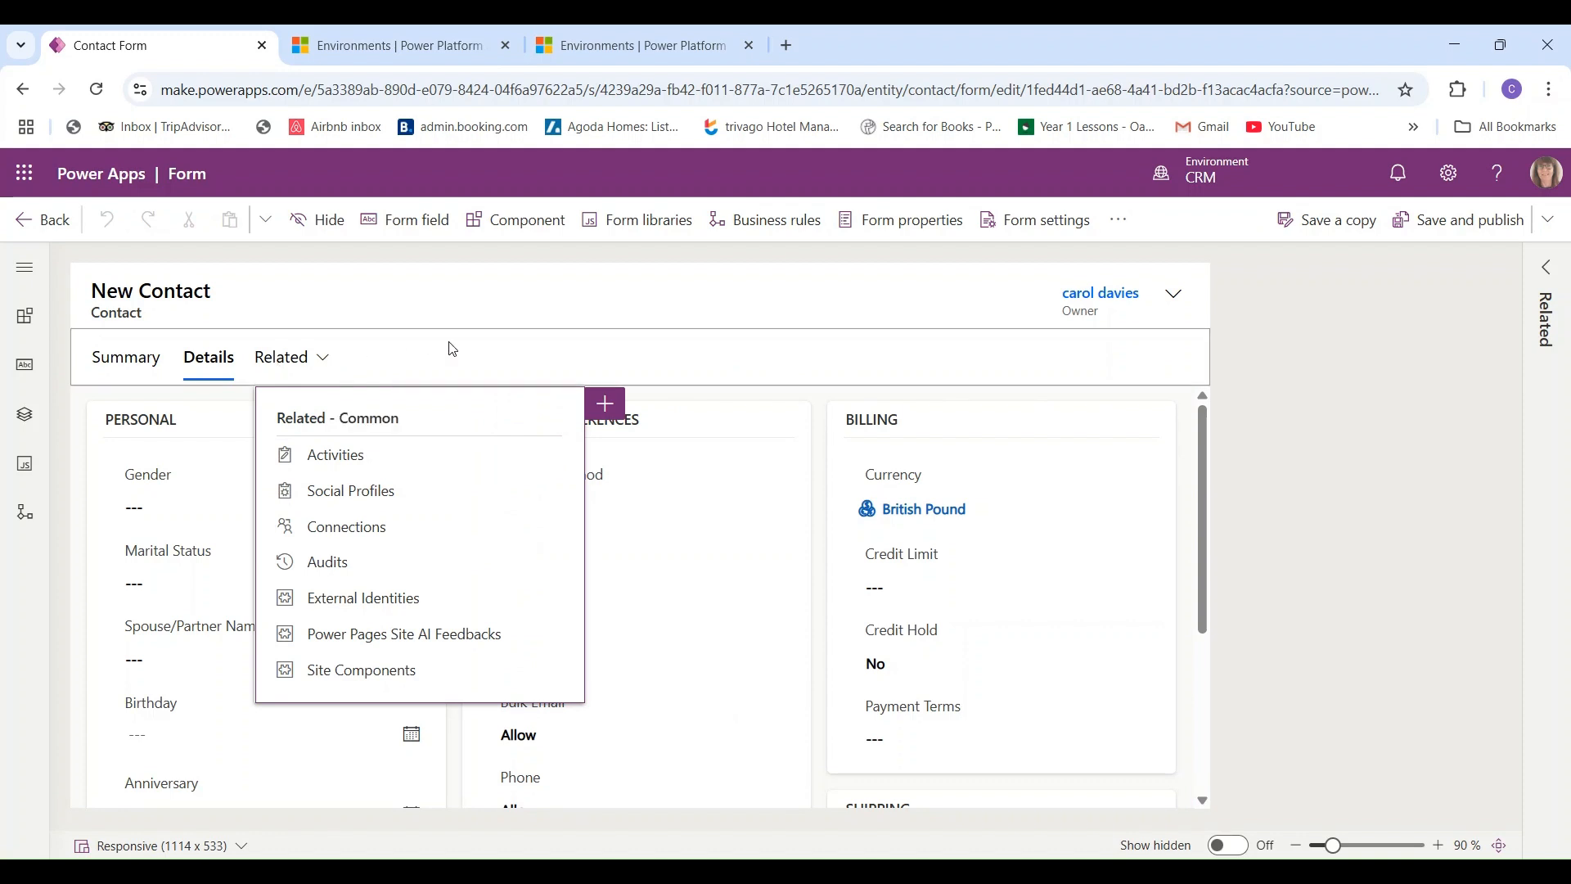
click(131, 361)
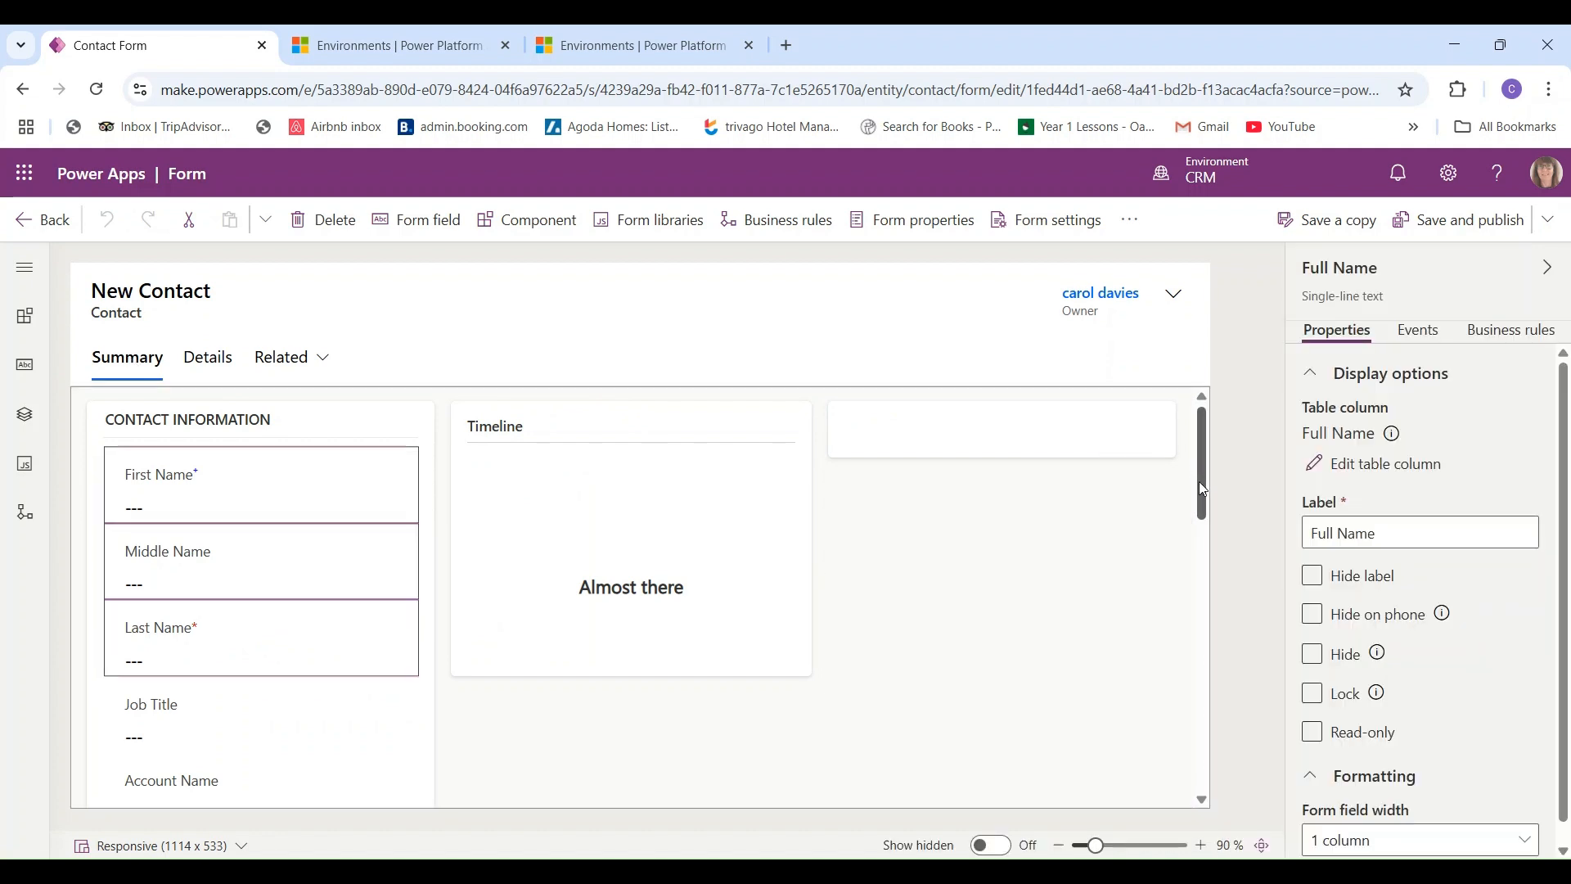
- Inspect Fax and Mobile Phone, remove a contact field, then select Preferred Method of Contact
scroll(1199, 491, down, 2)
scroll(1199, 668, down, 5)
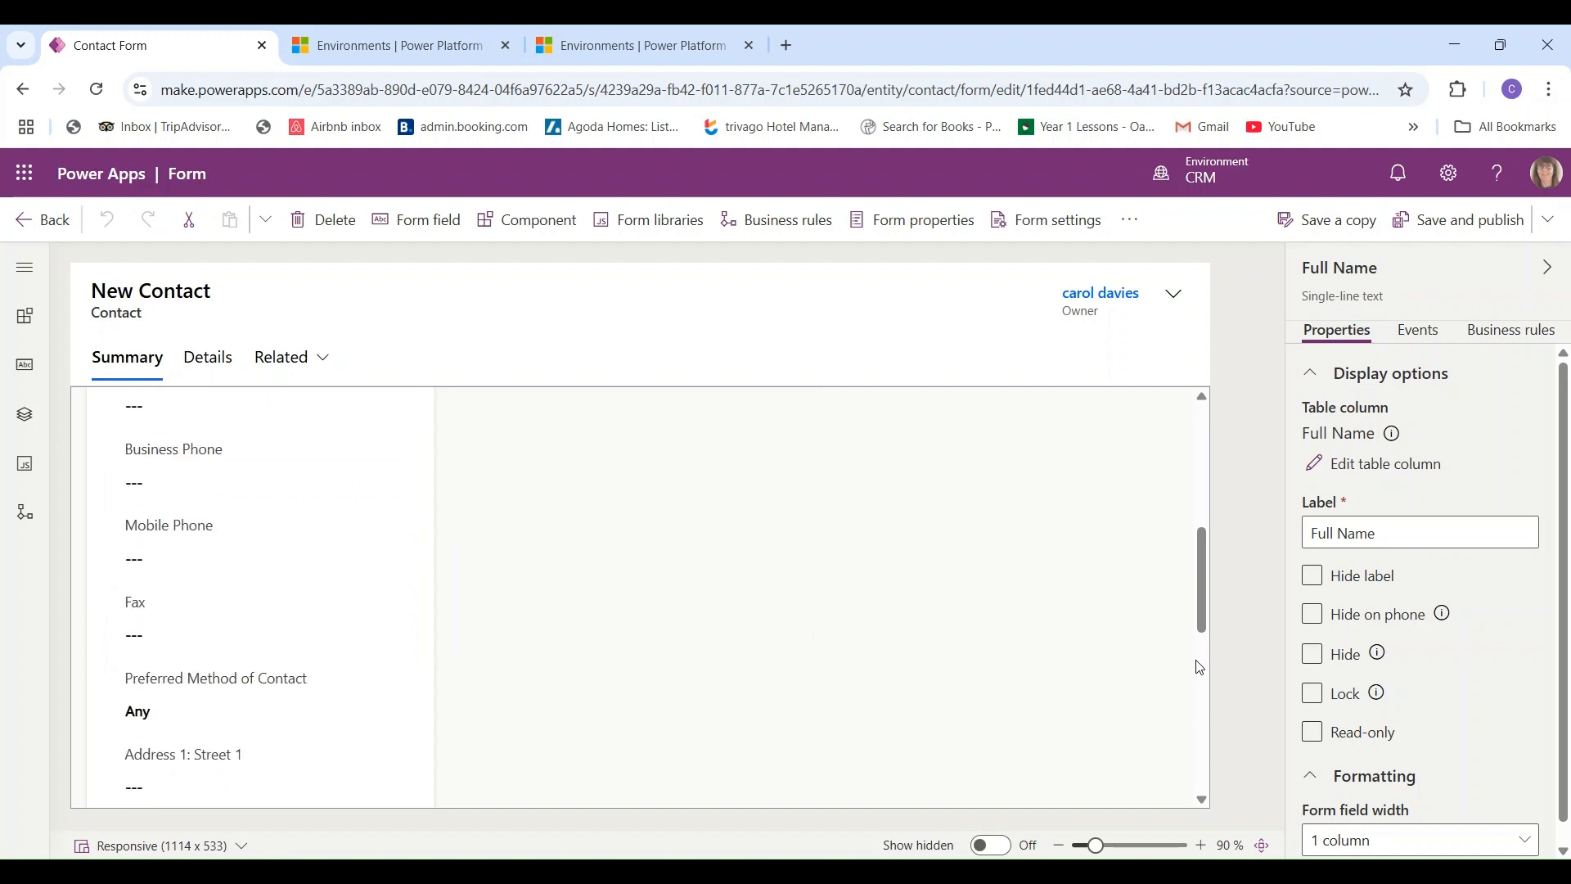
click(183, 619)
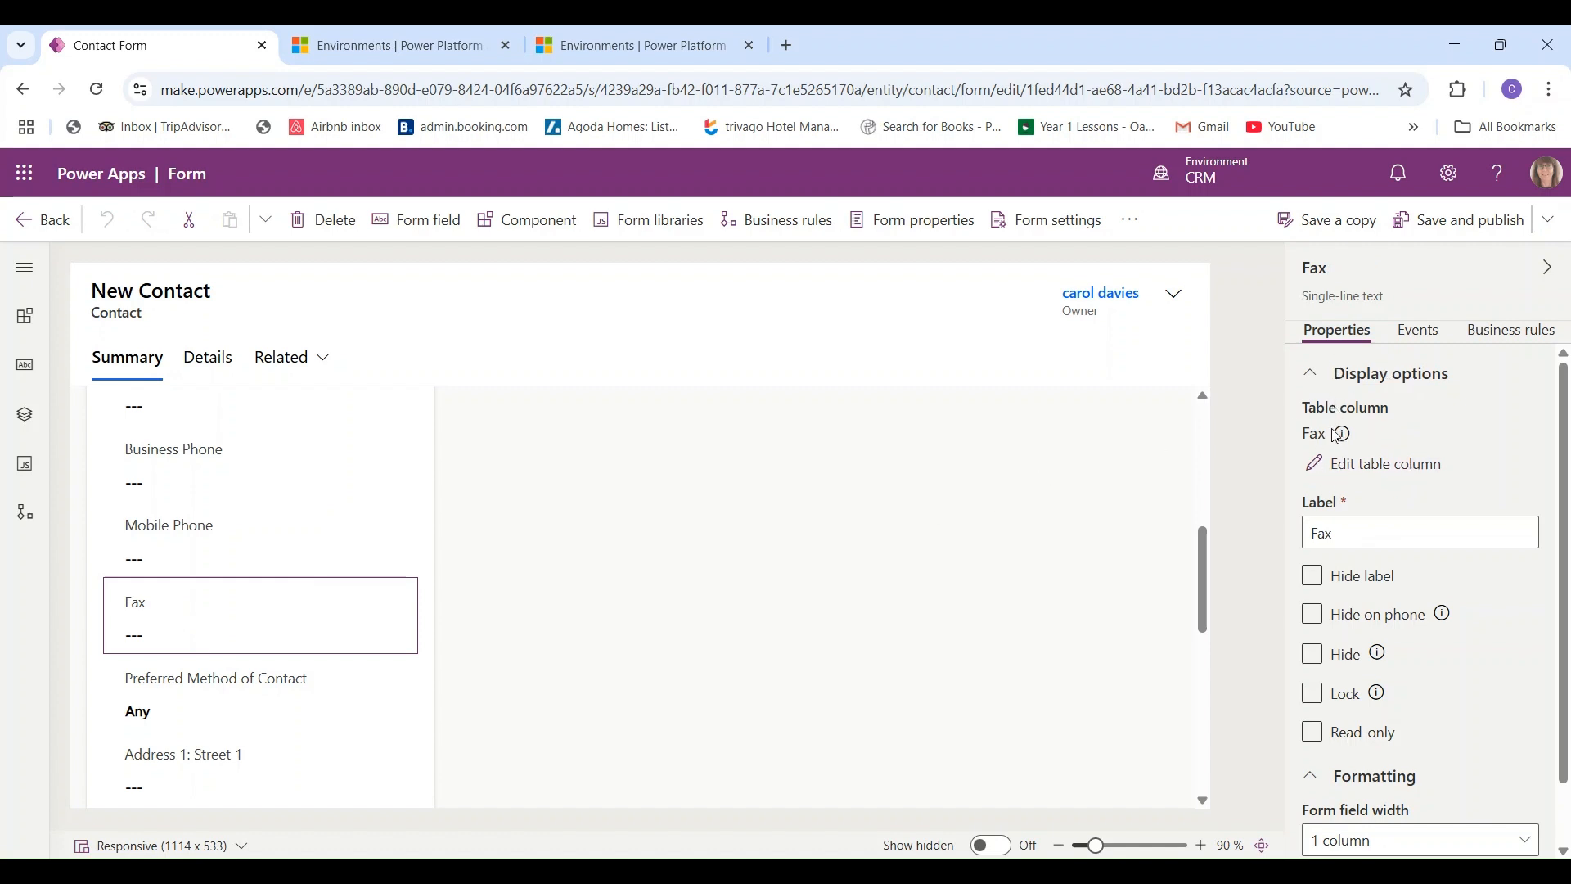
click(318, 226)
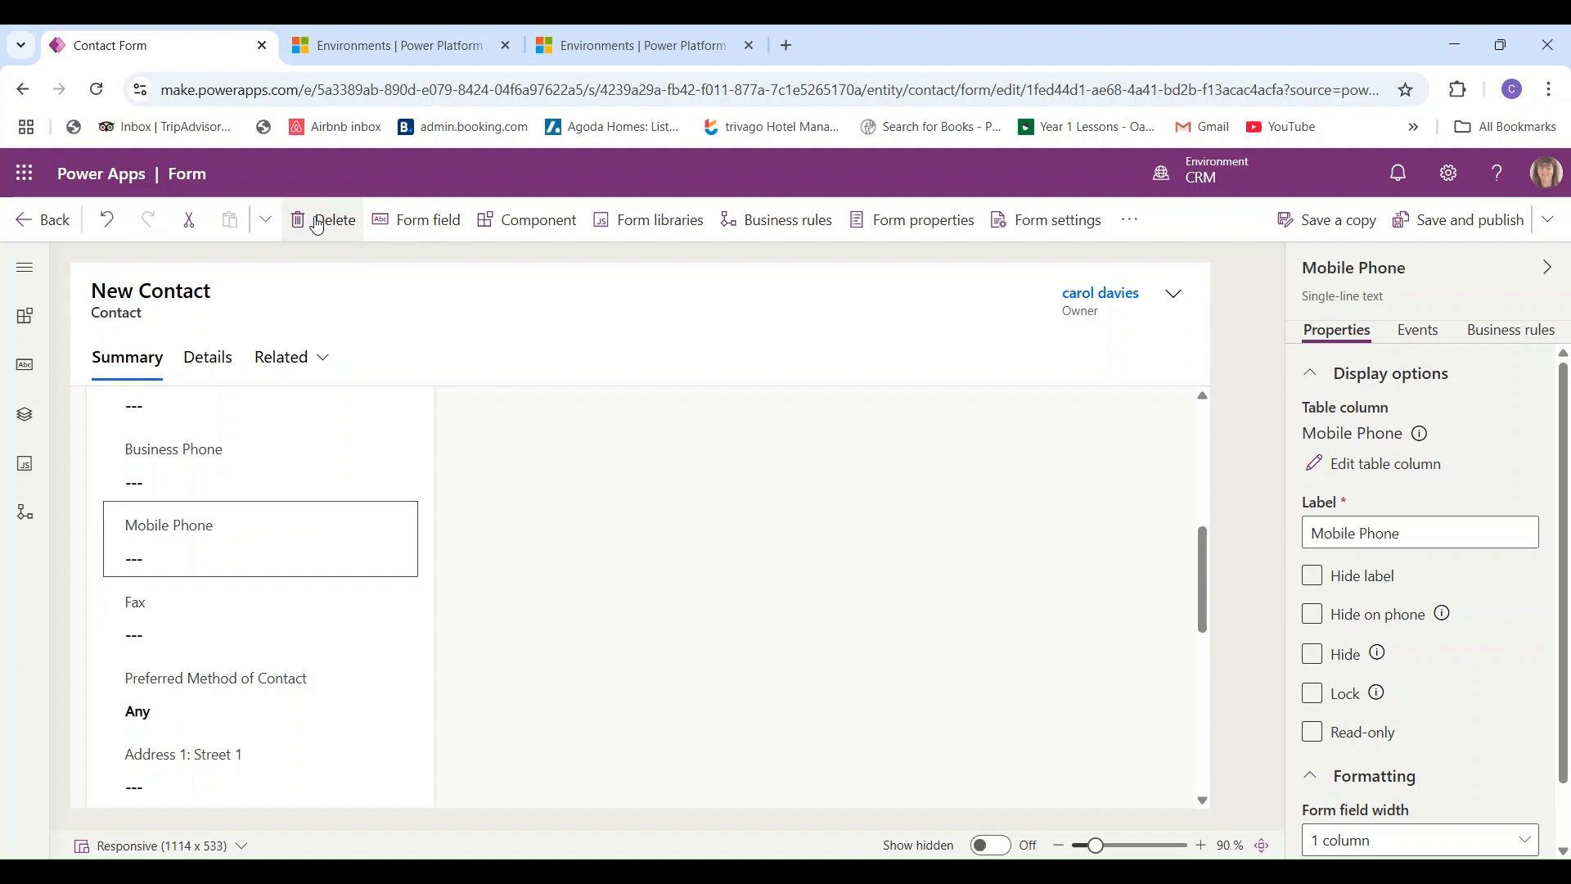
click(318, 222)
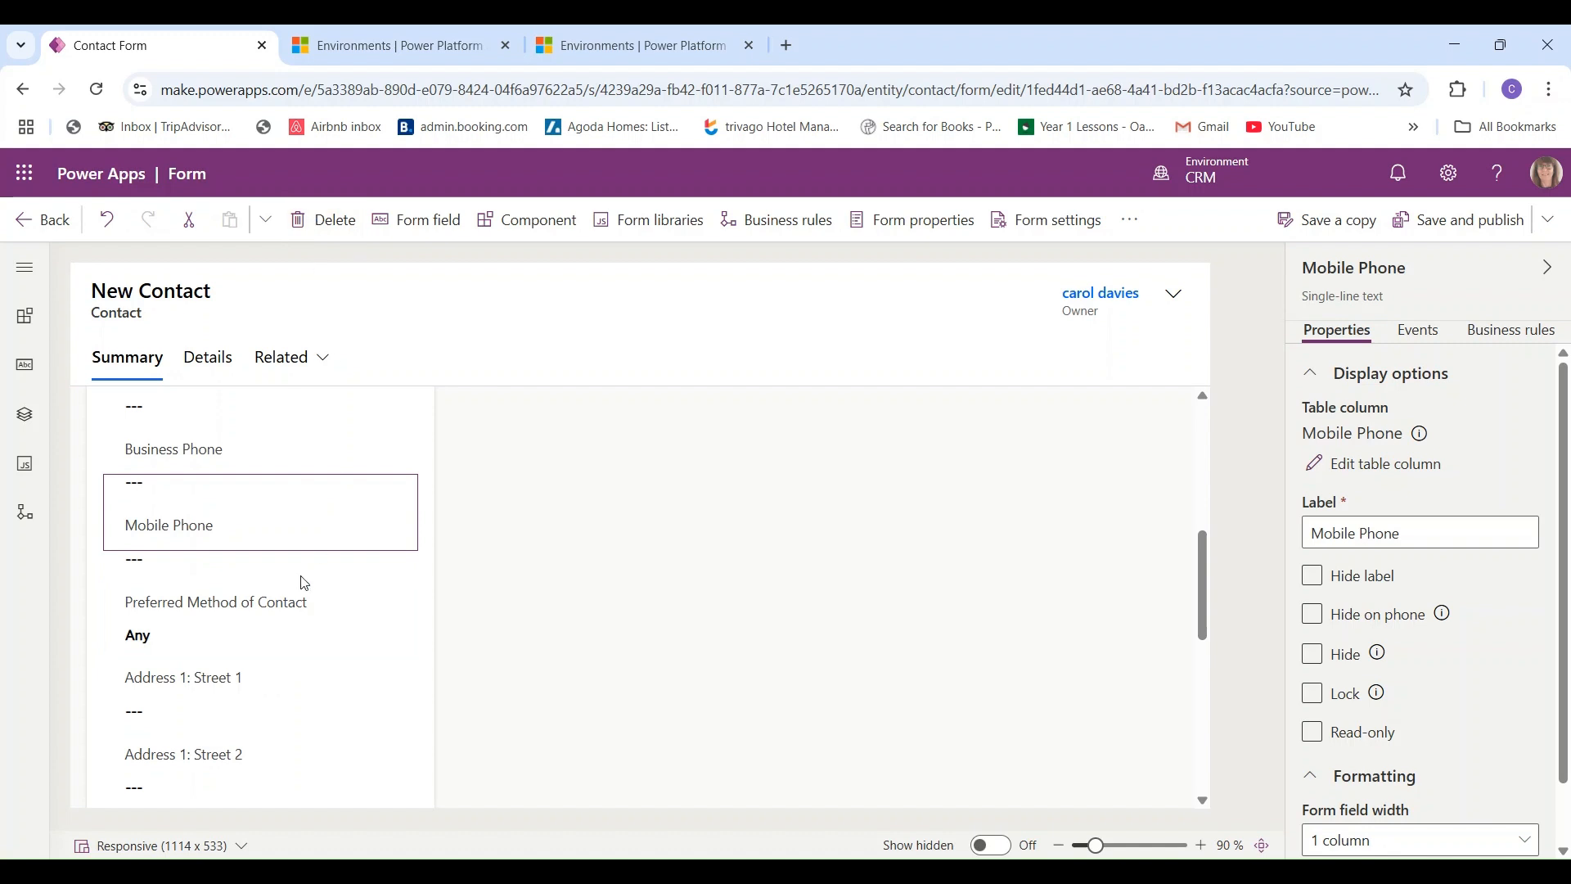
click(309, 609)
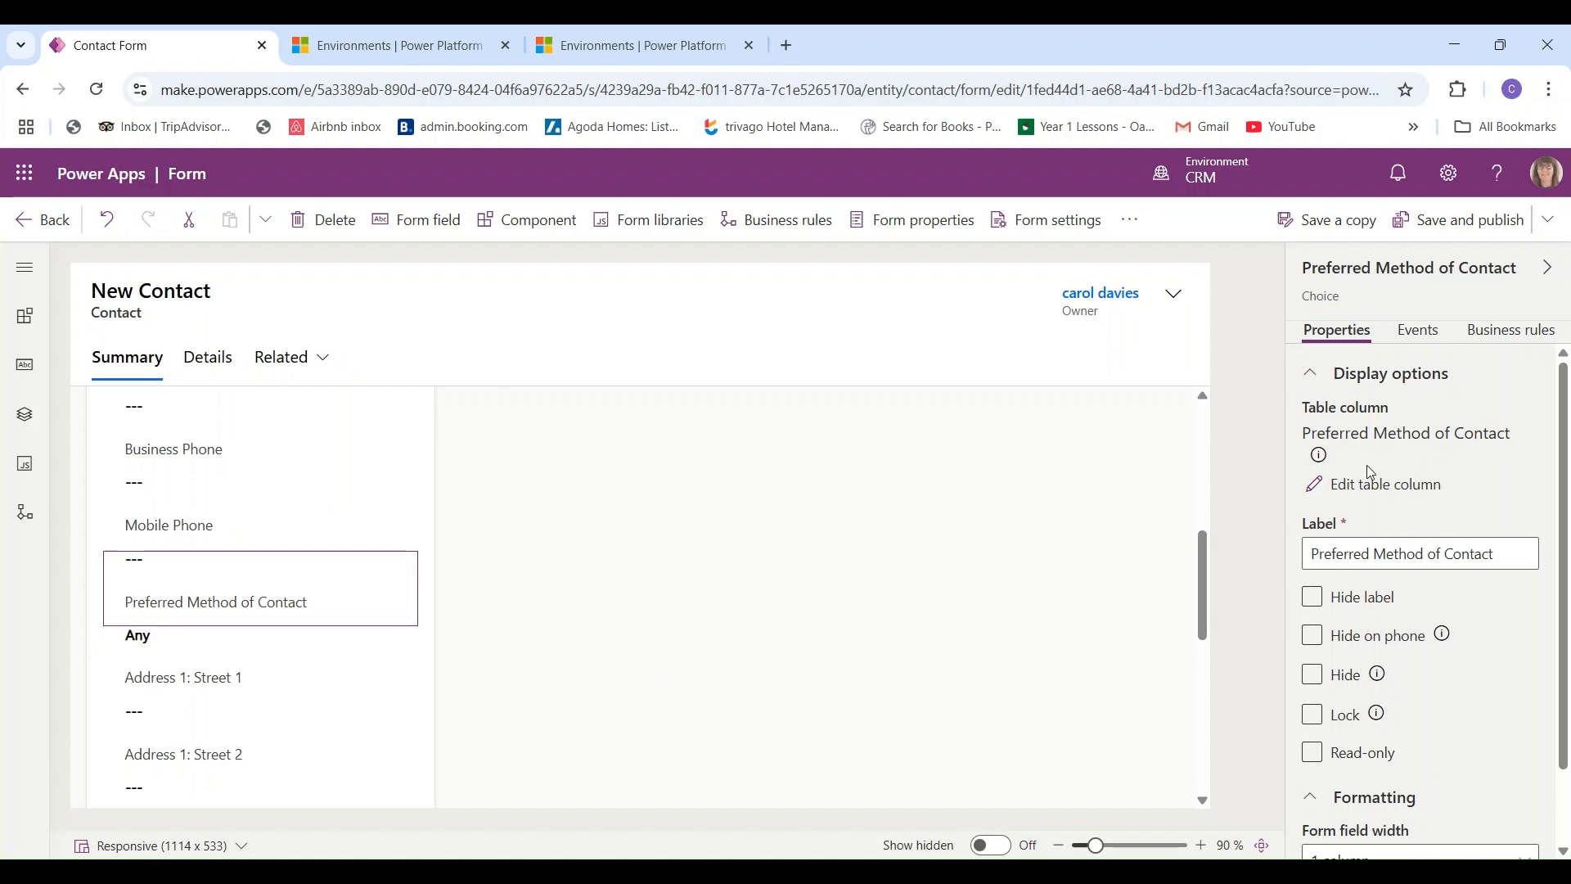
click(1383, 487)
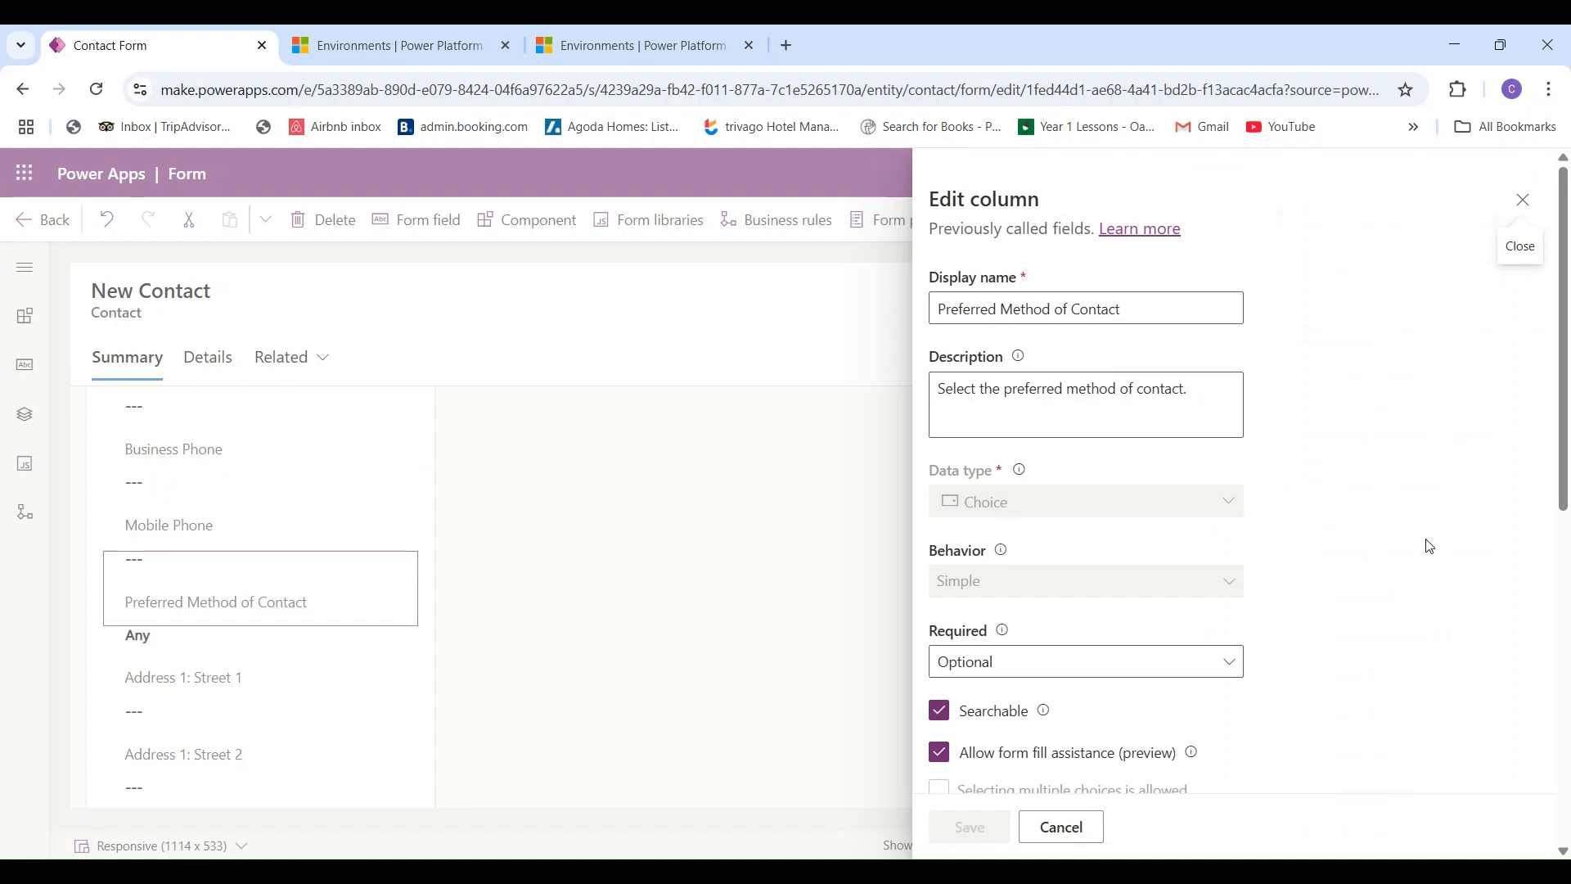
drag(1563, 503, 1548, 837)
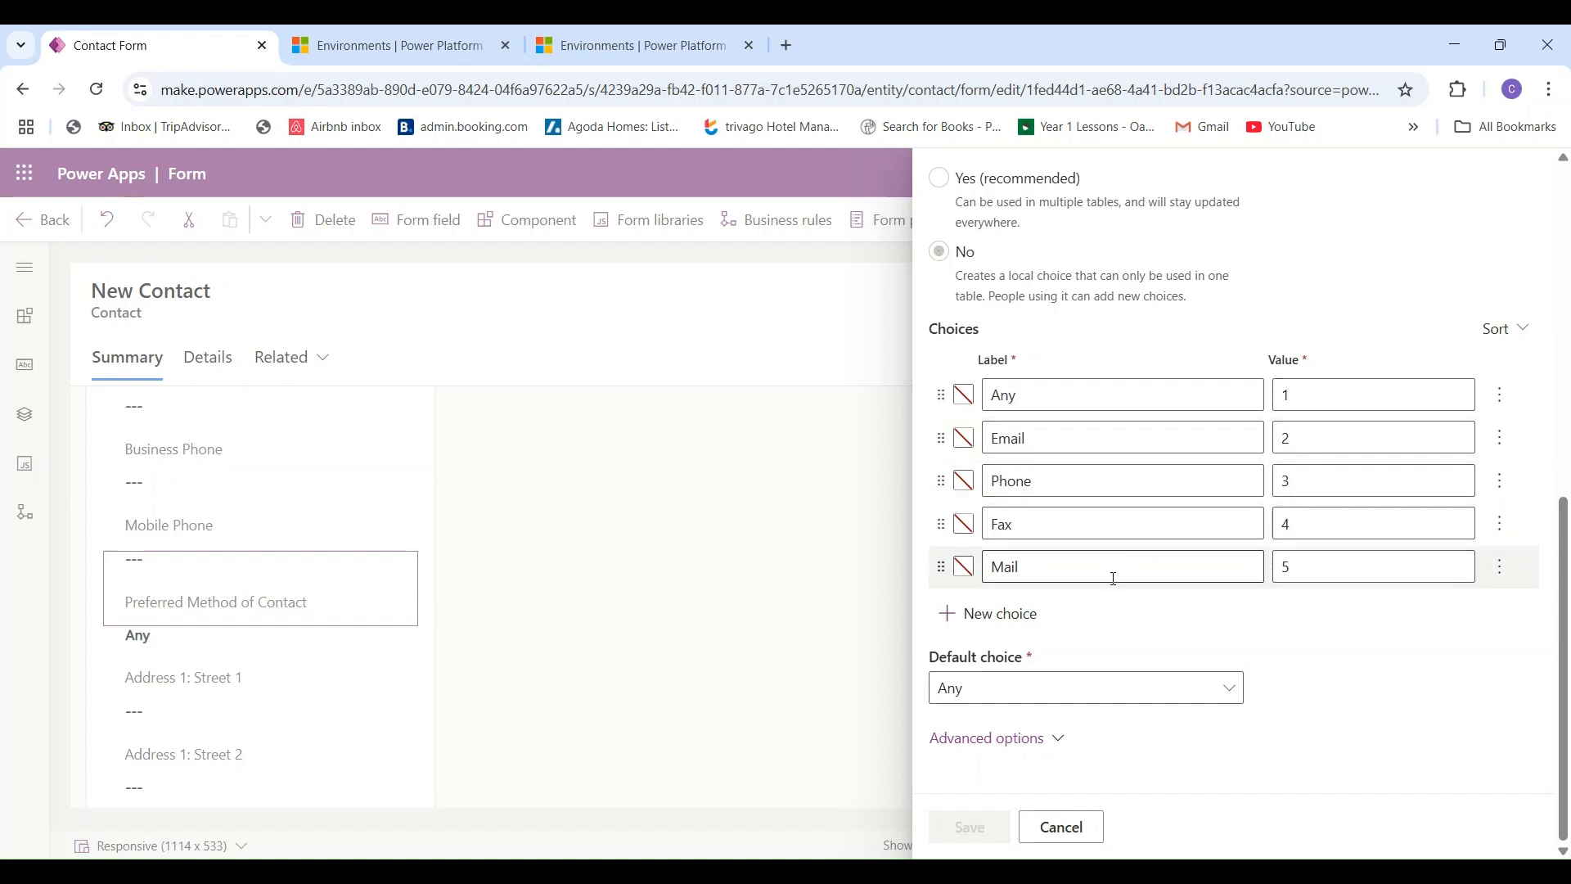
click(991, 619)
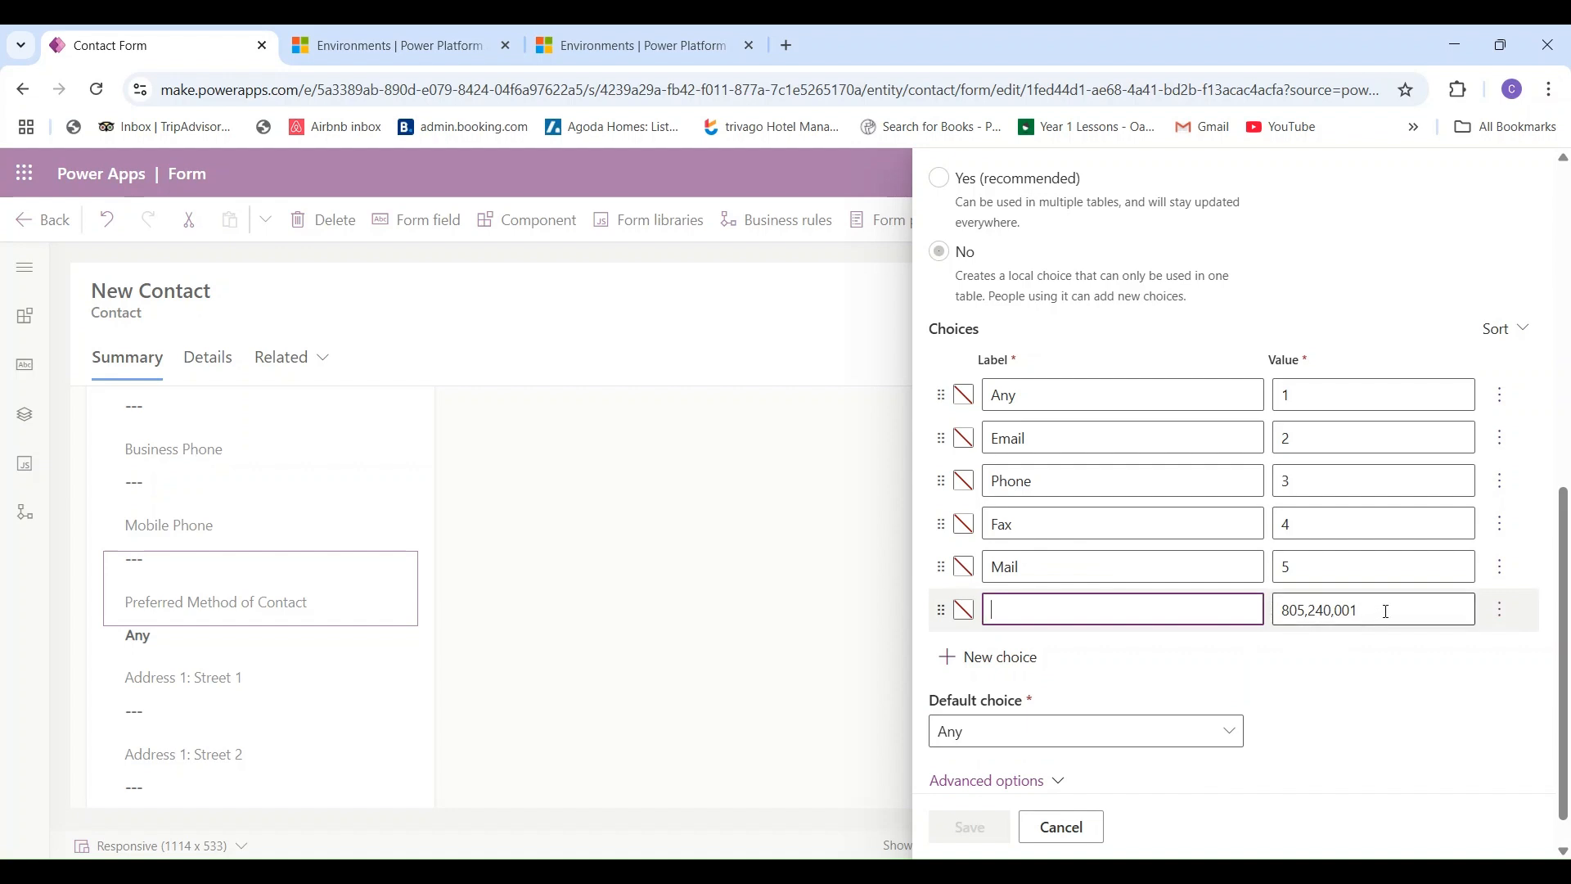
click(1503, 617)
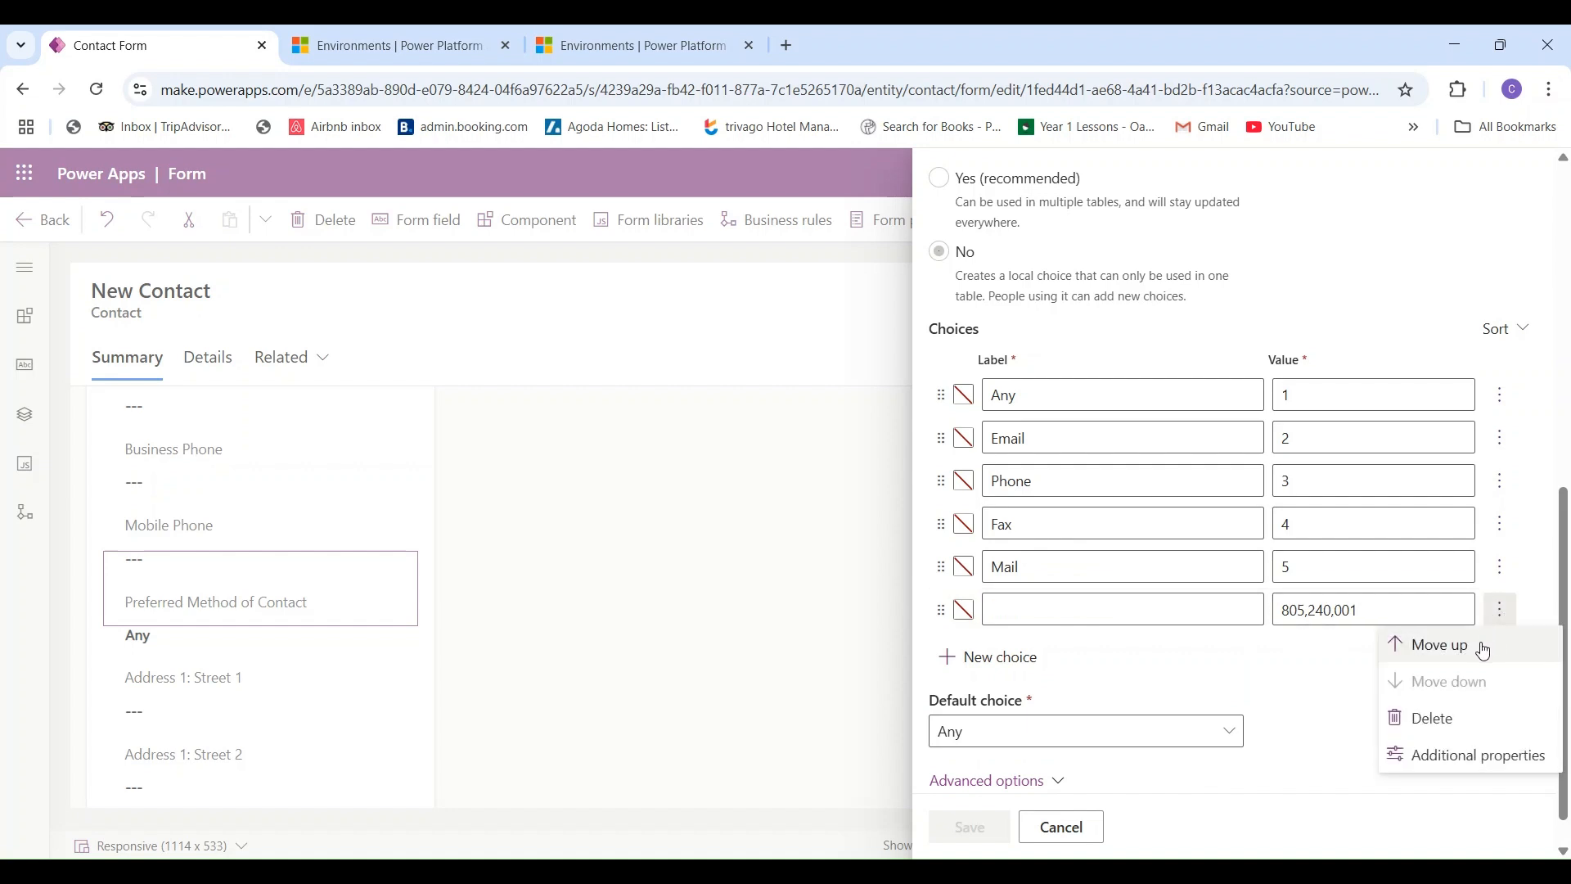
click(1445, 719)
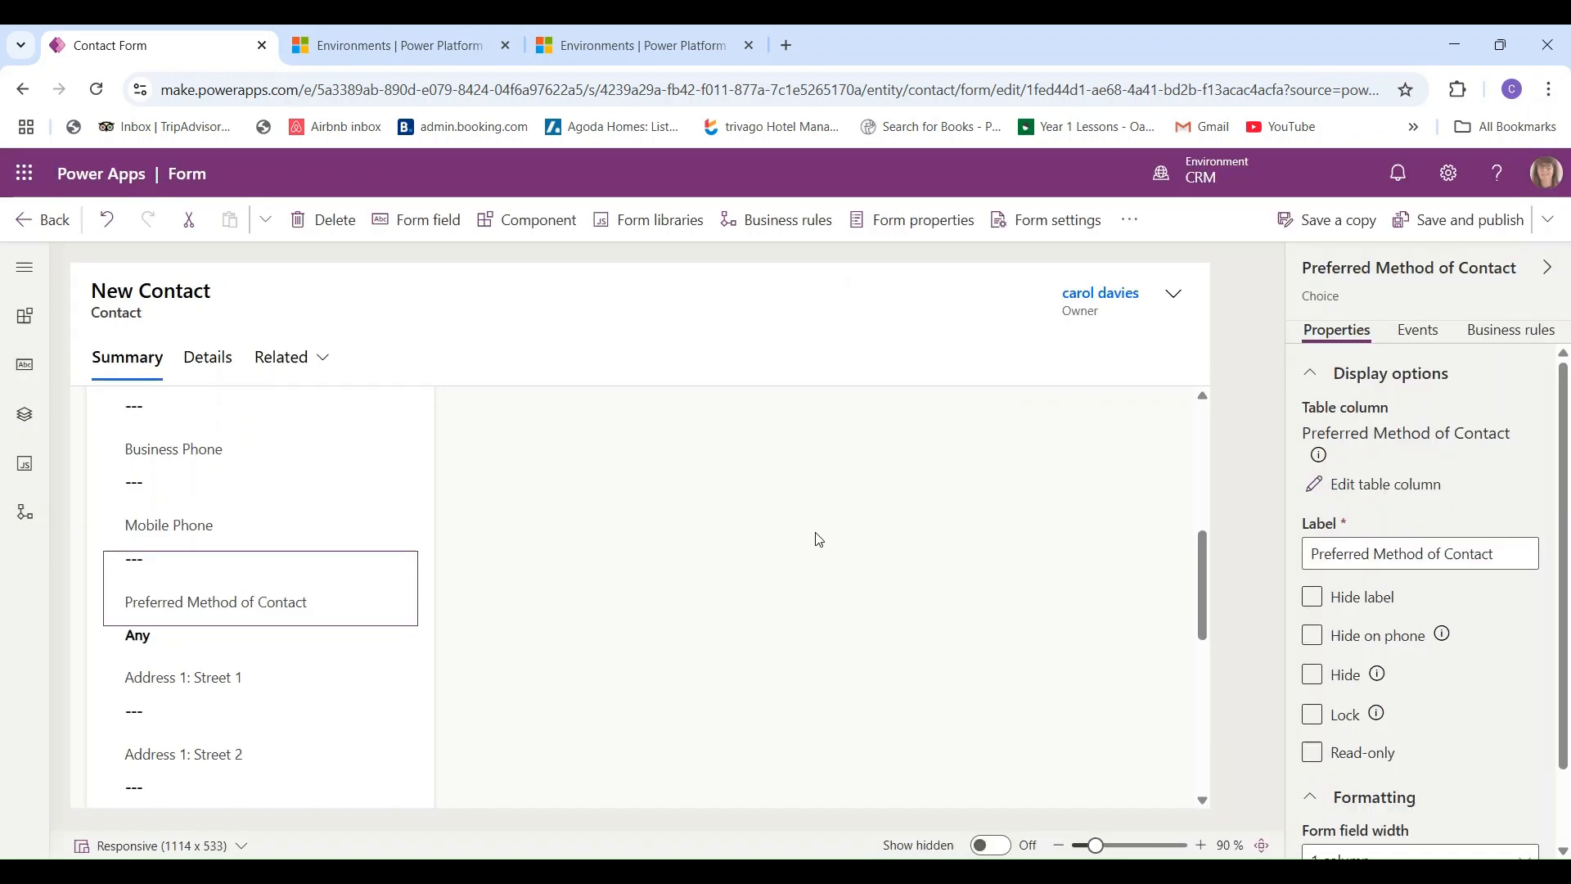
drag(1203, 573, 1193, 685)
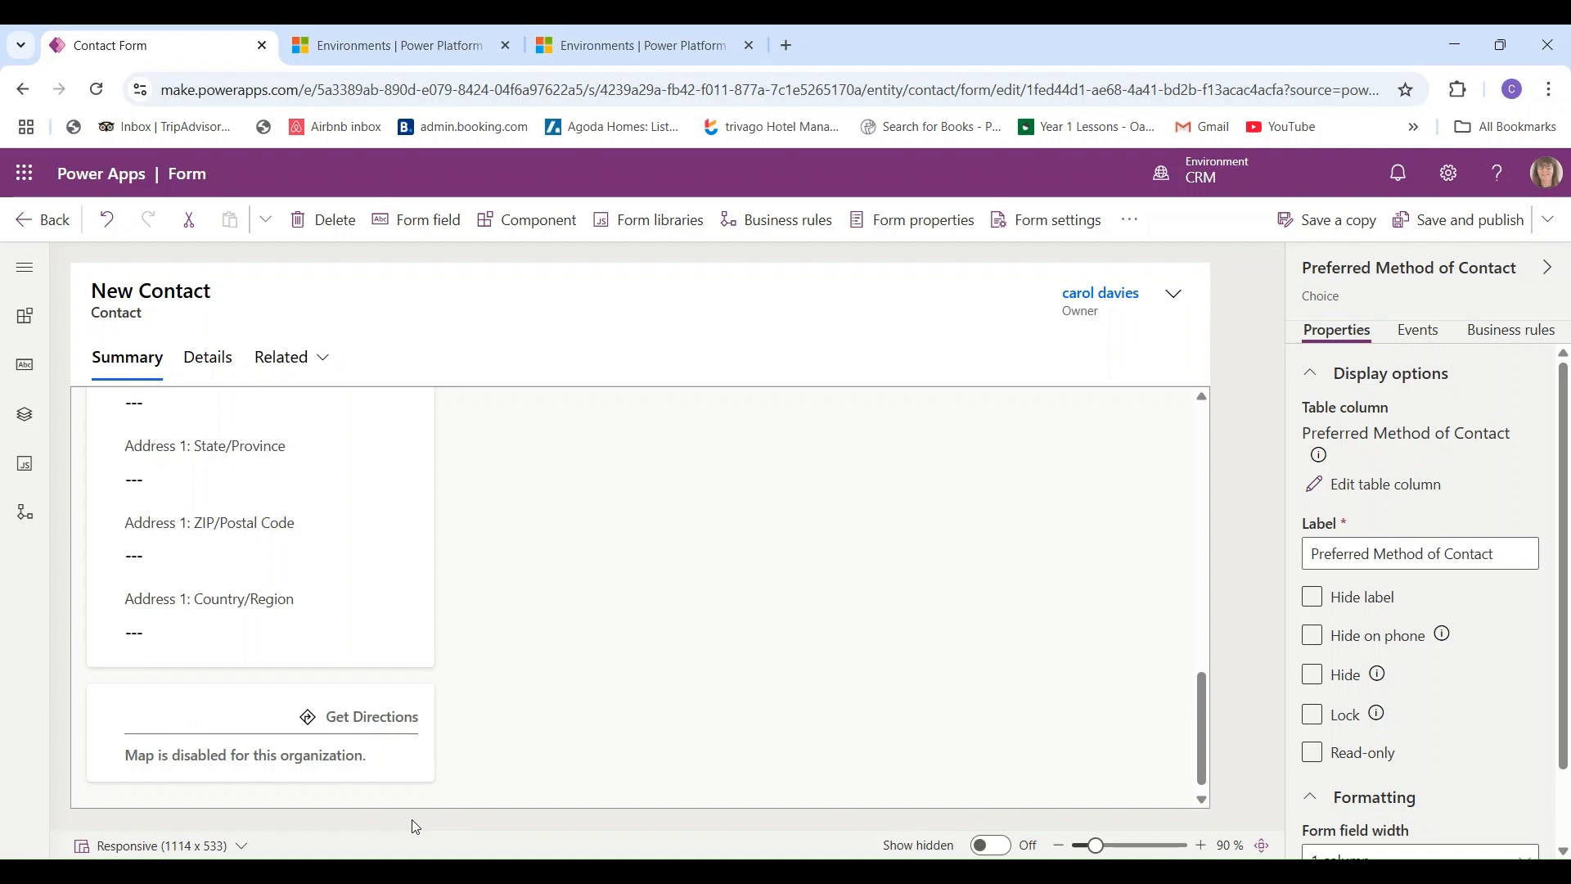
click(331, 757)
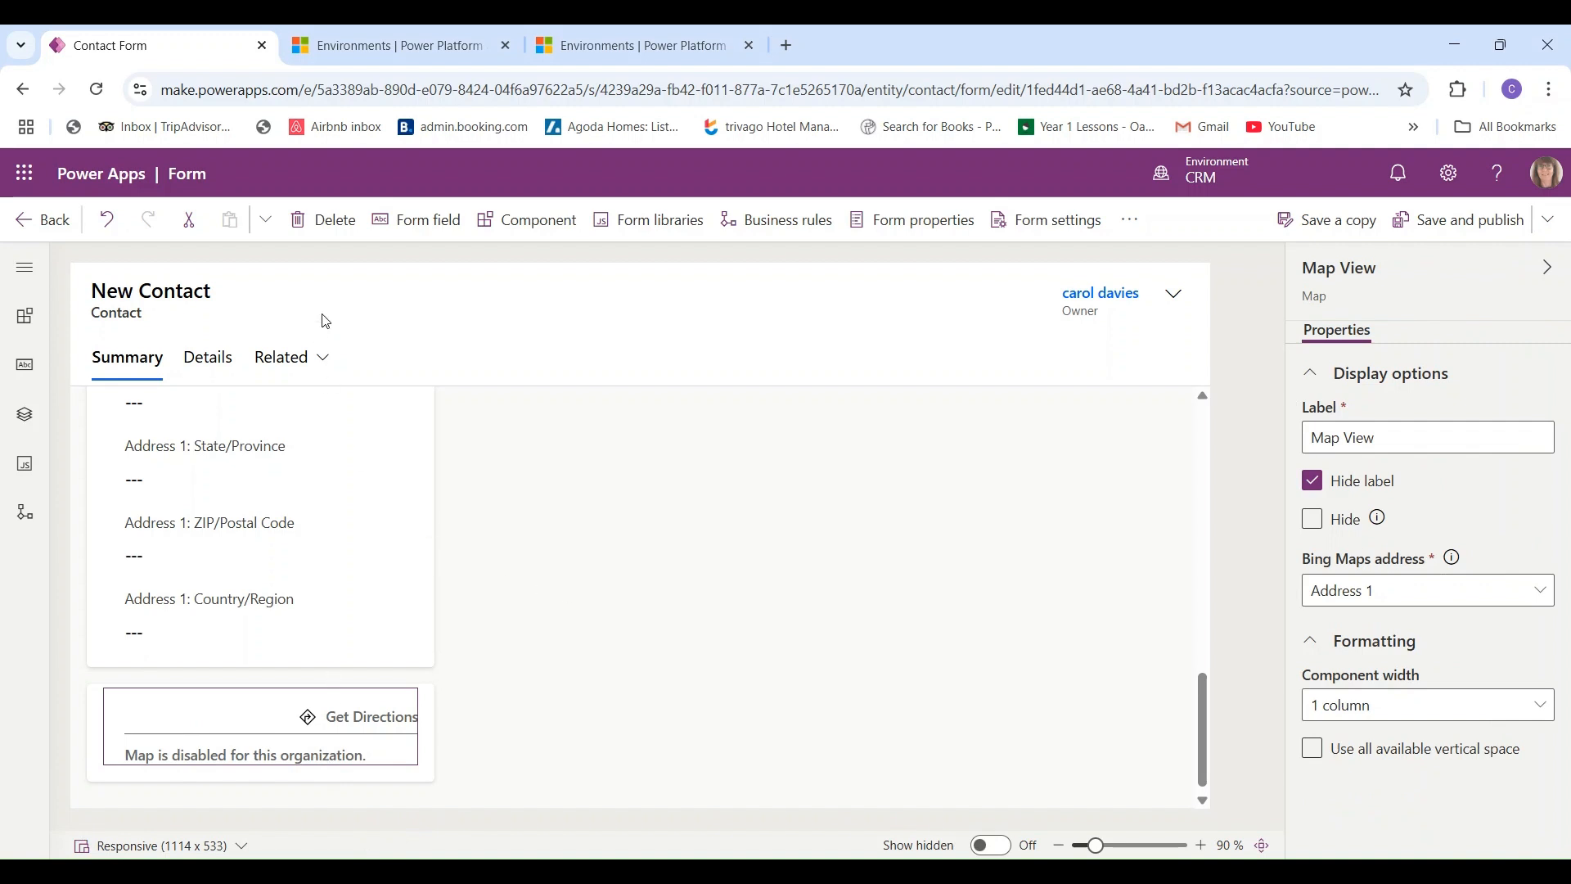
click(320, 235)
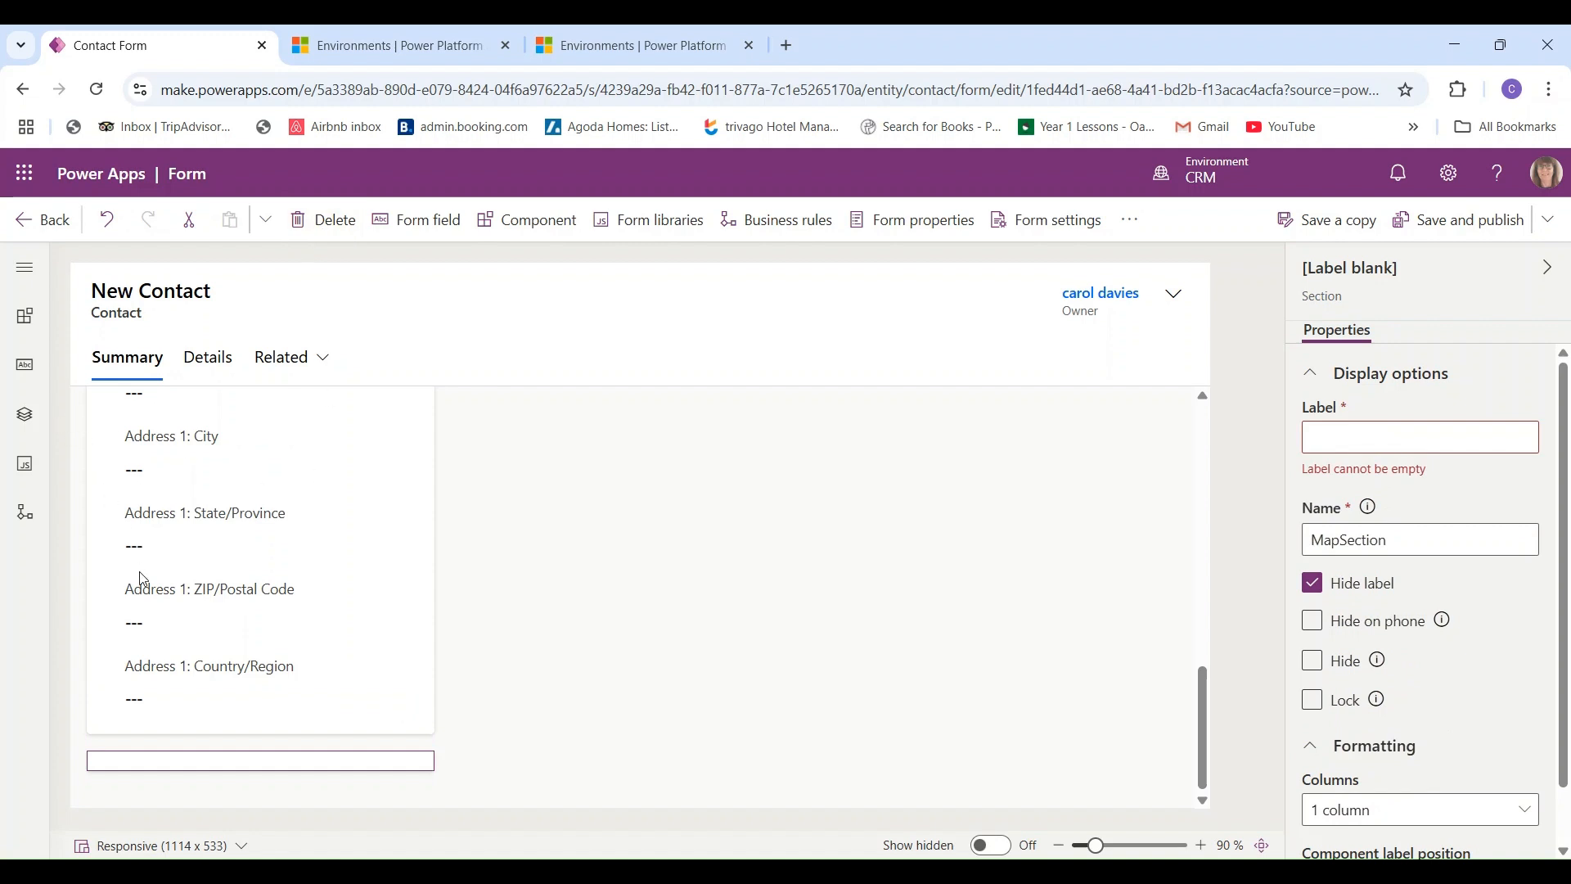
click(502, 737)
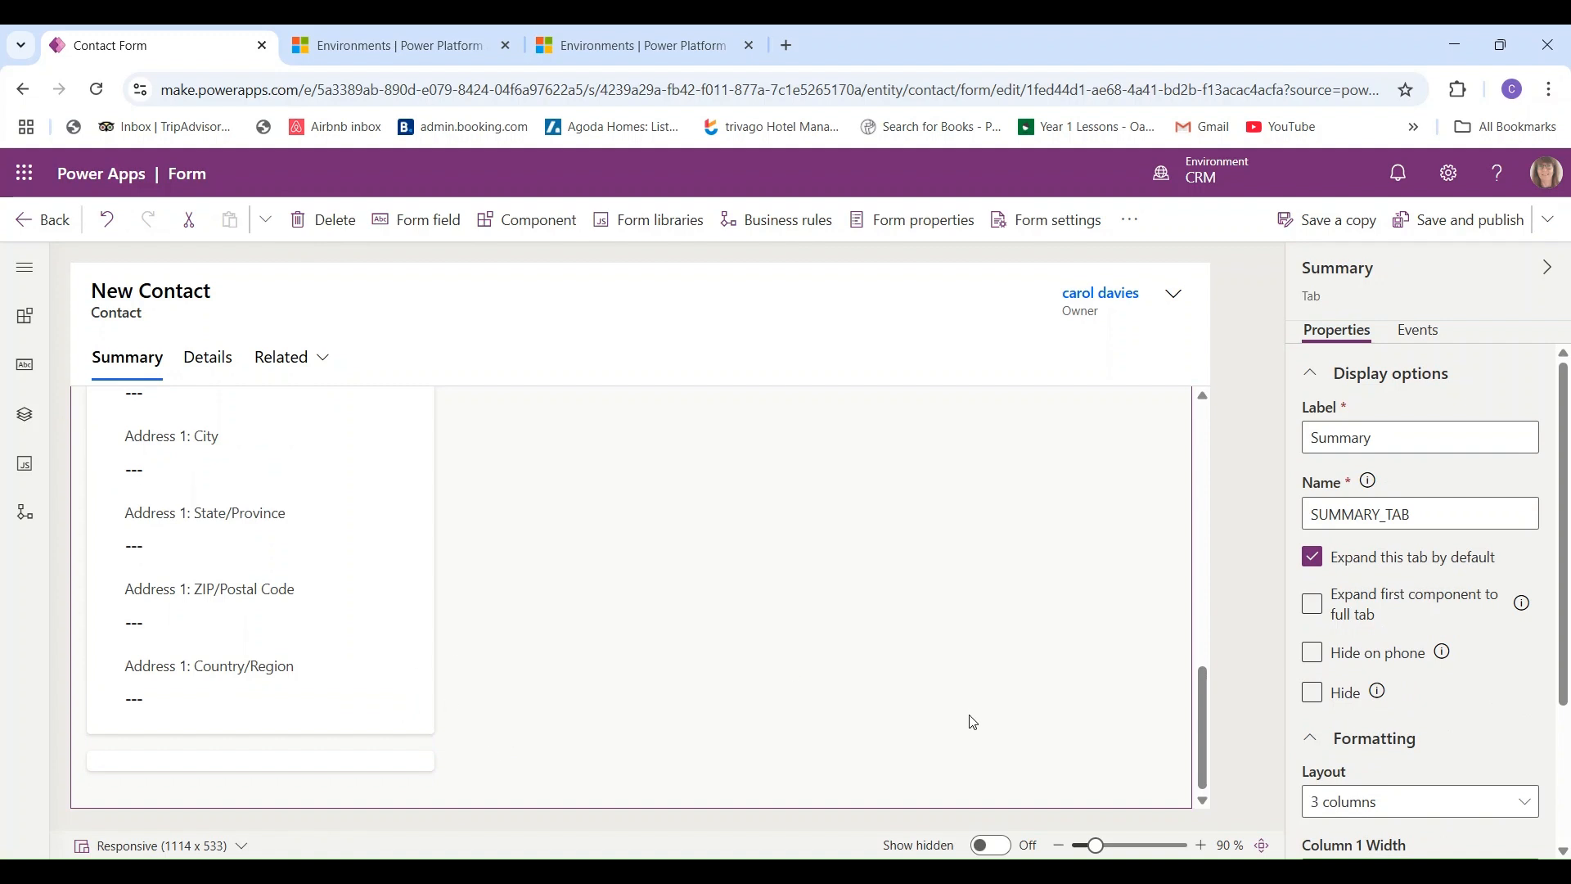
drag(1201, 710, 1198, 432)
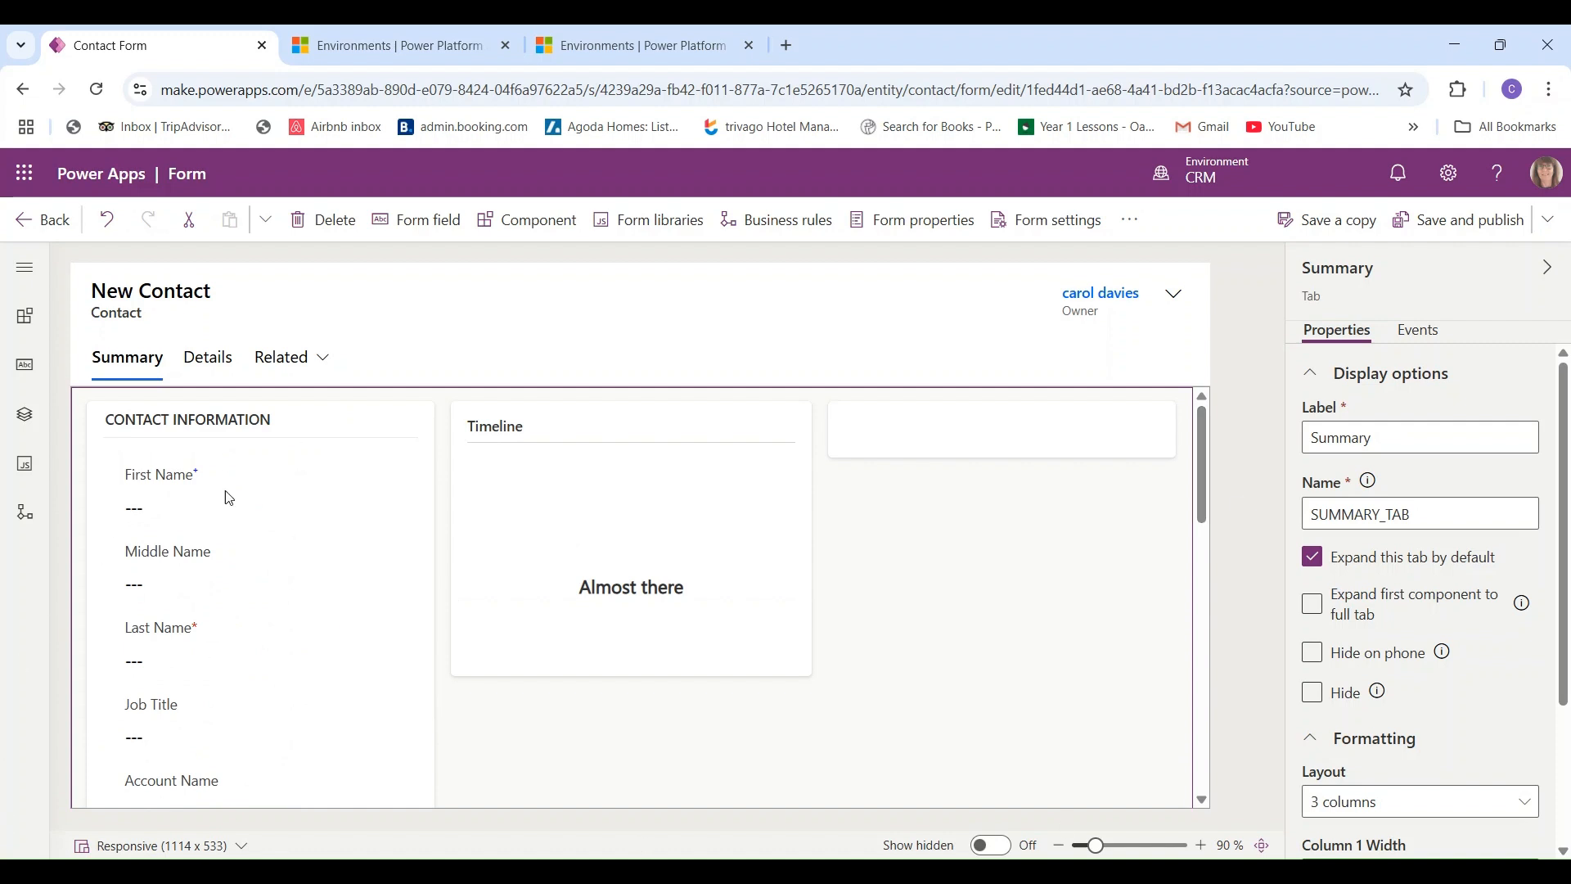
click(172, 482)
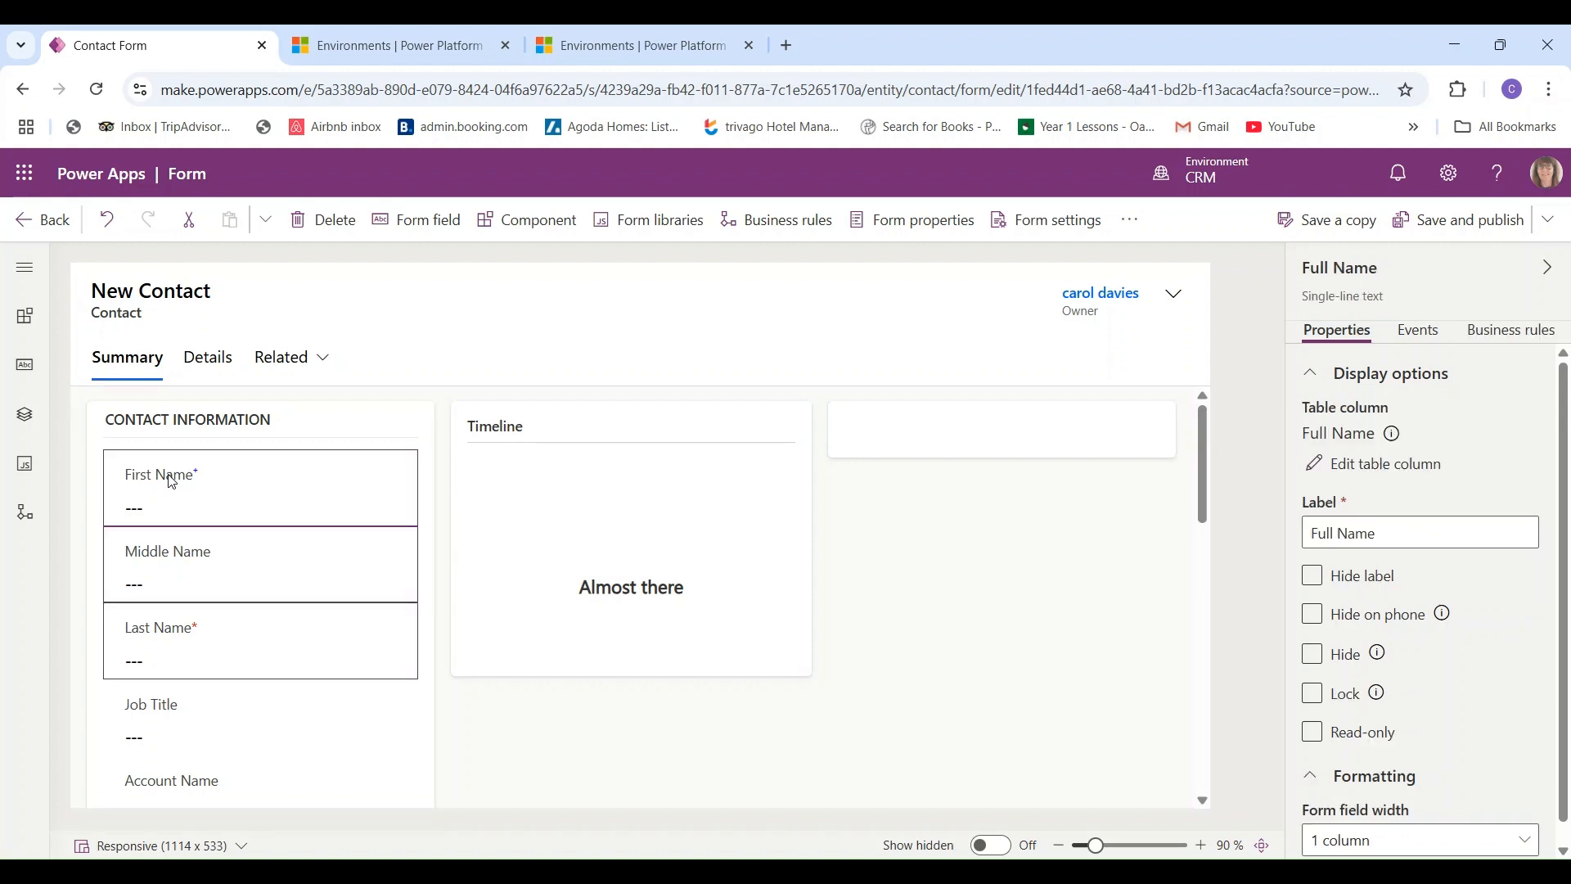
click(409, 421)
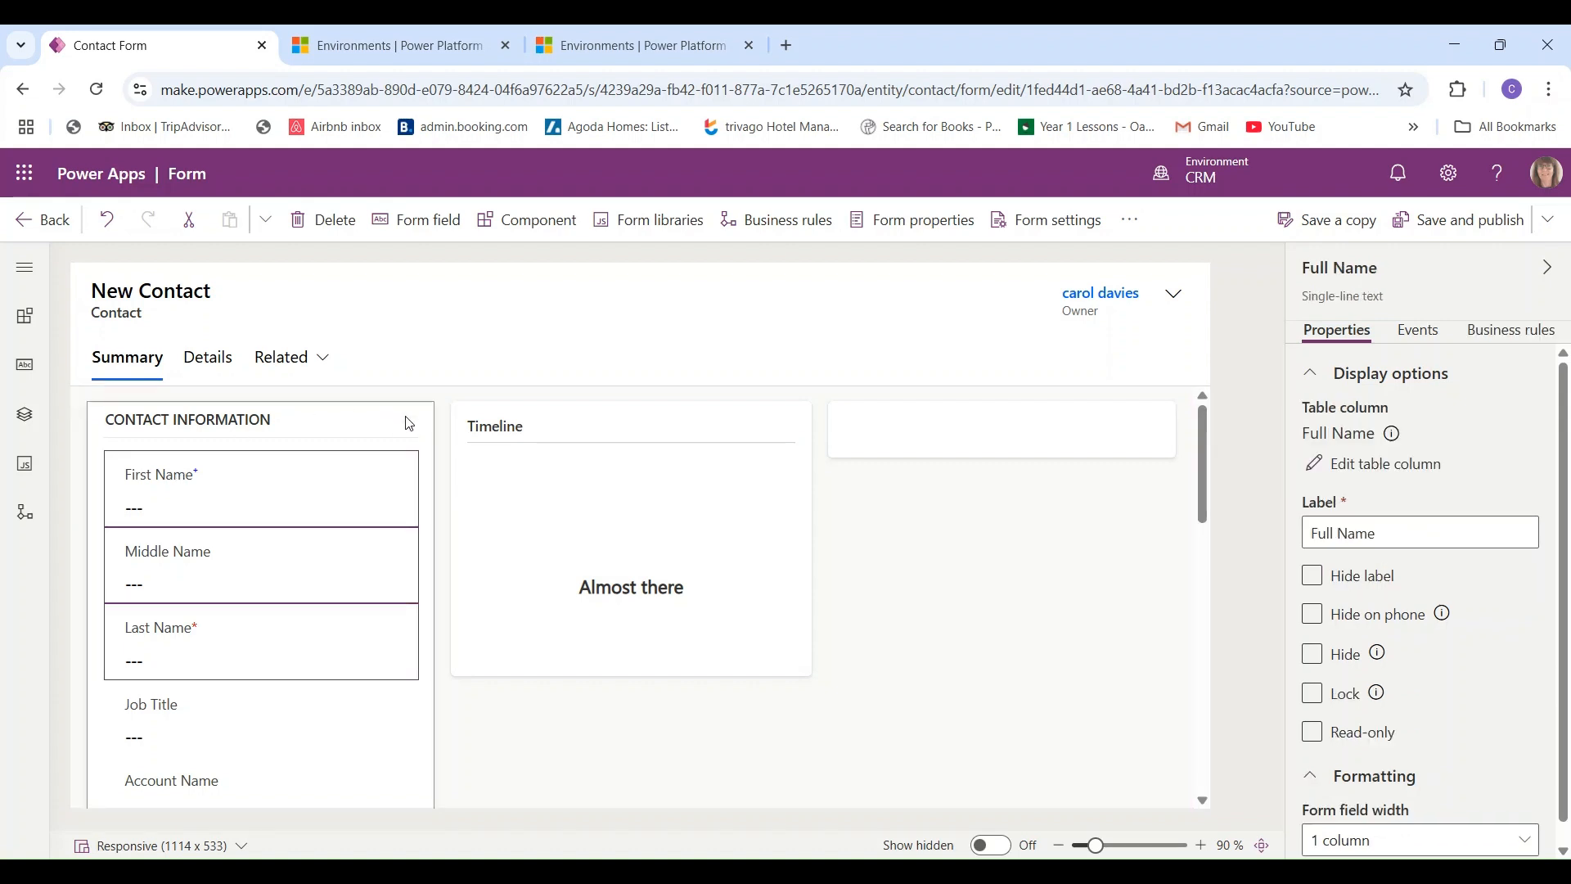
click(526, 419)
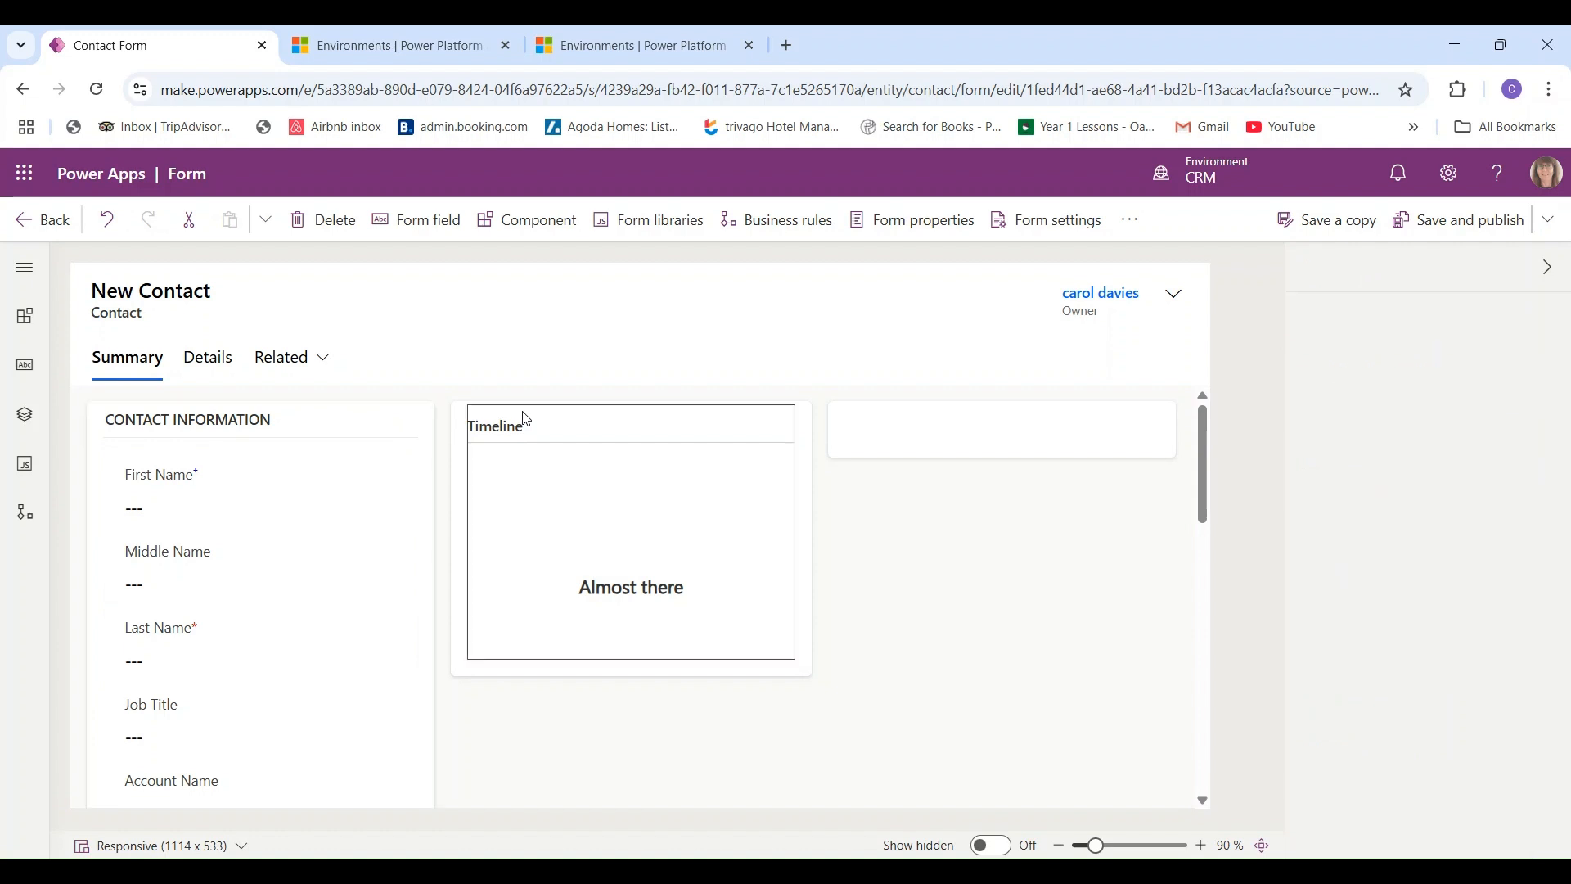
click(872, 418)
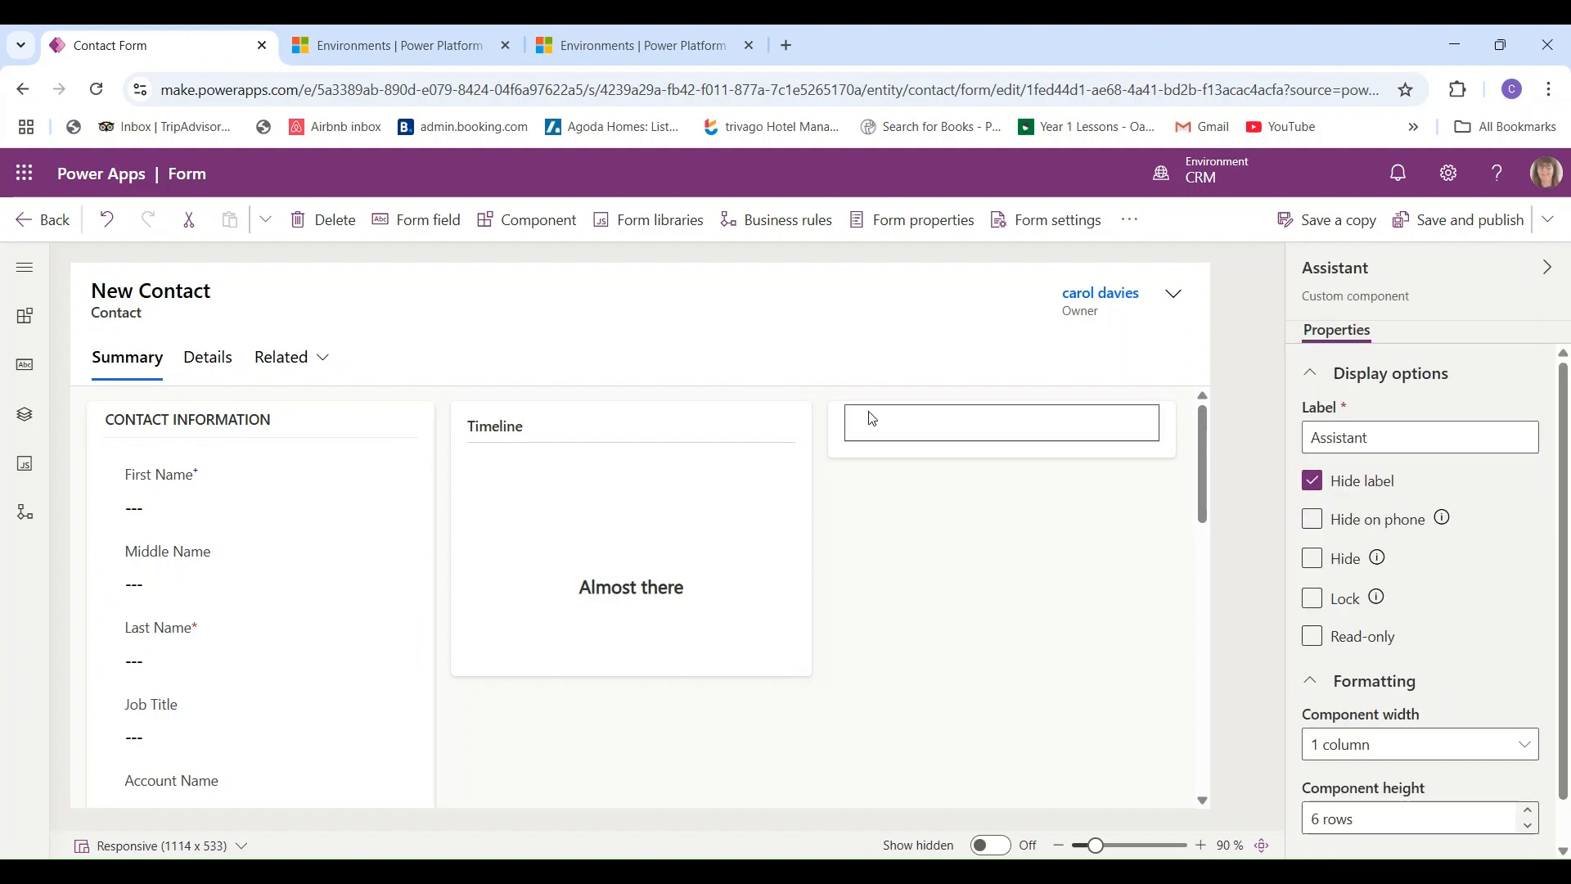
click(835, 446)
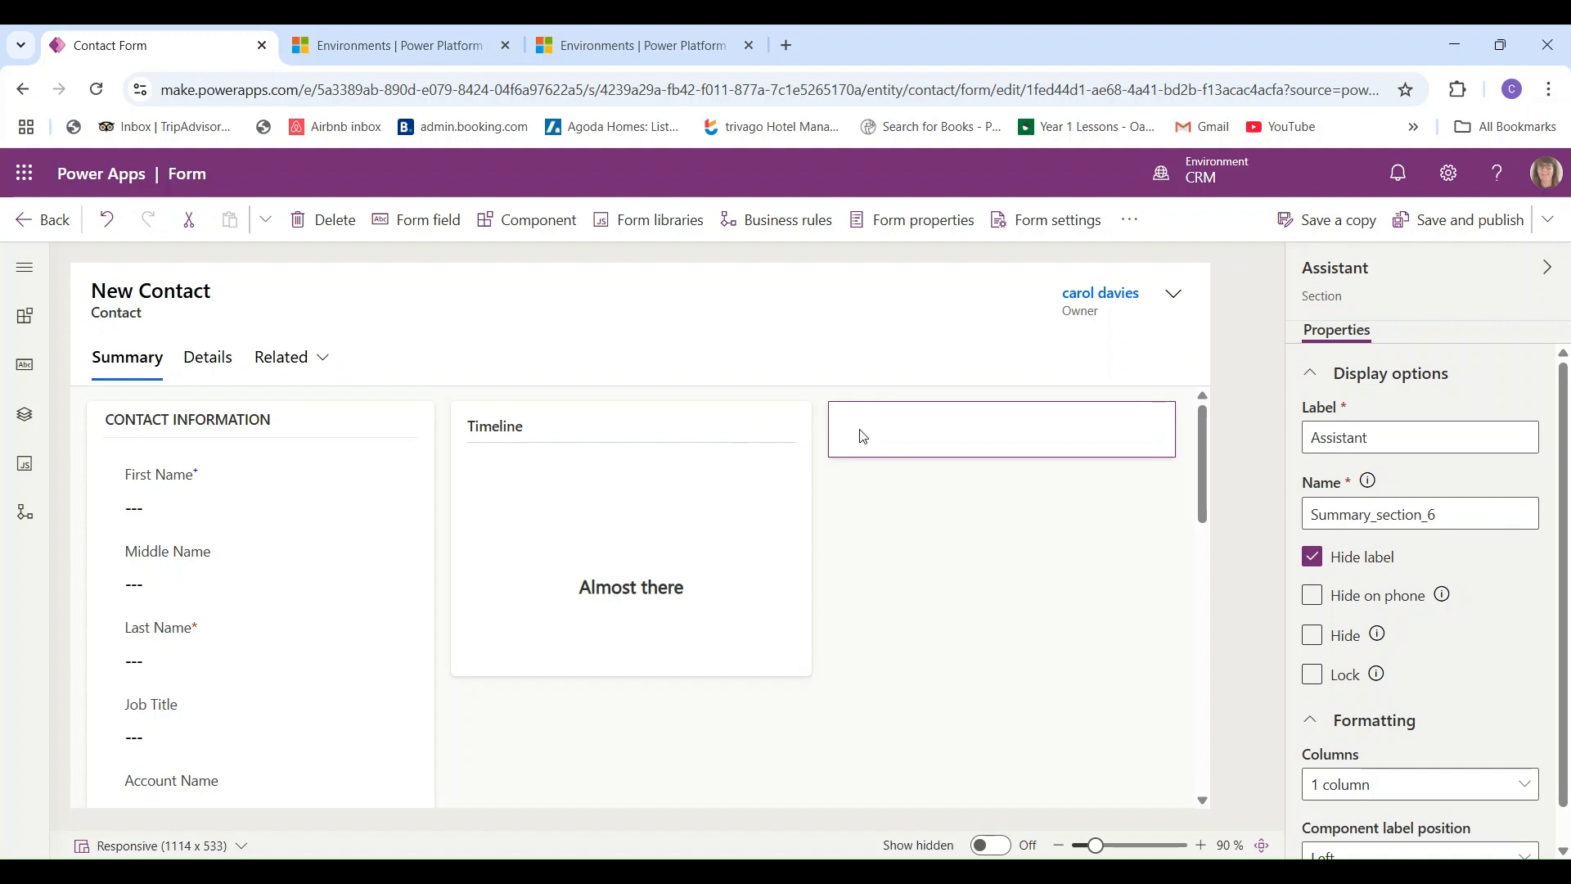
click(864, 438)
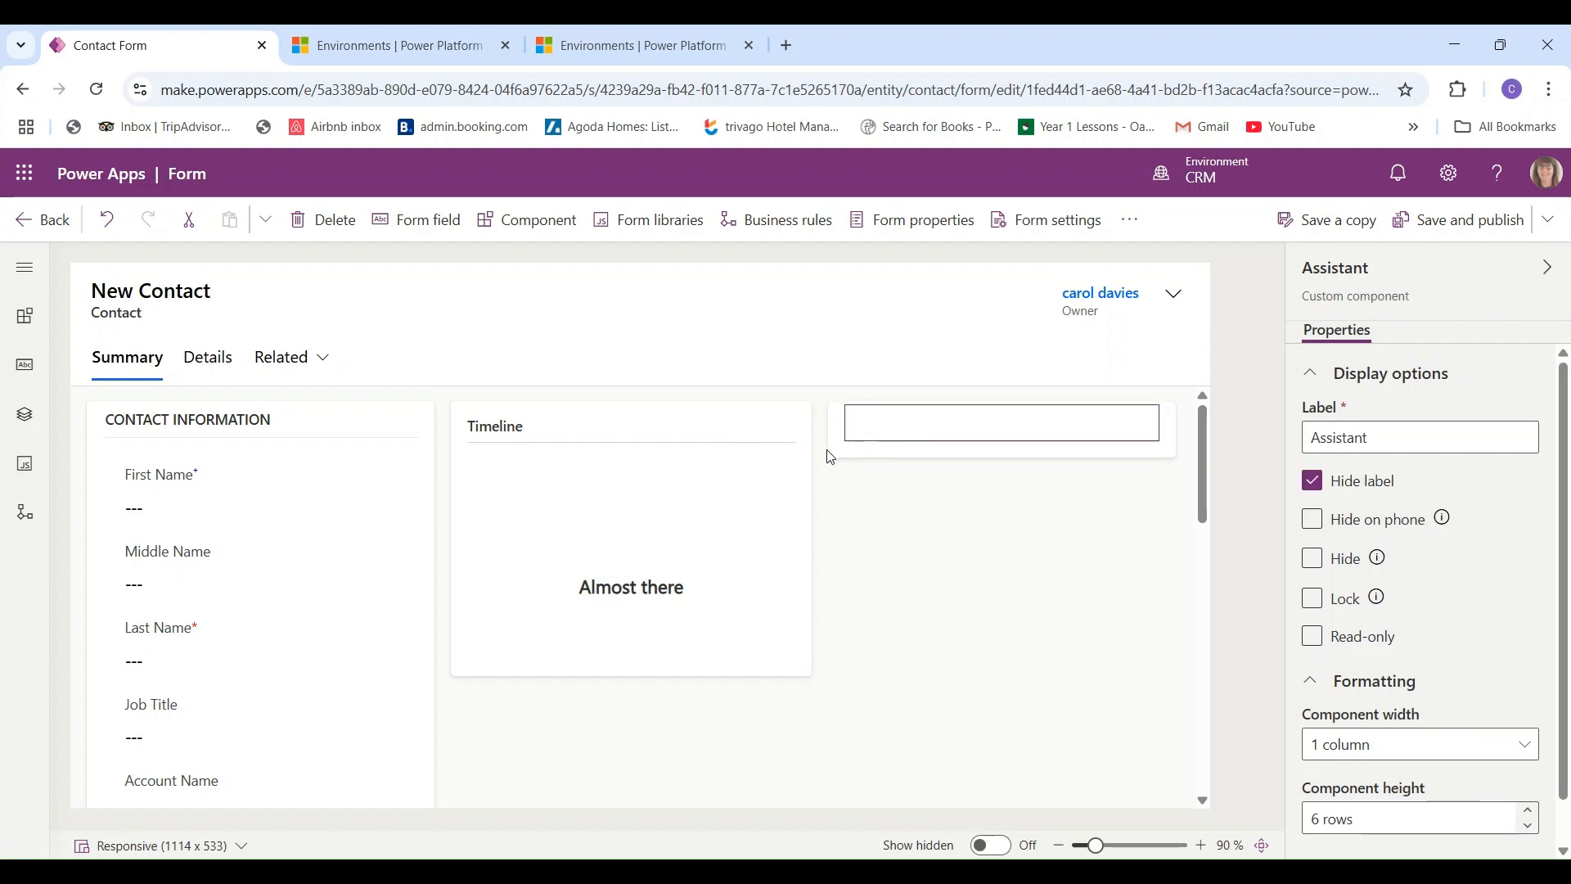
click(841, 454)
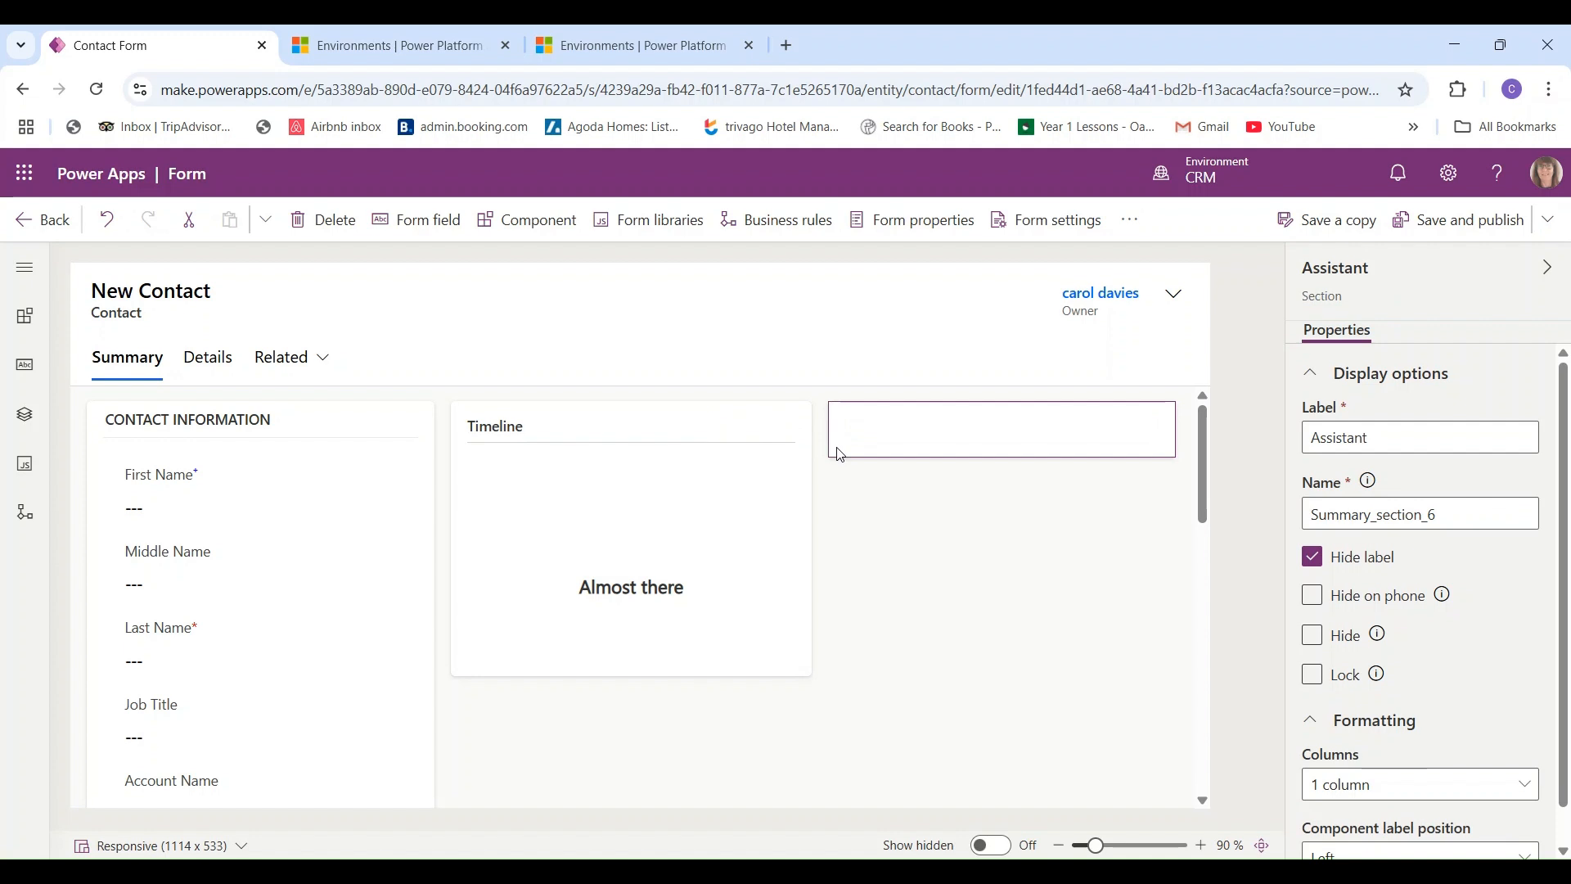
click(358, 425)
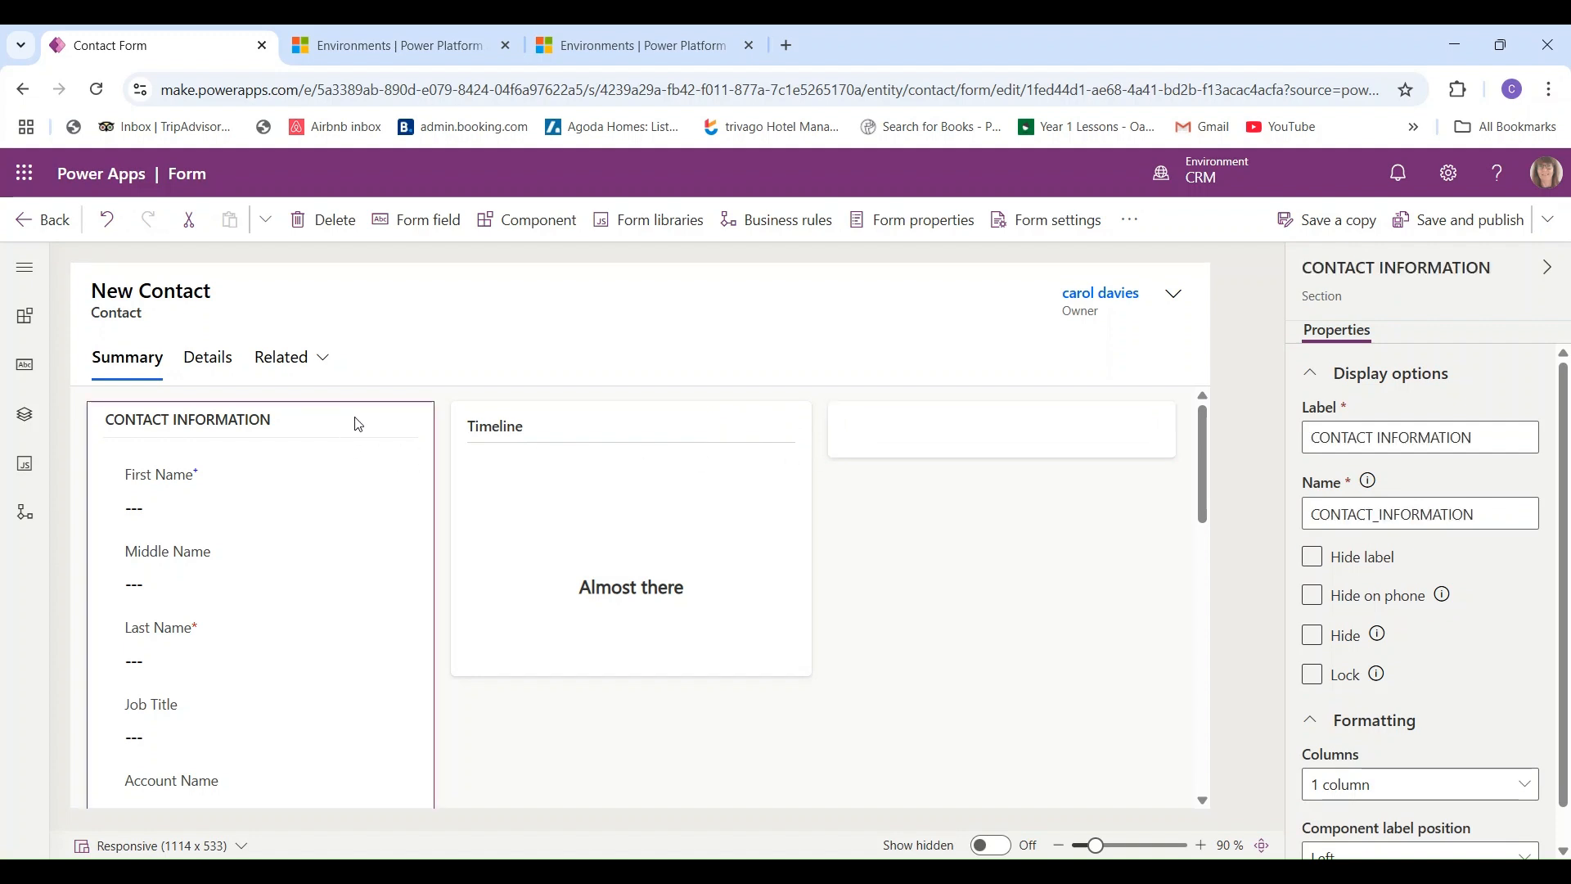
click(457, 419)
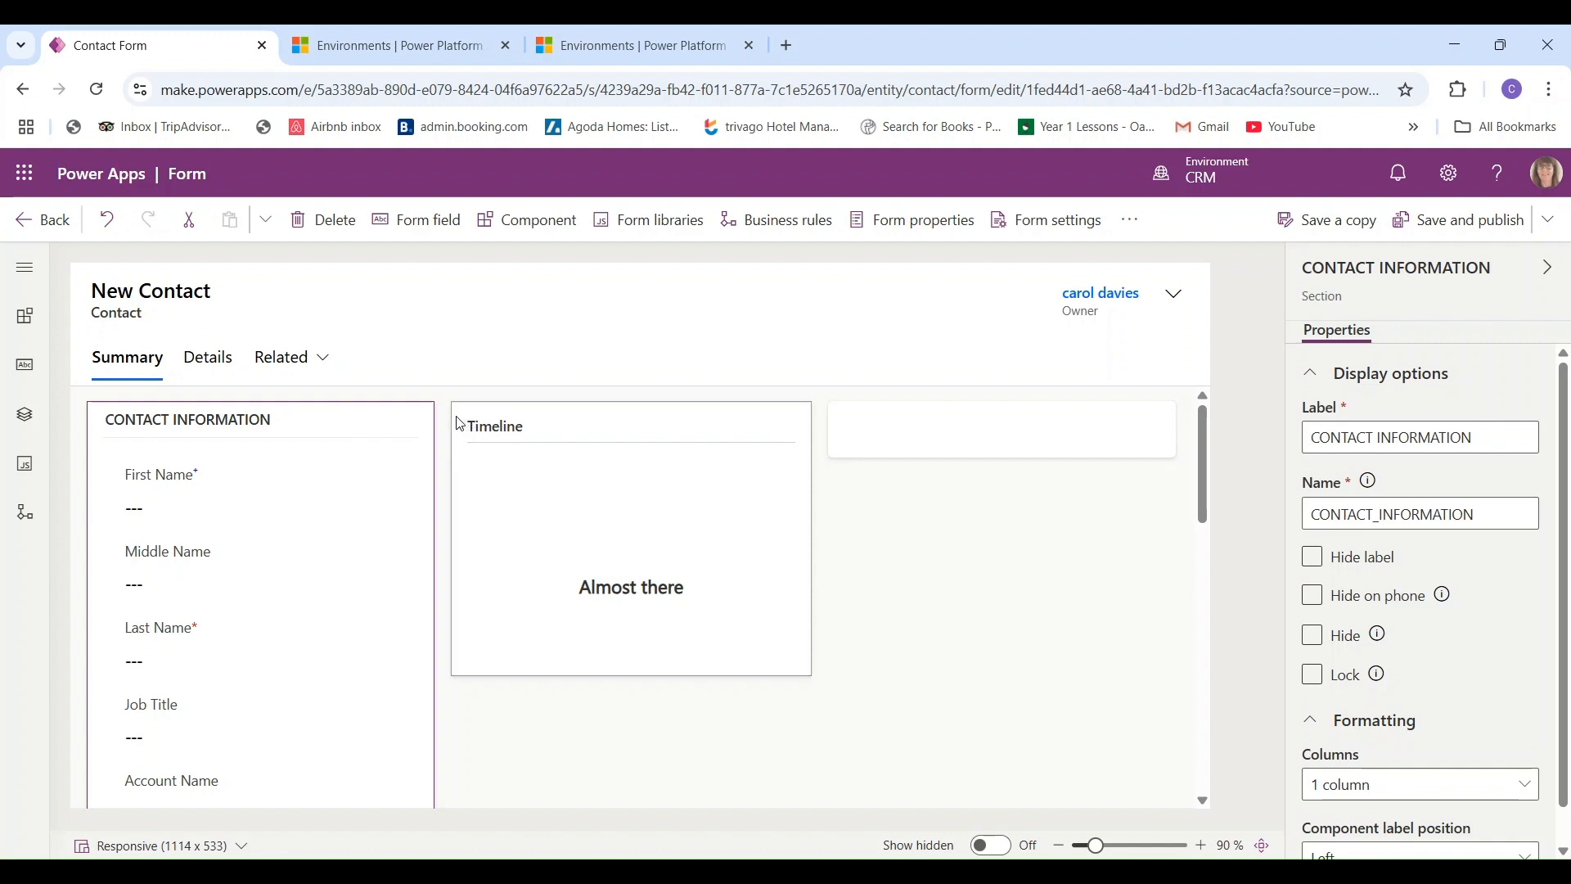
click(843, 432)
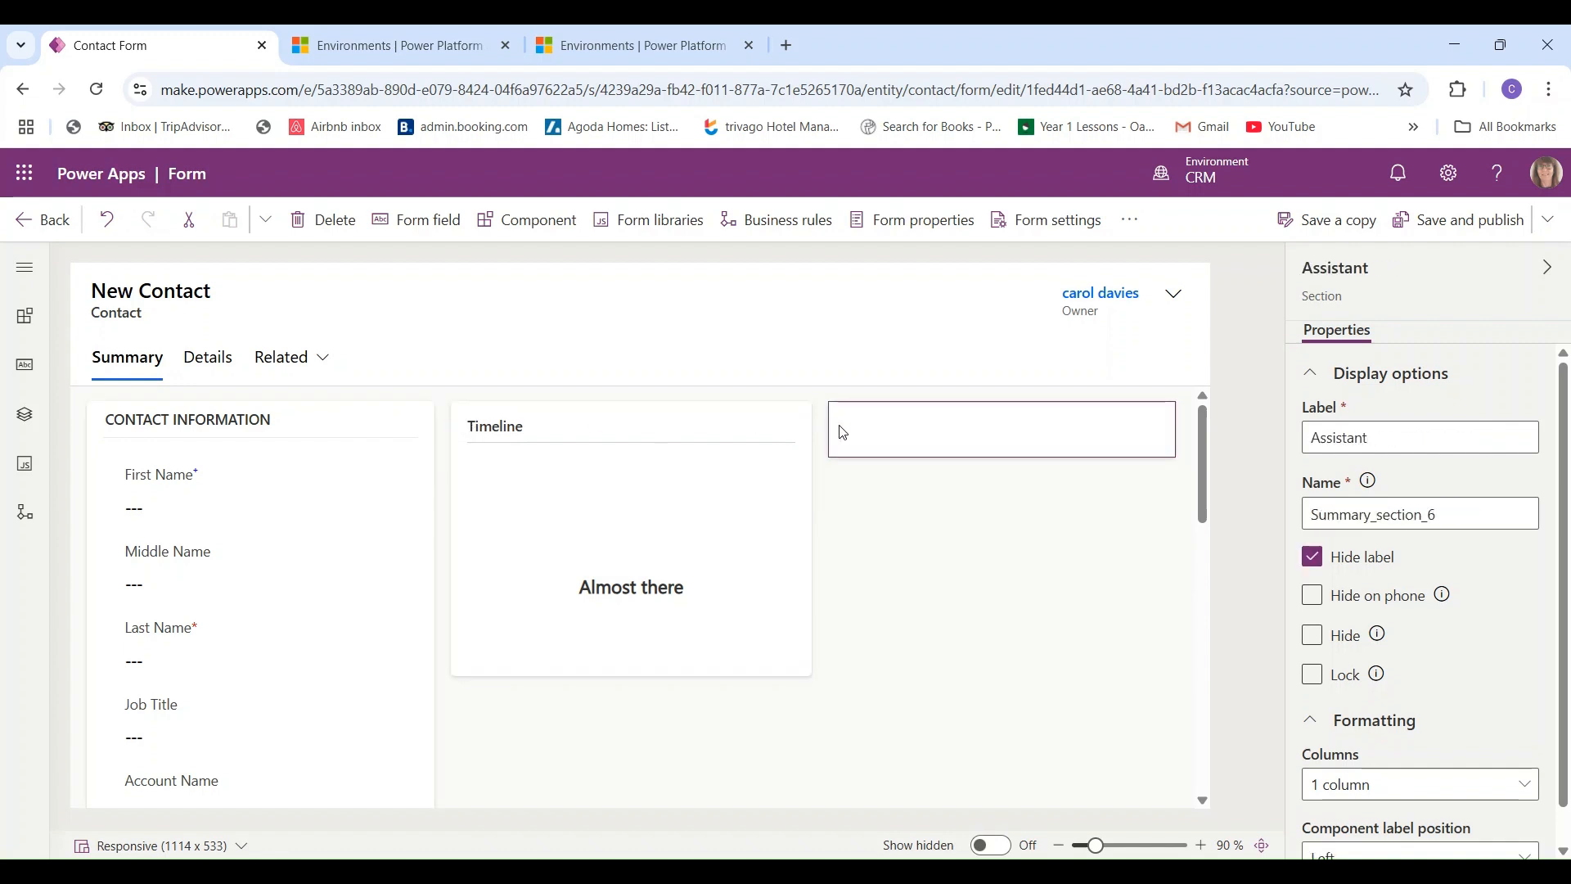
click(22, 271)
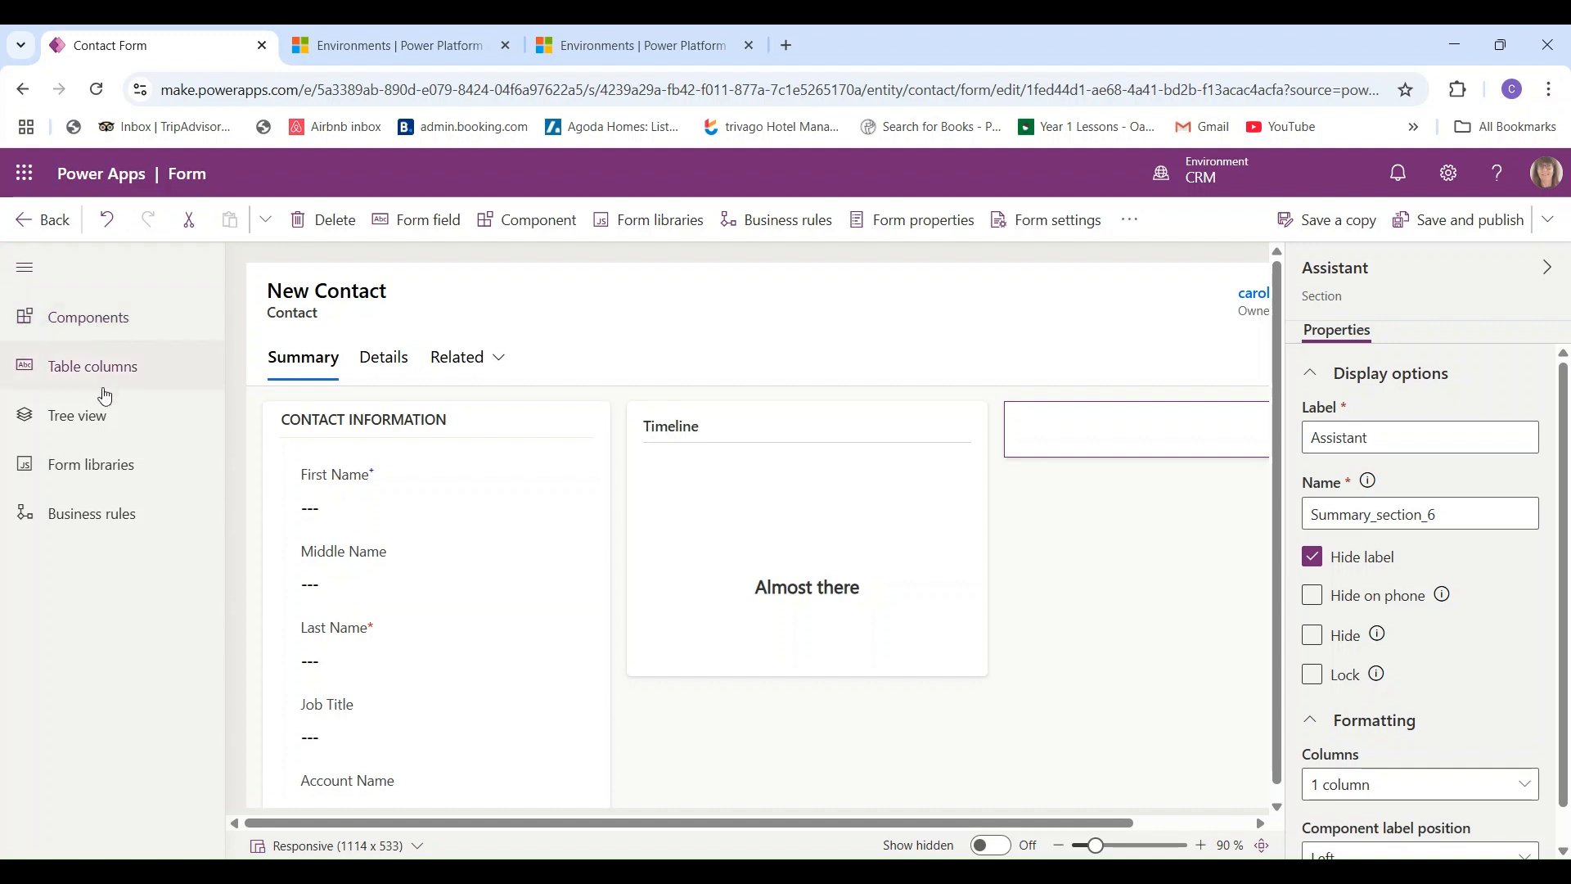
click(25, 270)
- Show the form components list and select the Contact Information, Timeline and Assistant sections
click(25, 319)
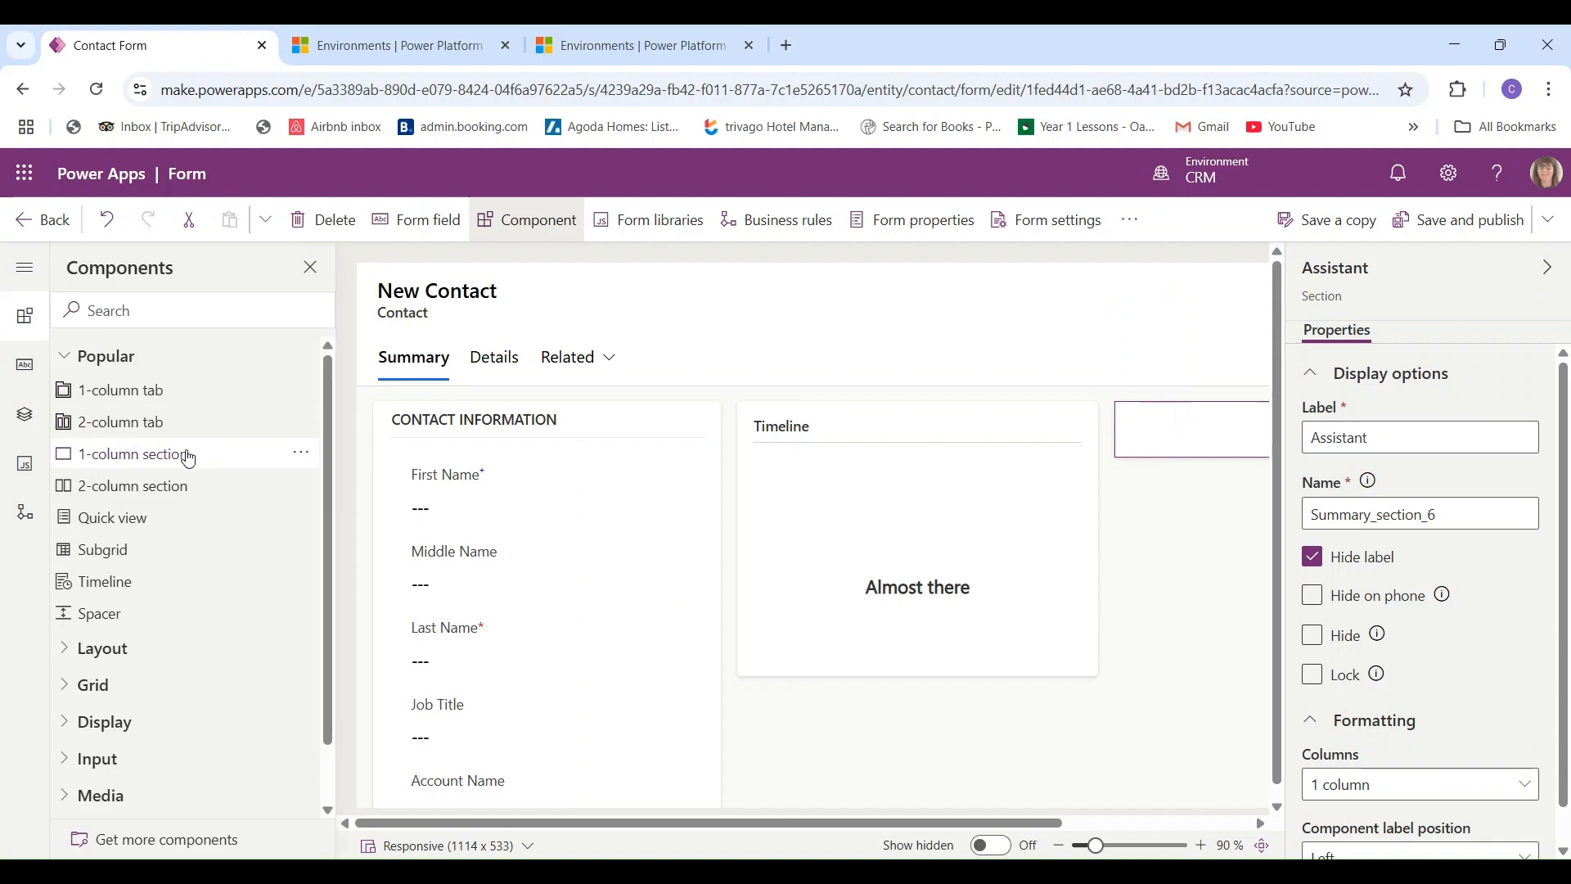
click(393, 569)
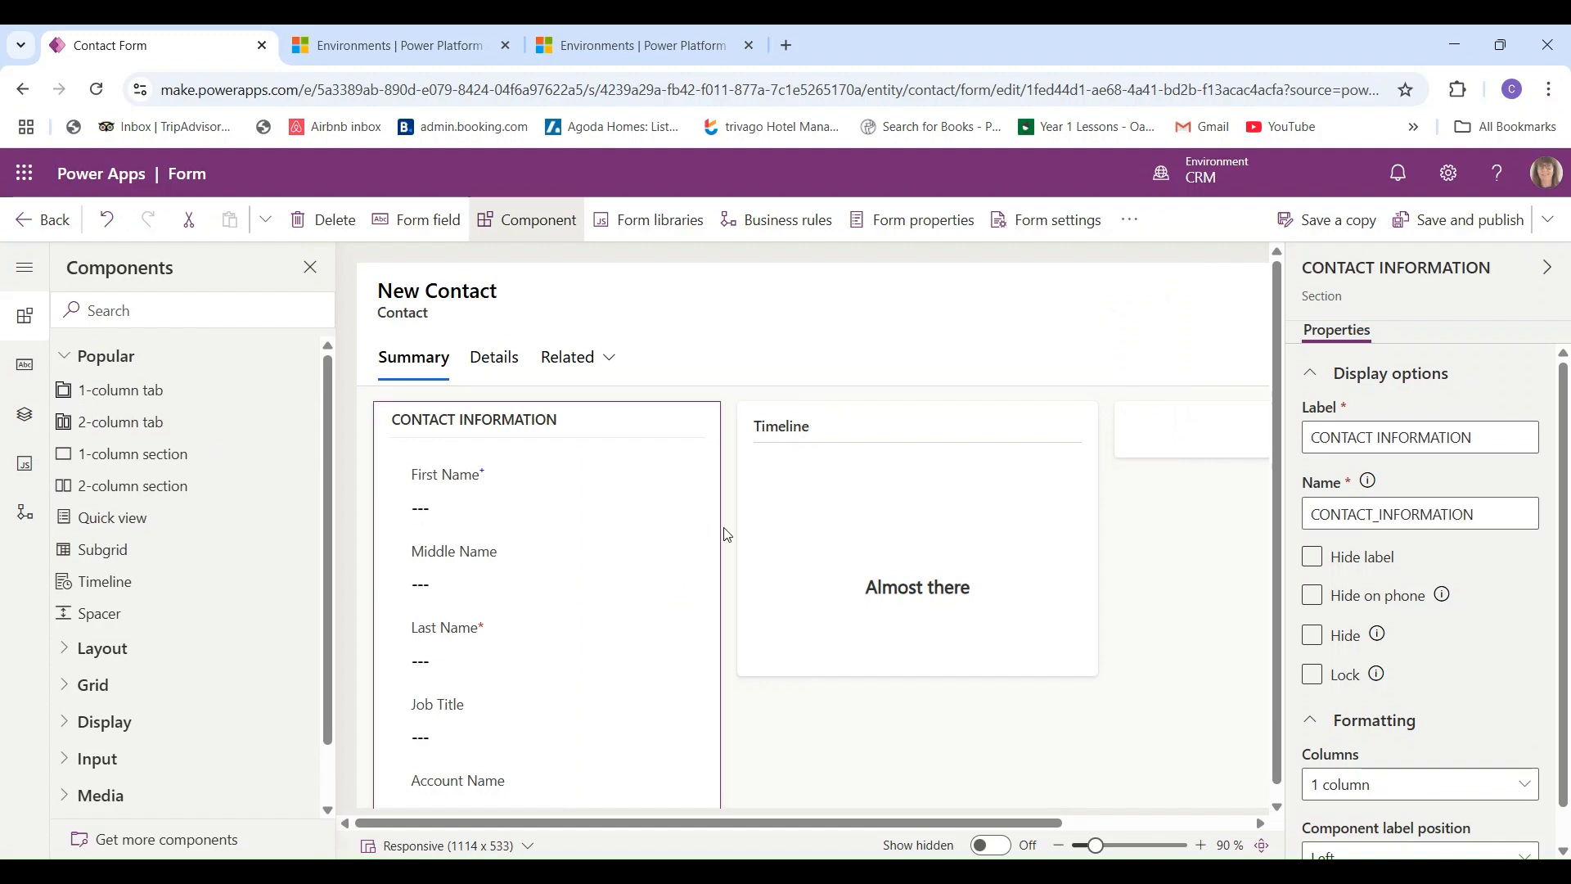
click(753, 540)
click(1135, 455)
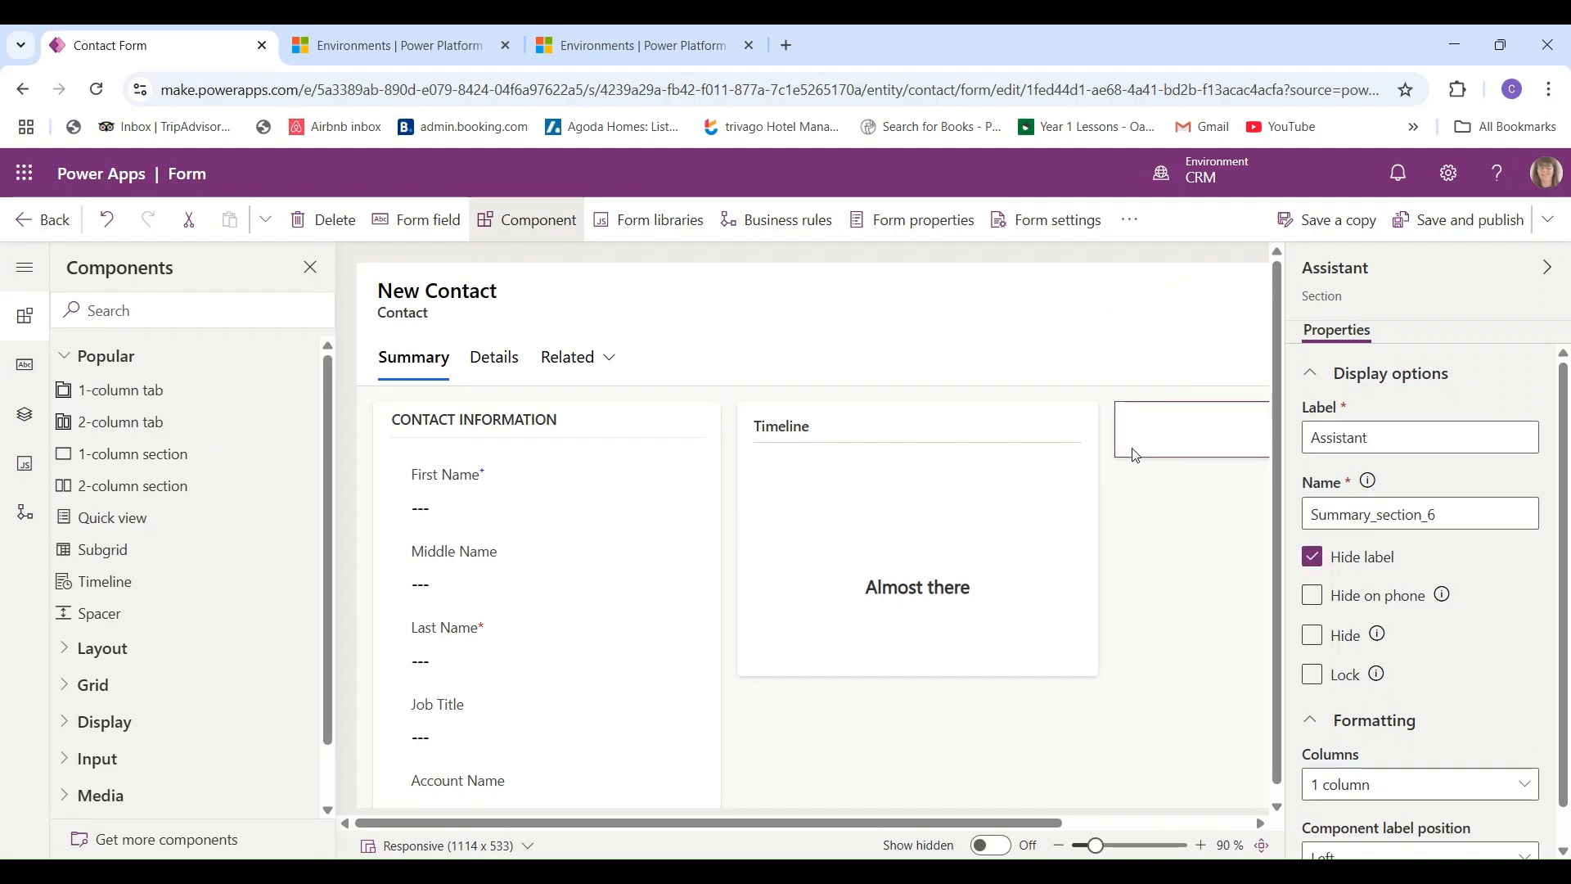
- Switch the canvas to the Details tab, then dismiss the Related list by selecting the header
click(505, 362)
click(583, 364)
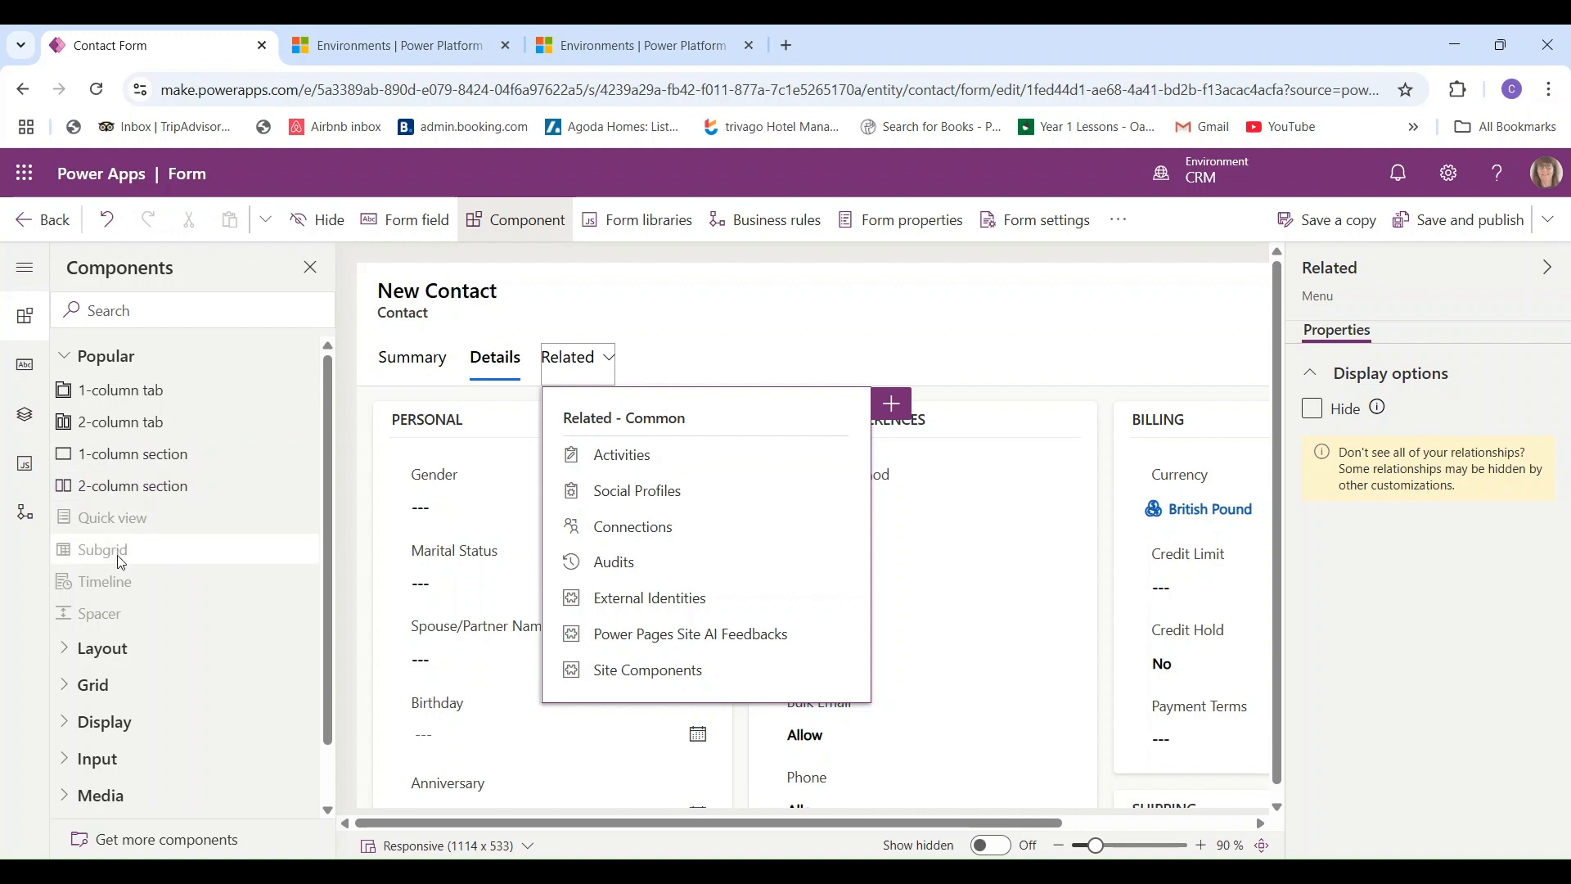
mouse_move(140, 602)
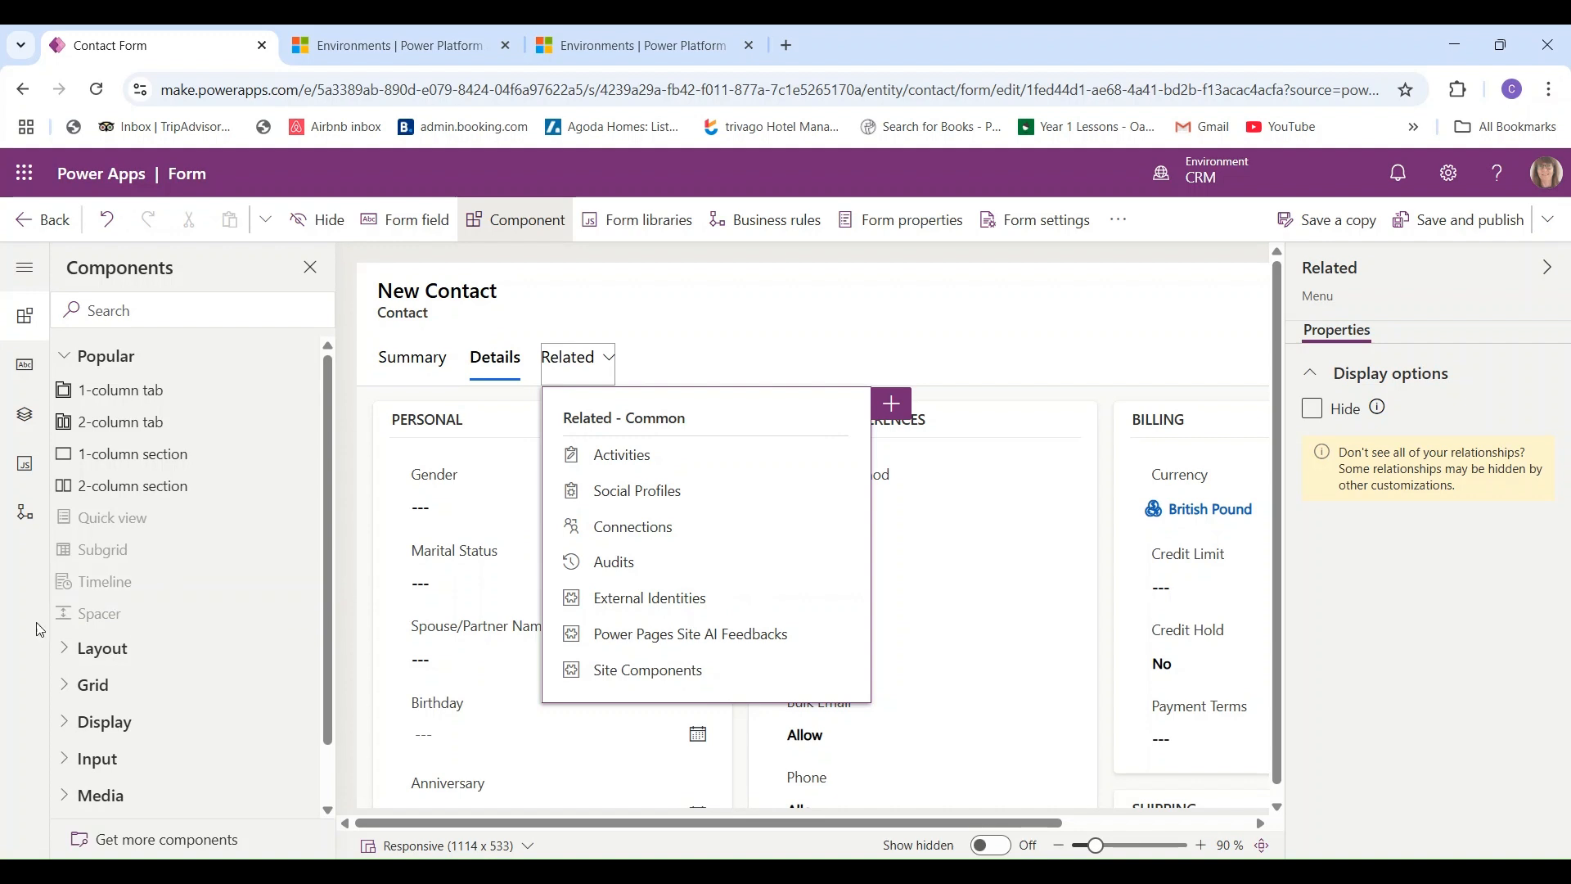
mouse_move(162, 627)
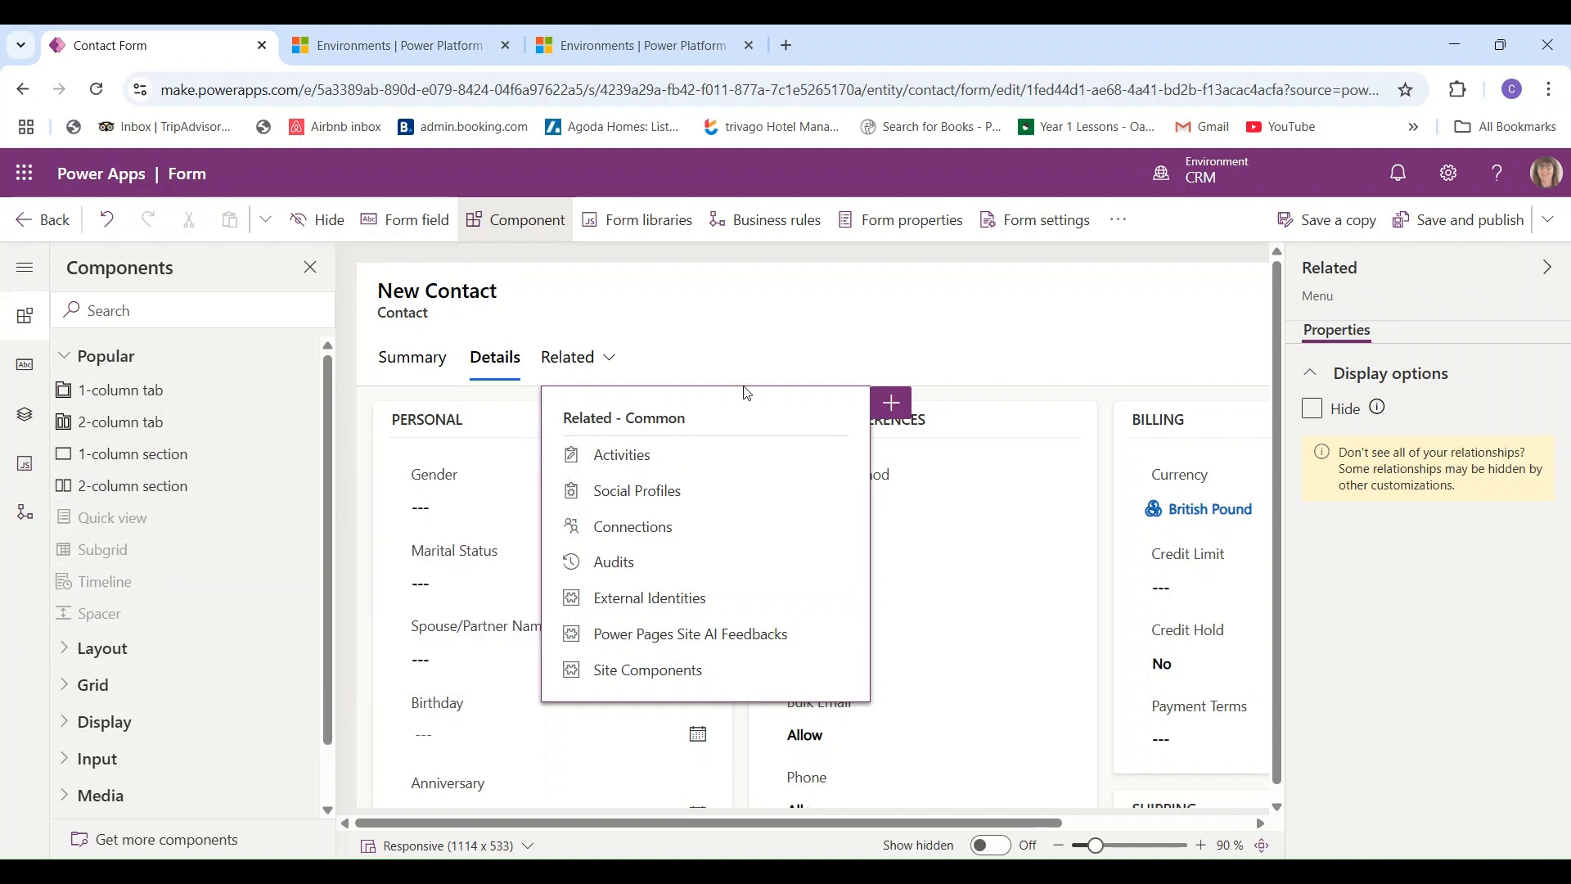
click(968, 319)
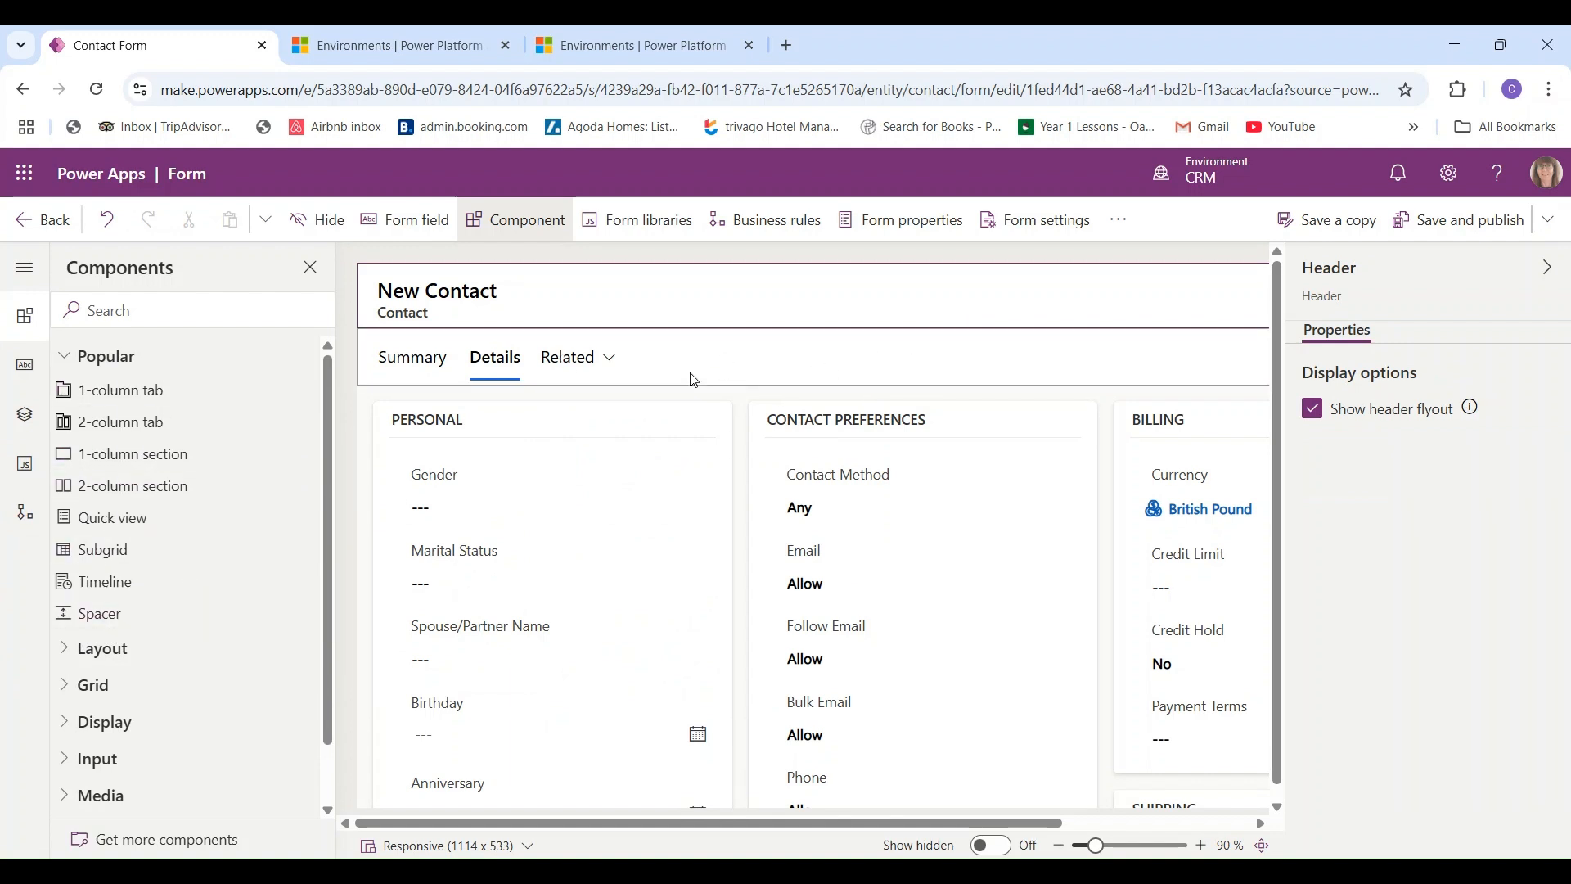
- Add a one-column New Tab to the form and give it a two-column section
click(126, 401)
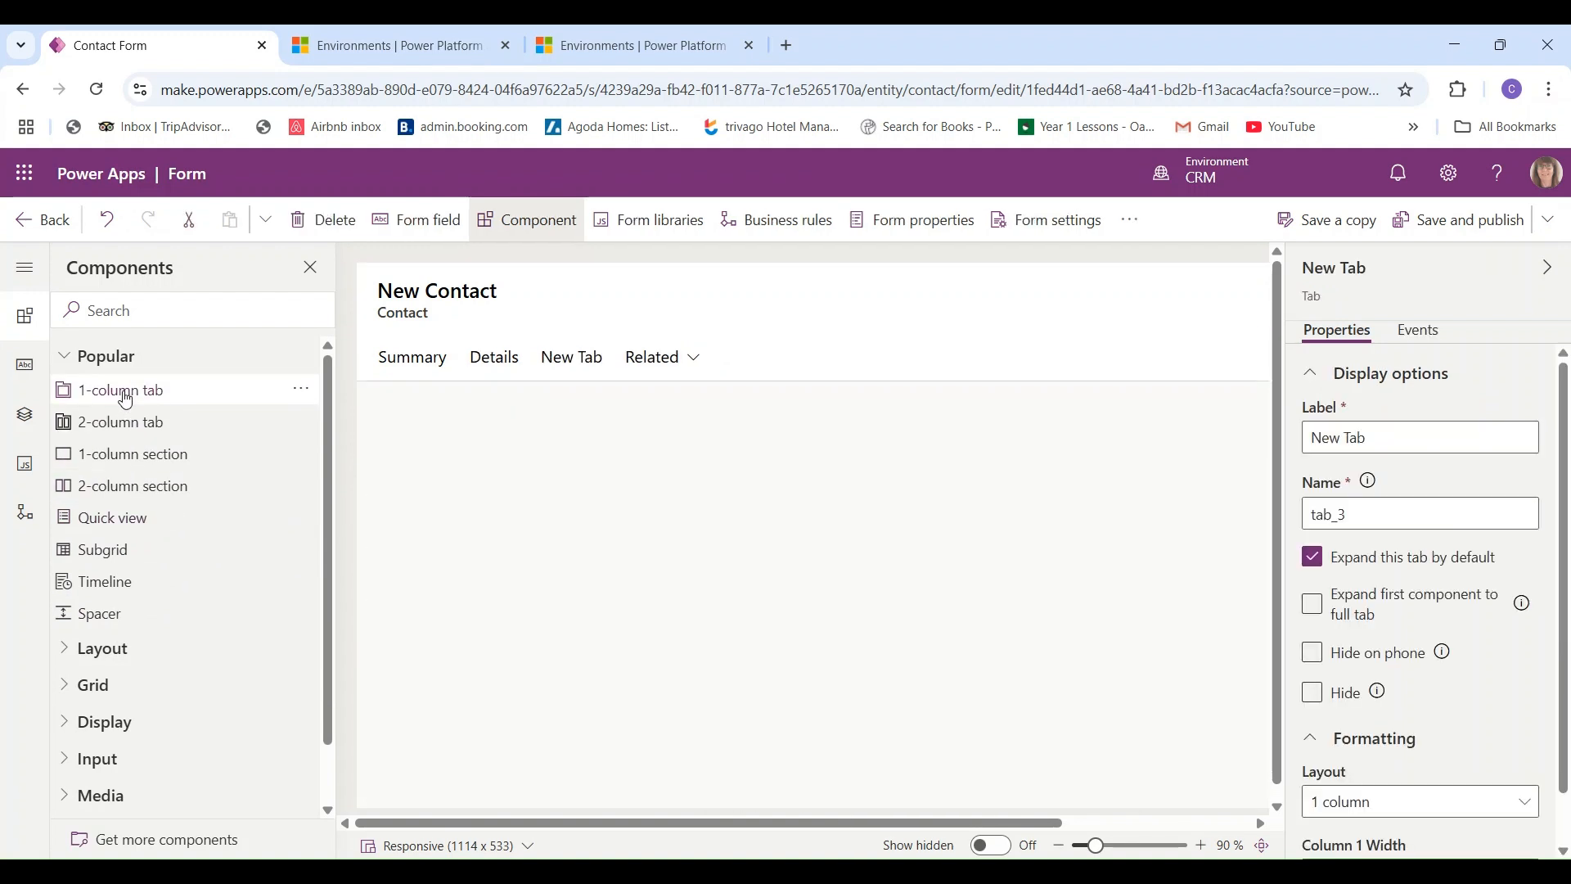
click(574, 372)
click(583, 457)
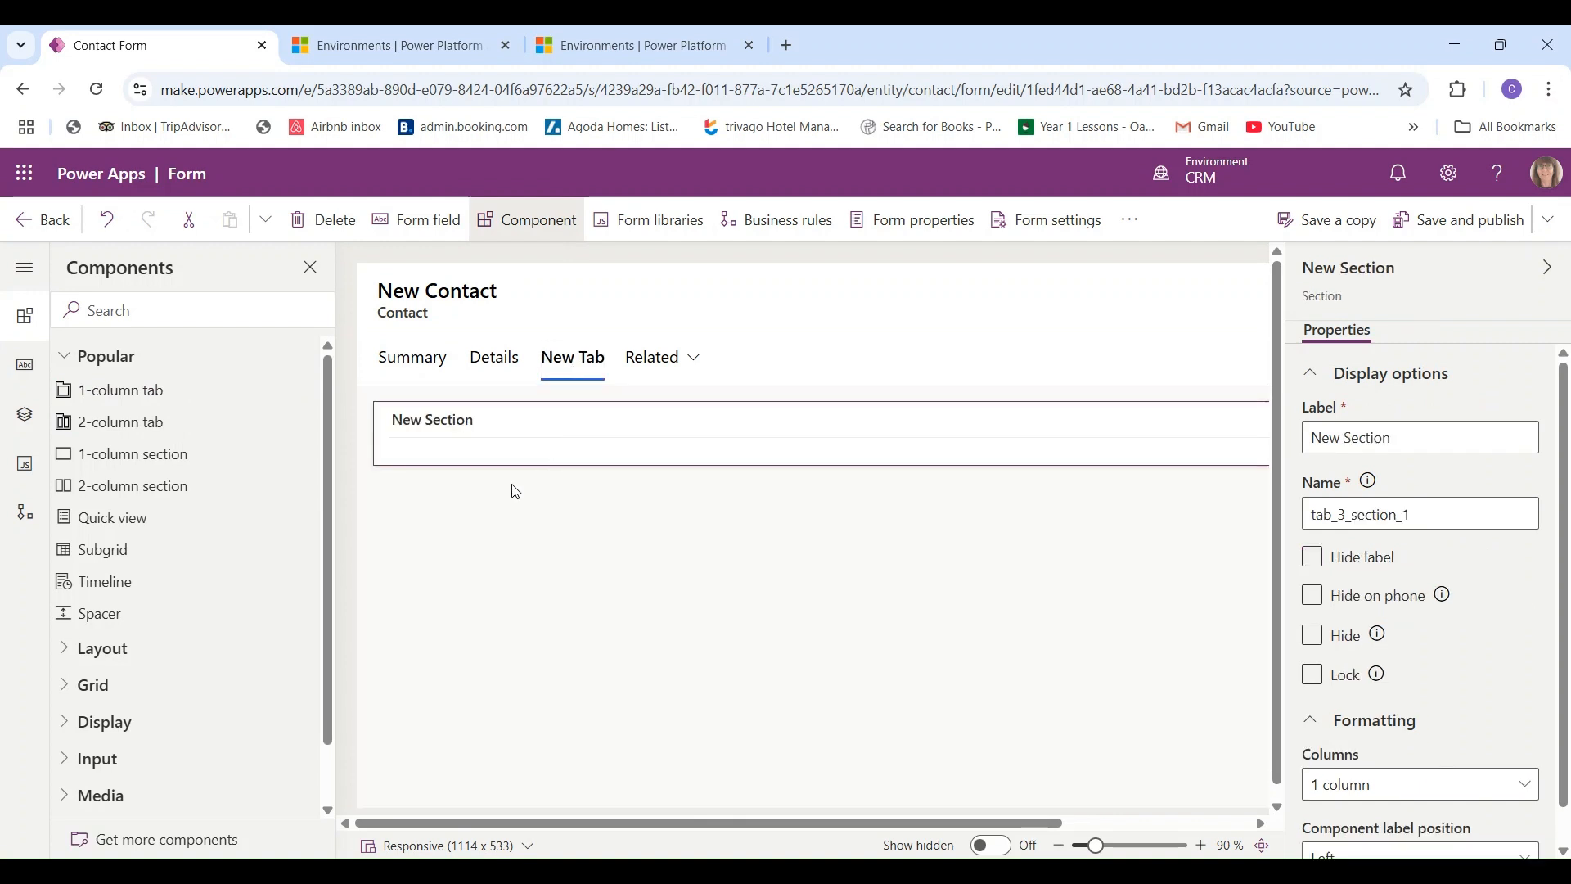
click(136, 494)
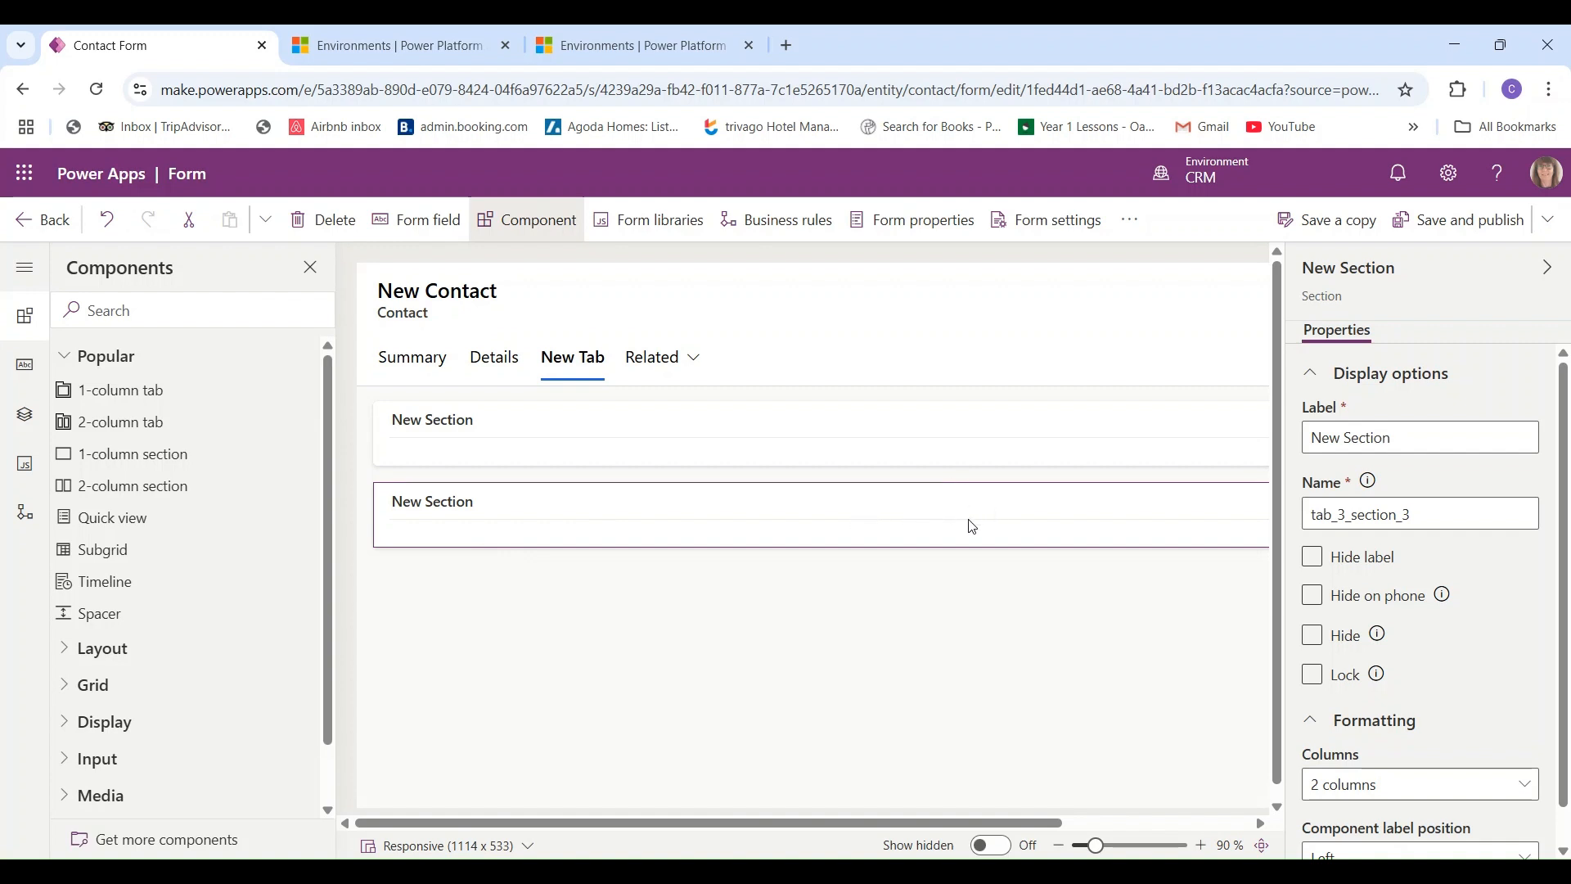
- Delete the New Tab so only Summary, Details and Related tabs remain
click(592, 372)
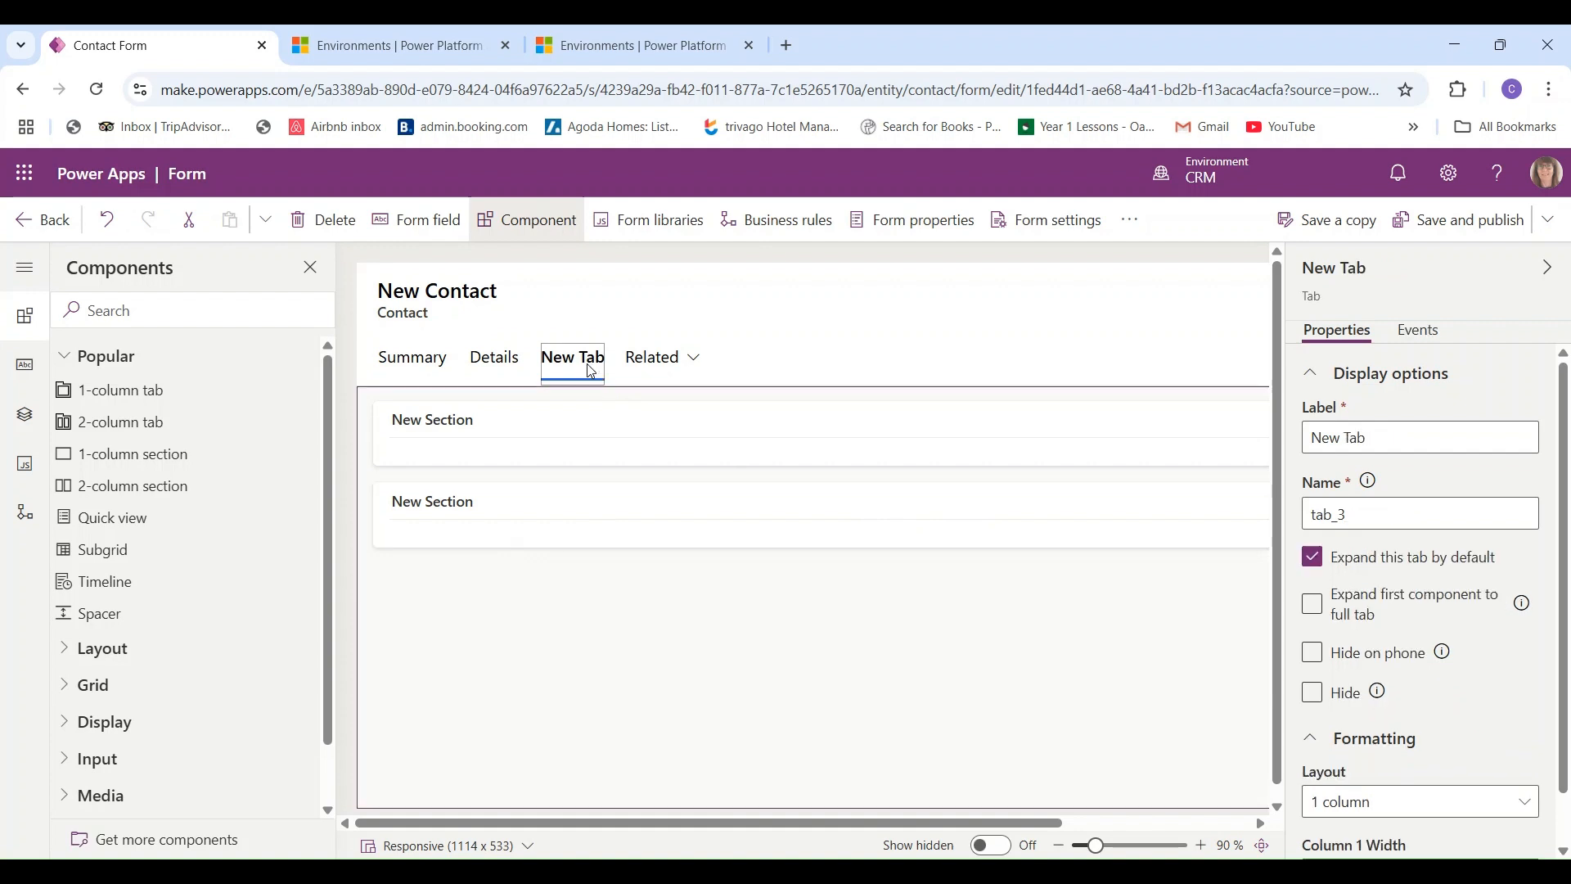
click(335, 222)
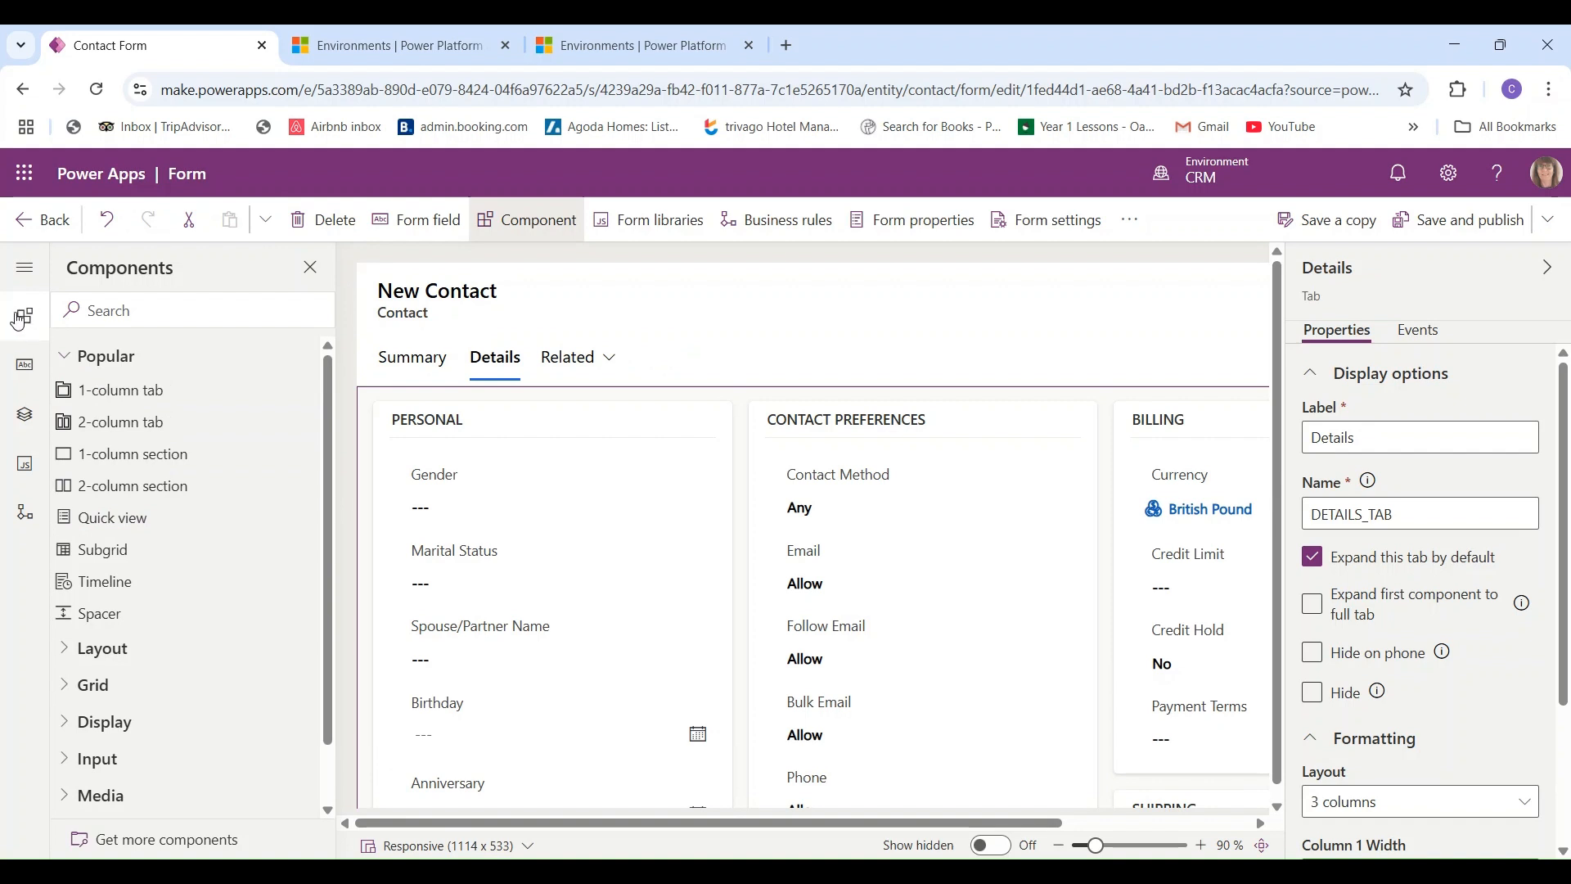
click(26, 368)
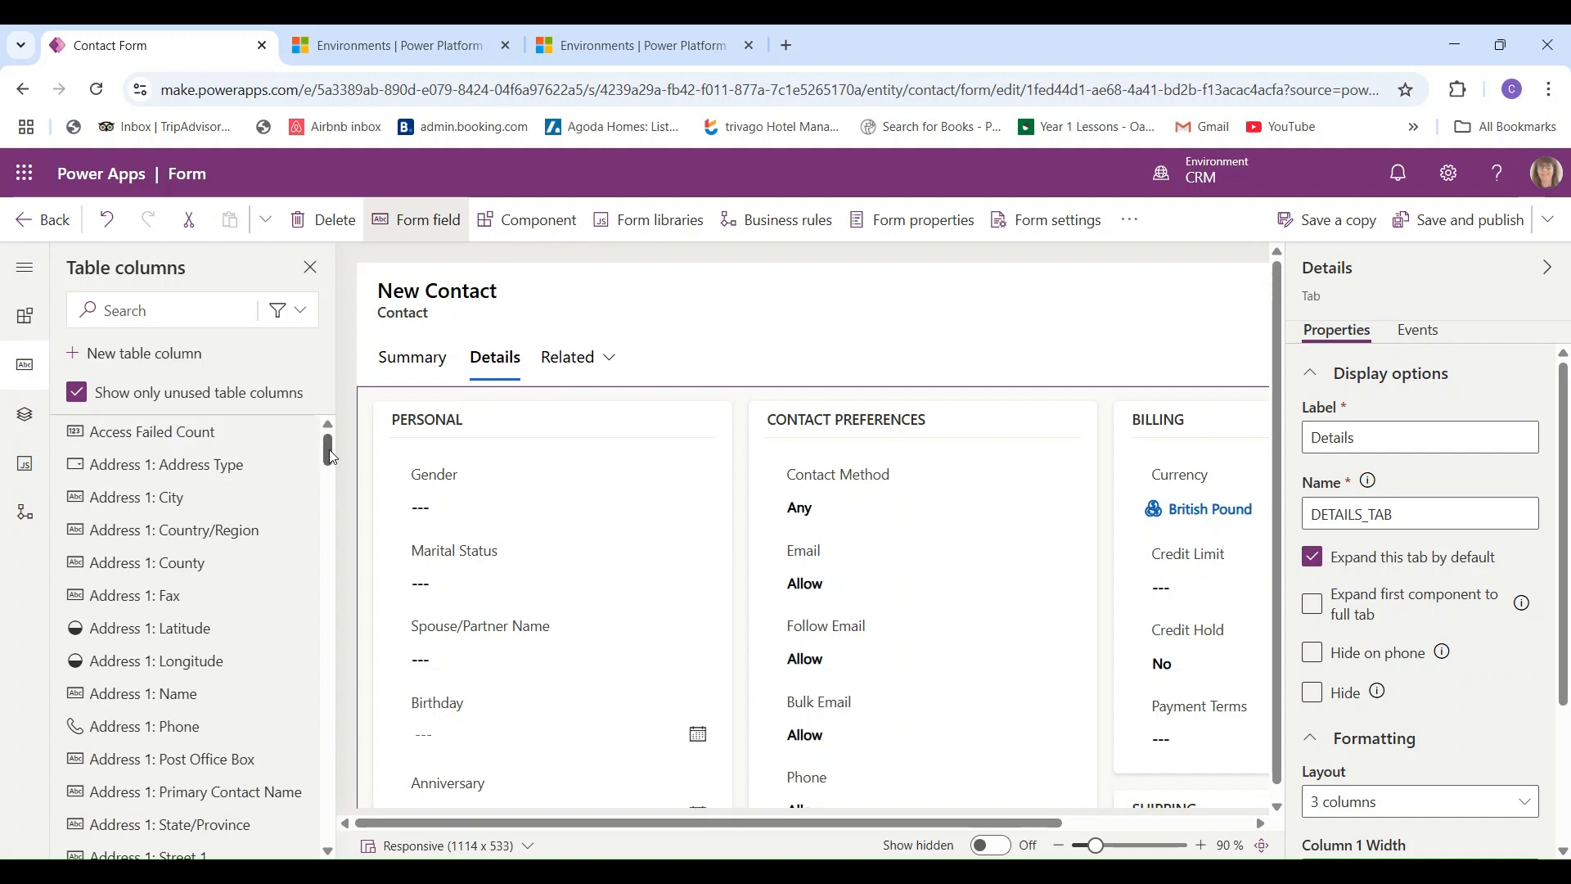
- Scroll the Table columns list and start a new table column for Contact
mouse_move(331, 456)
mouse_down()
mouse_move(327, 851)
mouse_move(324, 442)
mouse_up()
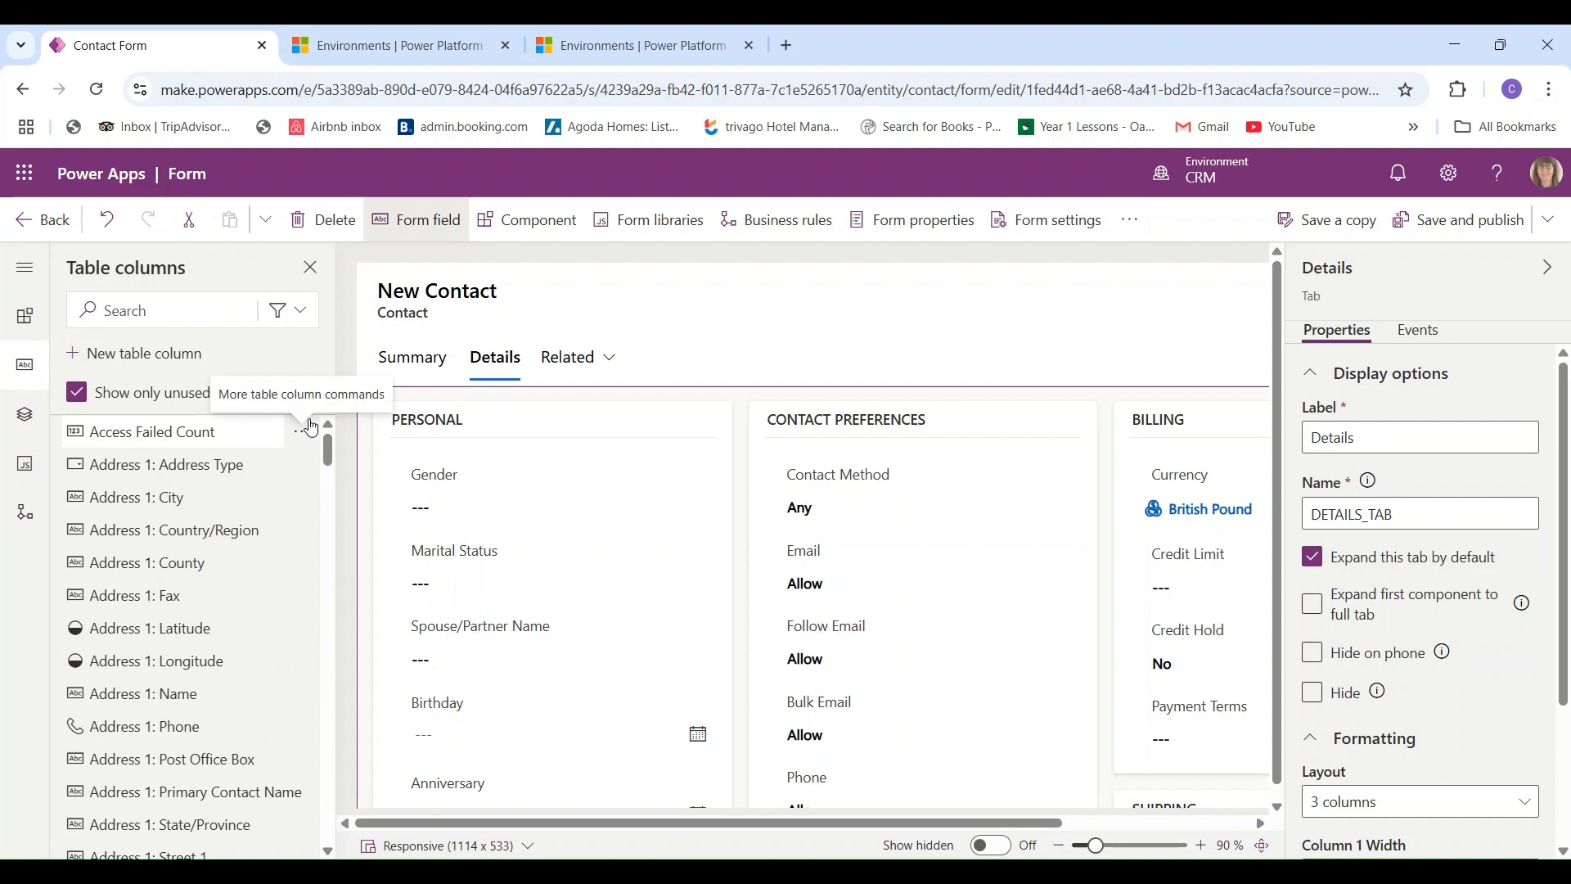
click(150, 362)
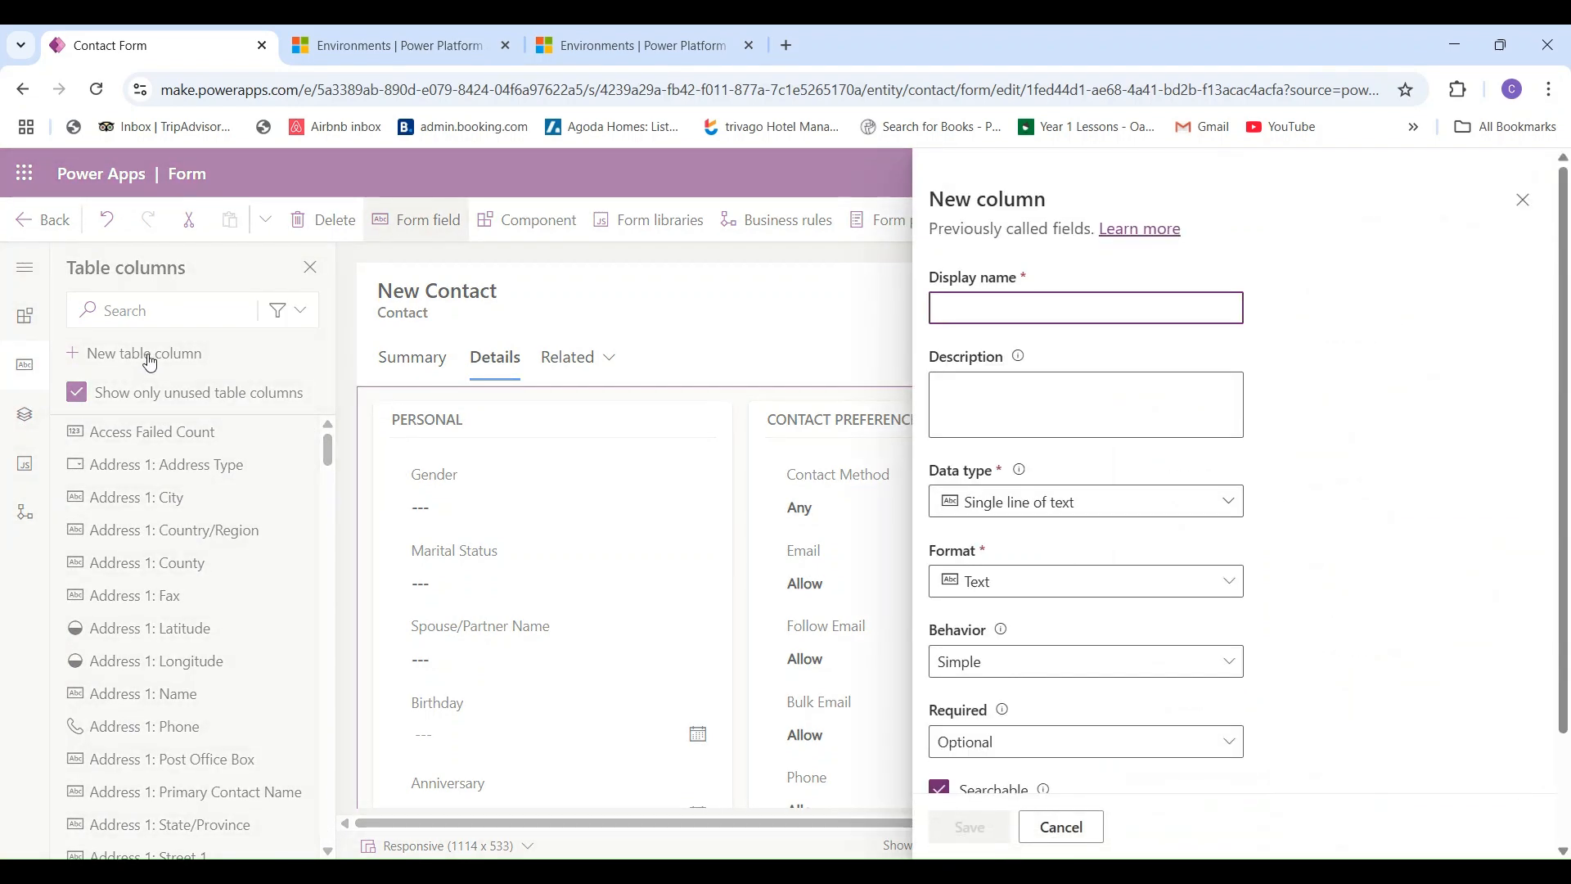
- Save a new 'Child Name' column with the Single line of text data type
text(Child)
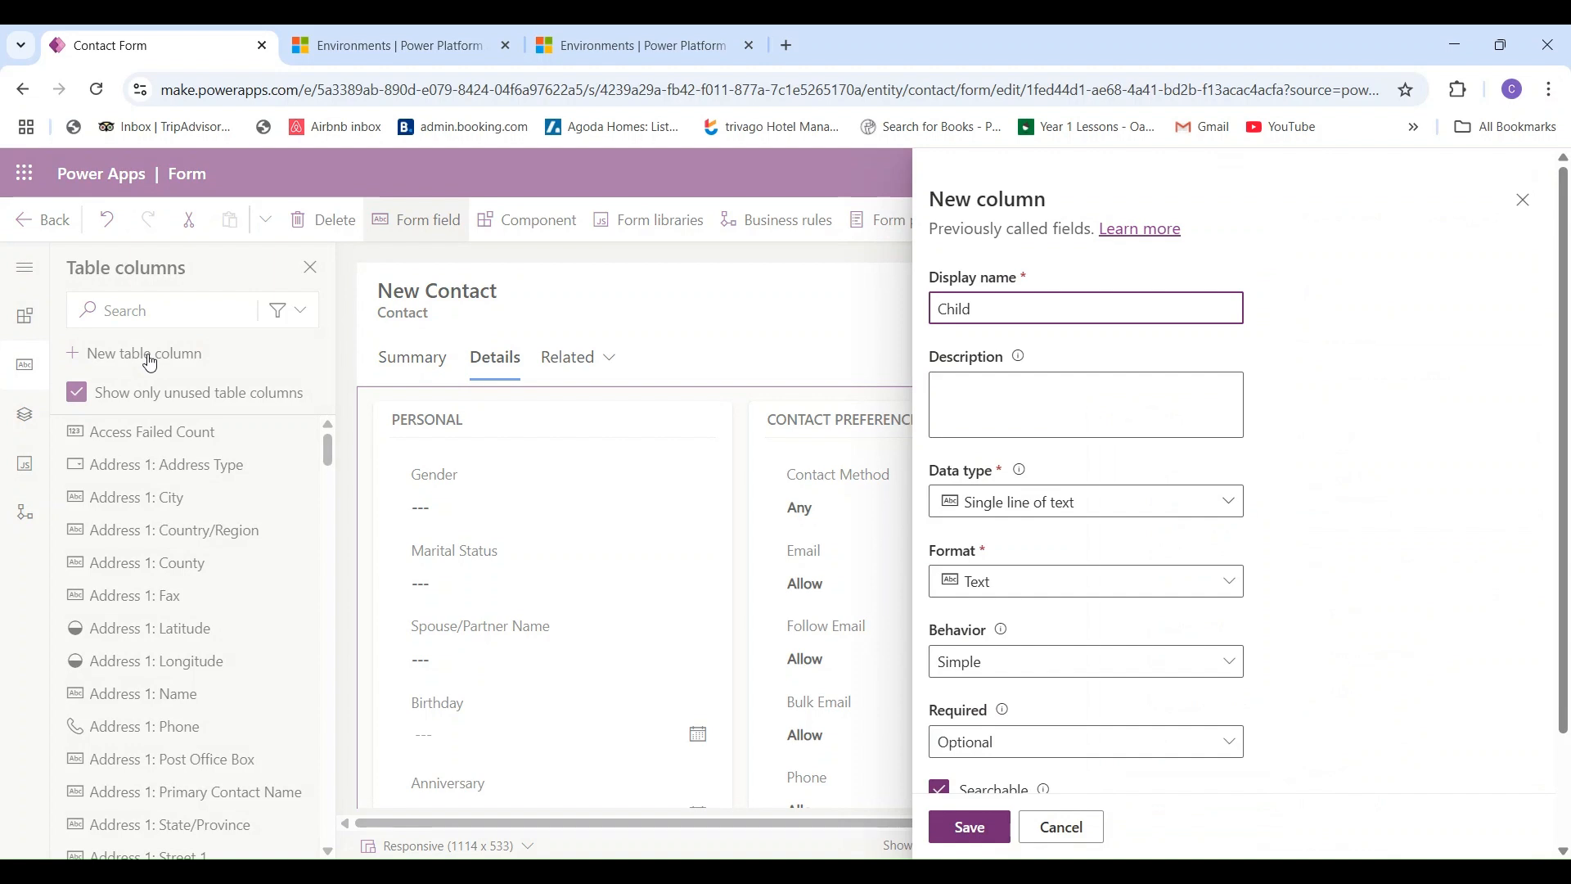
text( Name)
click(1235, 516)
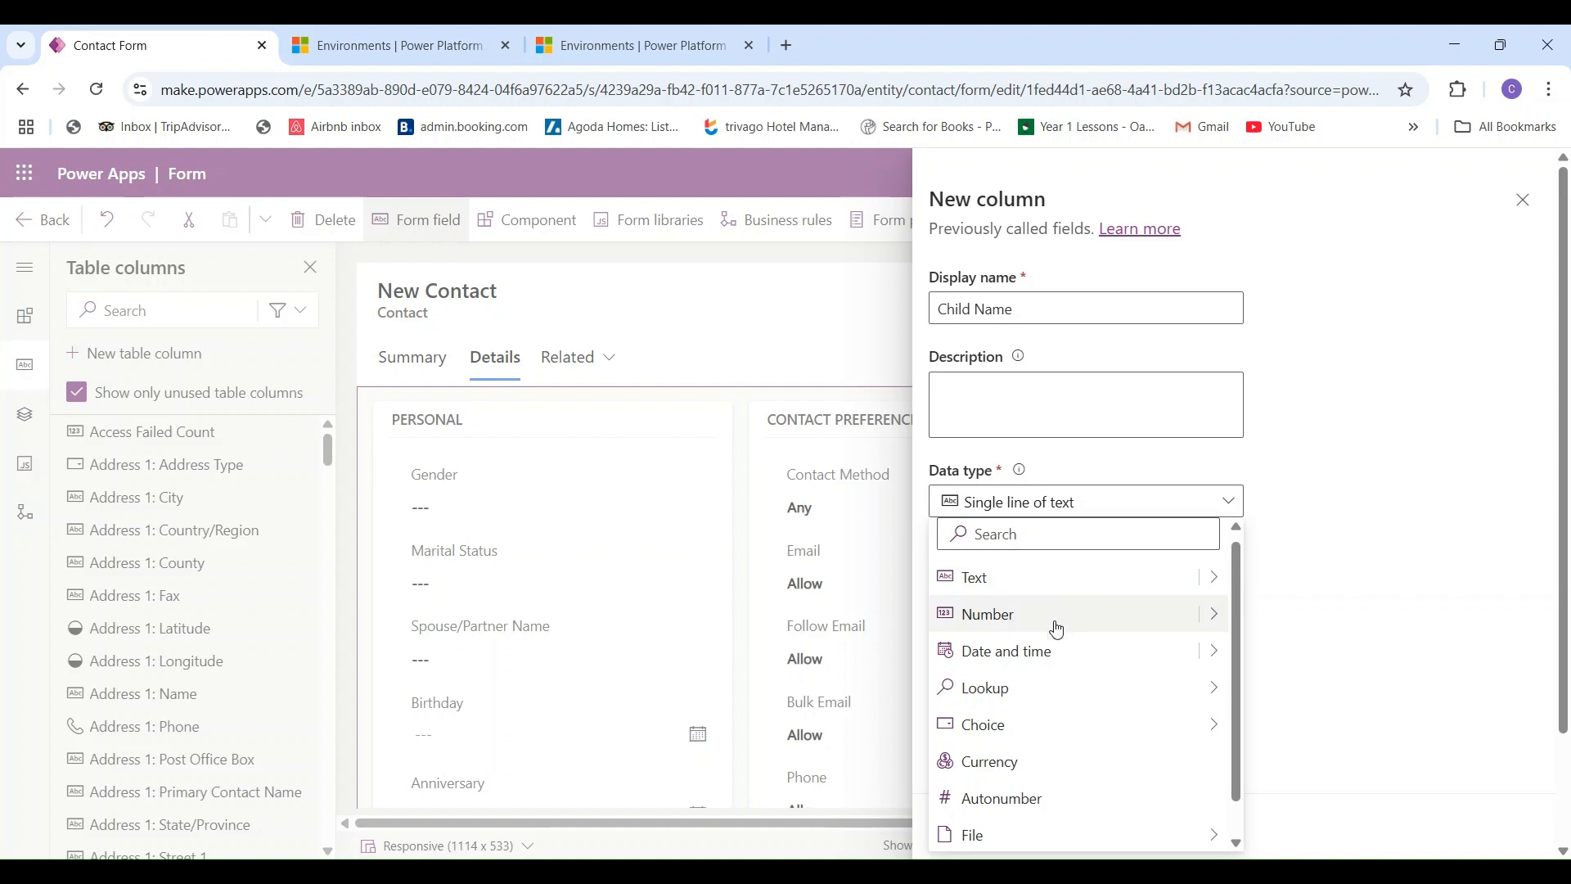
mouse_move(1045, 698)
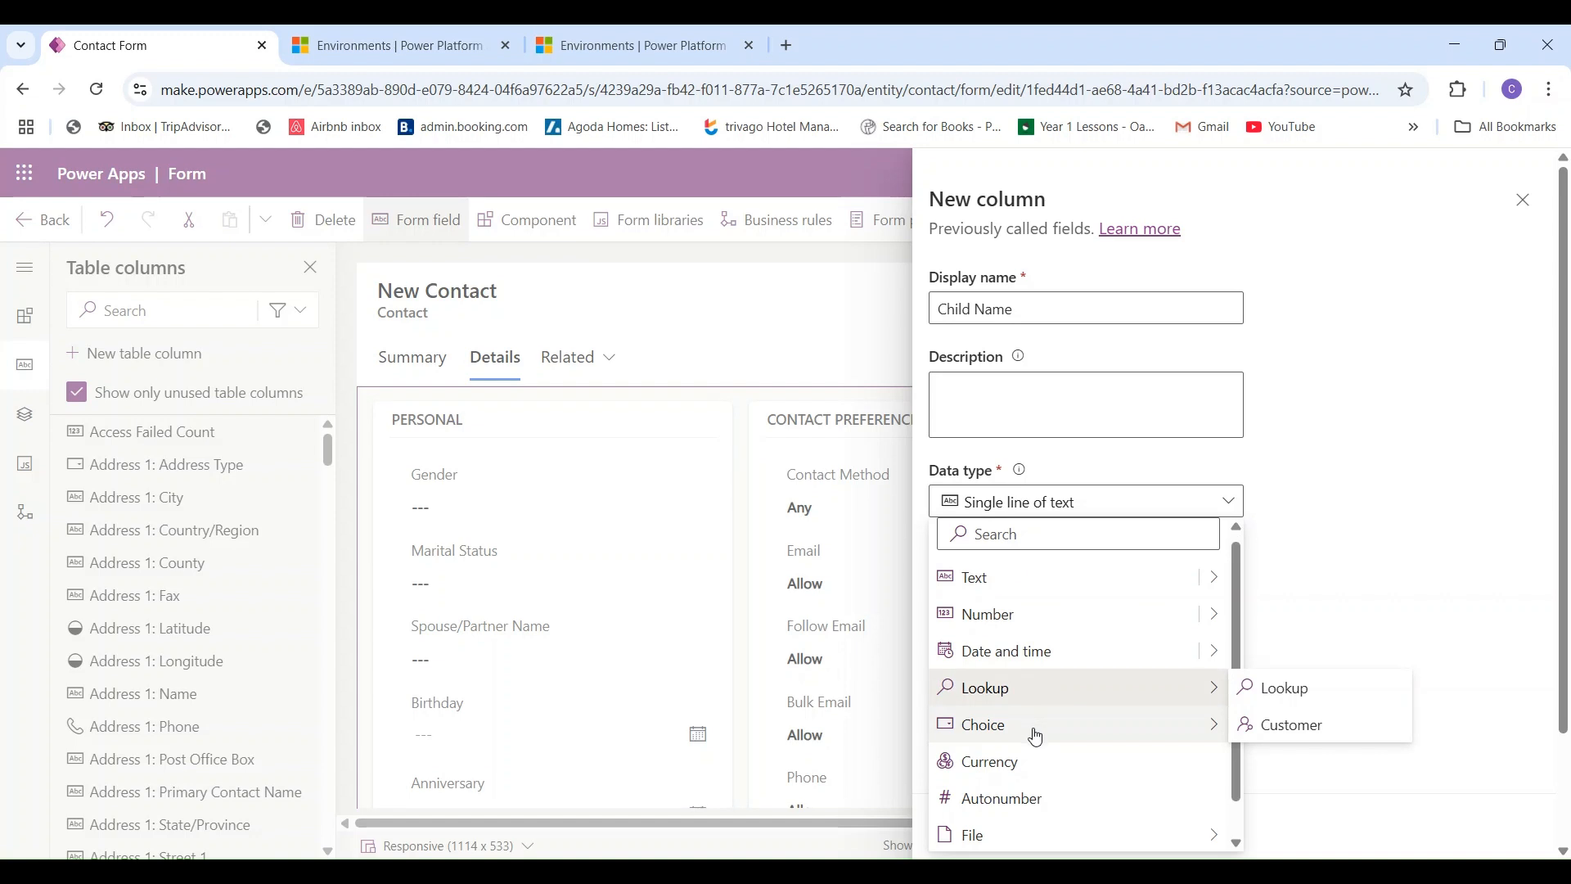
mouse_move(1036, 736)
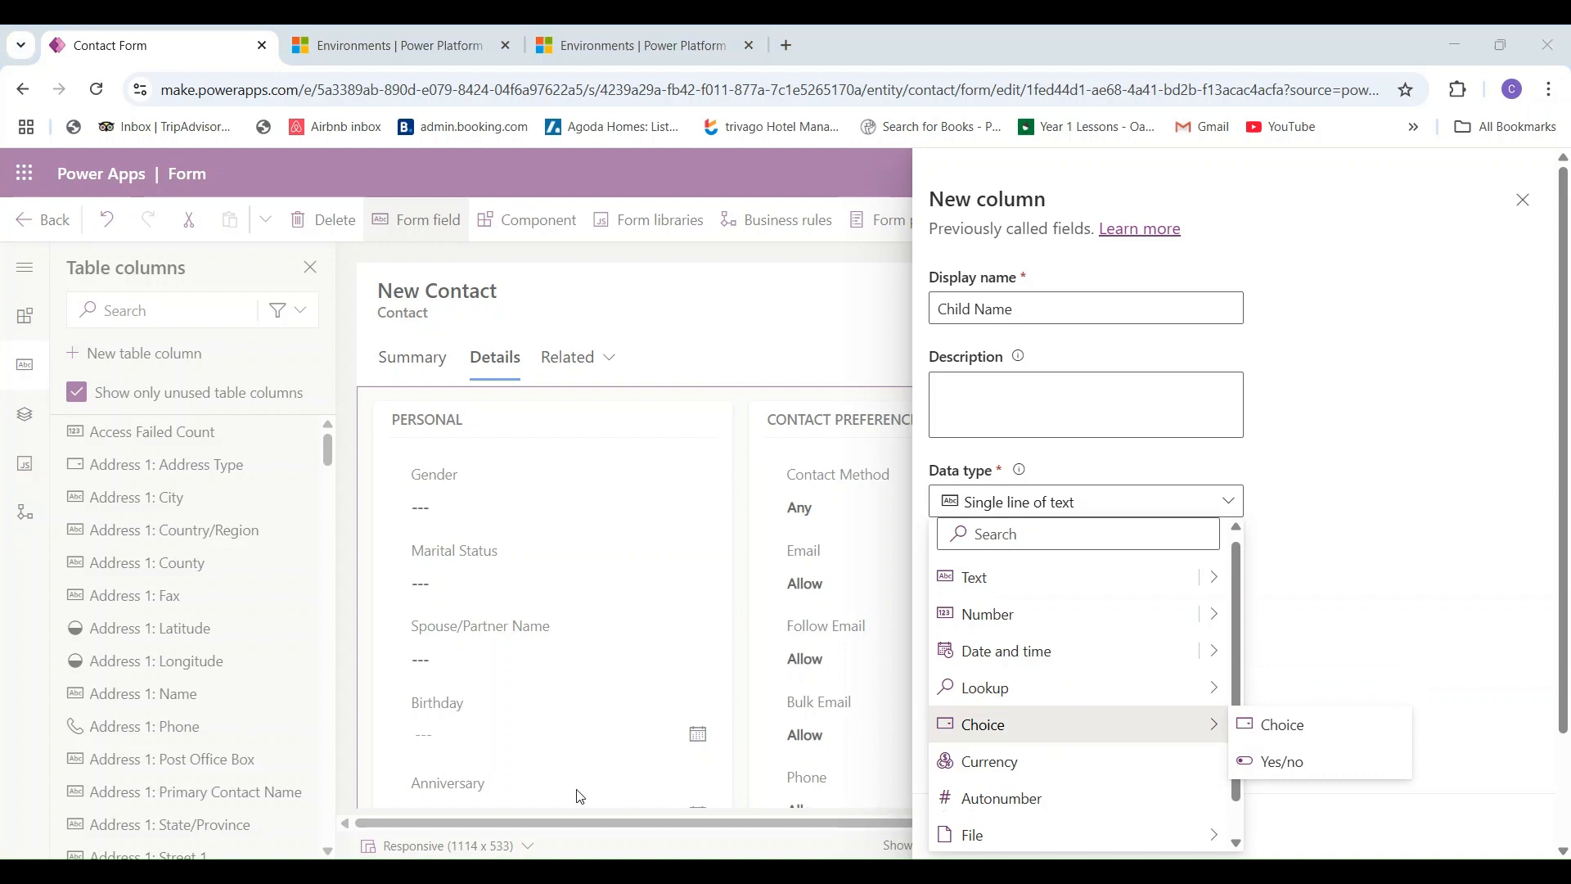
mouse_move(1233, 820)
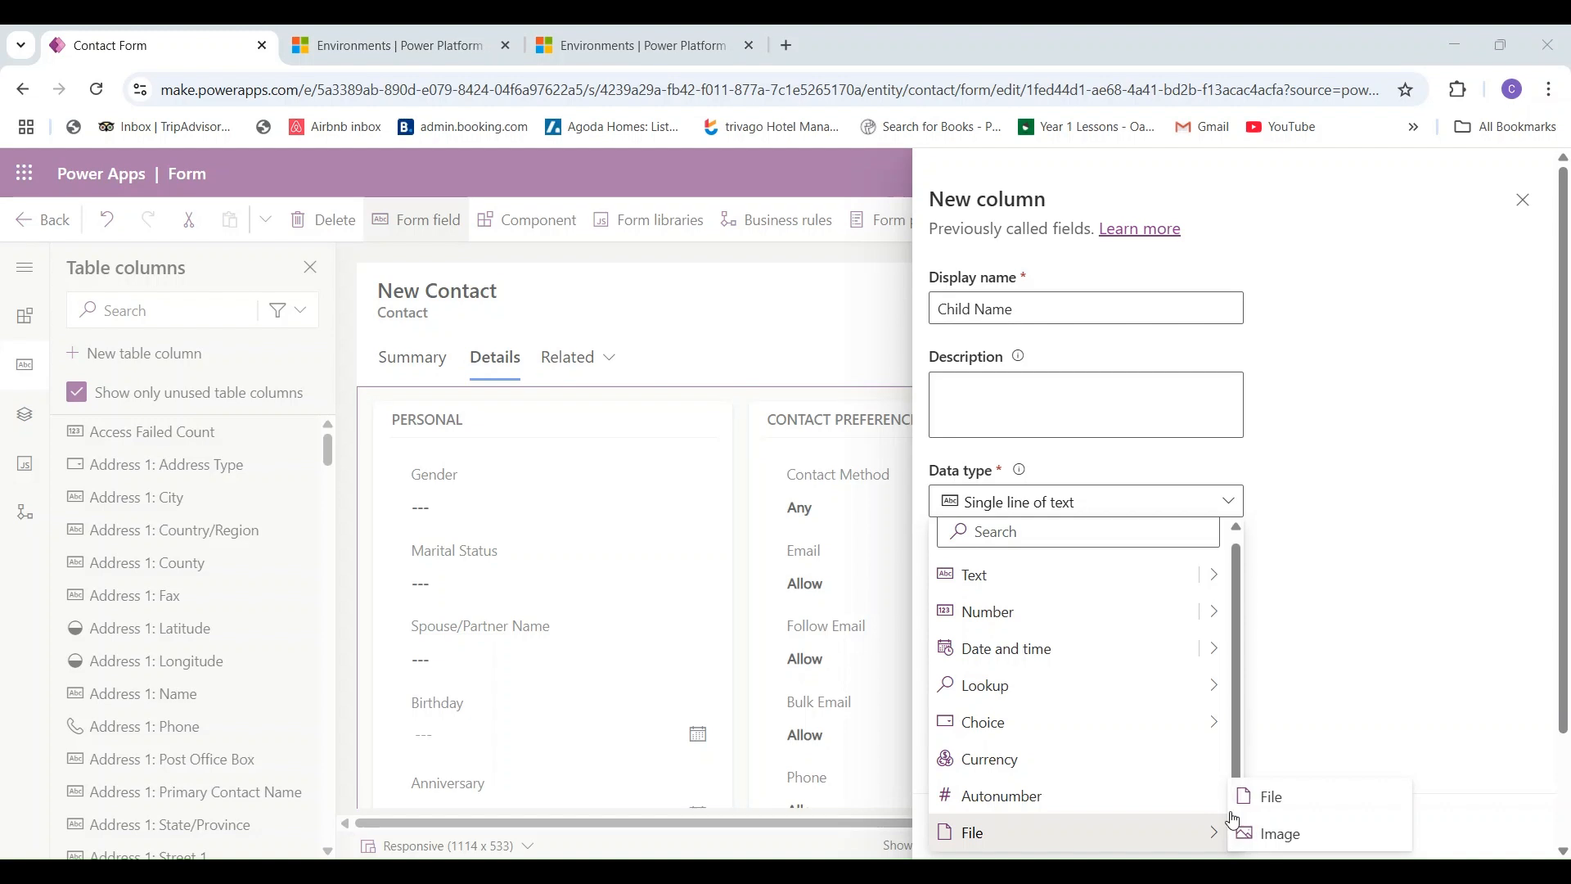
click(1241, 758)
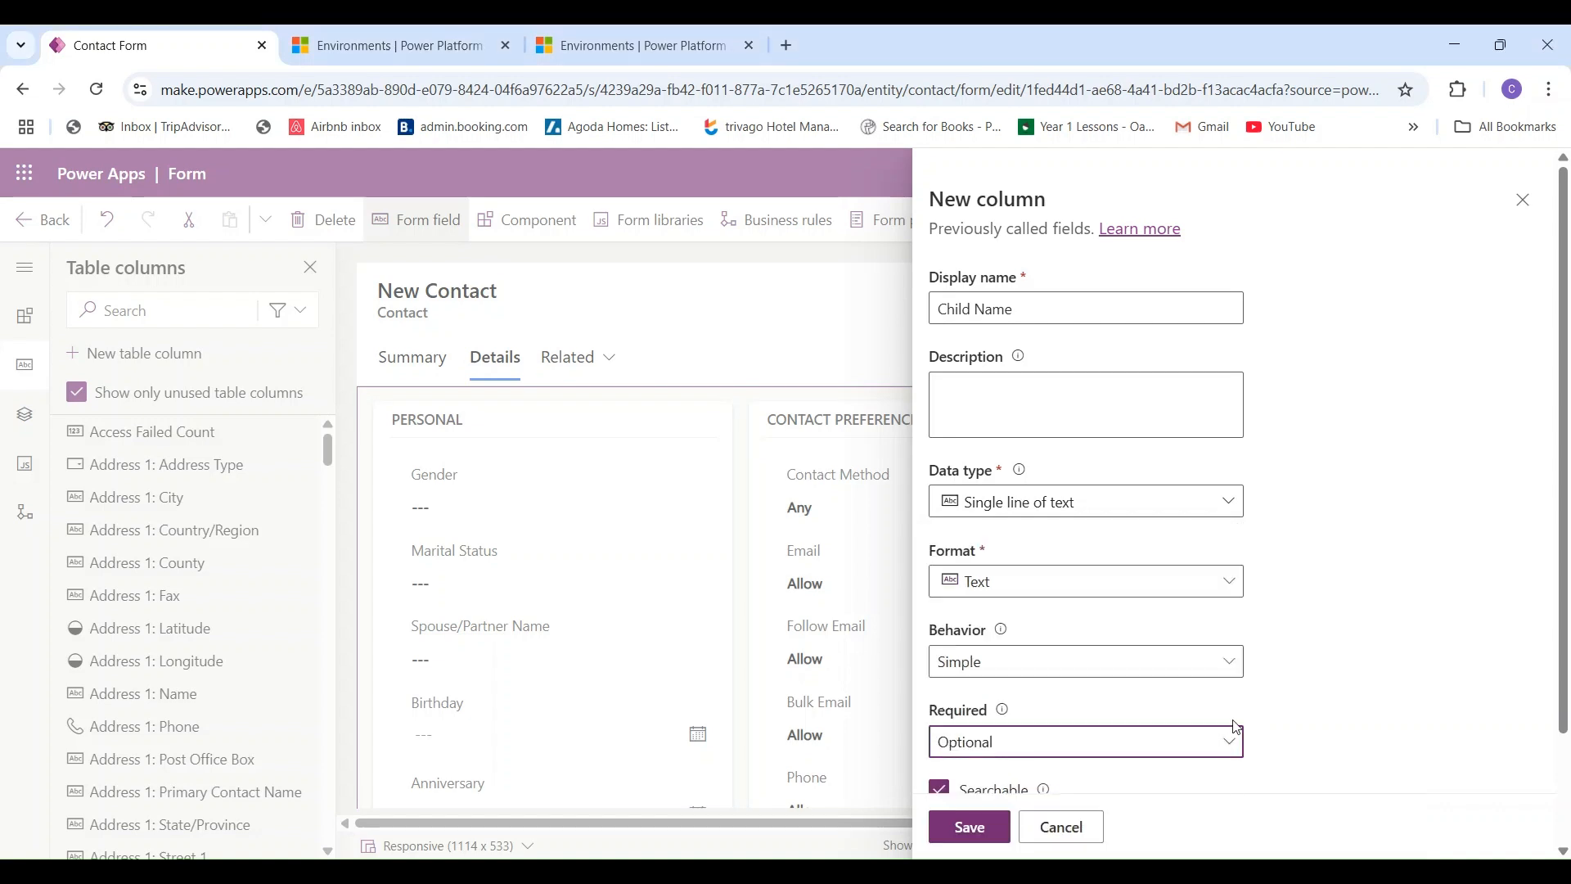
click(1230, 503)
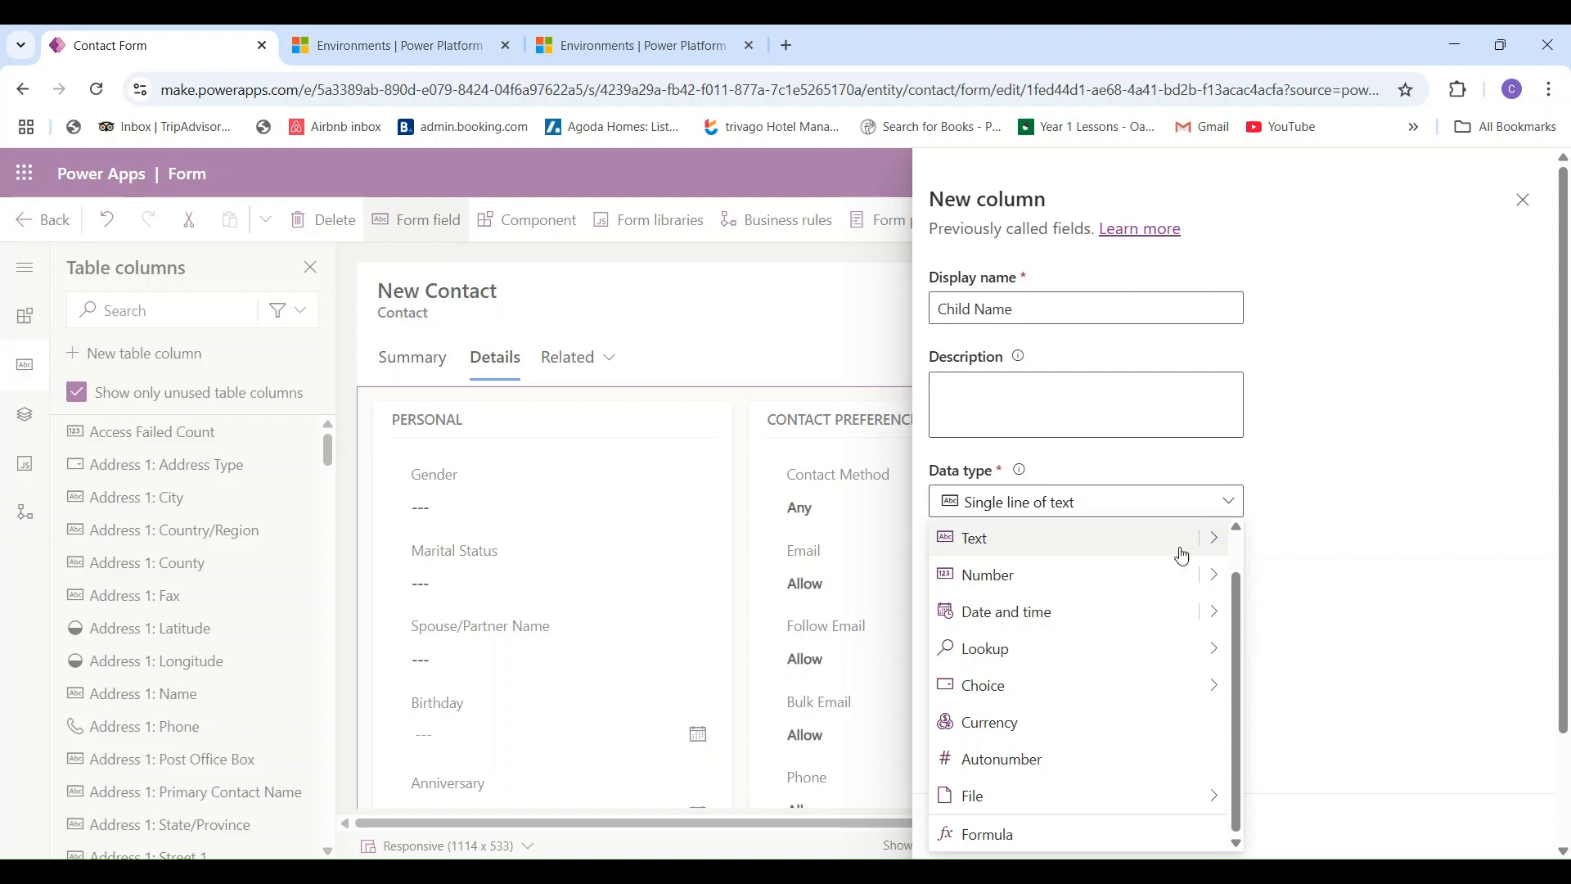
click(1147, 542)
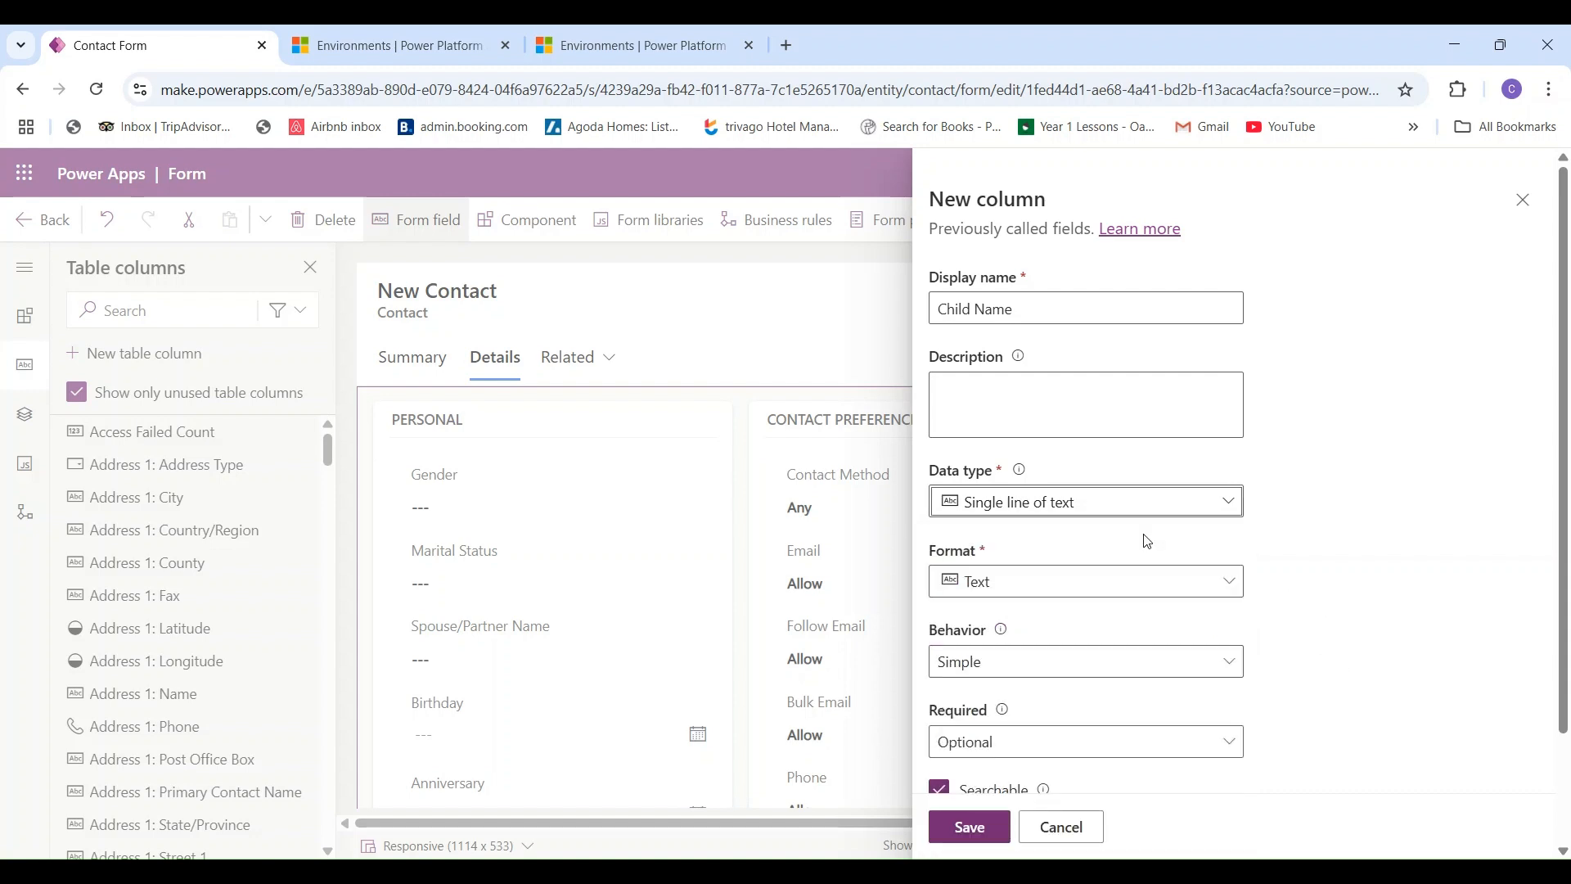
click(988, 829)
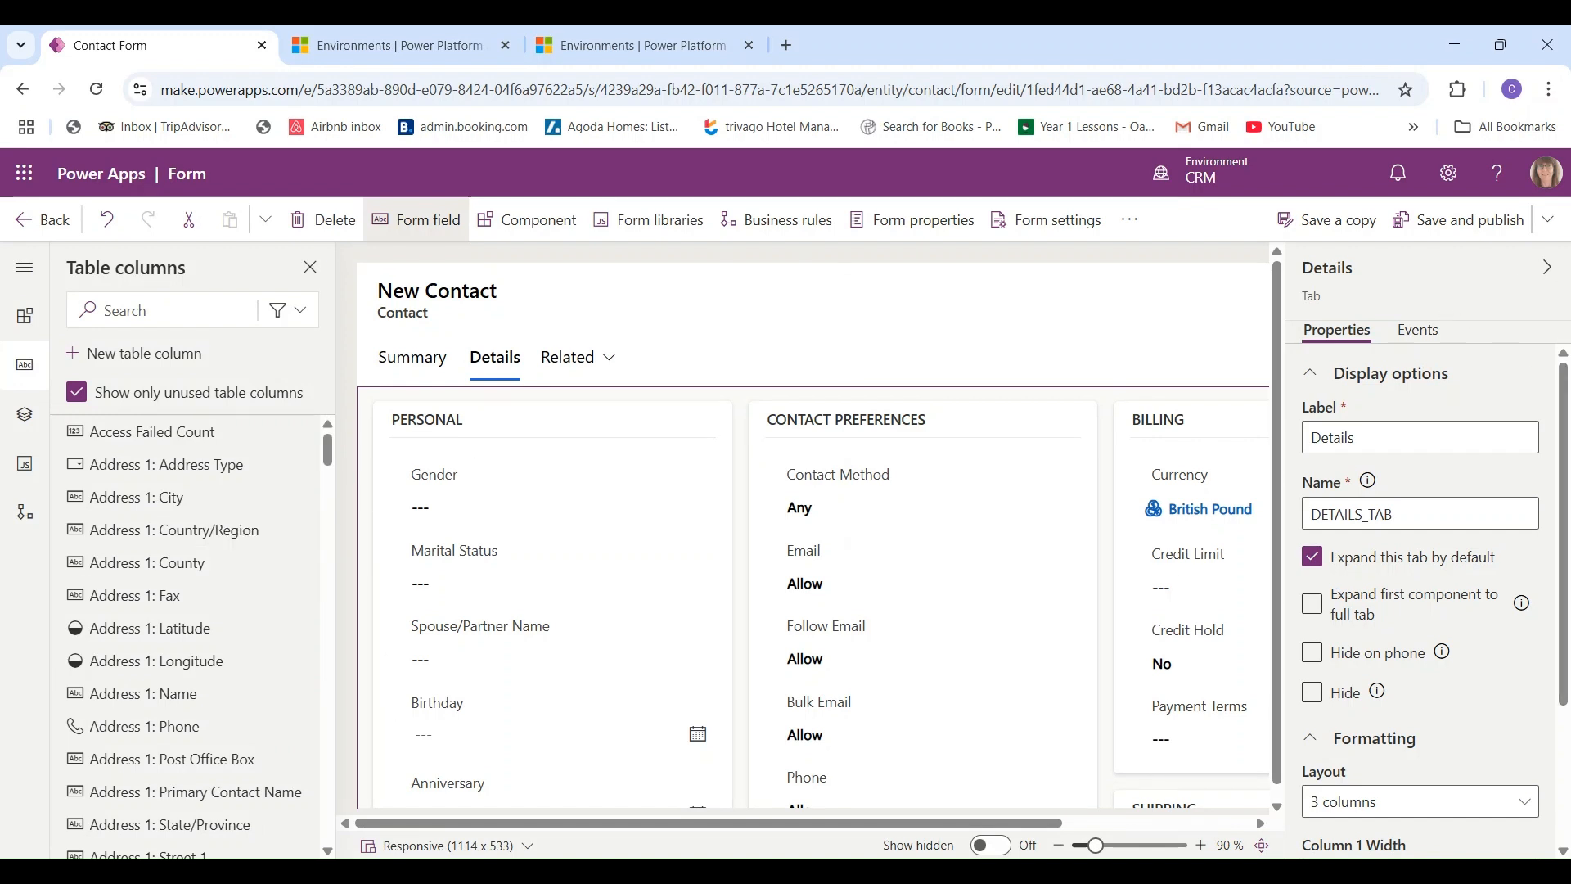
- Hide the properties pane and select the Anniversary field in the Personal section
click(1547, 269)
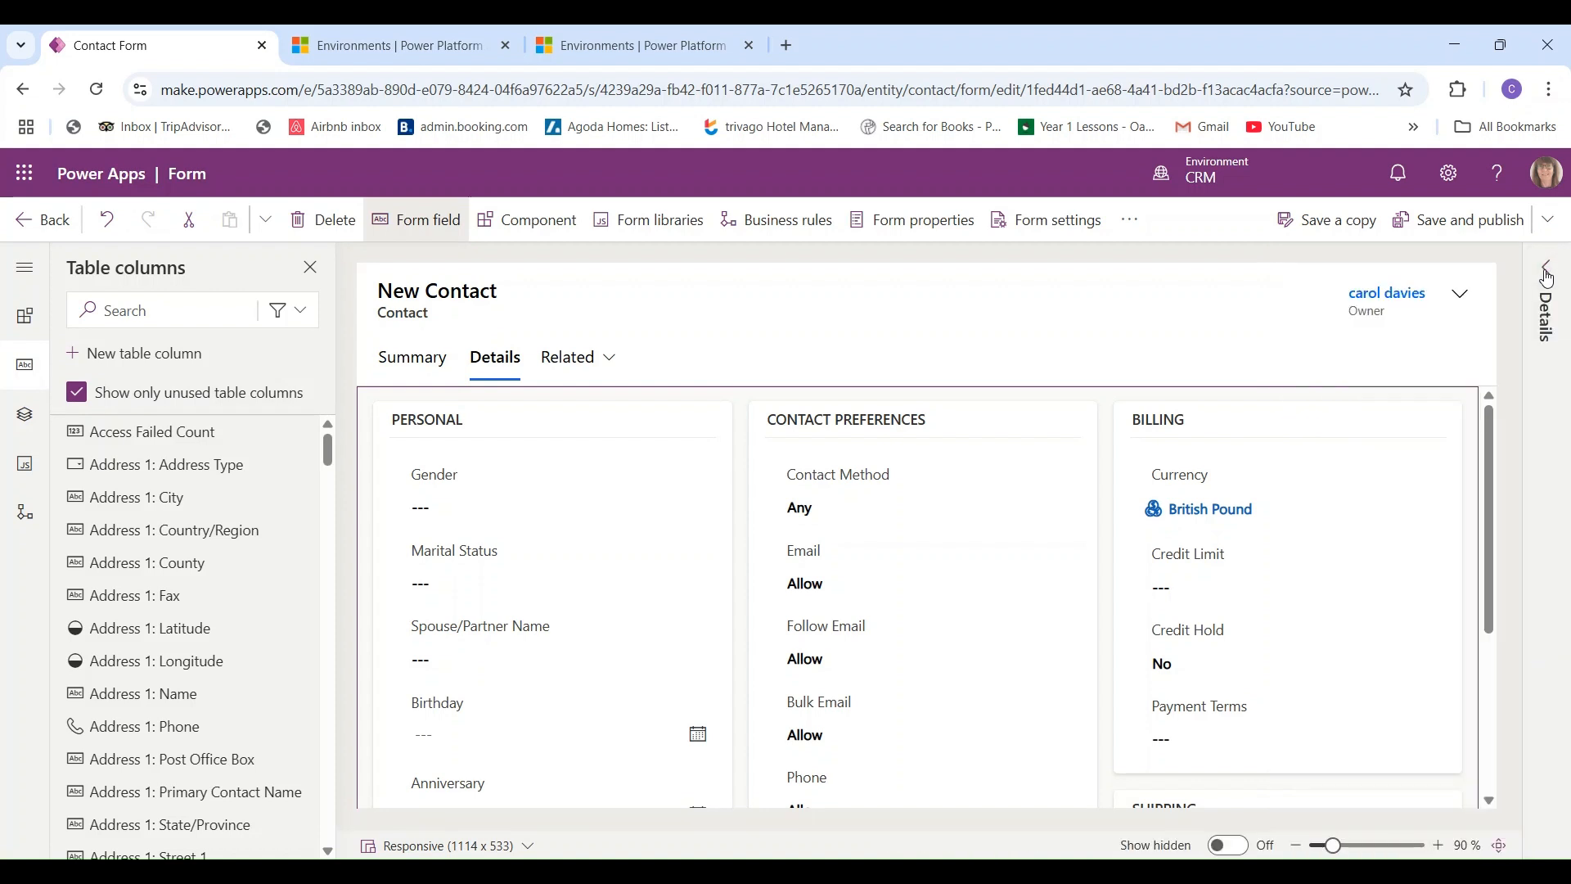
drag(1485, 456, 1463, 683)
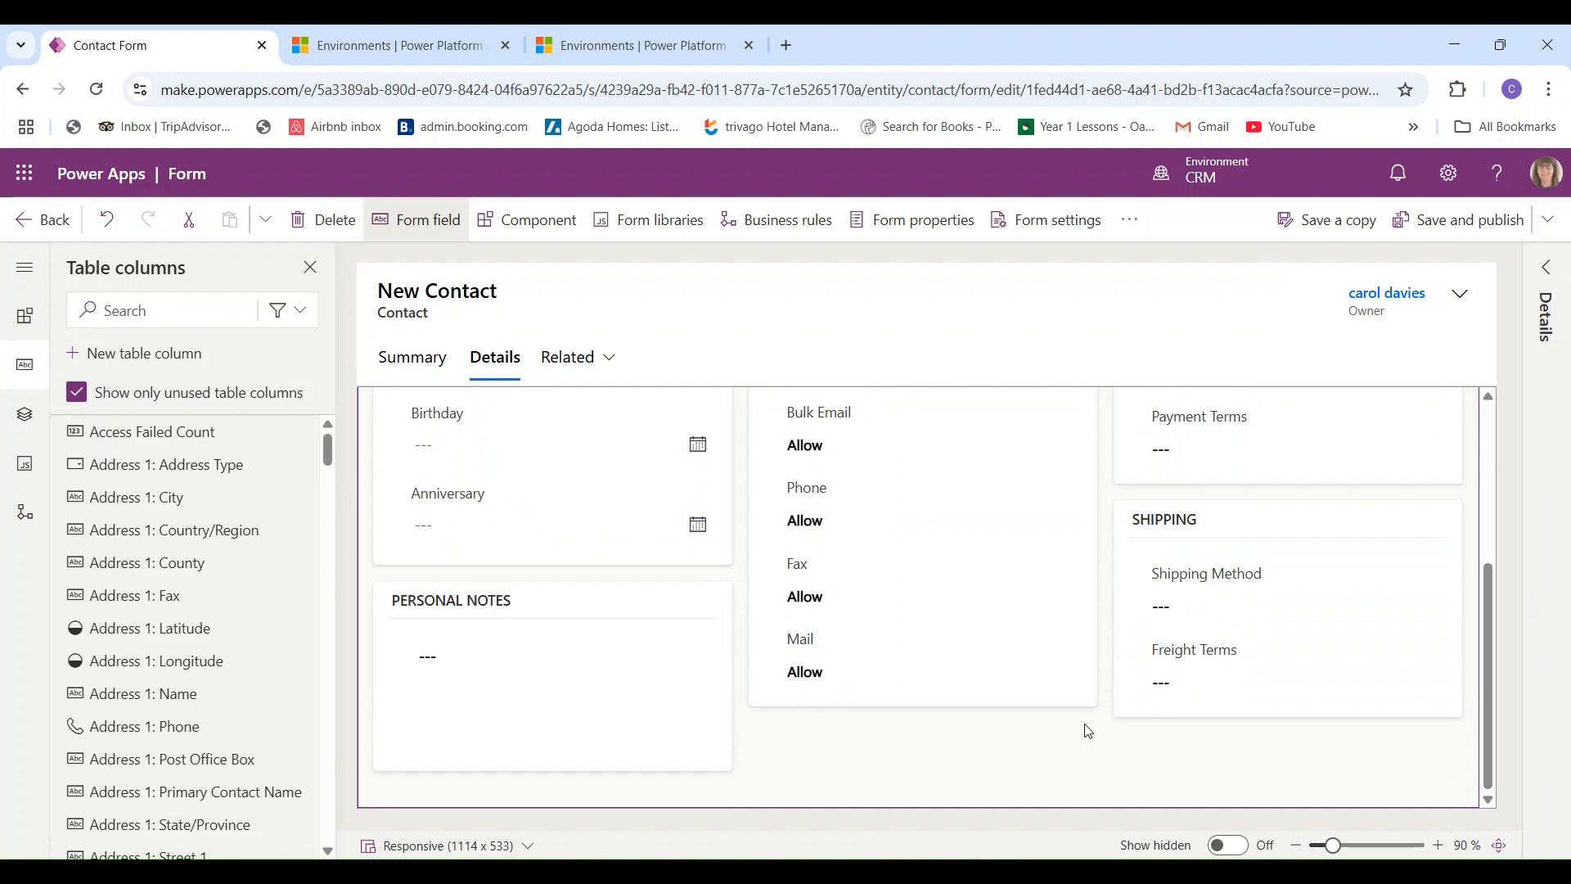
click(499, 561)
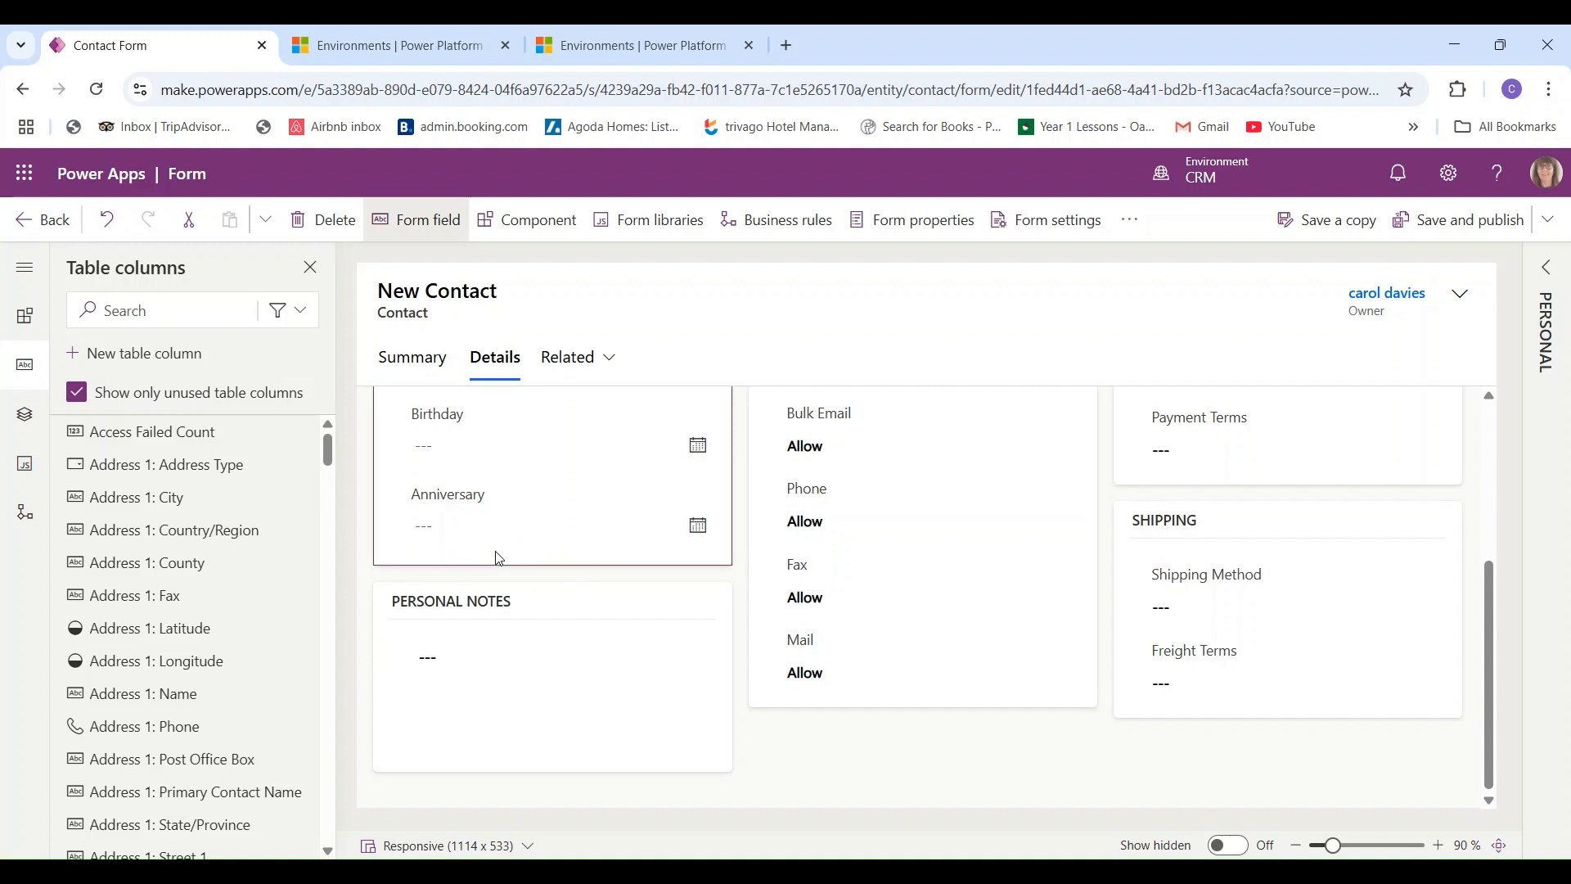
click(412, 546)
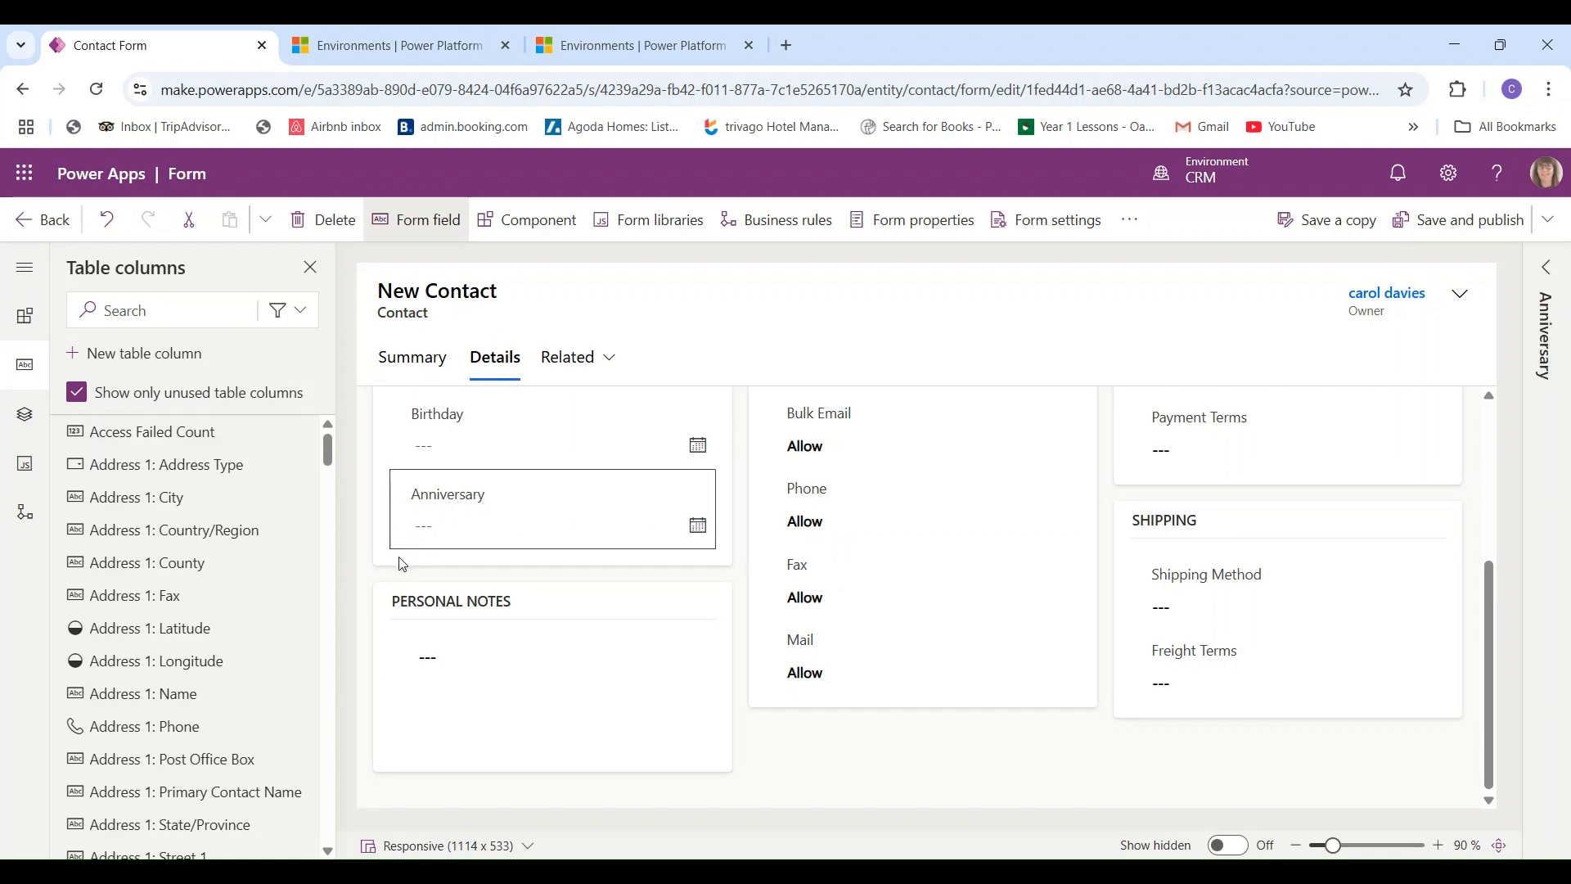
- Search the table columns for 'chil', clear the search, and bring up the type filter choices
click(136, 310)
text(chil)
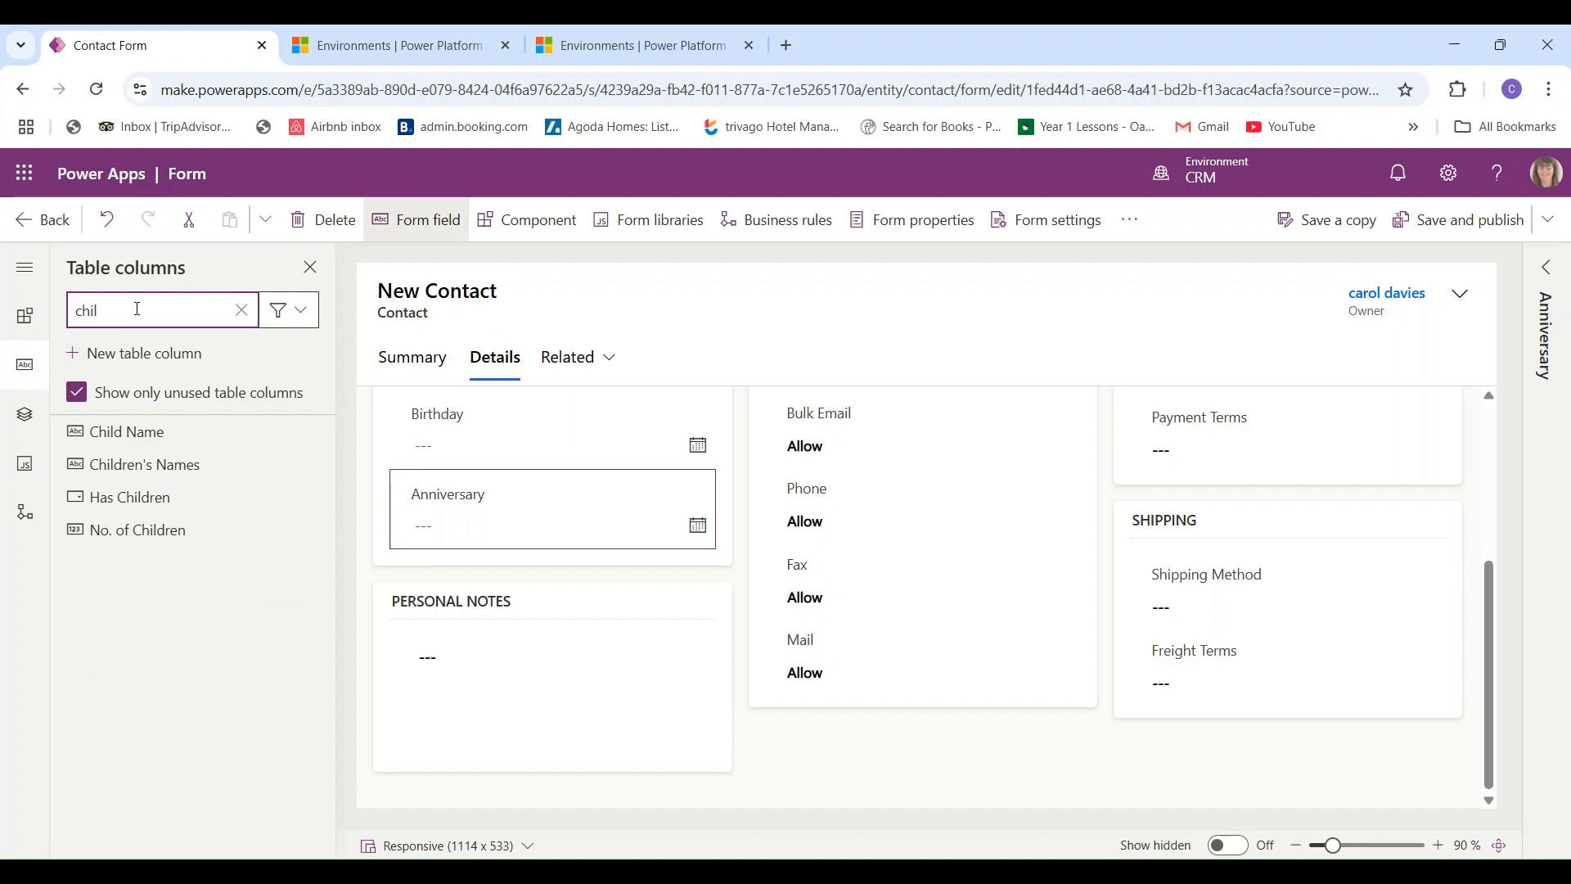
key(BackSpace)
key(BackSpace)
key(BackSpace)
key(BackSpace)
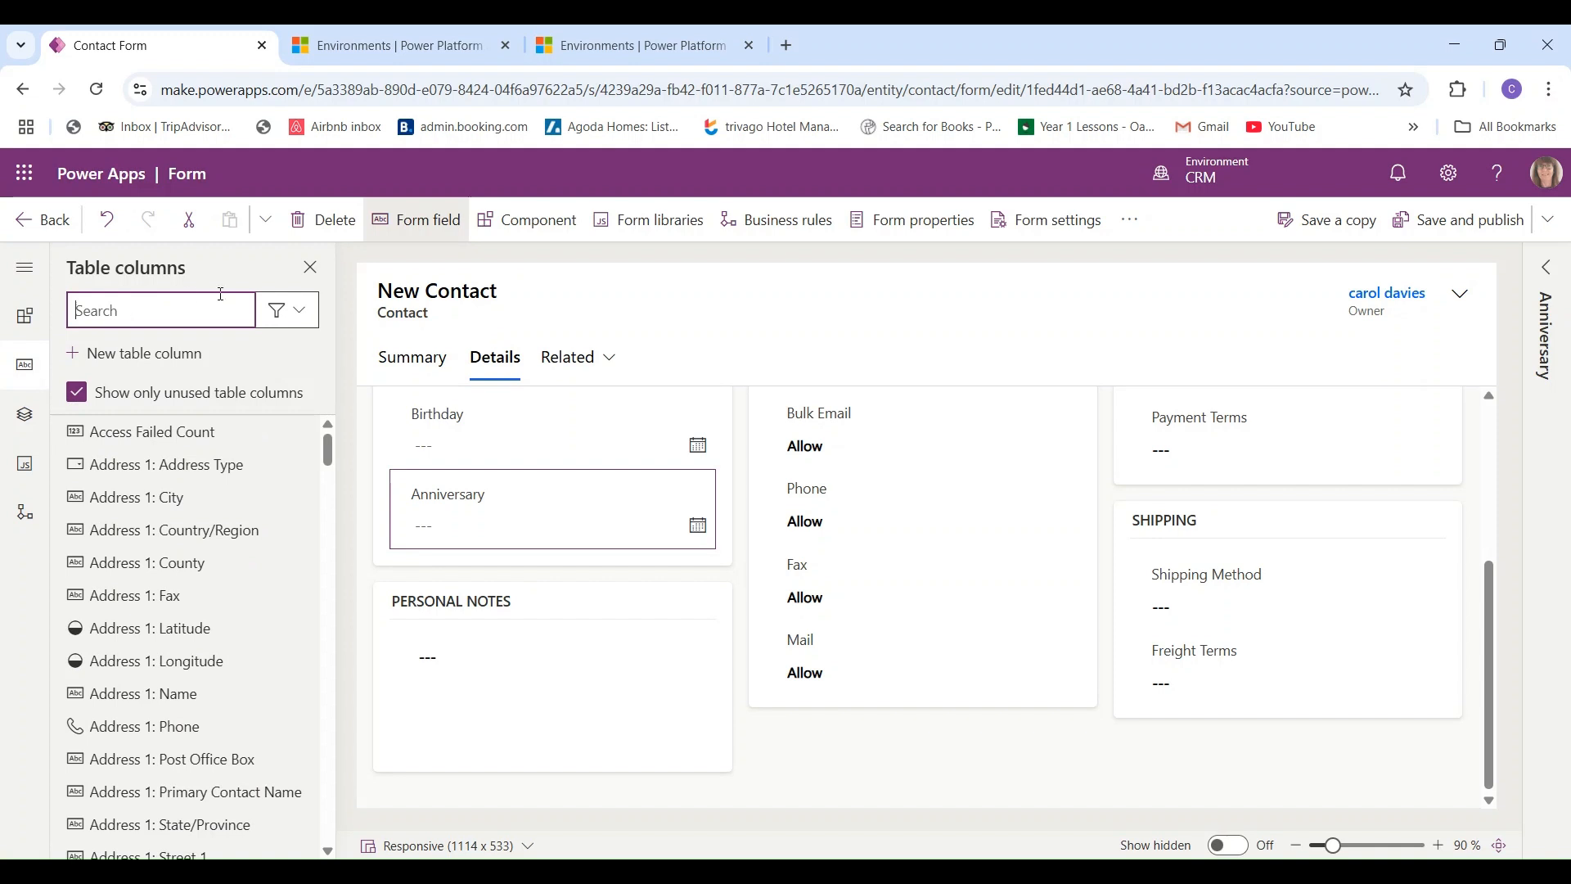
click(300, 318)
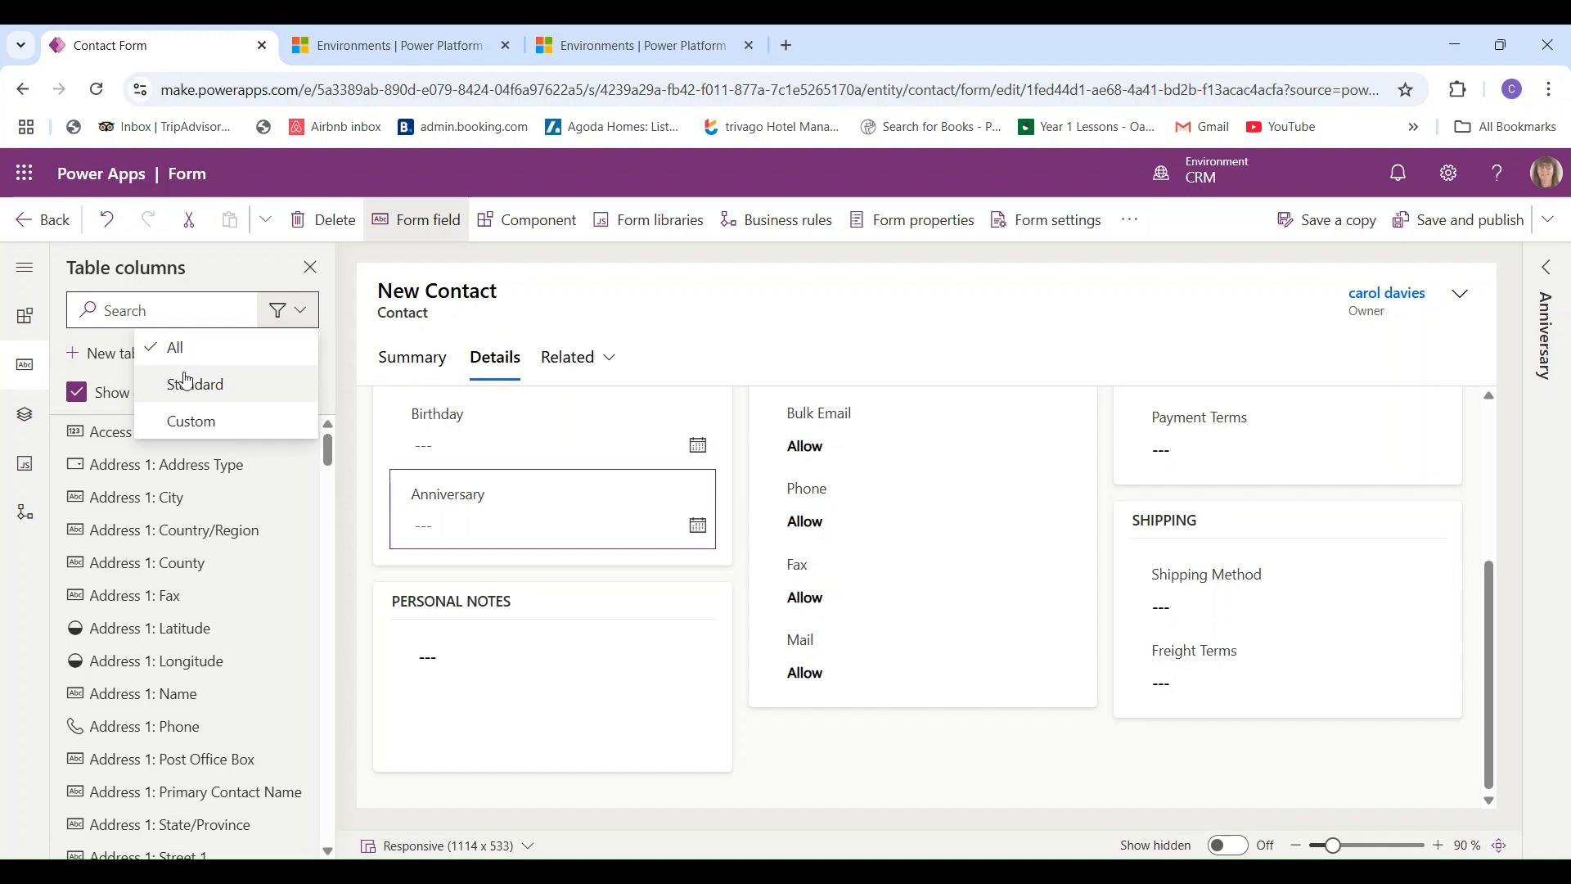
- Filter the table columns to Custom, keeping only unused columns listed
click(192, 421)
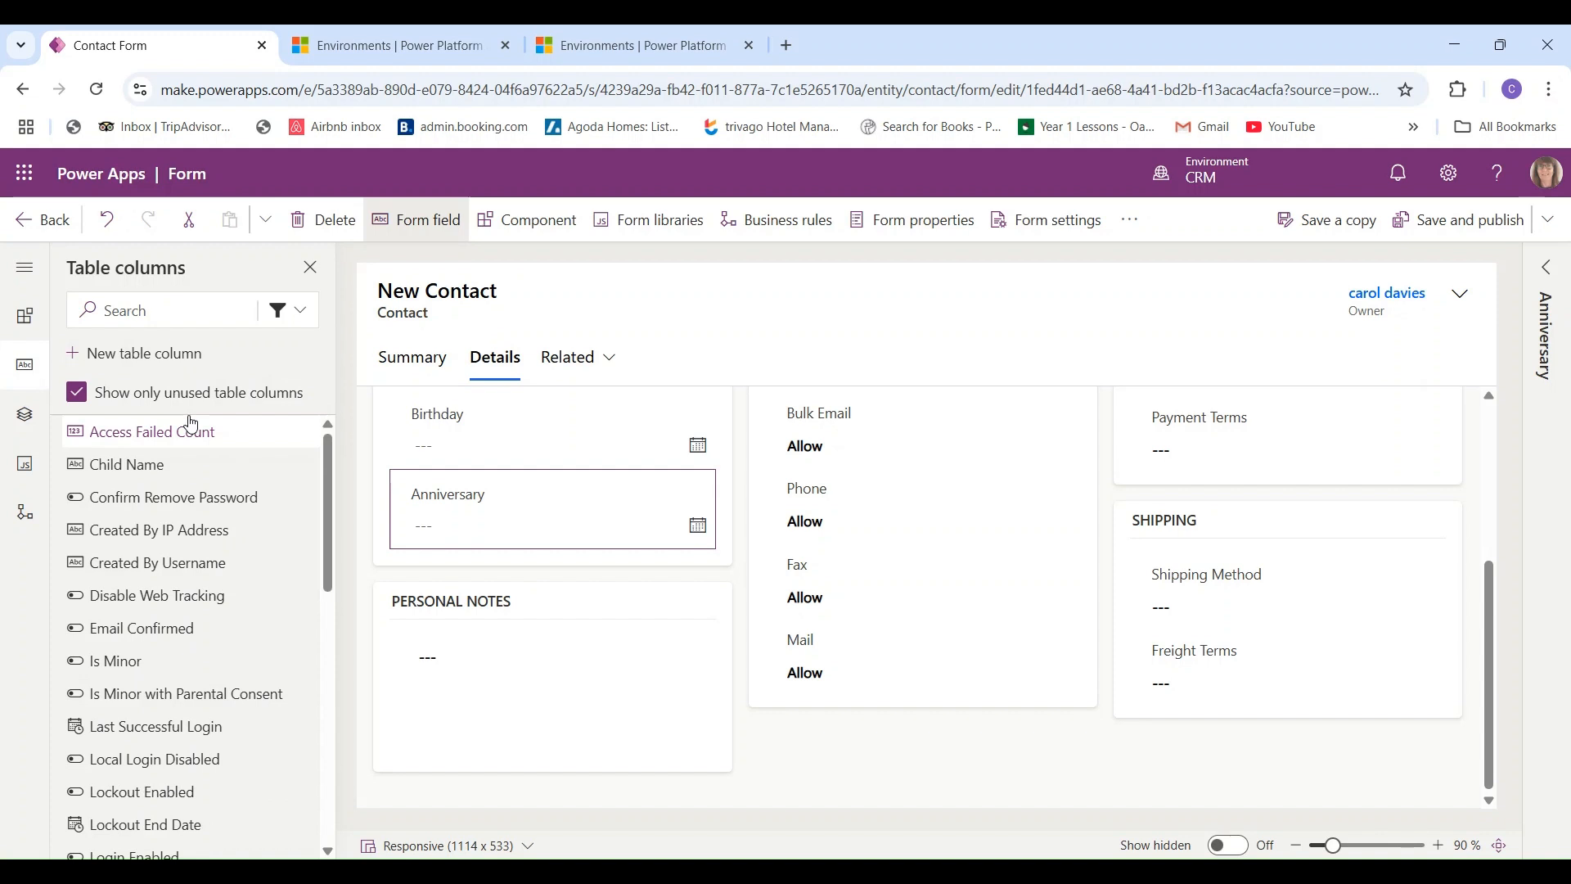
mouse_move(173, 471)
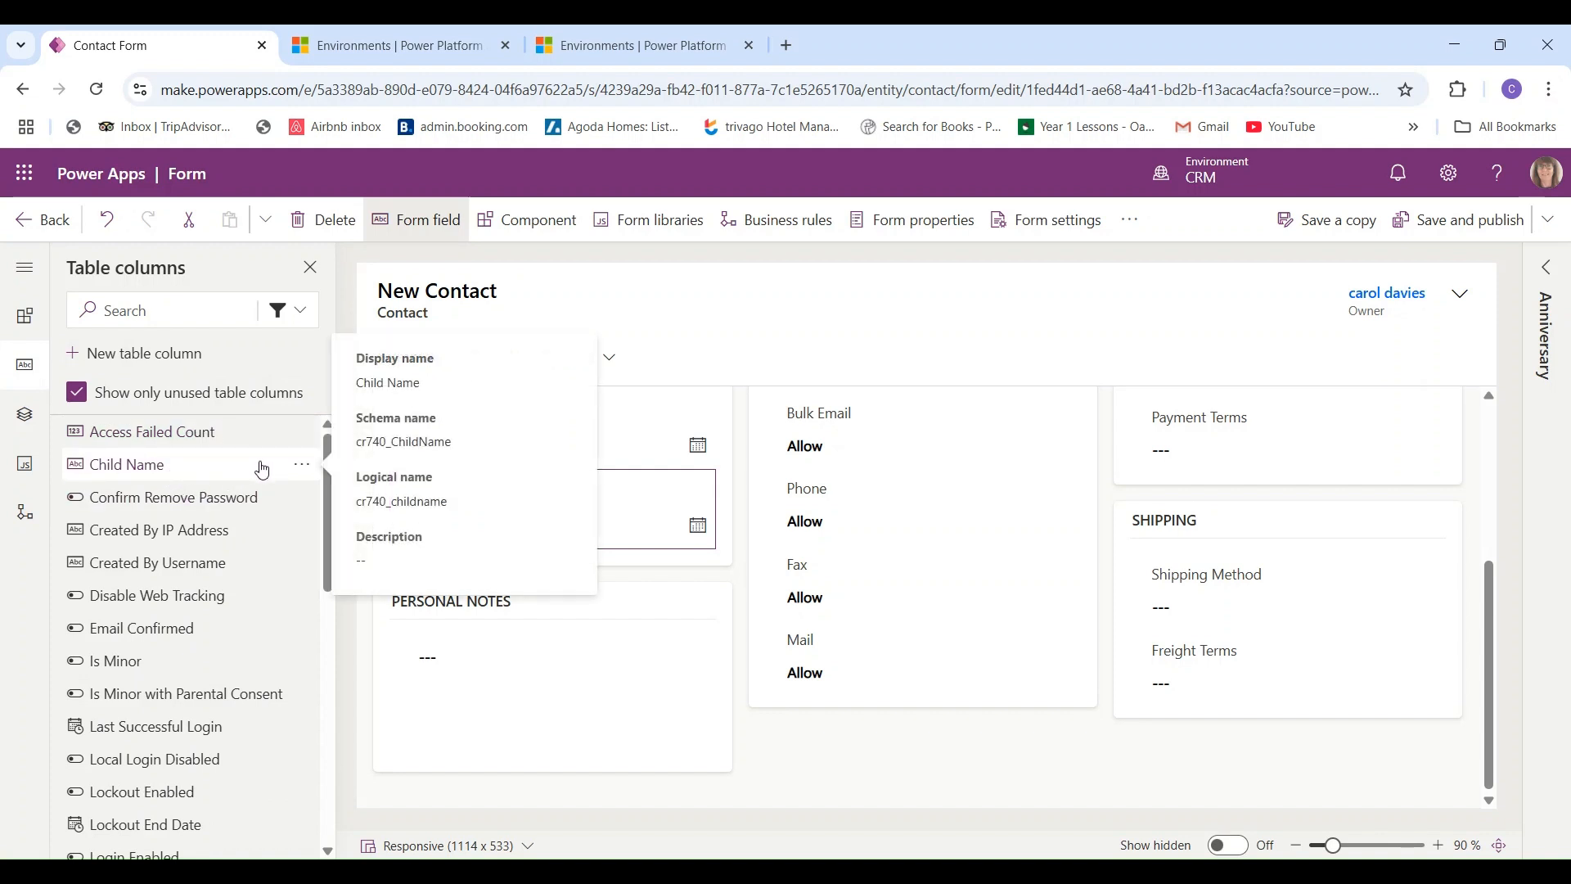
mouse_move(331, 518)
mouse_down()
mouse_move(324, 770)
mouse_move(309, 513)
mouse_up()
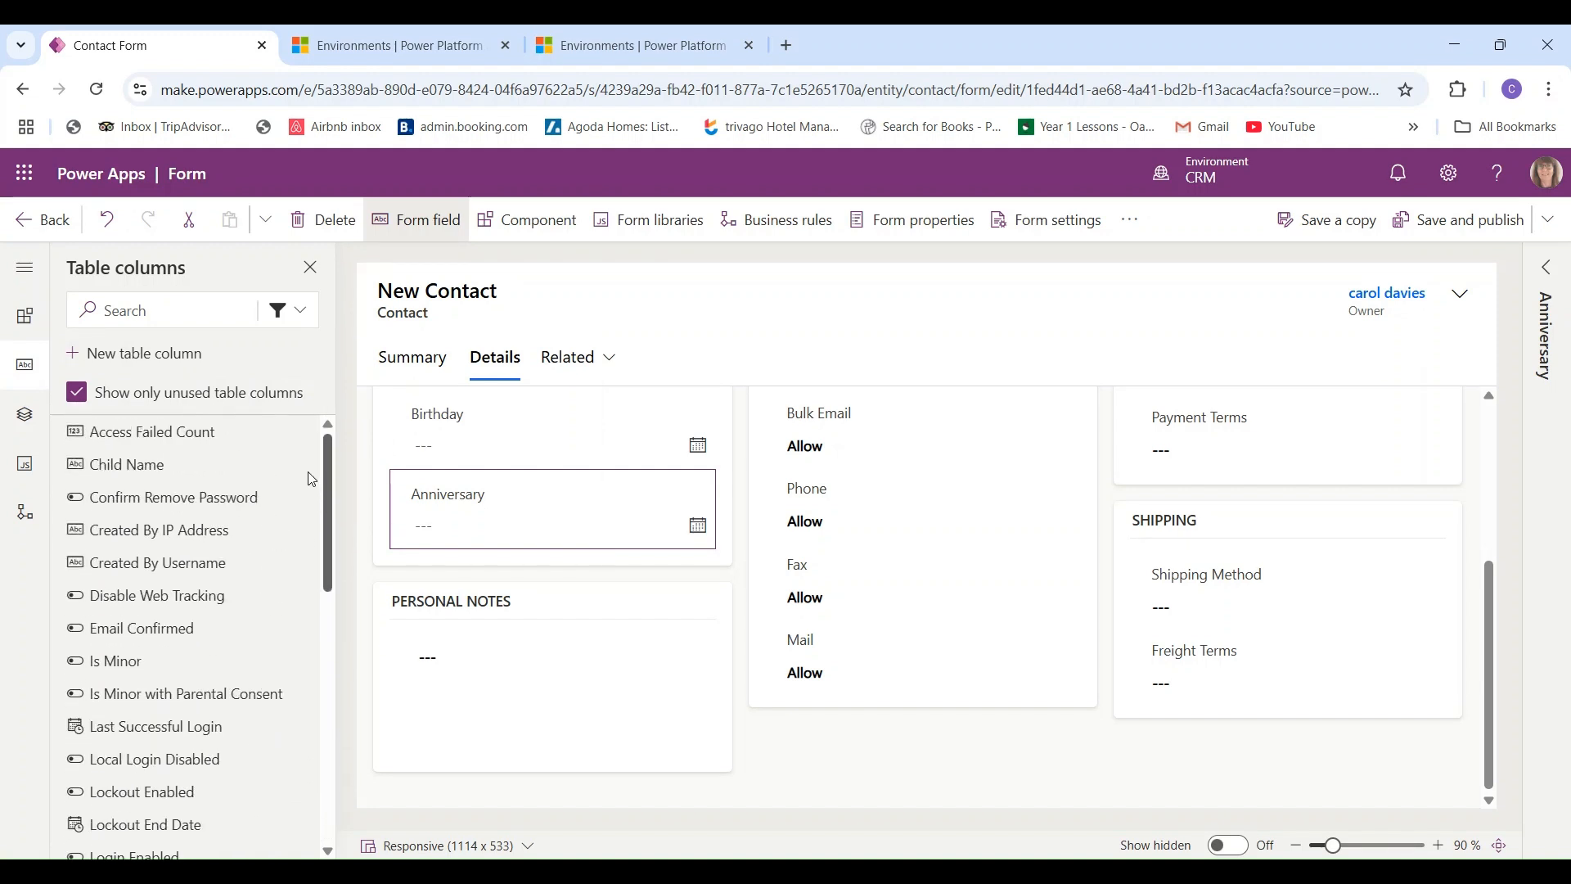
mouse_move(80, 483)
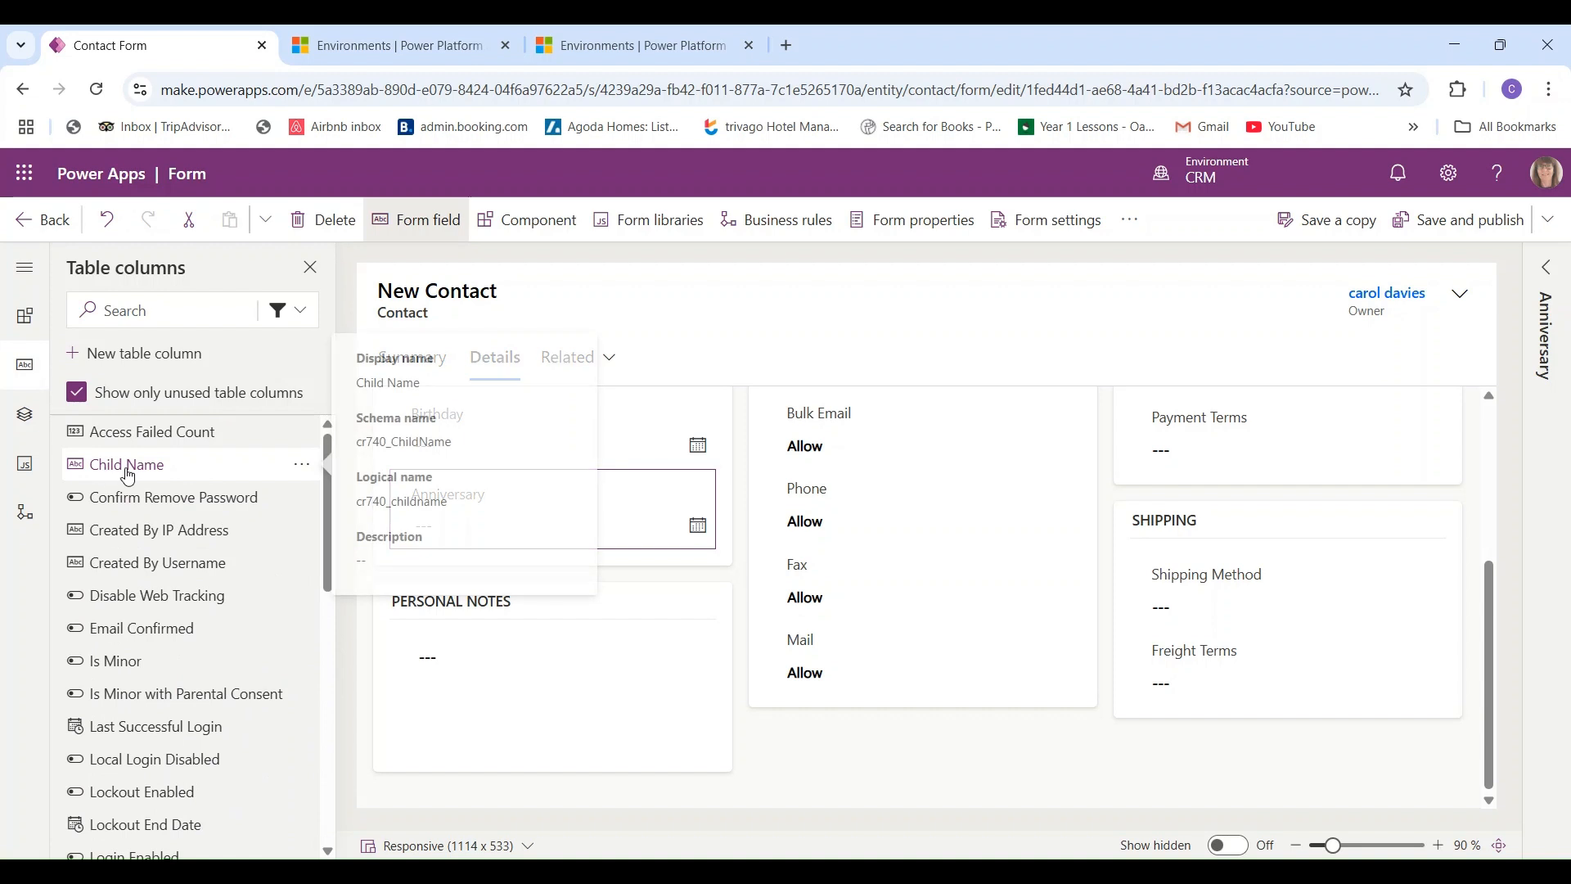
click(78, 397)
click(78, 395)
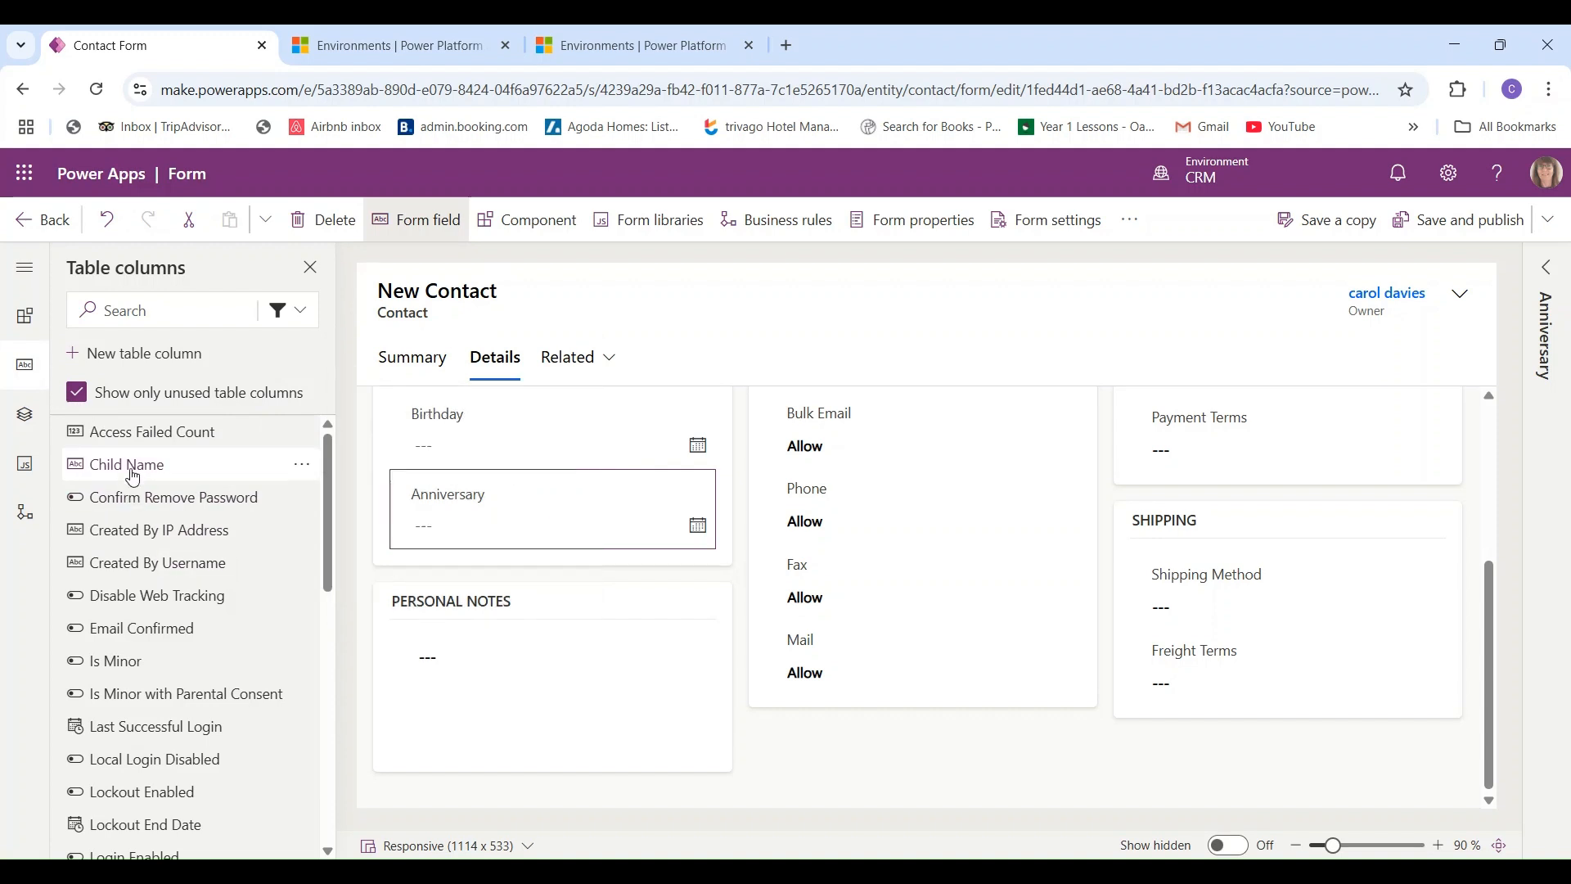
- Insert the Child Name field below Anniversary in the Personal section
click(412, 547)
click(432, 548)
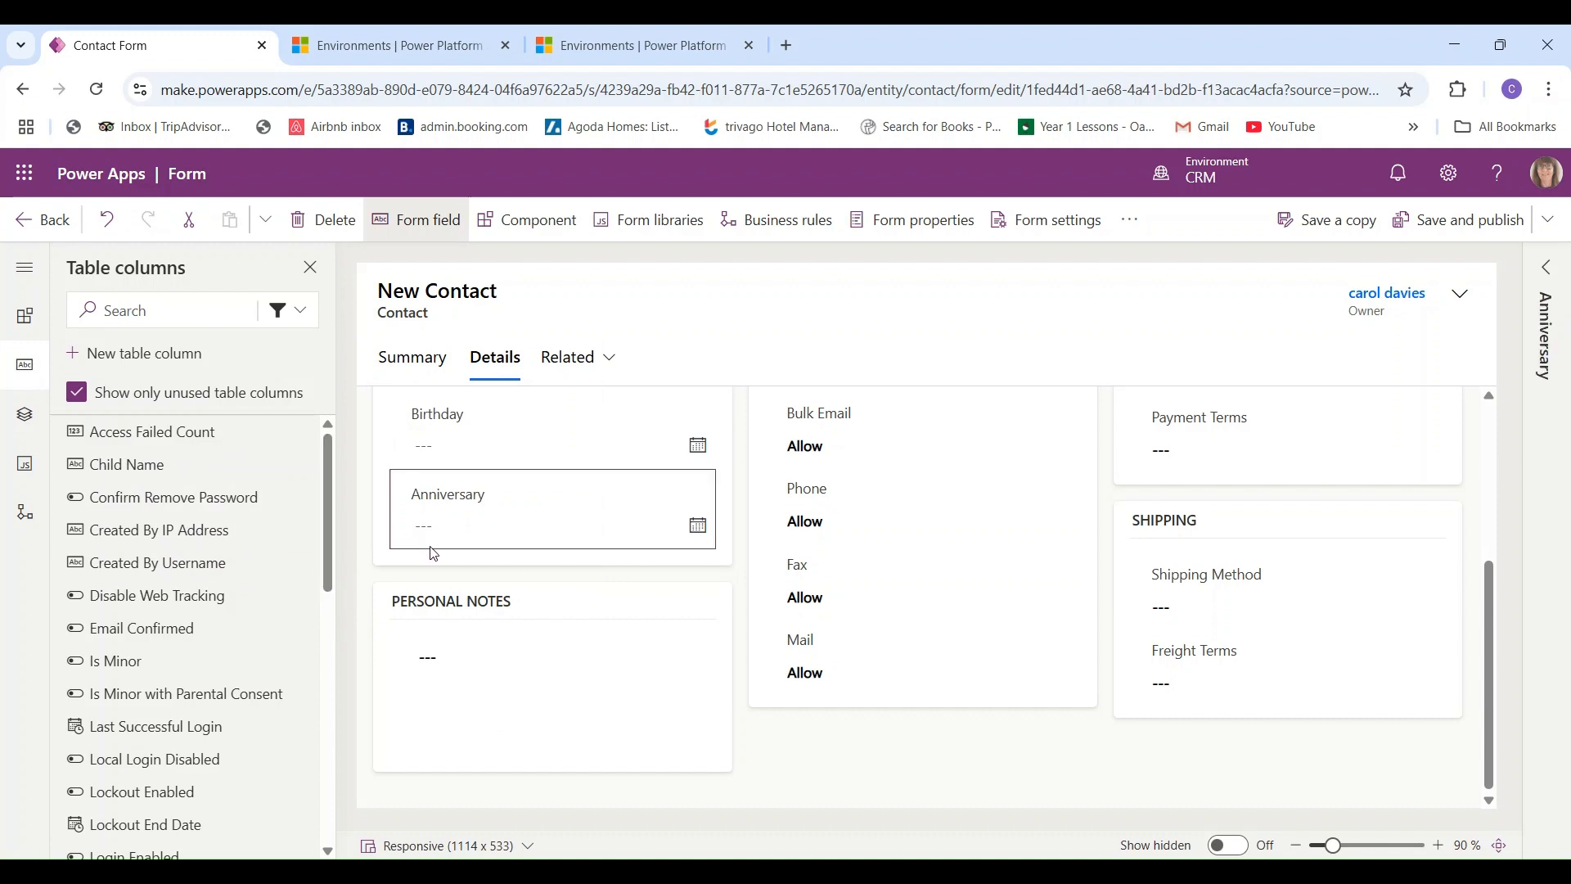
click(139, 467)
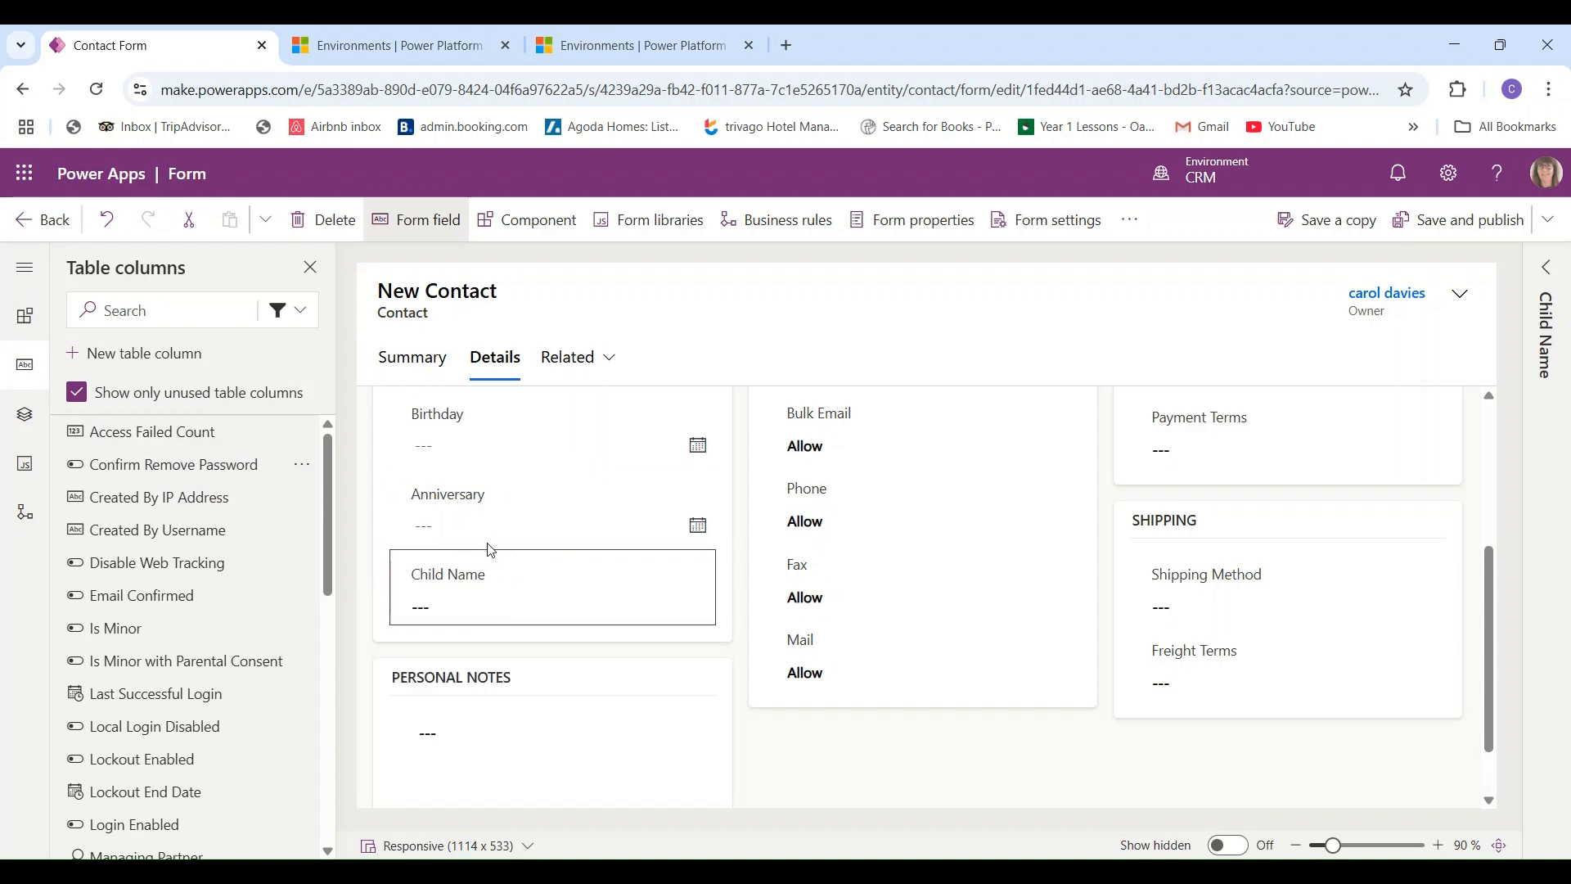
click(488, 544)
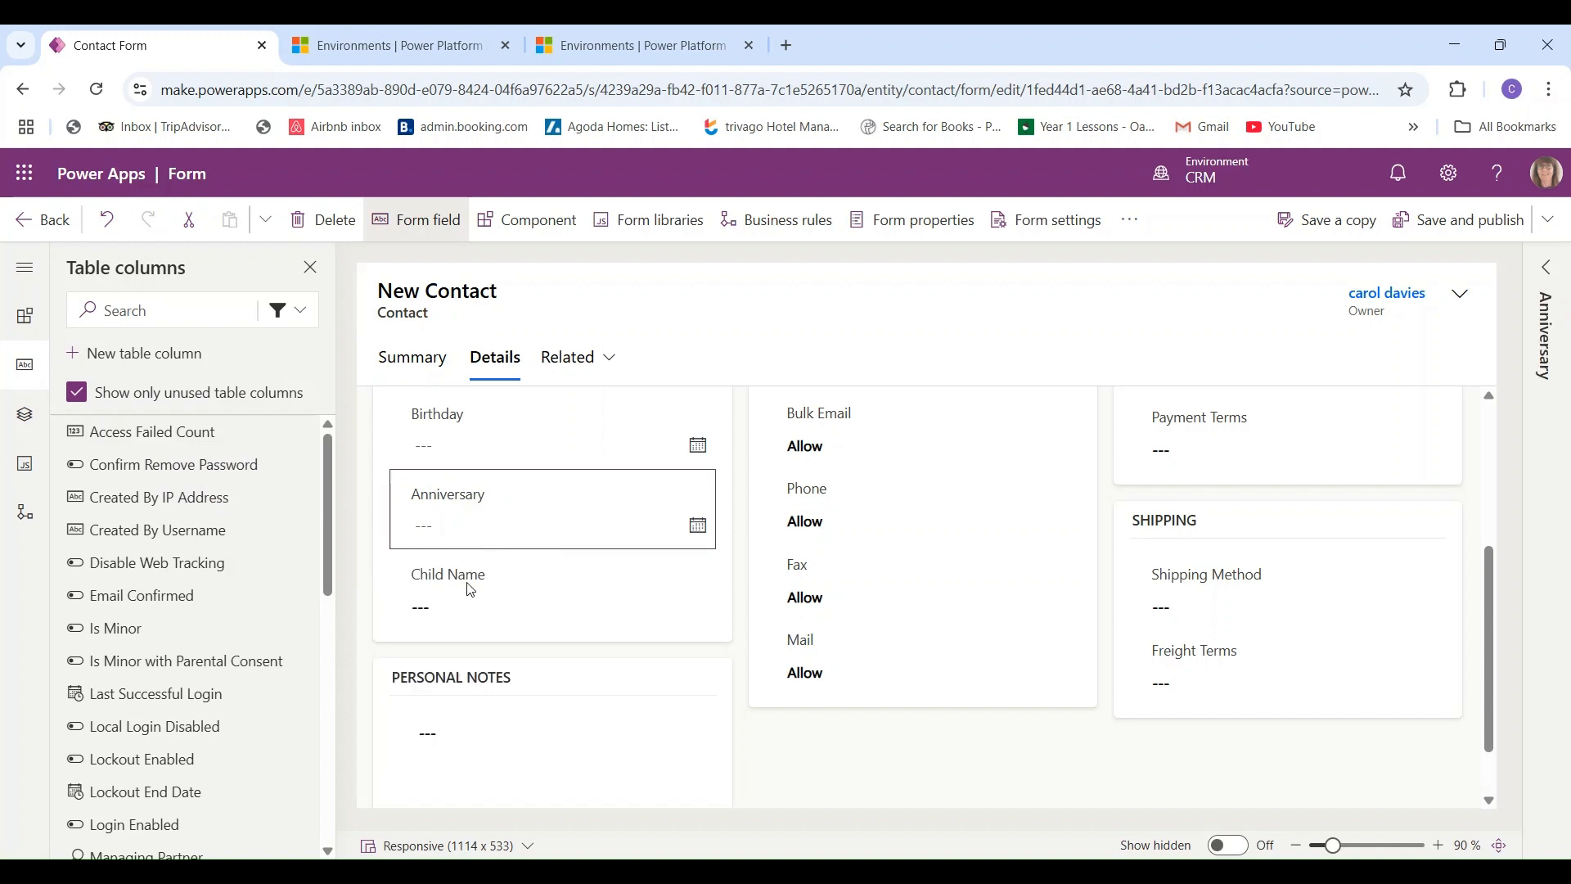
- Start a new column named 'Texts and/or email' with the Choice data type
click(179, 360)
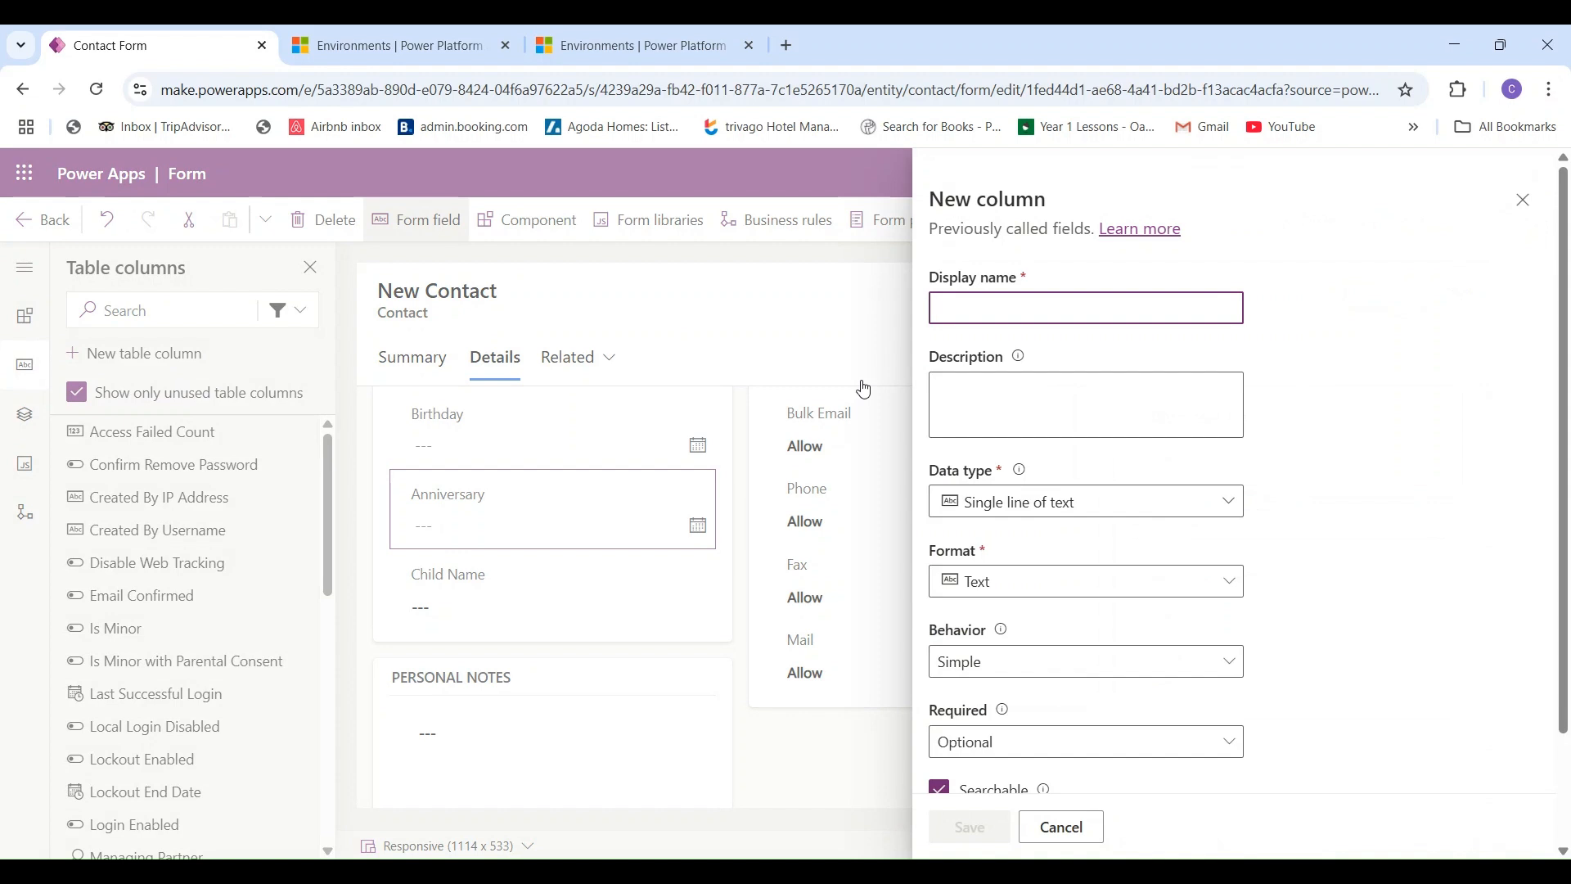
text(Tex)
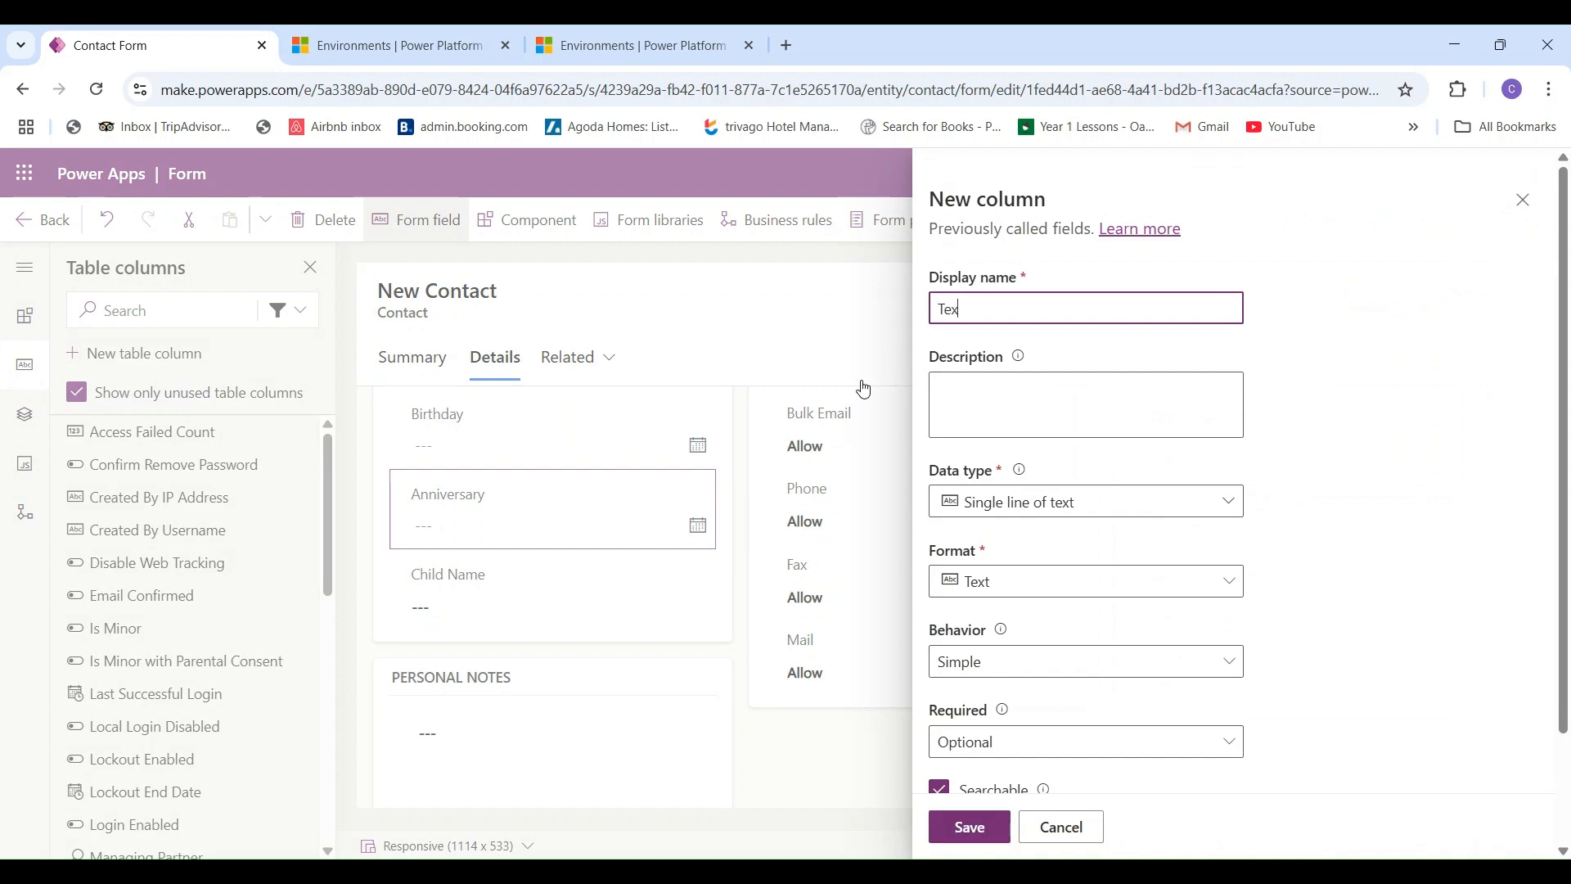
text(ts and or)
key(BackSpace)
key(BackSpace)
text(/or email)
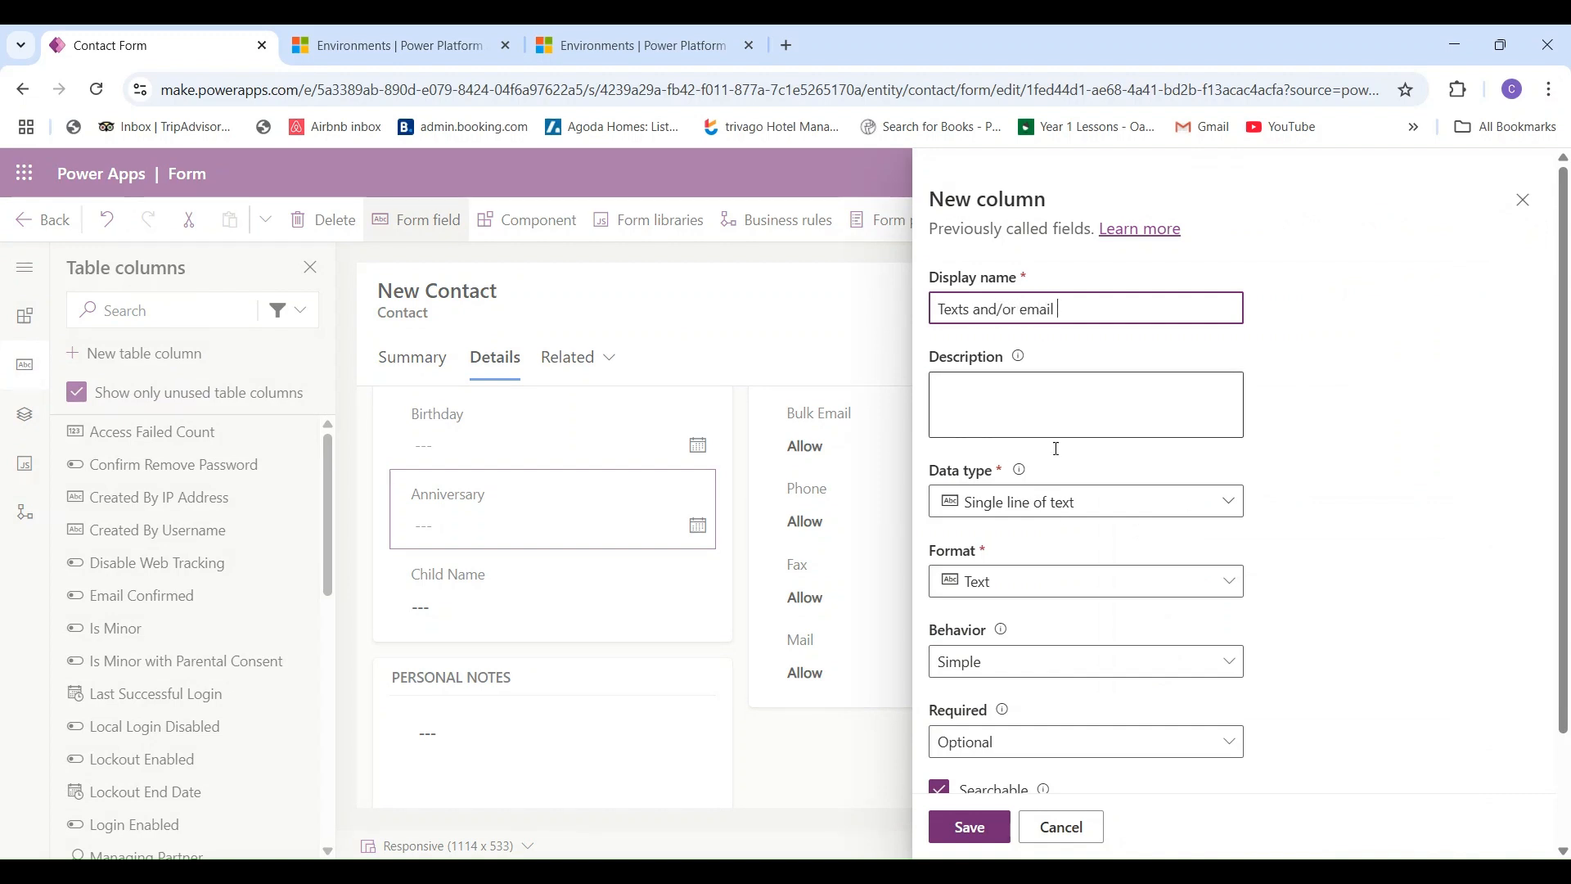
click(1227, 506)
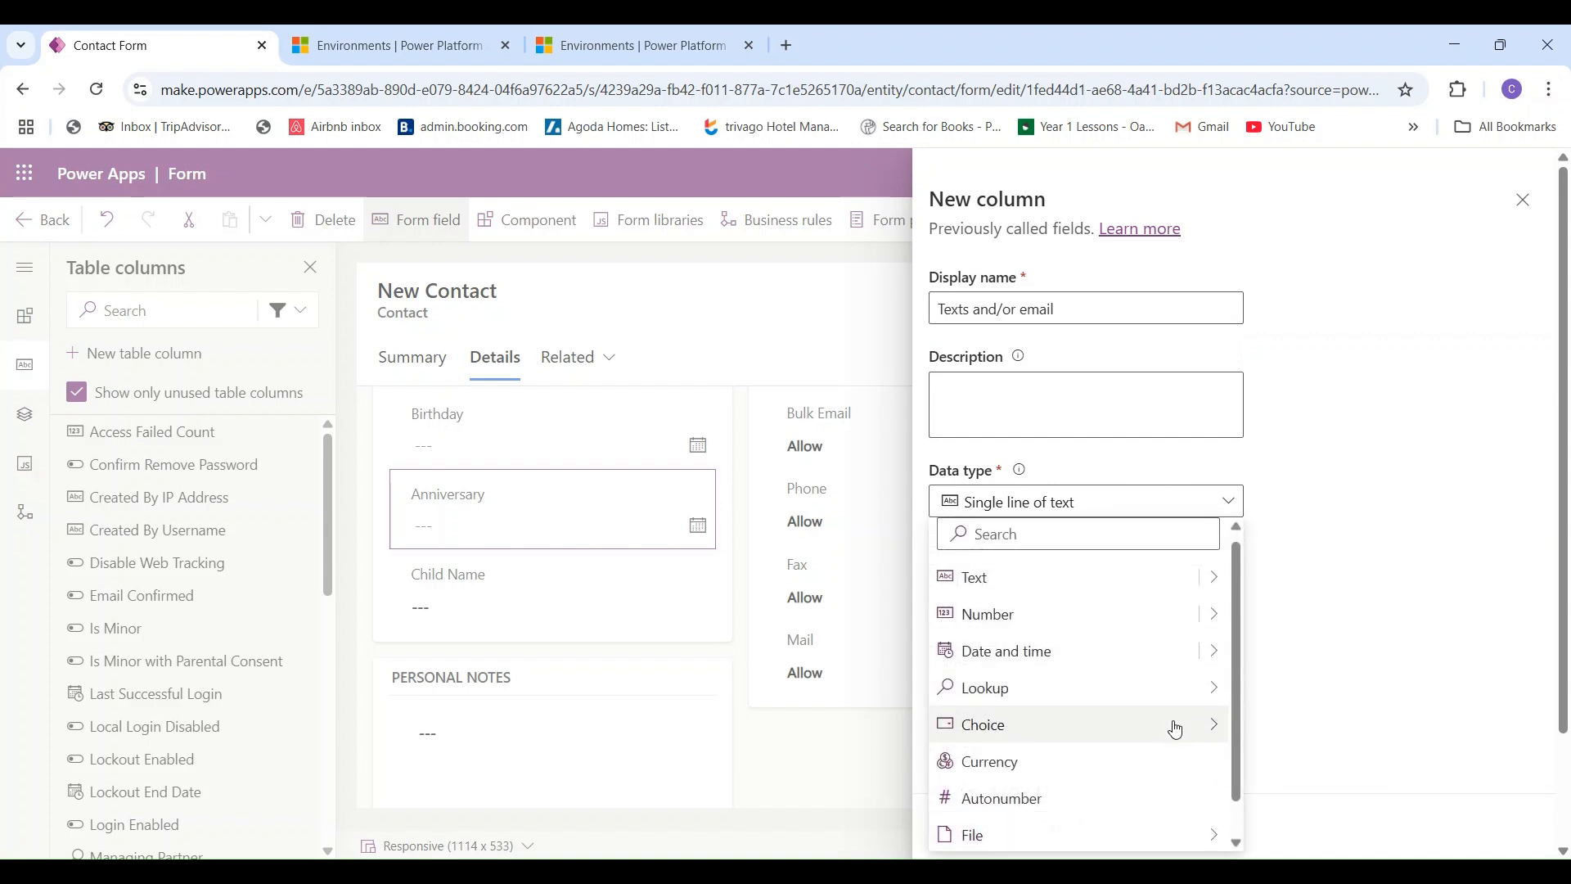
mouse_move(1175, 725)
click(1268, 726)
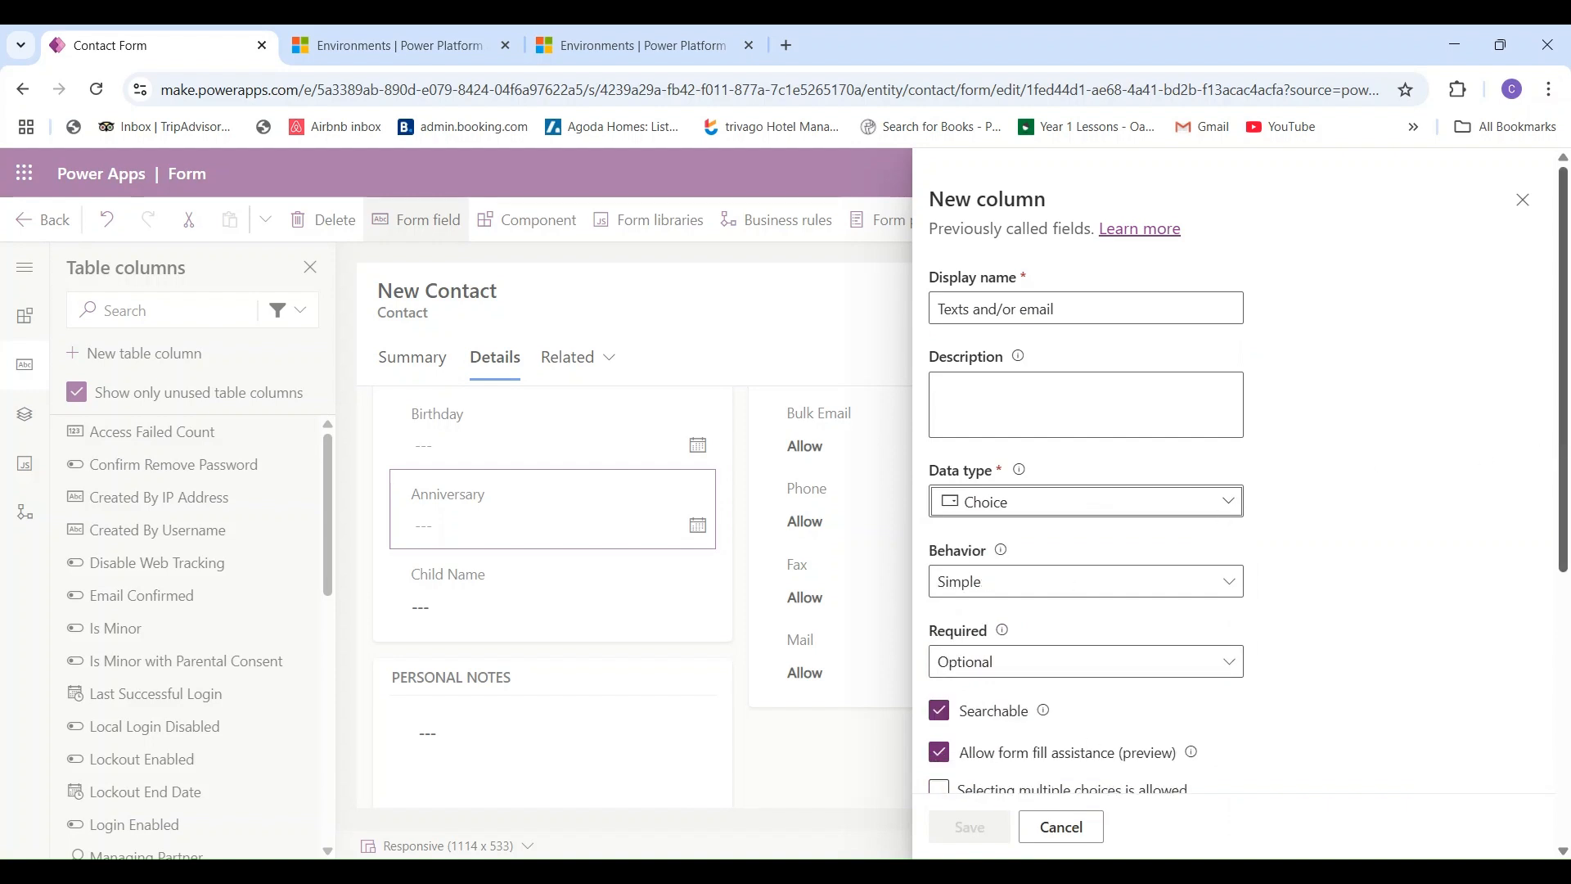
scroll(1186, 741, down, 2)
scroll(1211, 818, down, 4)
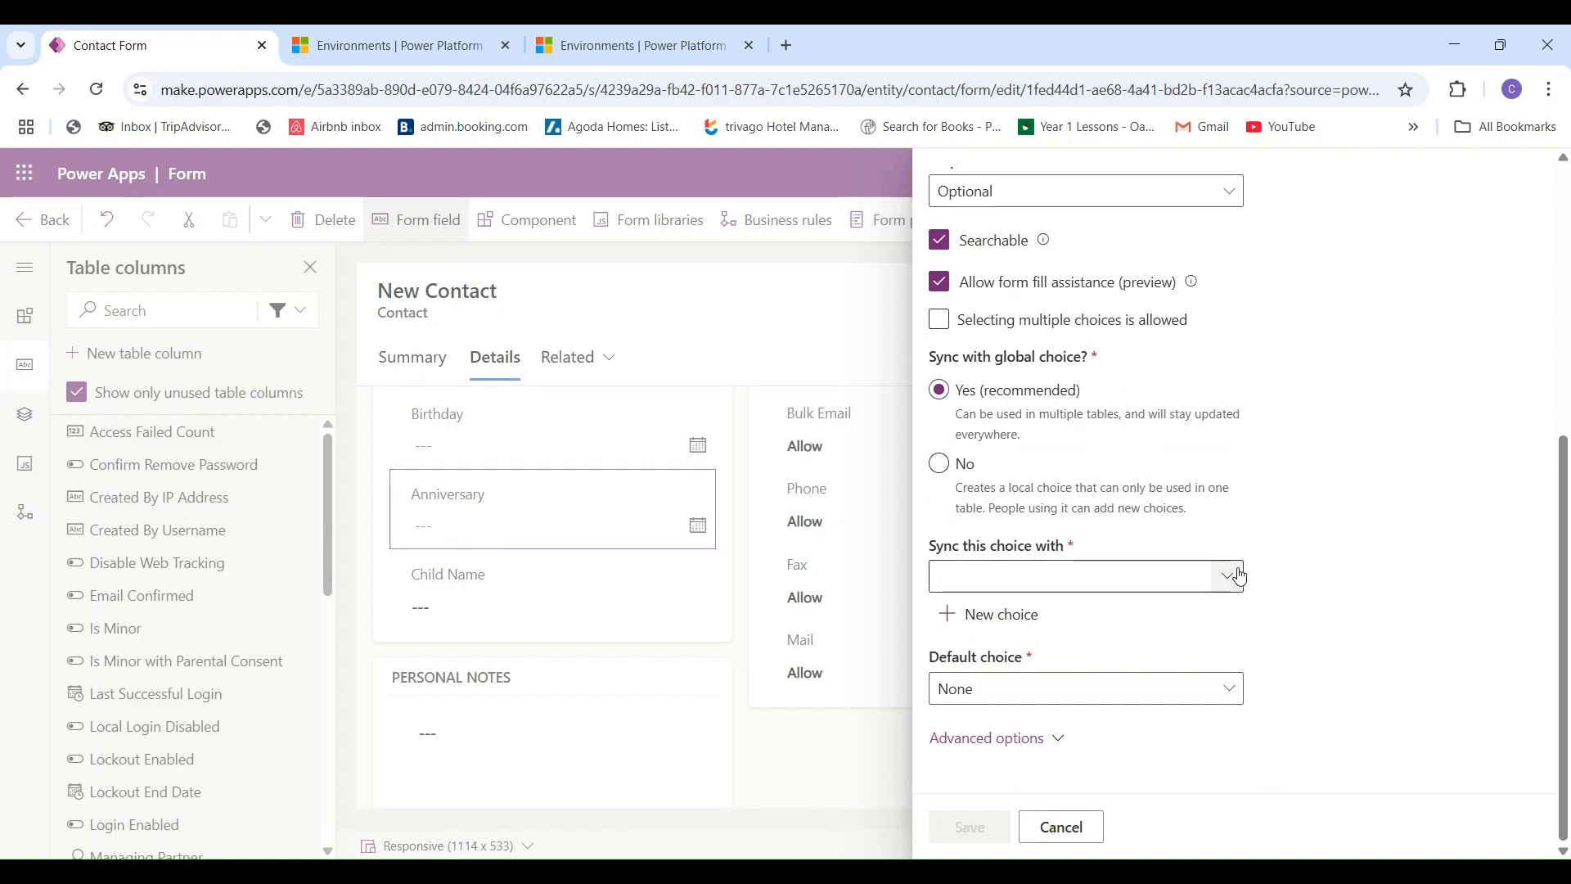
- Create a 'Text and/or email' choice set with options Text and email and Text only
click(1011, 622)
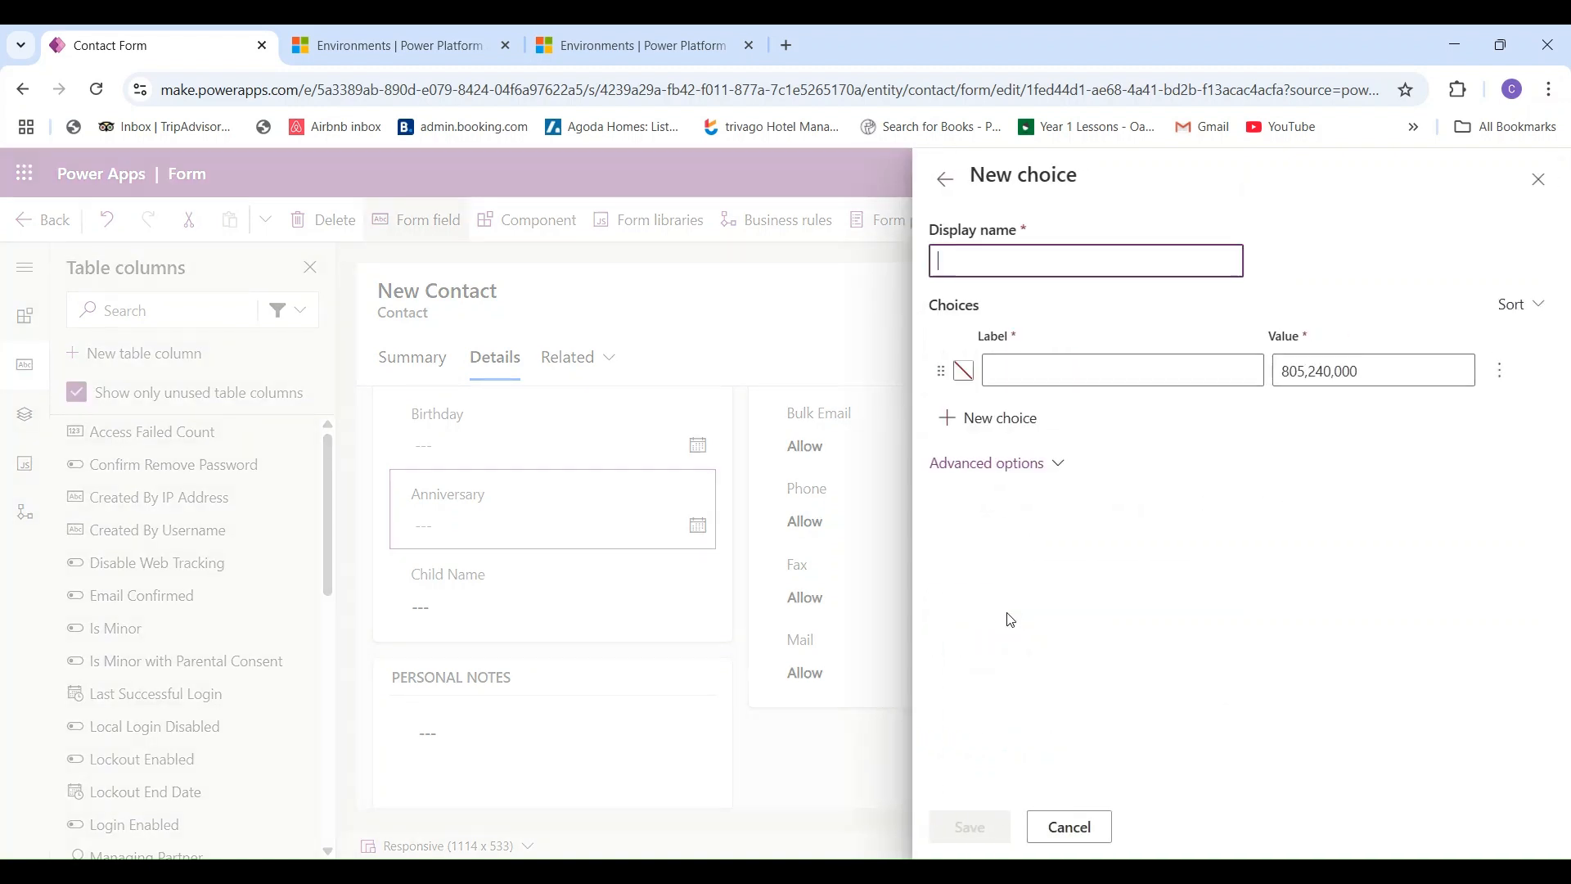
text(Text and/or email)
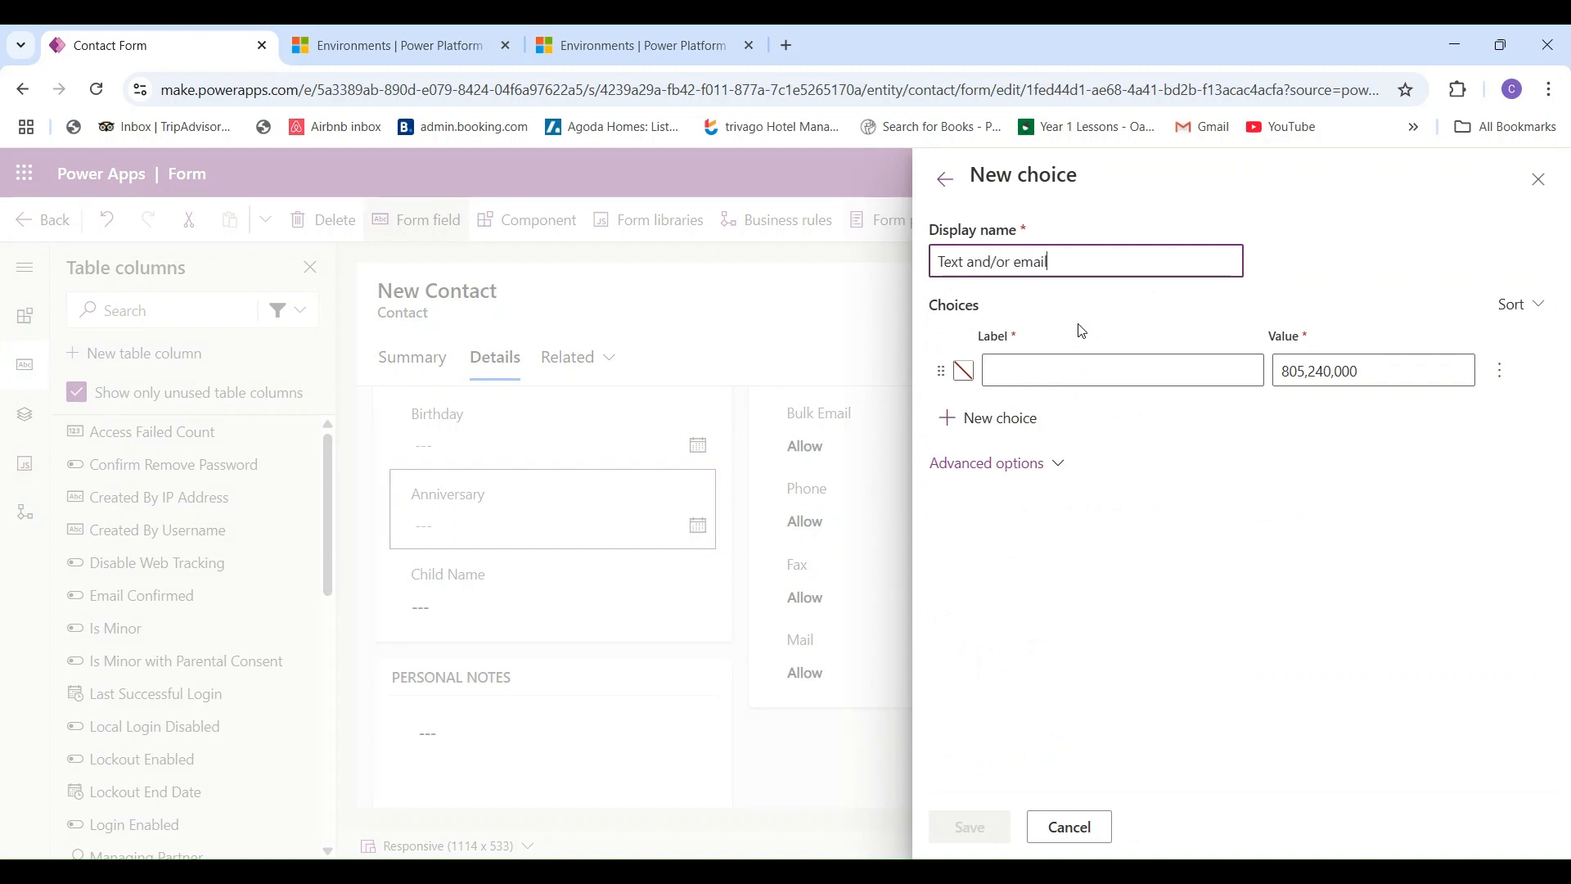
click(1086, 373)
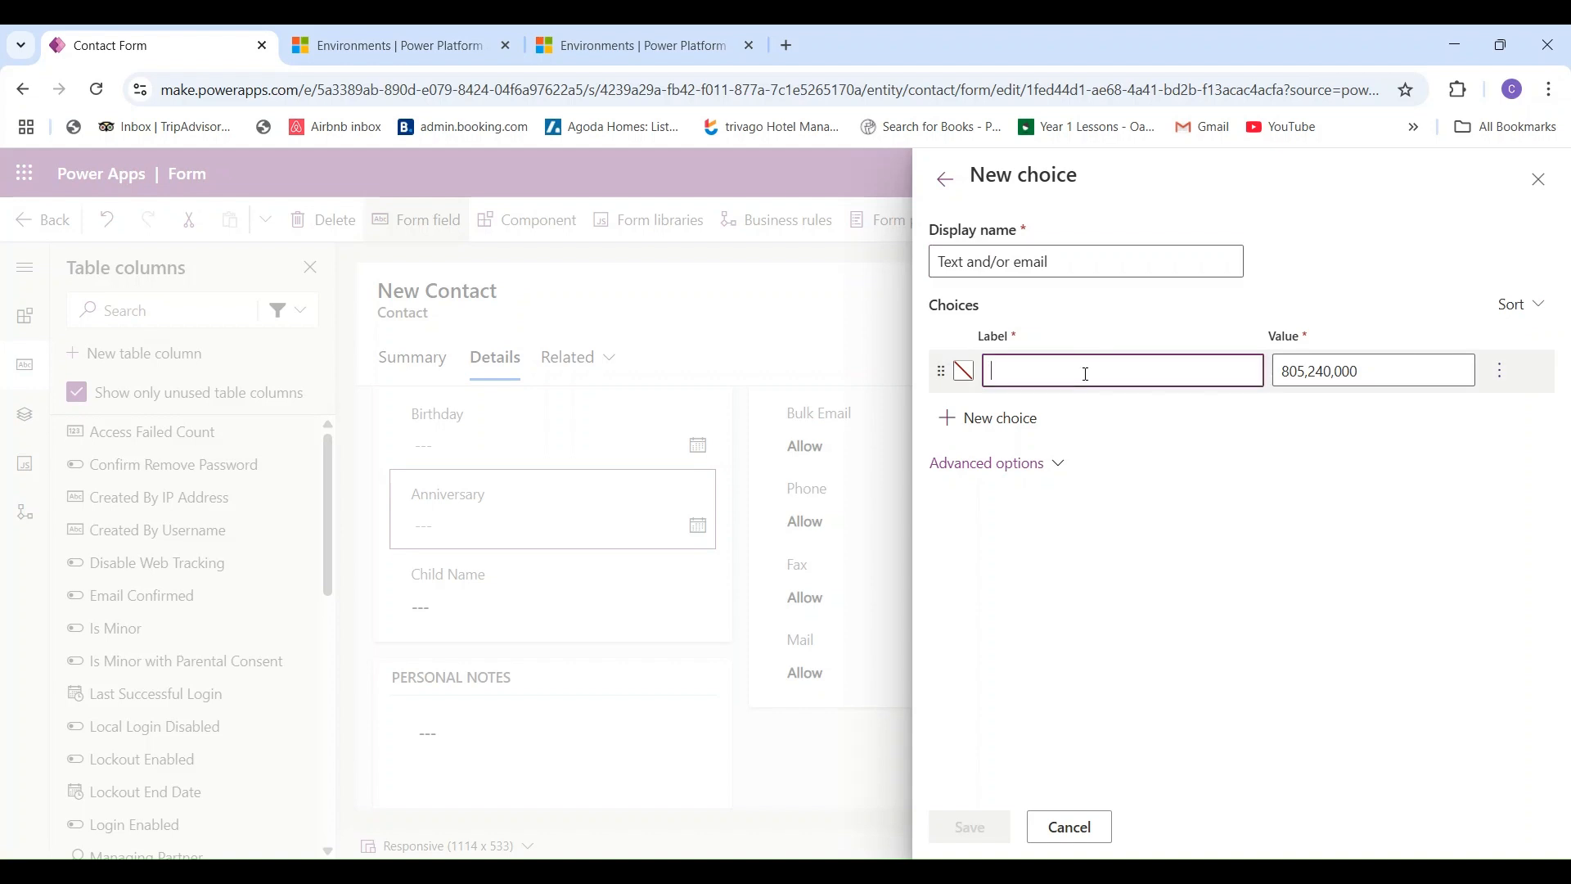
text(Text a)
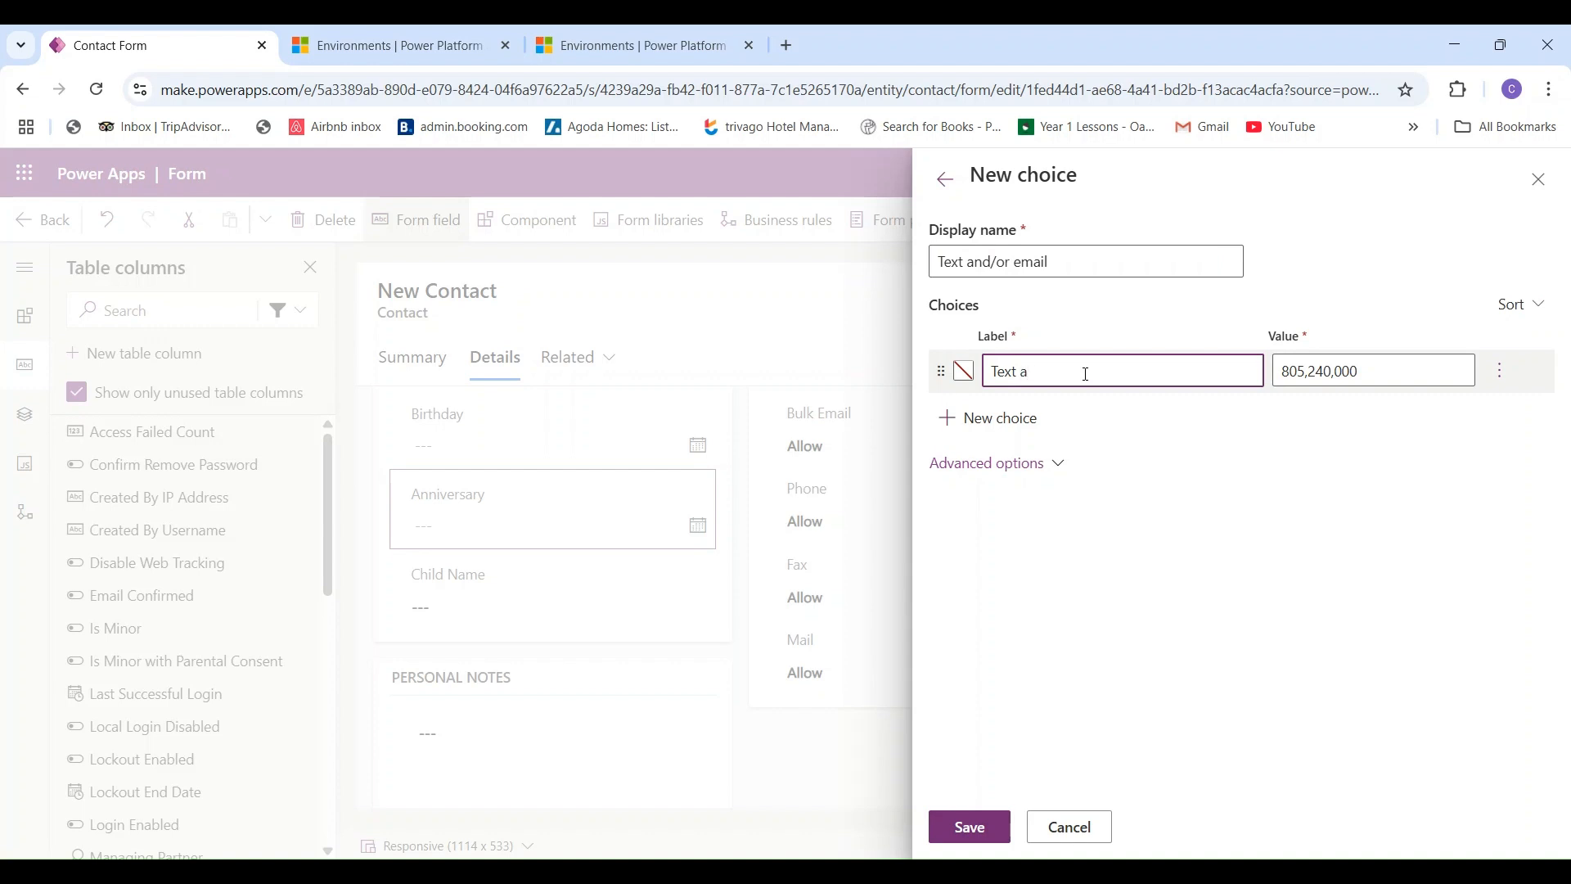
text(nd email)
click(1006, 419)
text(Text only)
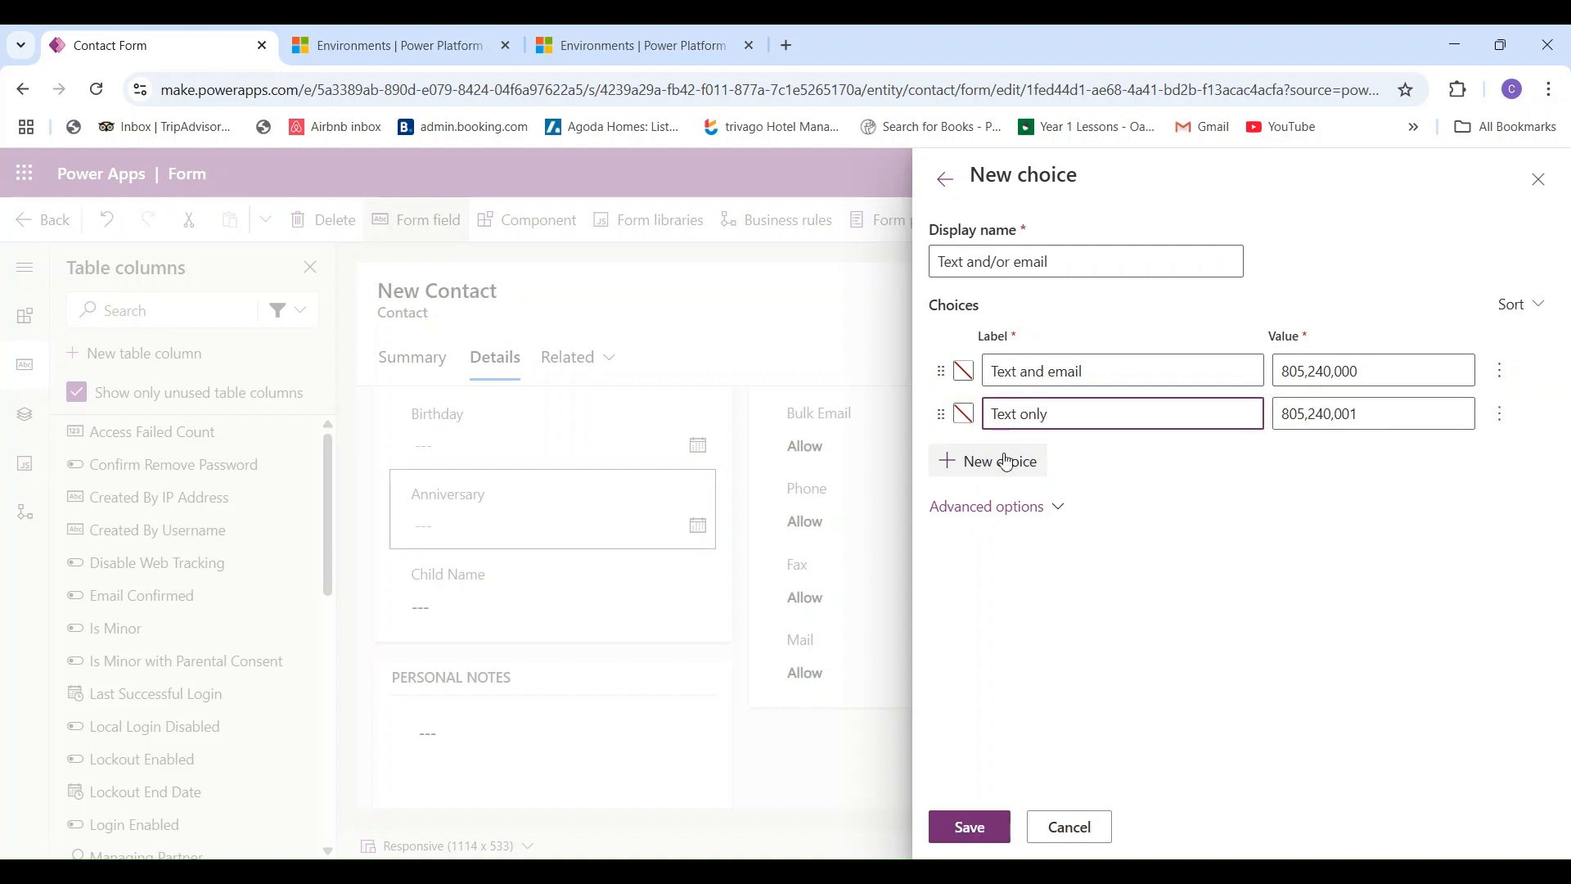
- Add the options Email only, Neither and Not asked yet, then save the choice set
click(1007, 461)
text(Email only)
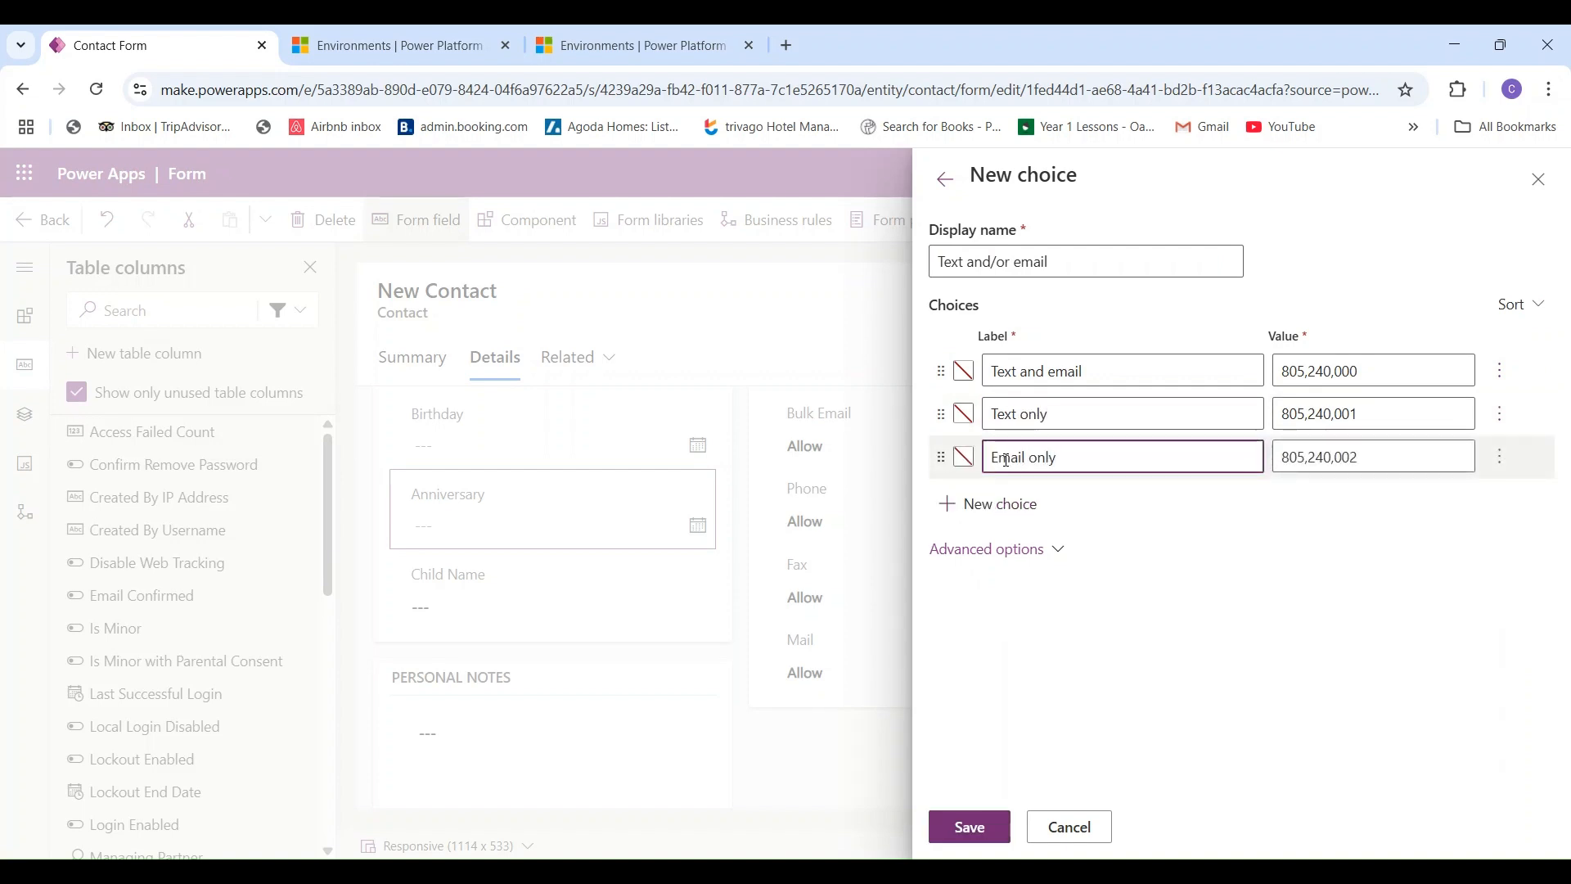
click(1012, 503)
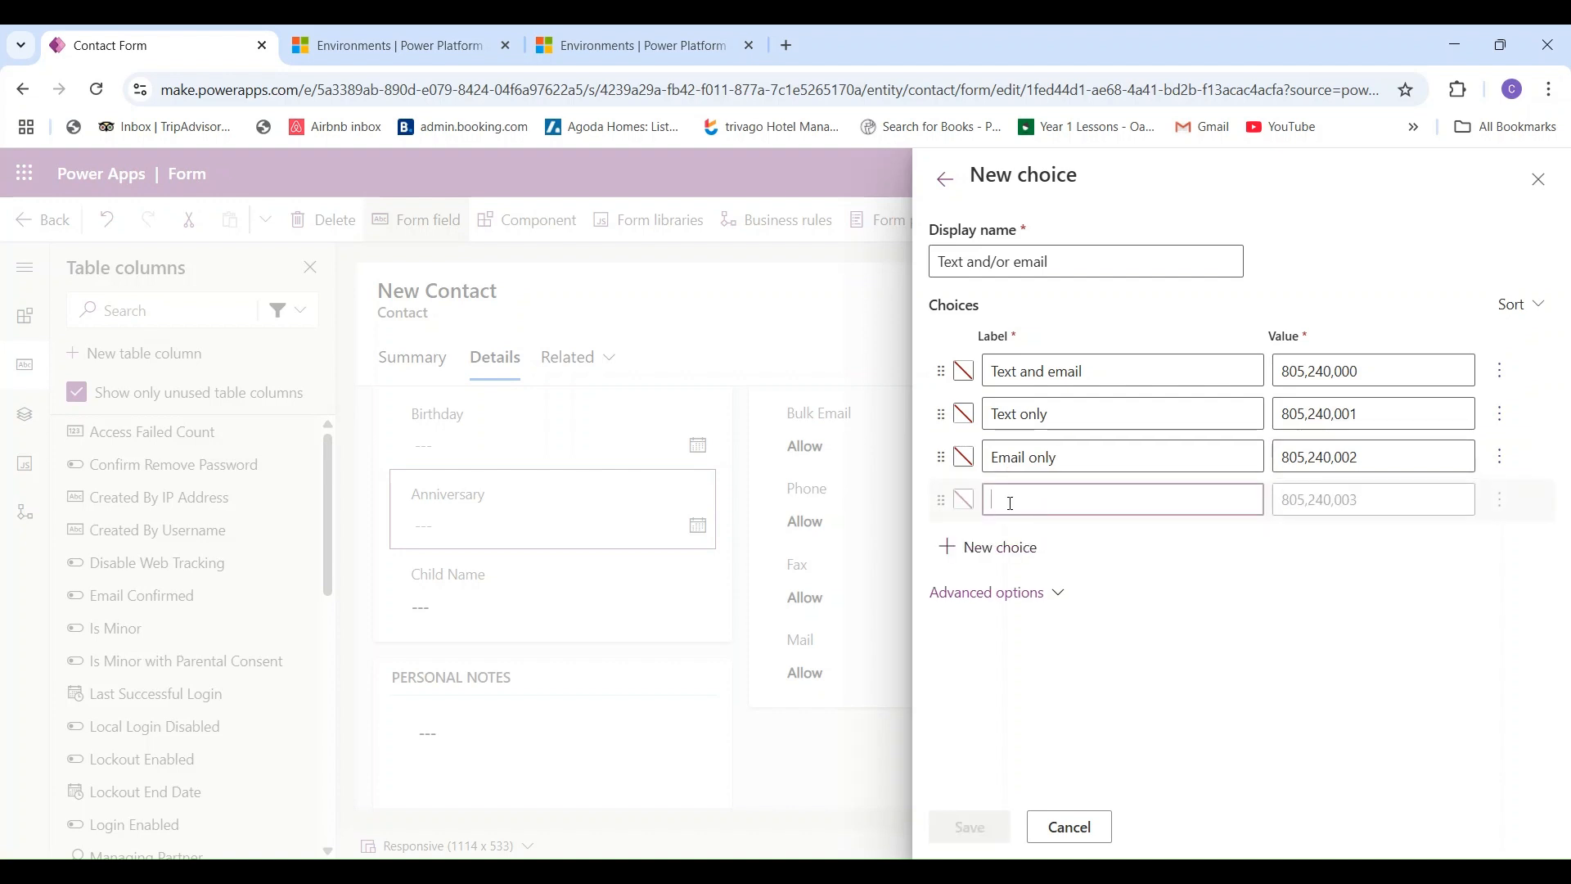
text(Neither)
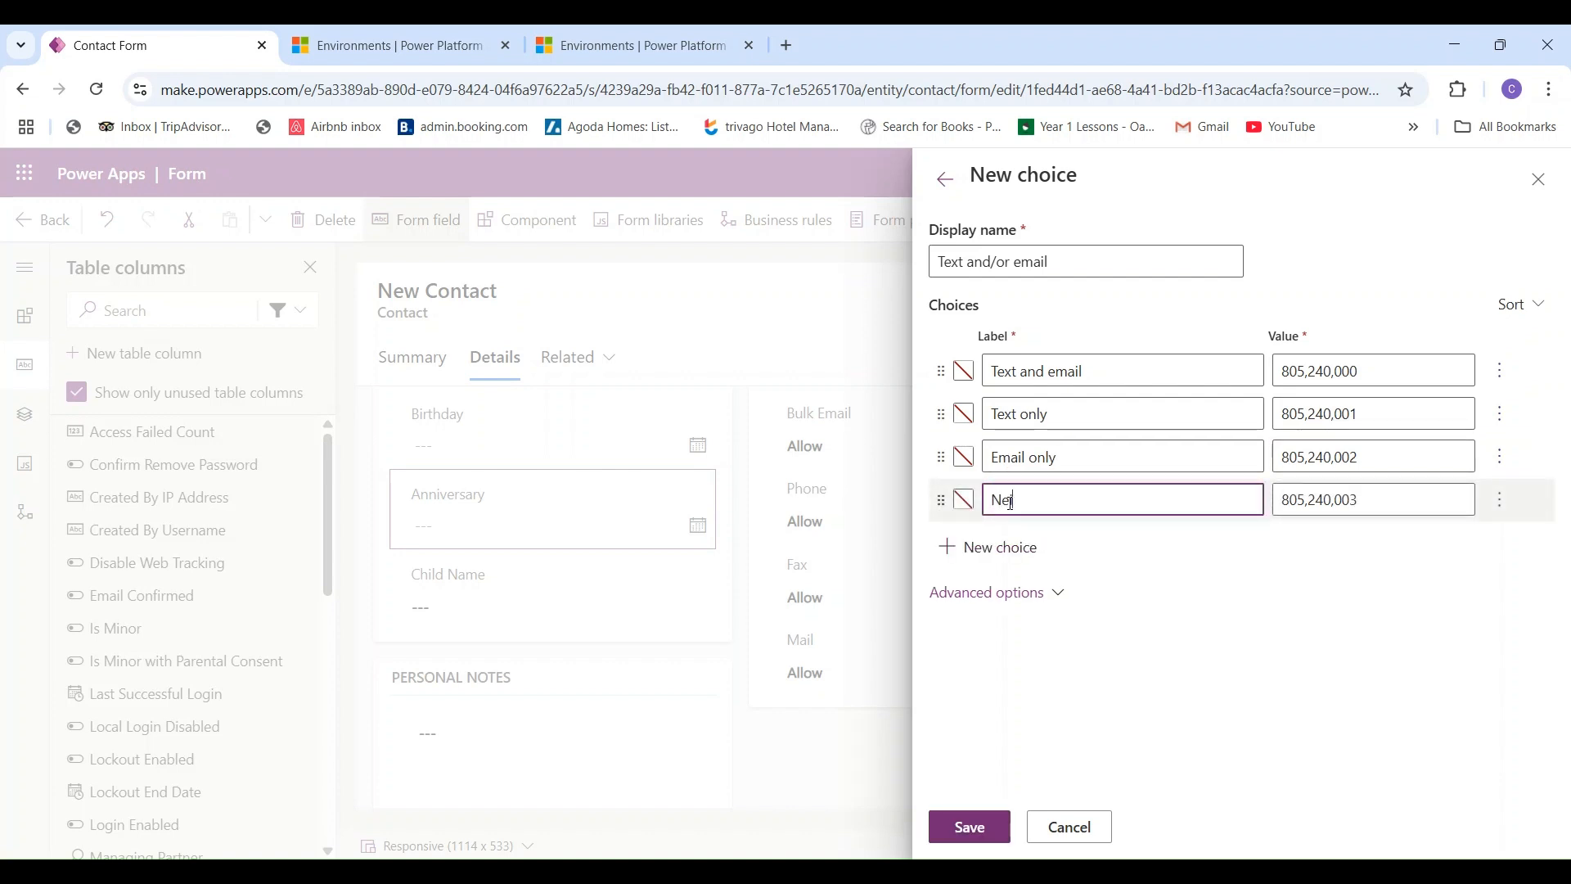
click(1016, 547)
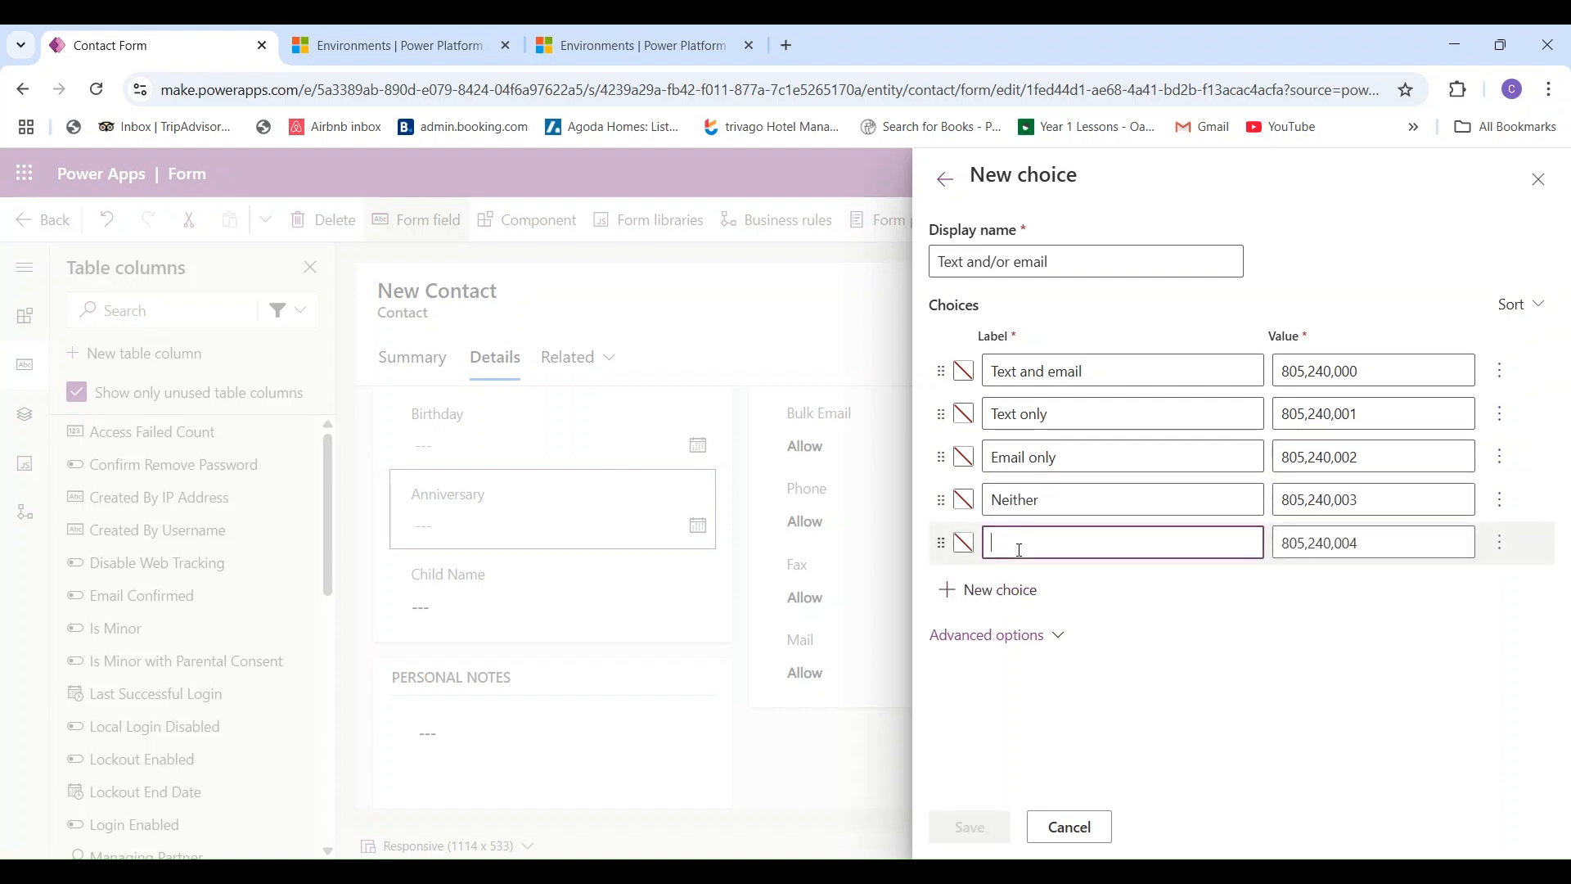
text(Not asked yet)
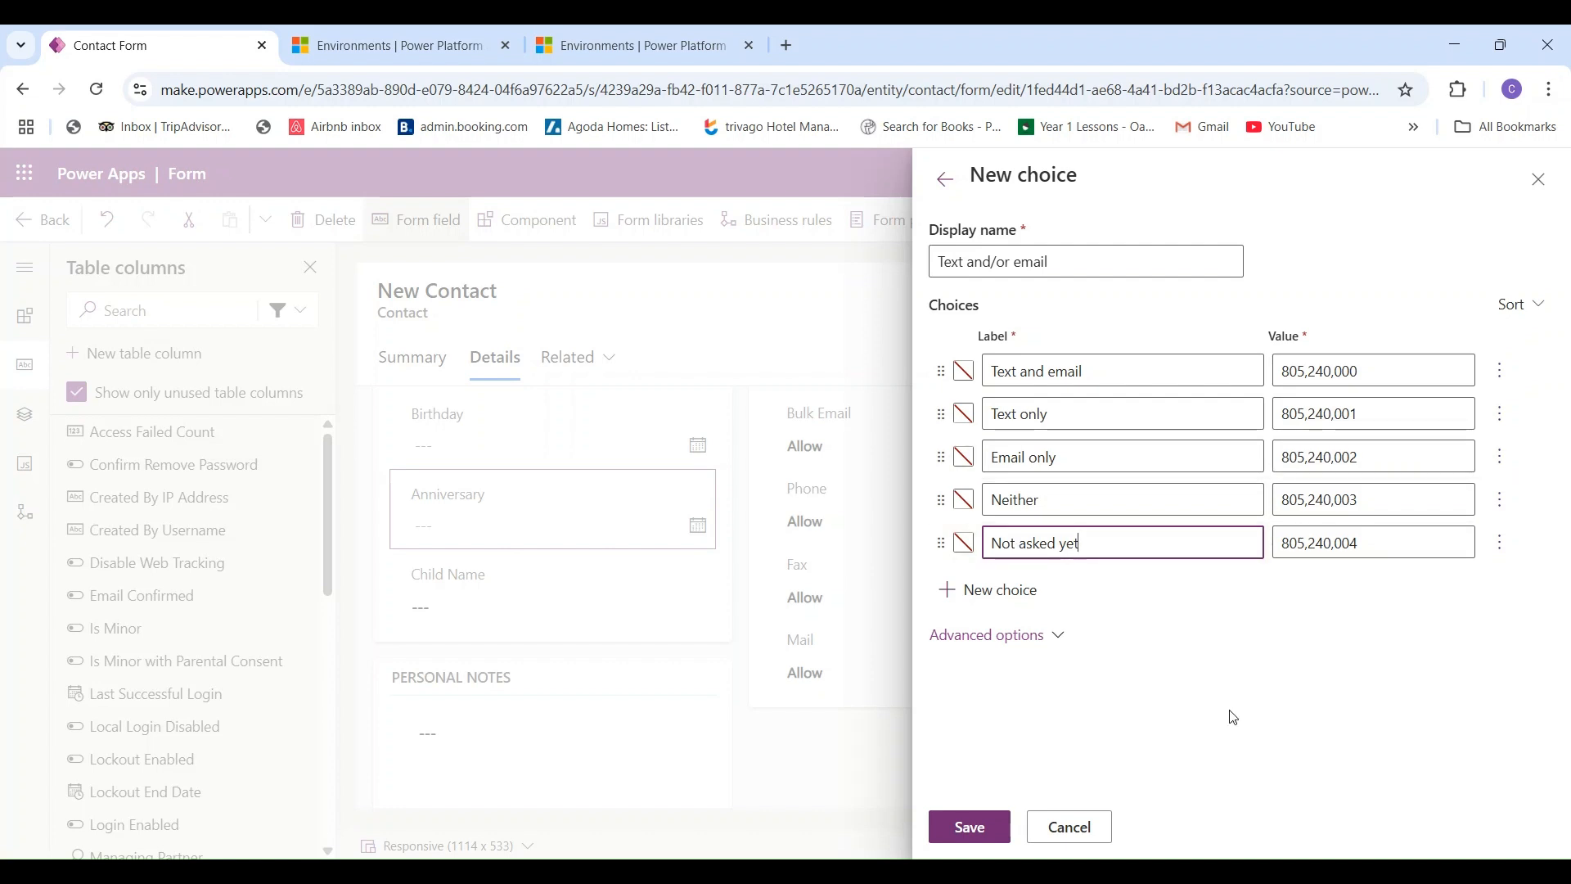
click(967, 830)
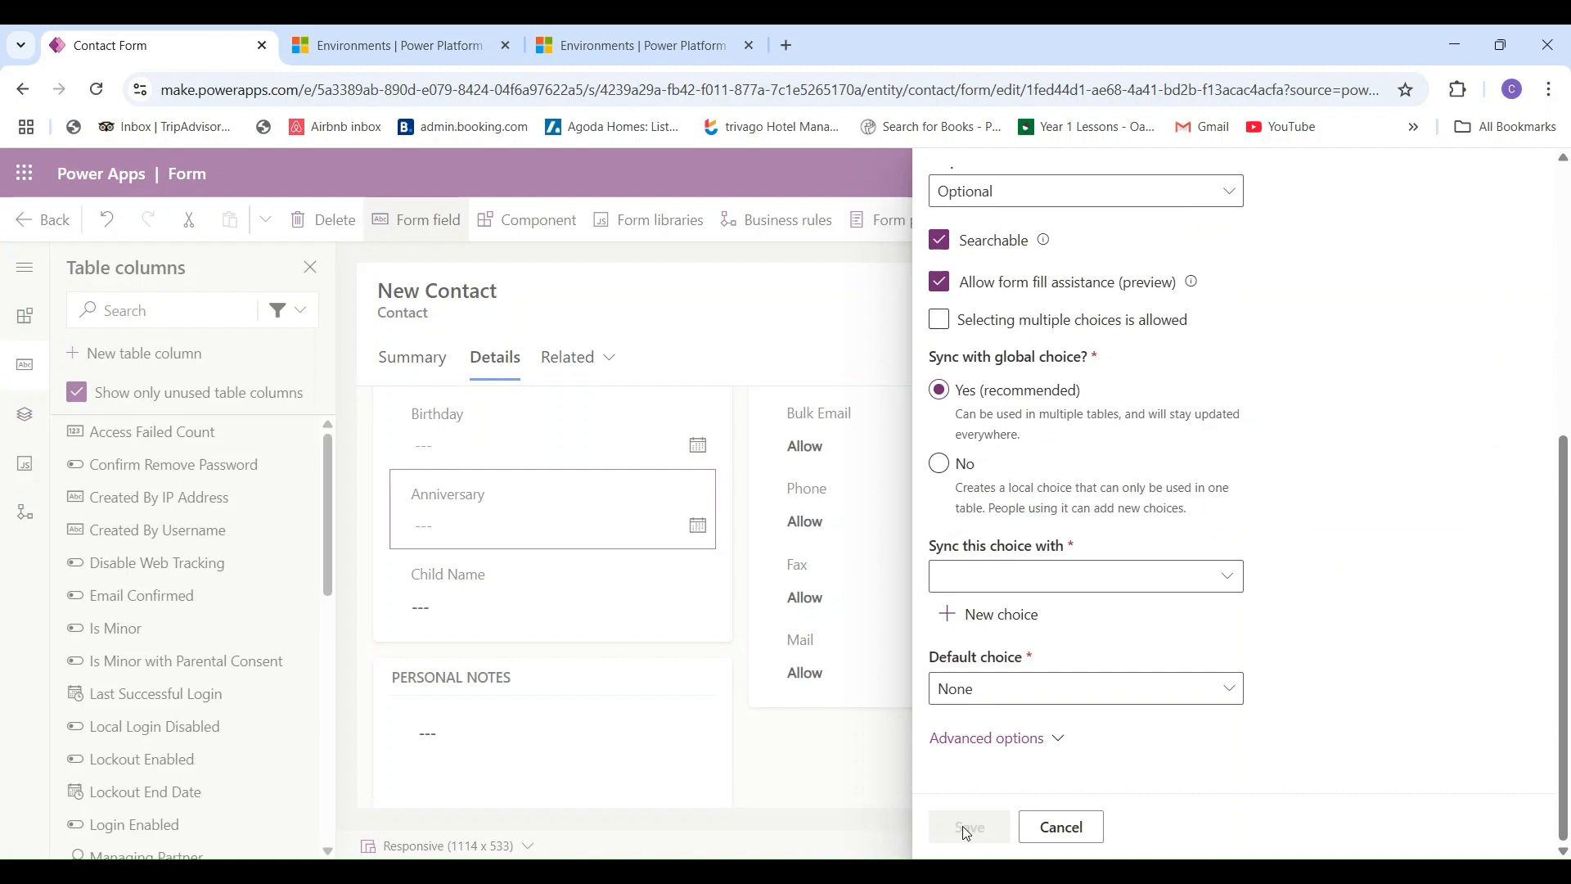
- Sync the column to the Text and/or email choice, default Not asked yet, and save it
click(1230, 582)
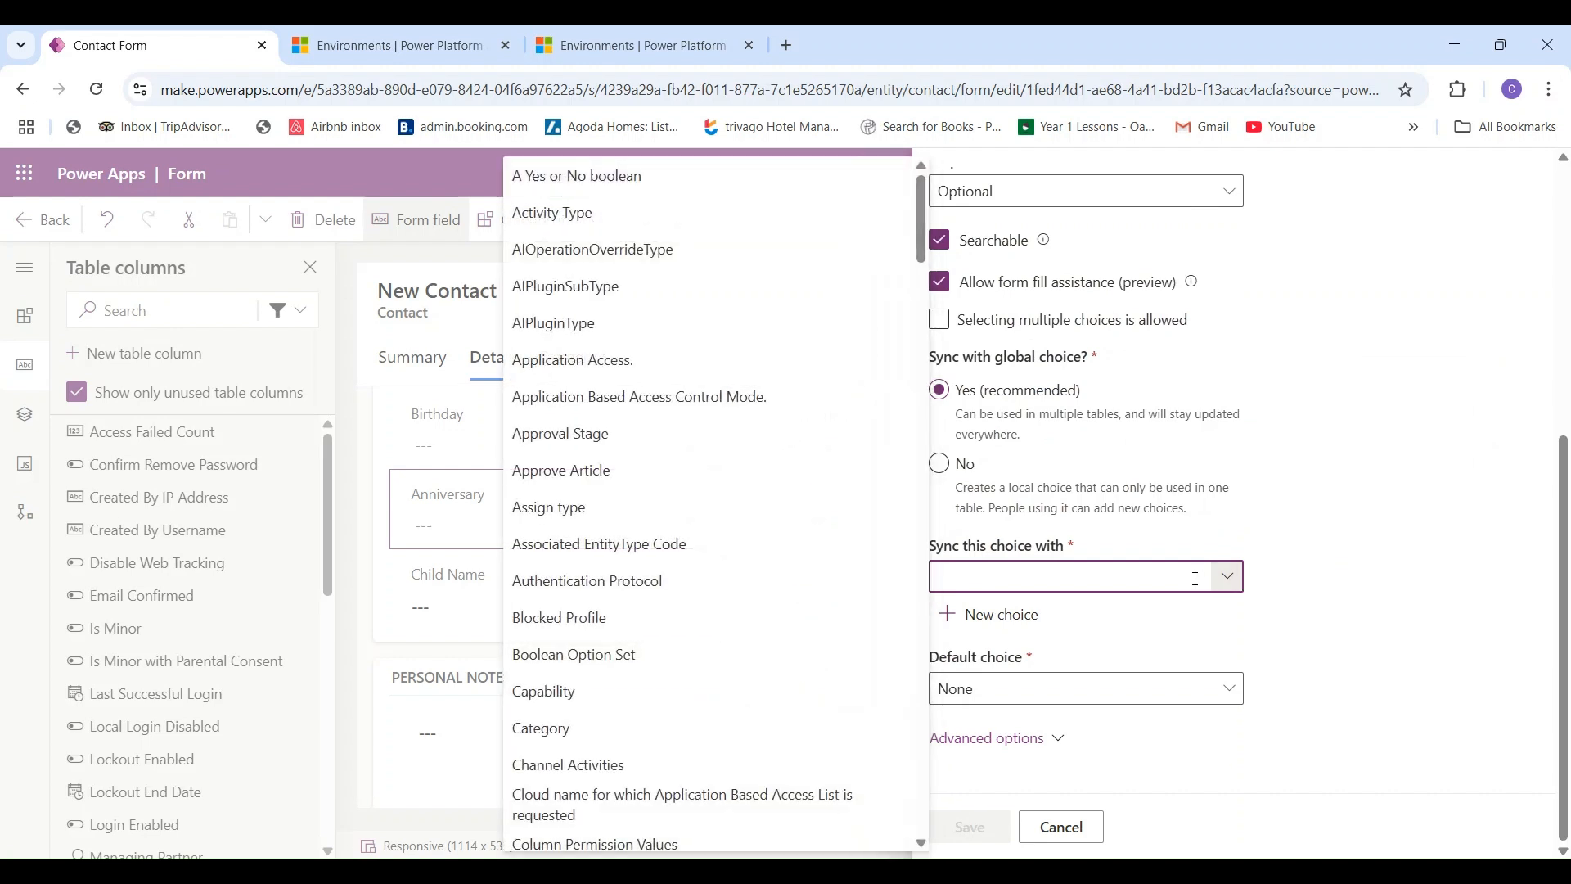
text(te)
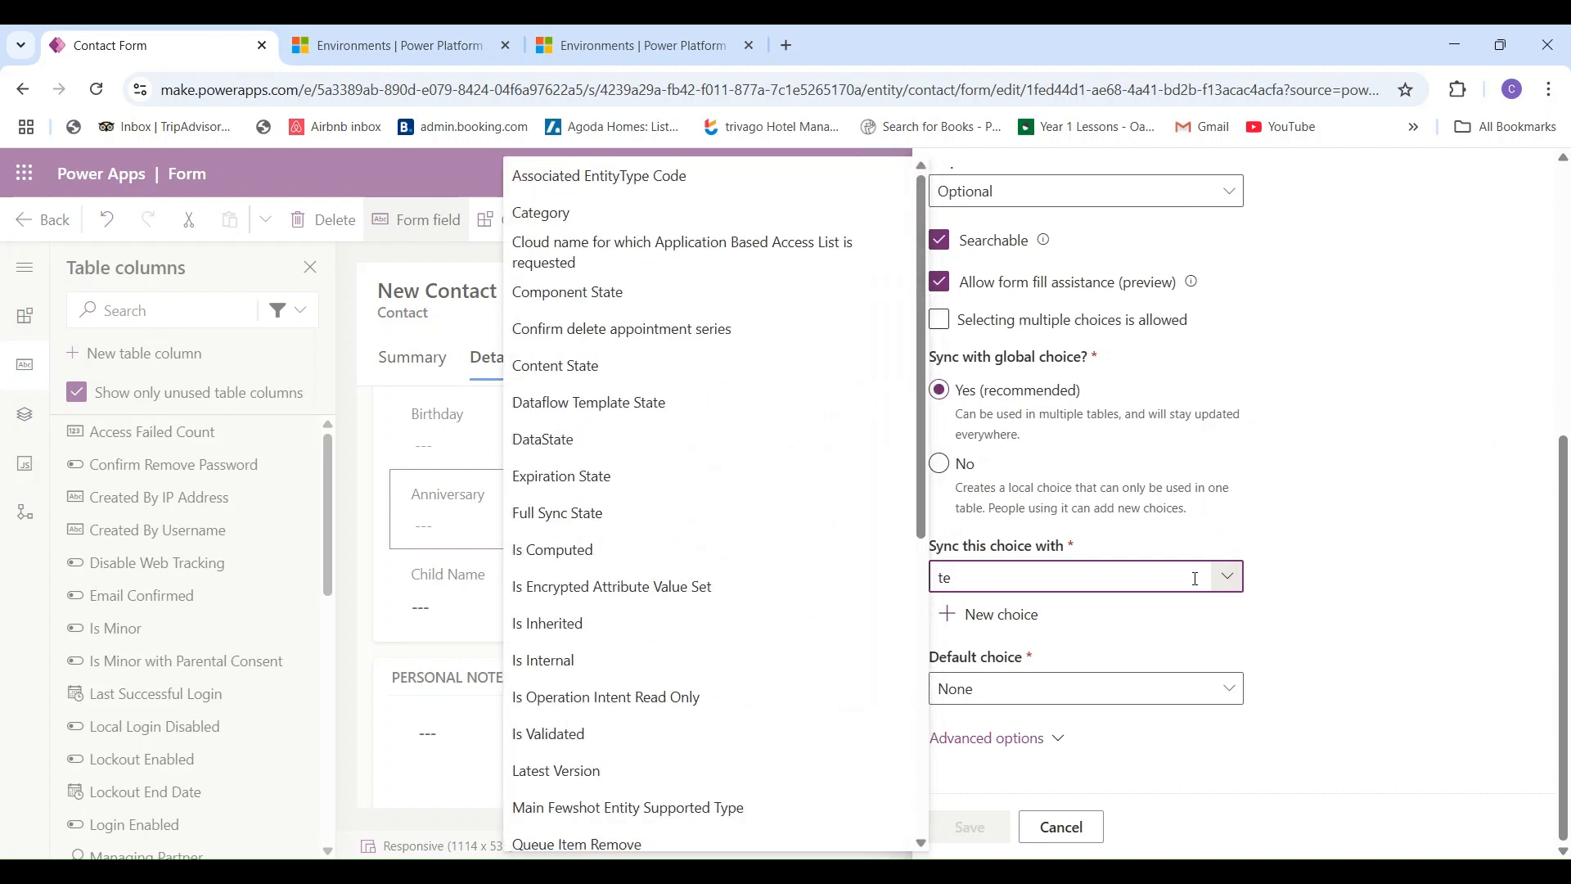
text(xt)
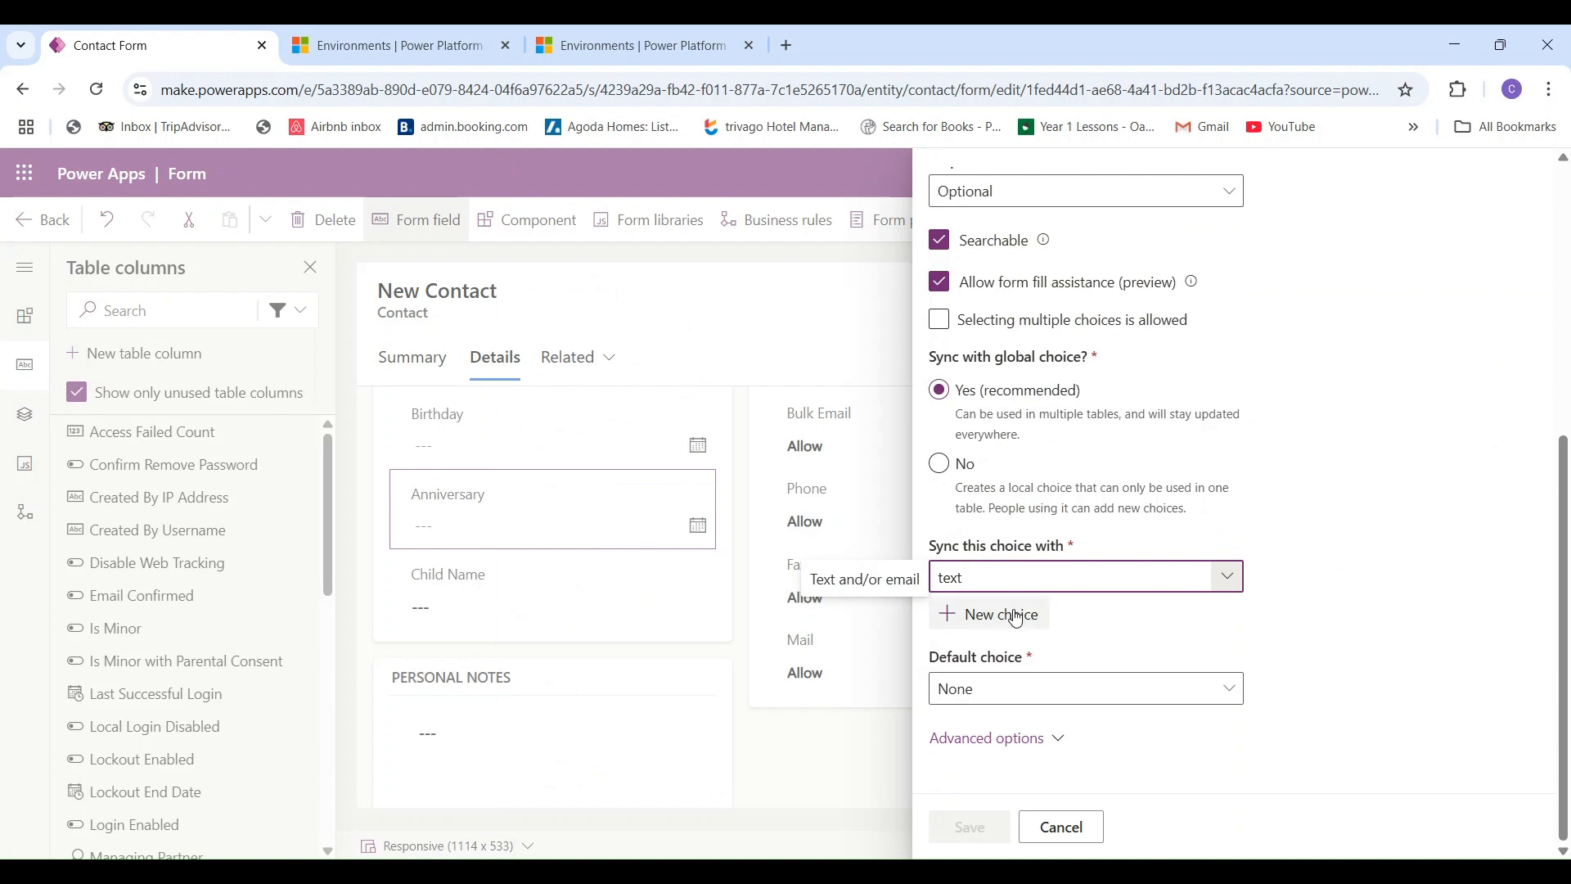
click(886, 585)
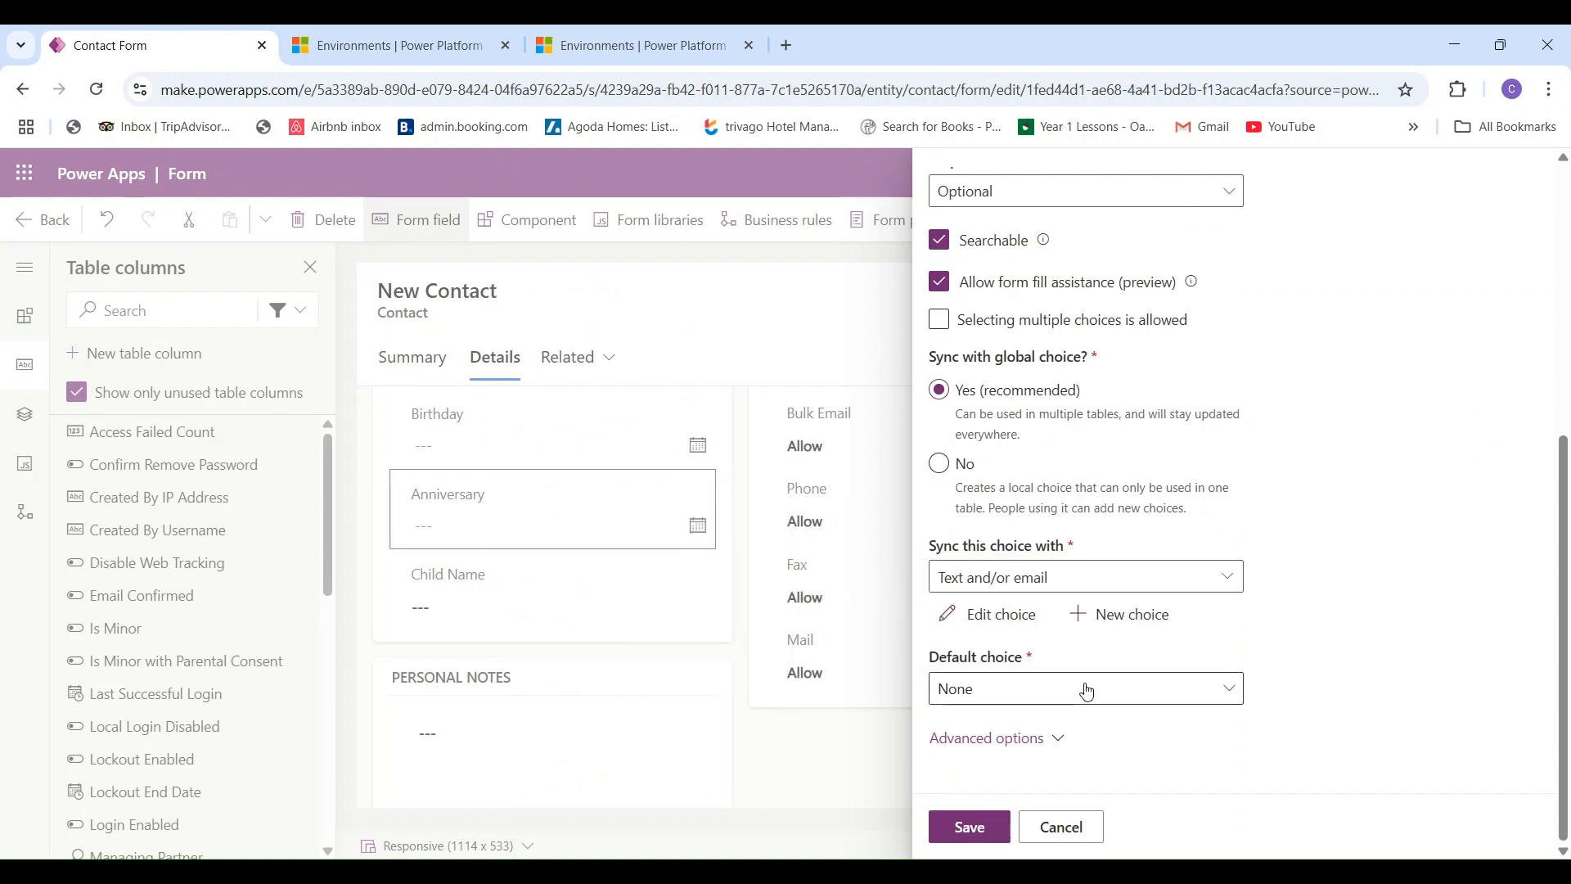
click(1236, 696)
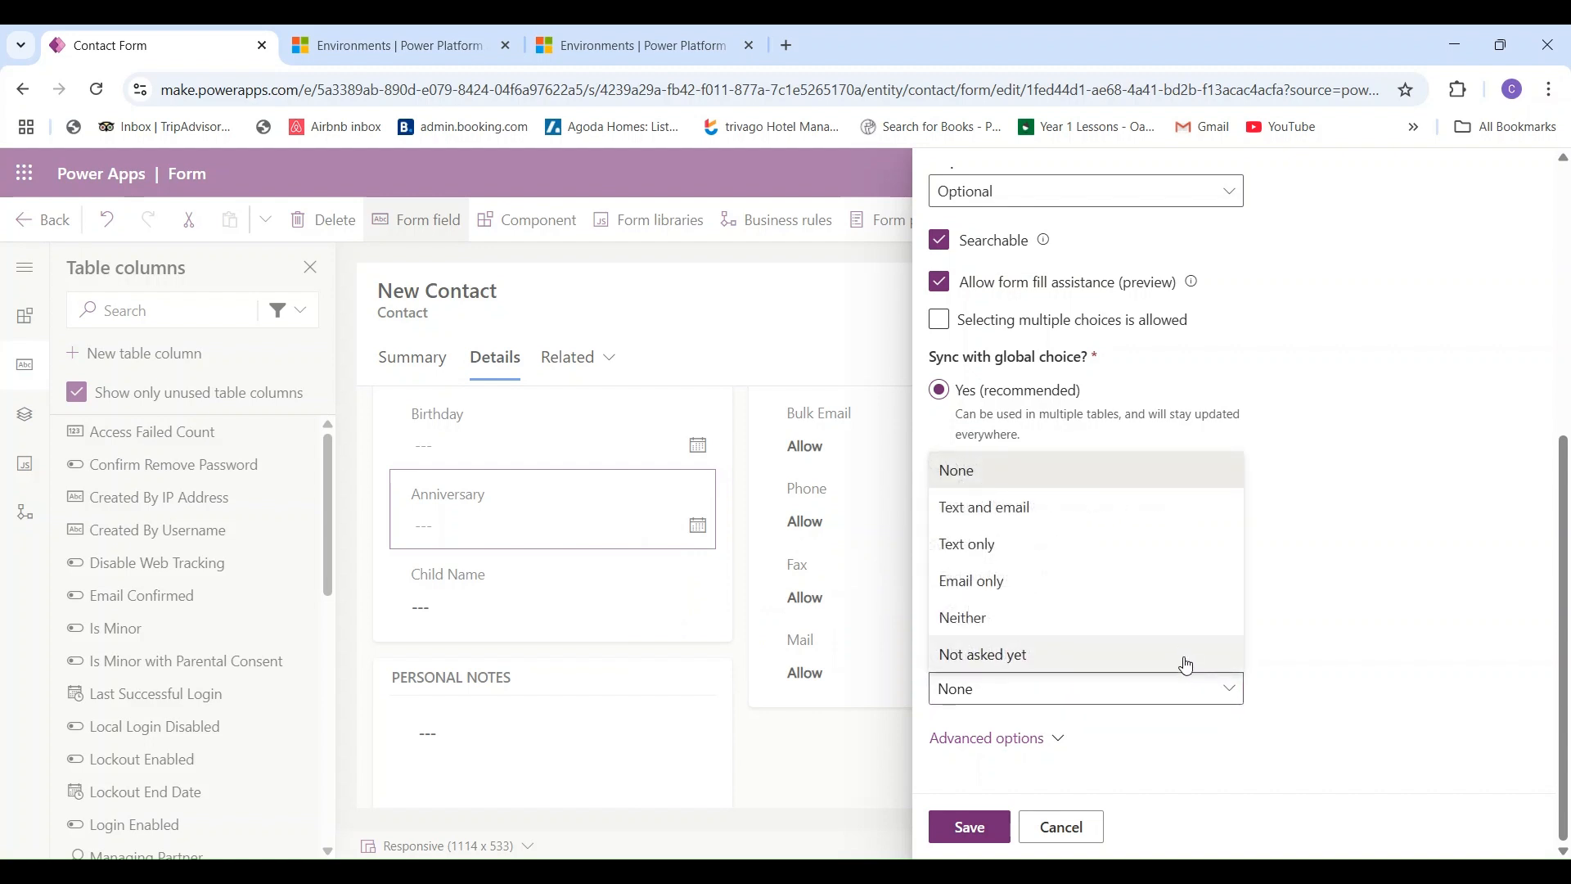
click(1187, 658)
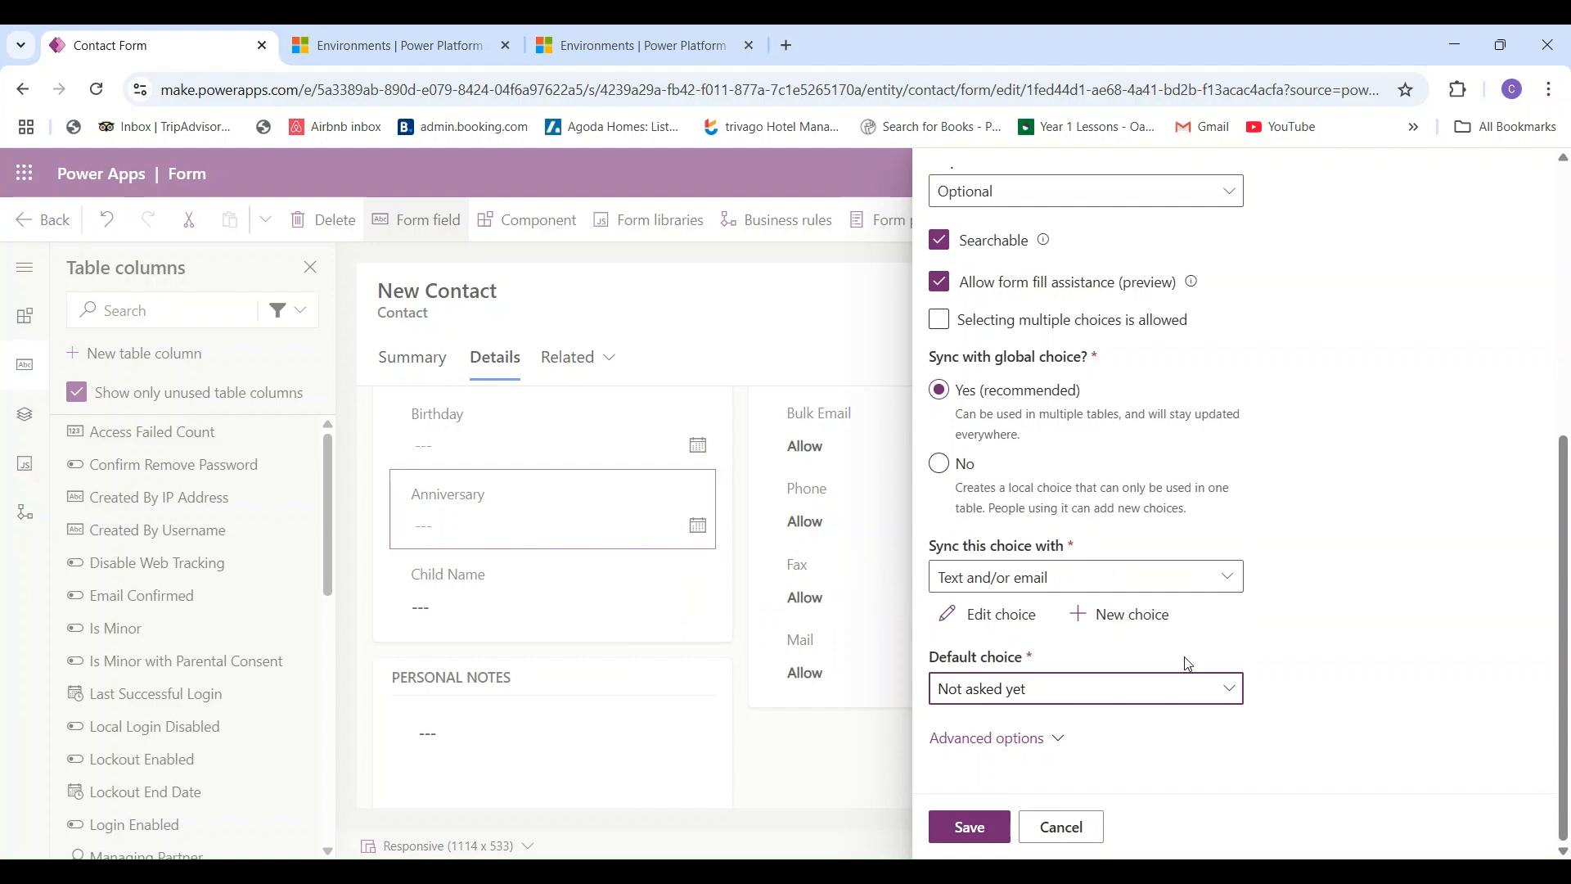
click(1021, 748)
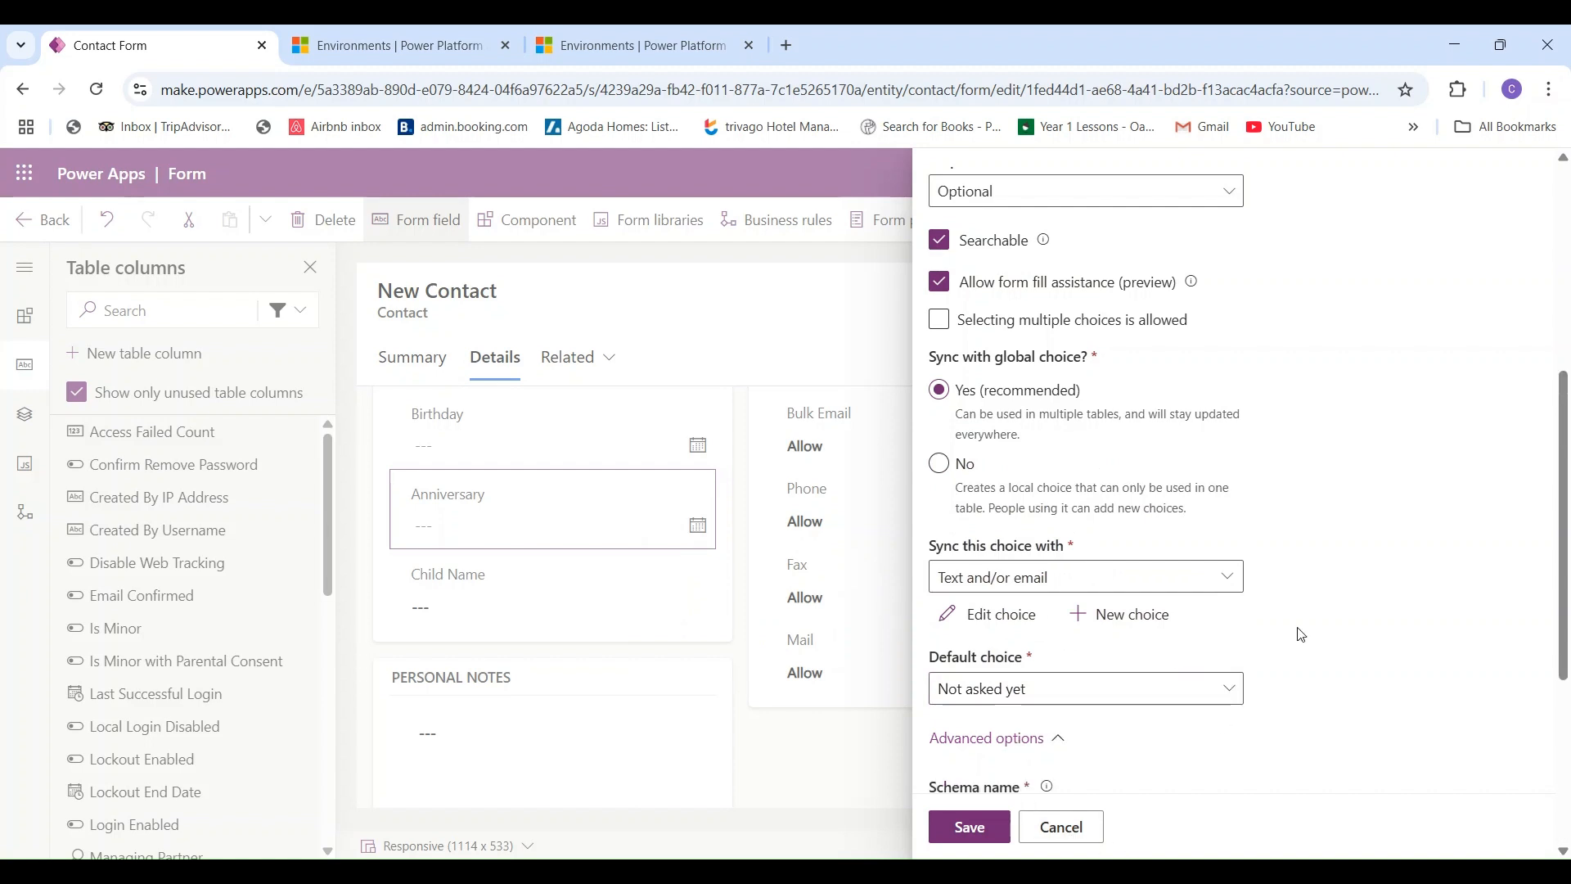
drag(1563, 649, 1564, 692)
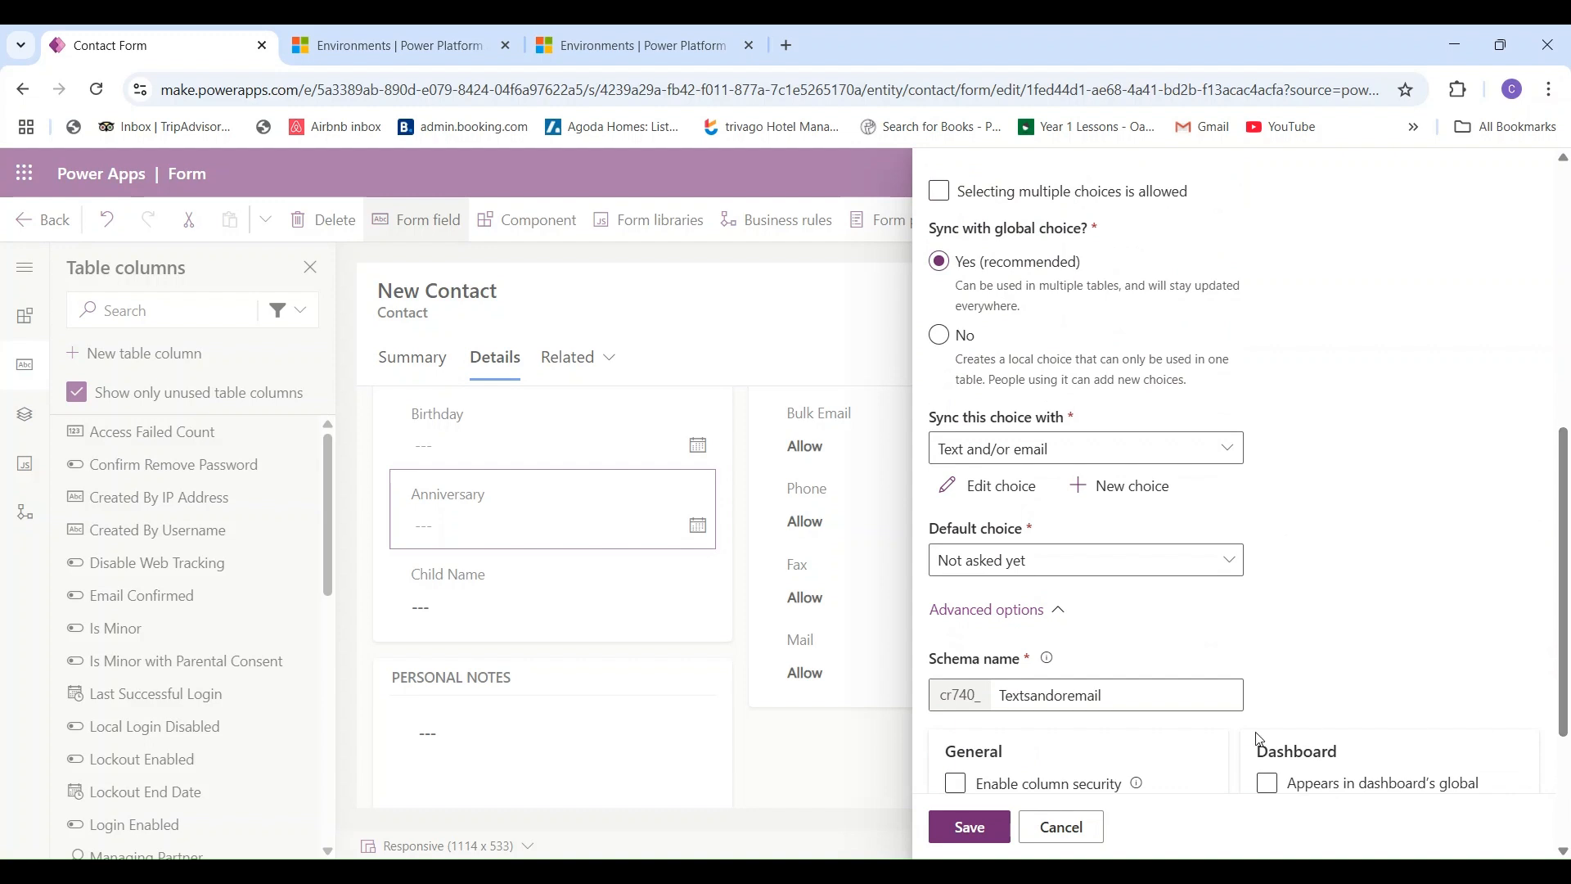
click(985, 835)
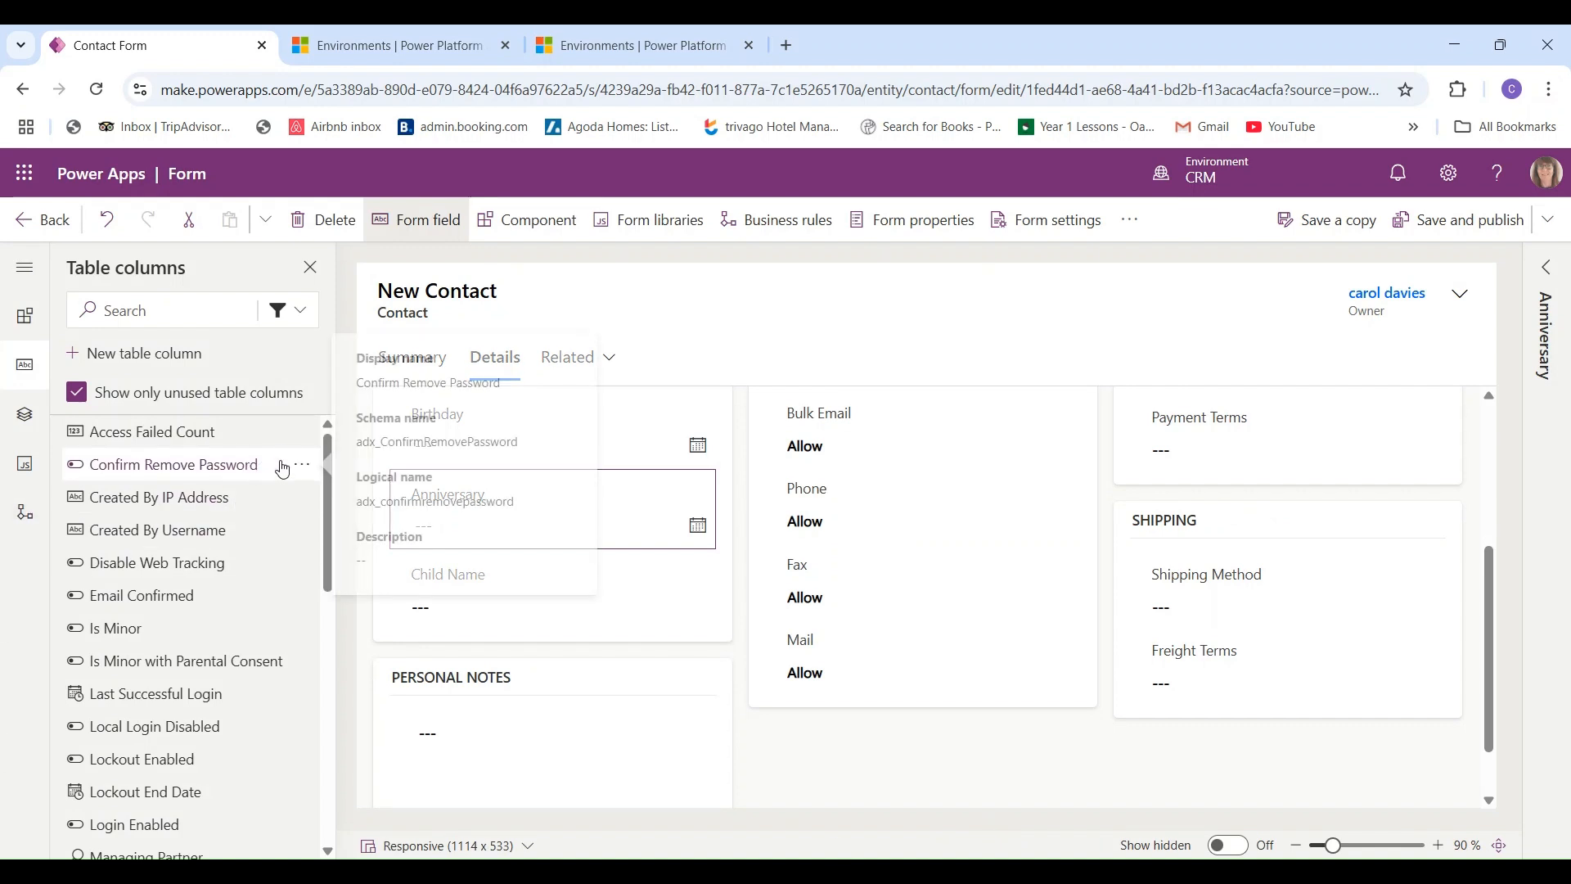
- With the Custom filter kept, drag Texts and/or email onto the form beneath Child Name
click(290, 310)
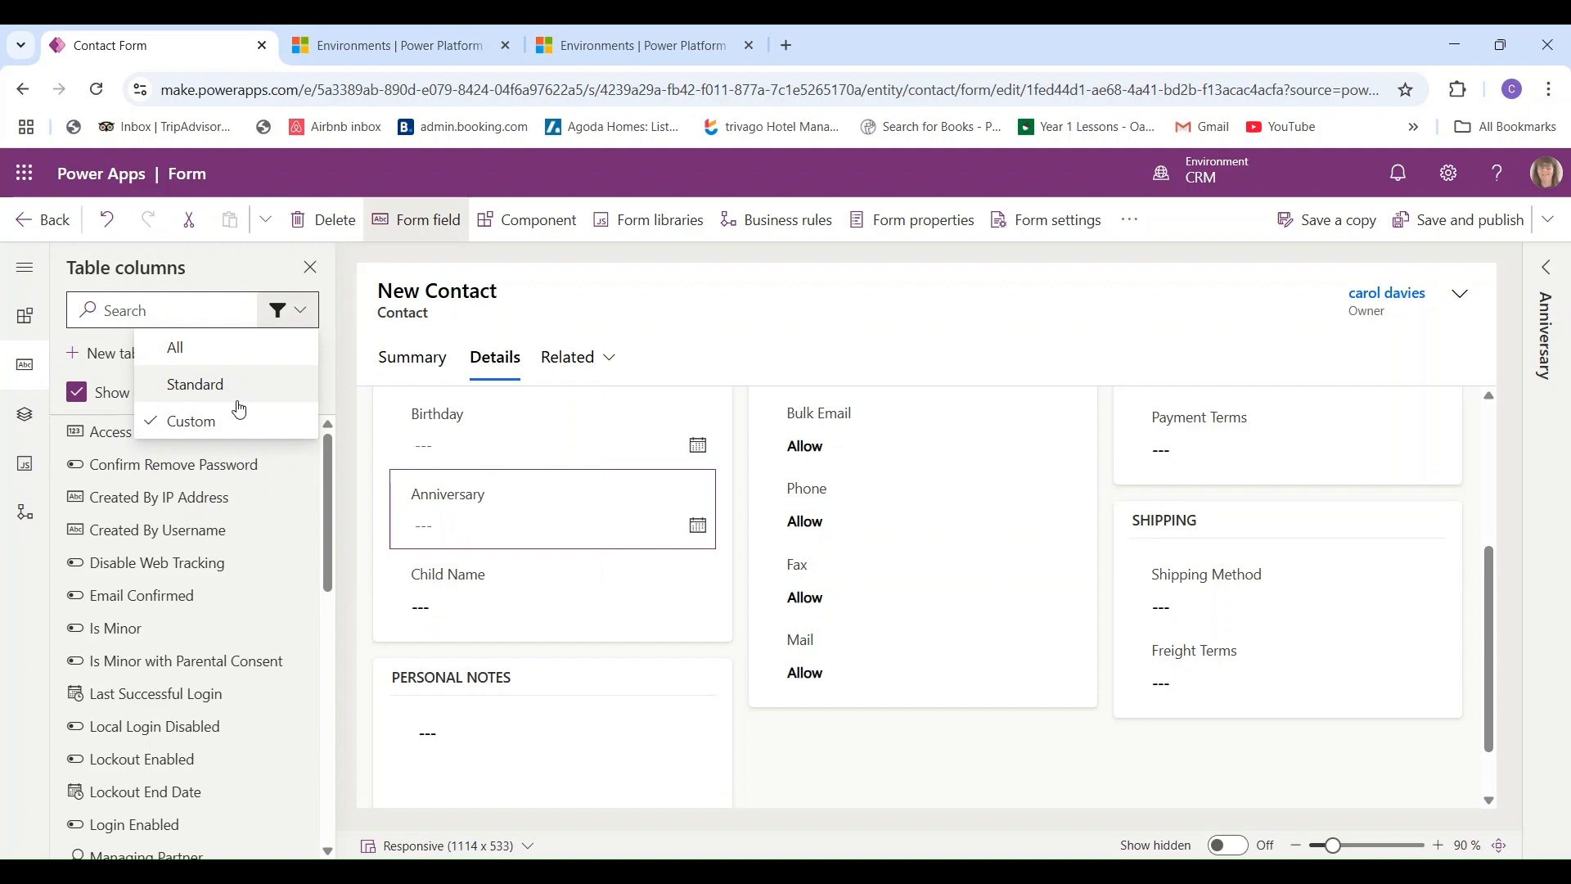
click(192, 421)
scroll(298, 526, down, 5)
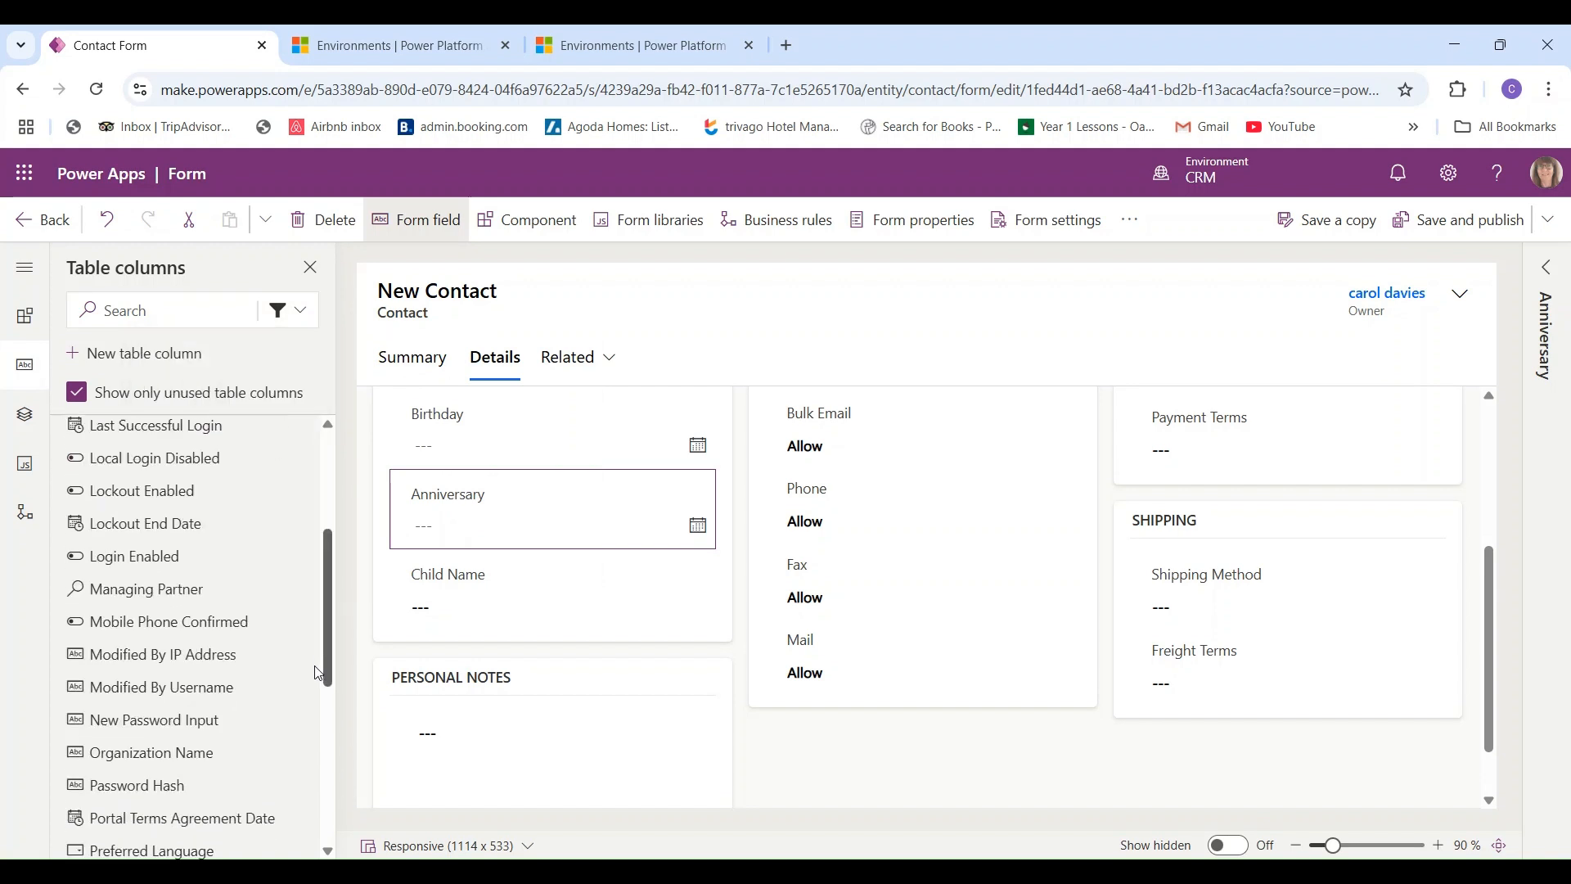
scroll(313, 727, down, 4)
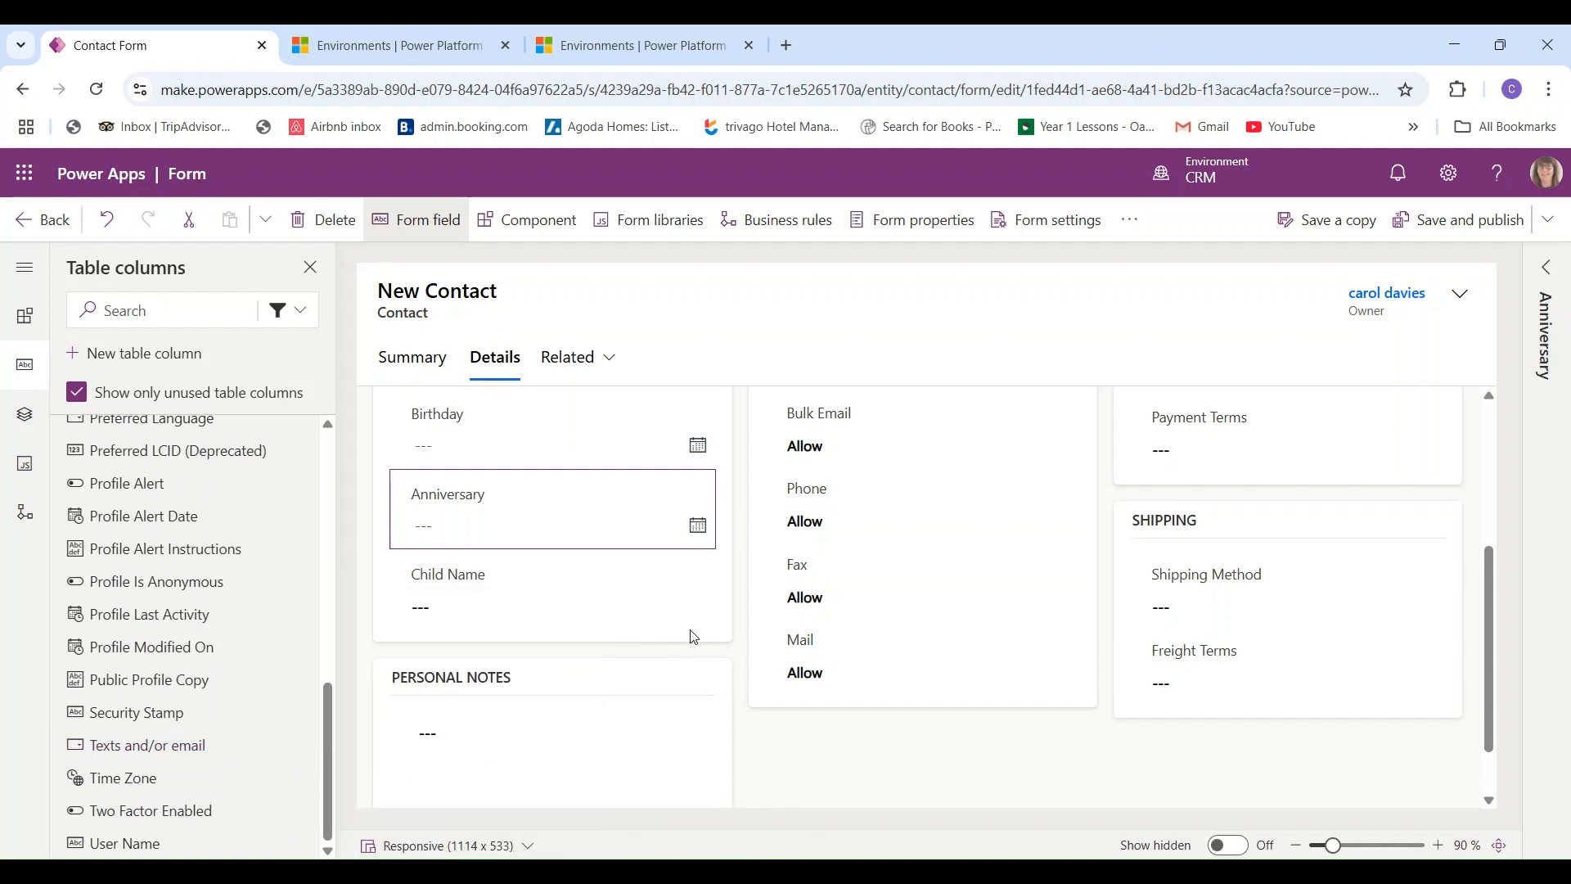
click(436, 632)
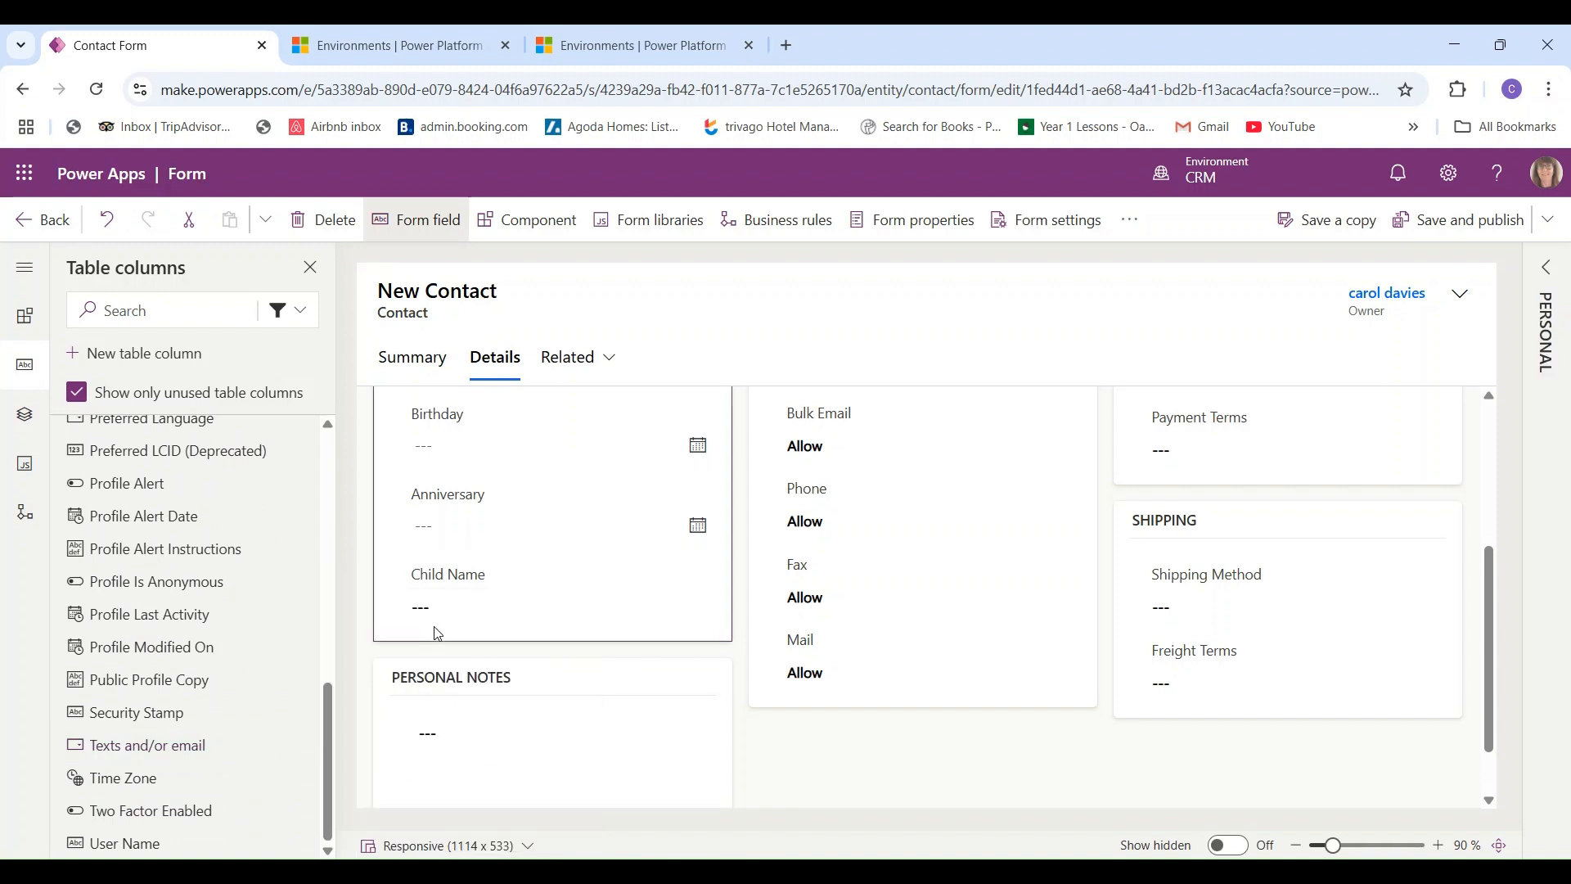
mouse_move(129, 754)
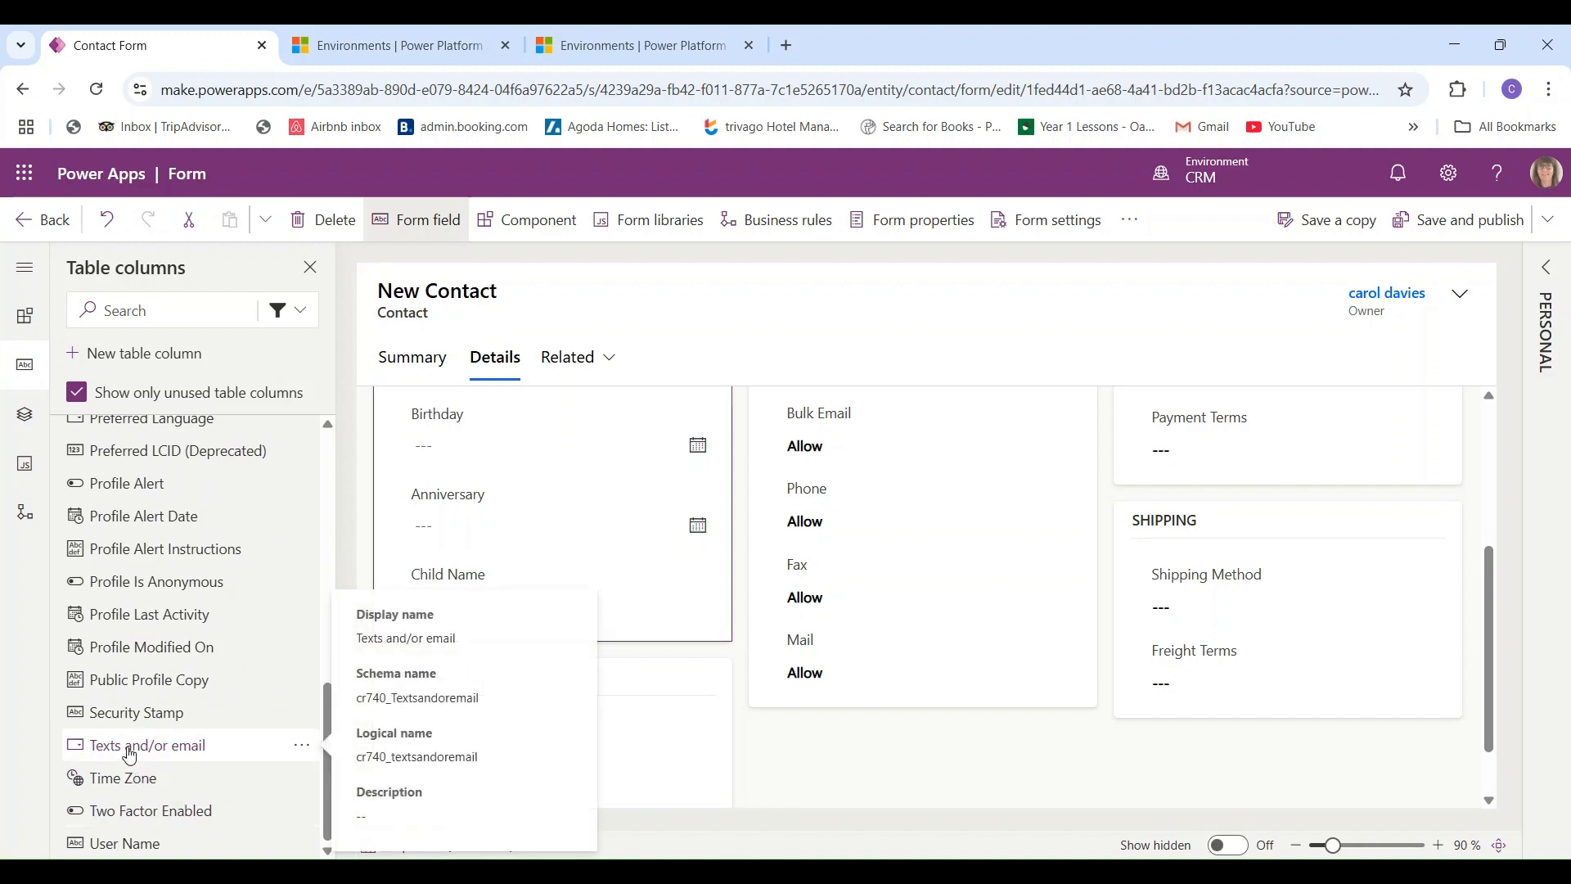
drag(129, 754, 408, 615)
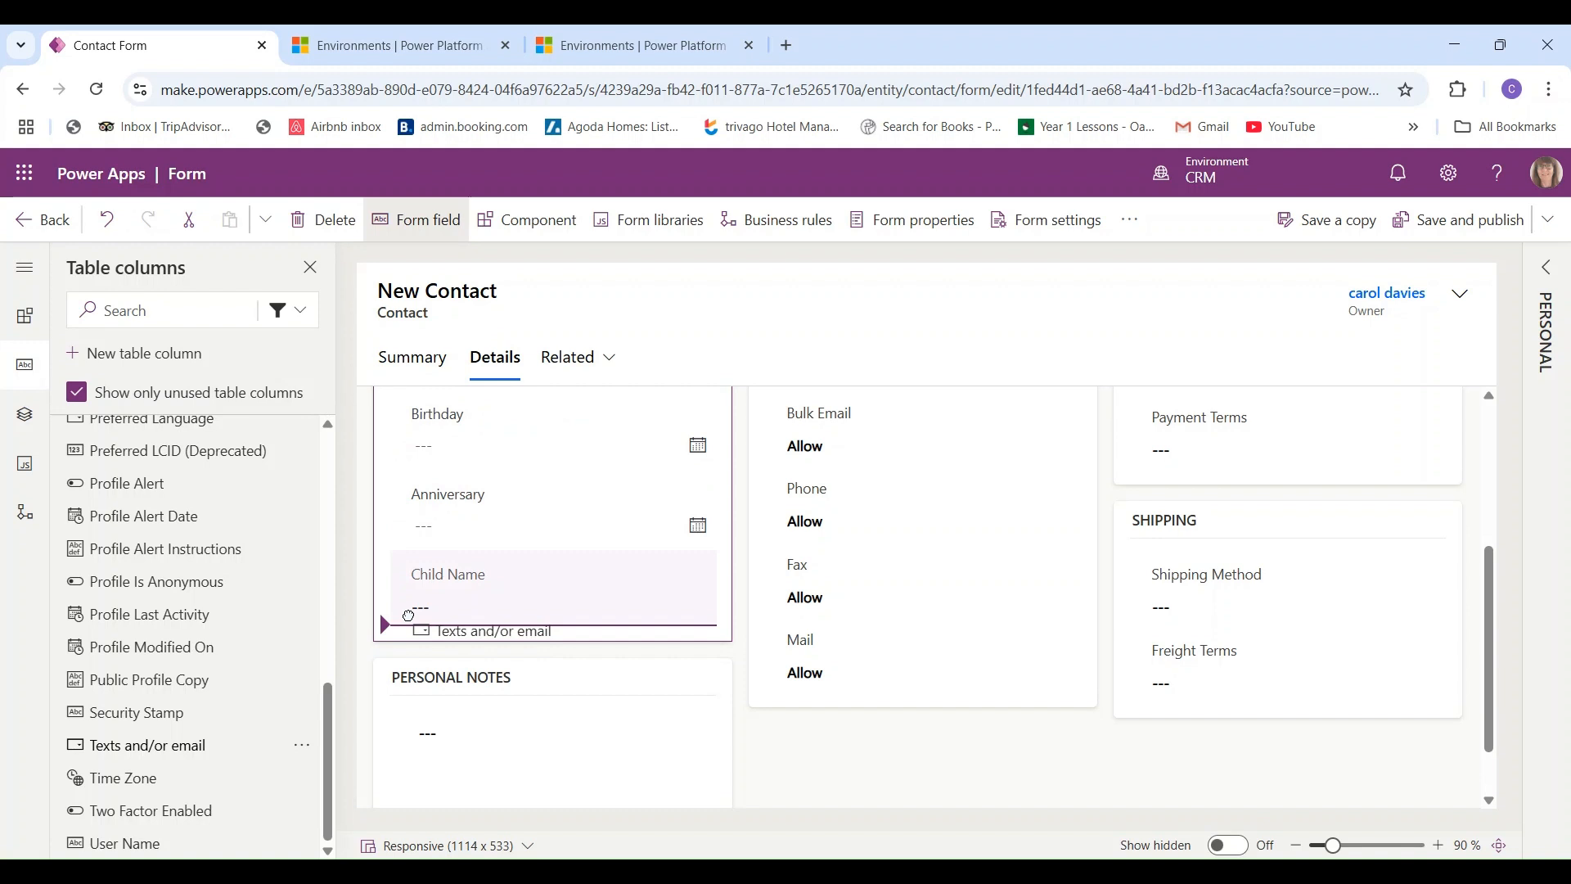
drag(408, 615, 411, 622)
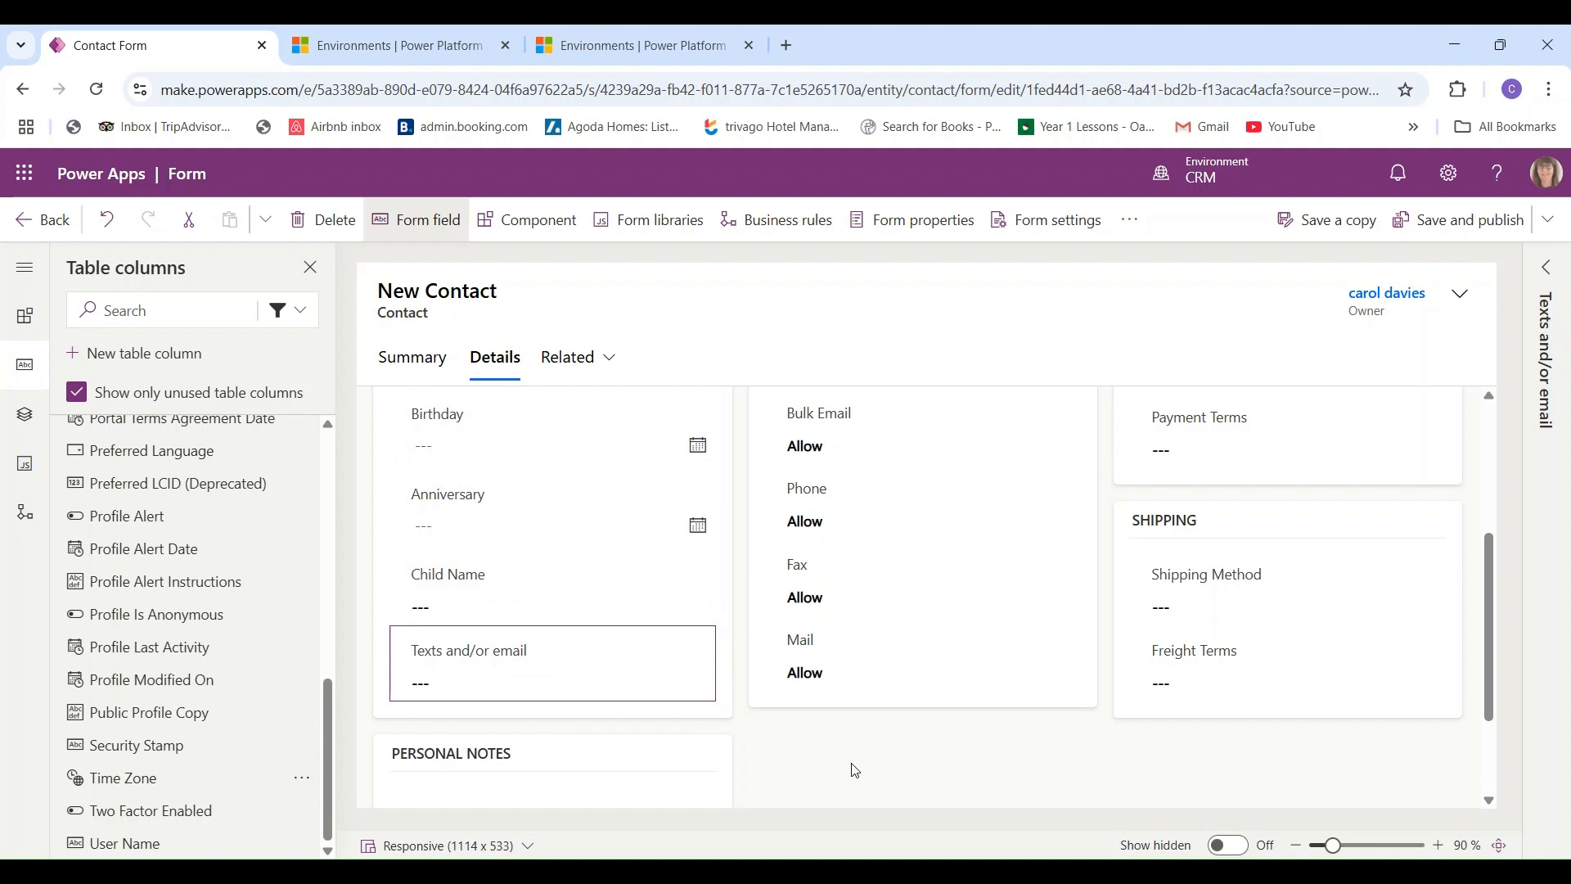
- Save and publish the contact form, then show the Texts and/or email field's properties
click(1459, 225)
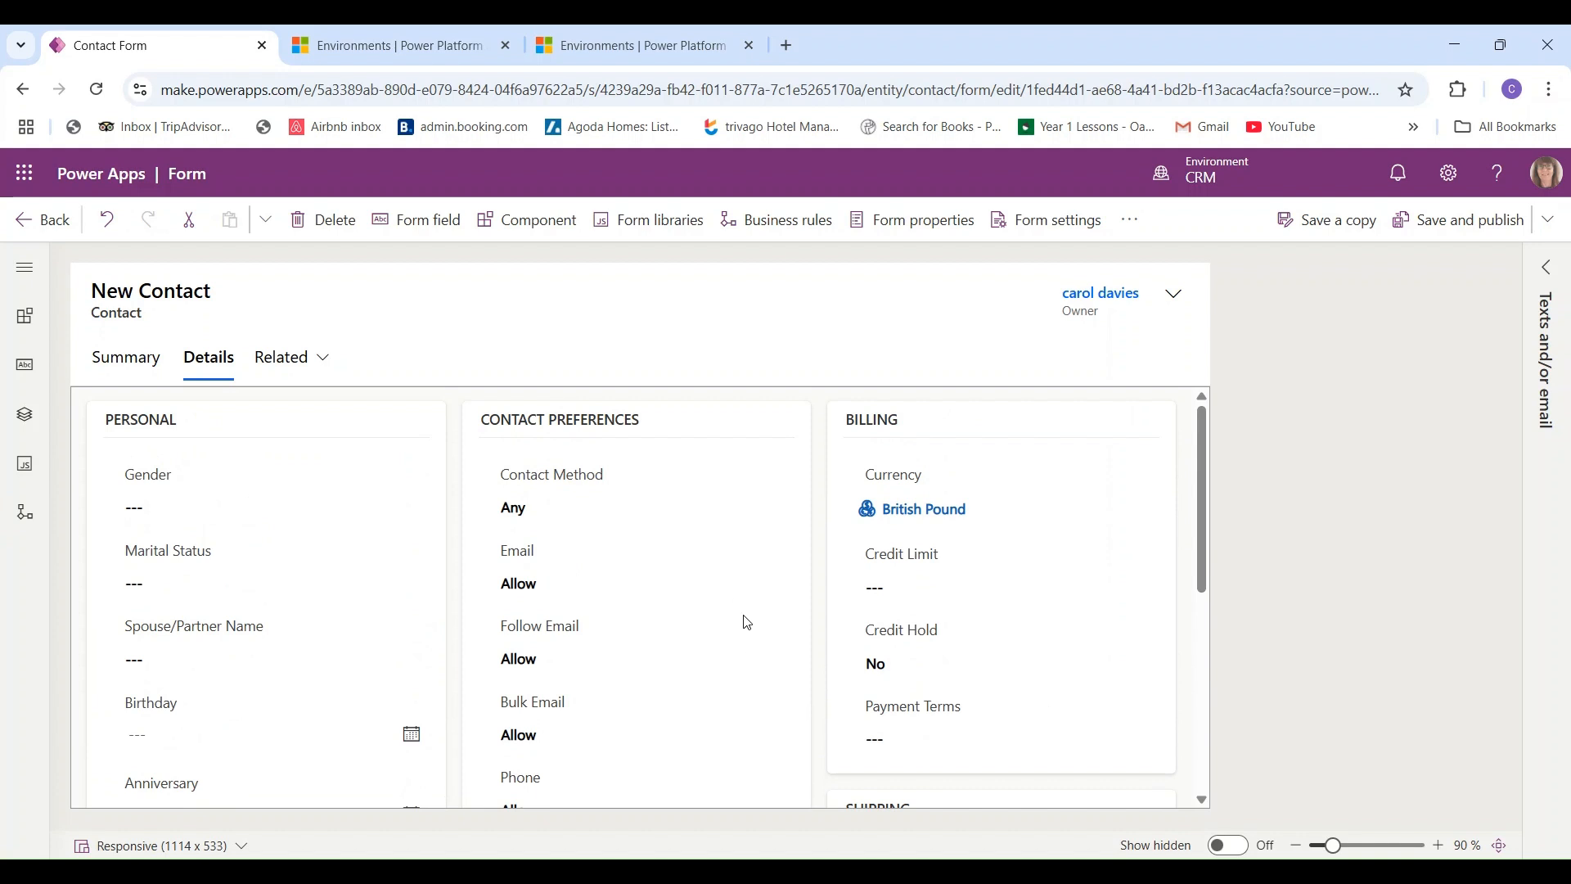
click(1544, 272)
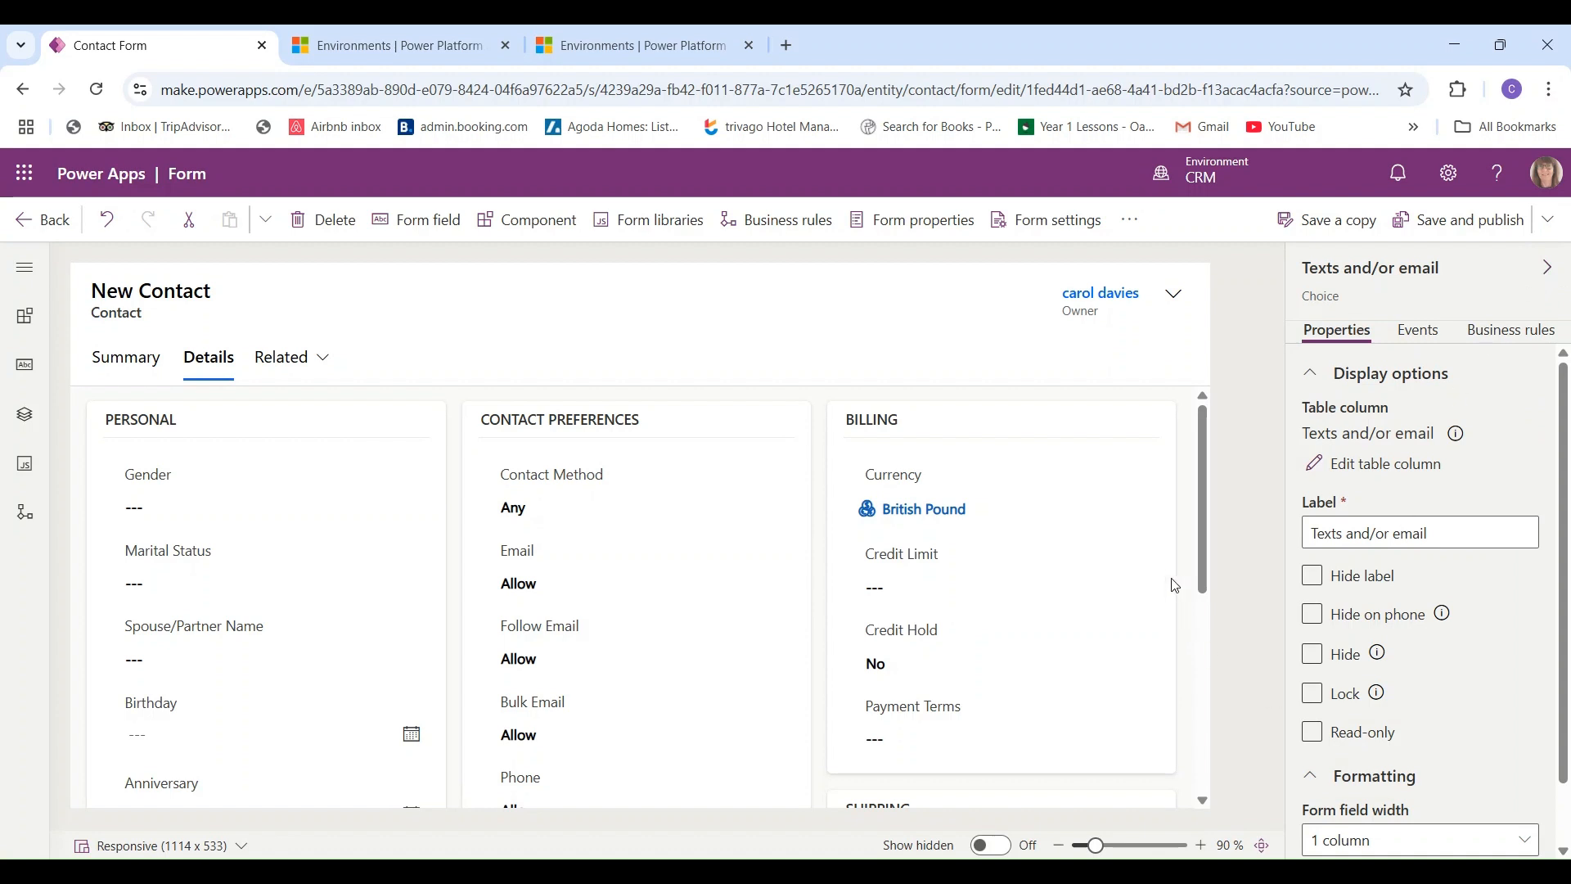
drag(1199, 521, 1192, 638)
- Hide the SHIPPING section and turn on Show hidden, dismissing the tip about hidden elements
click(843, 550)
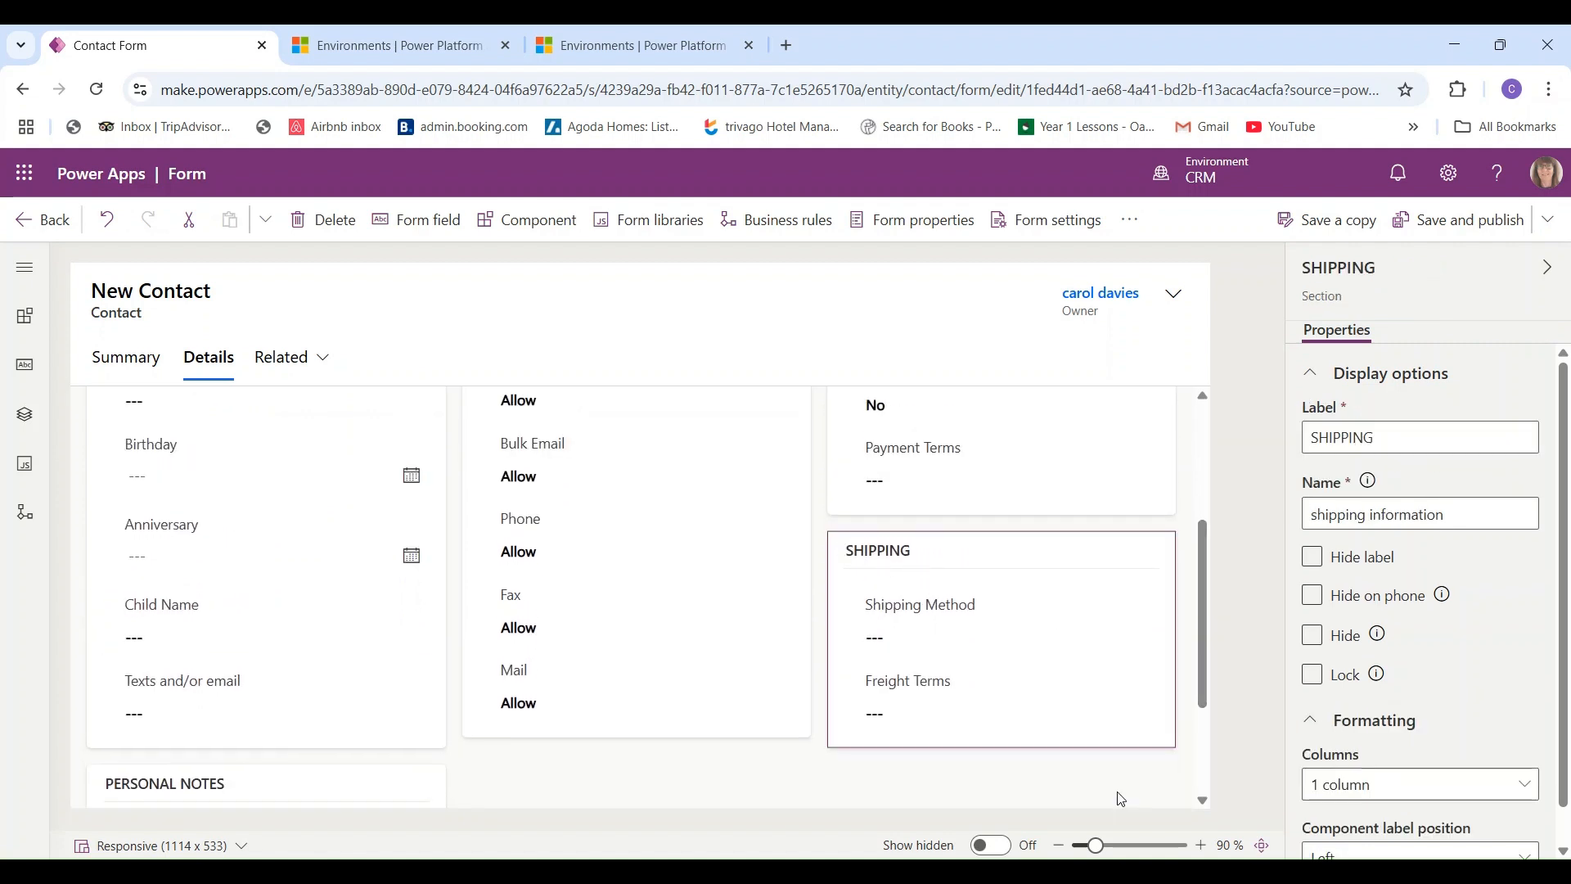
click(1321, 571)
click(1321, 651)
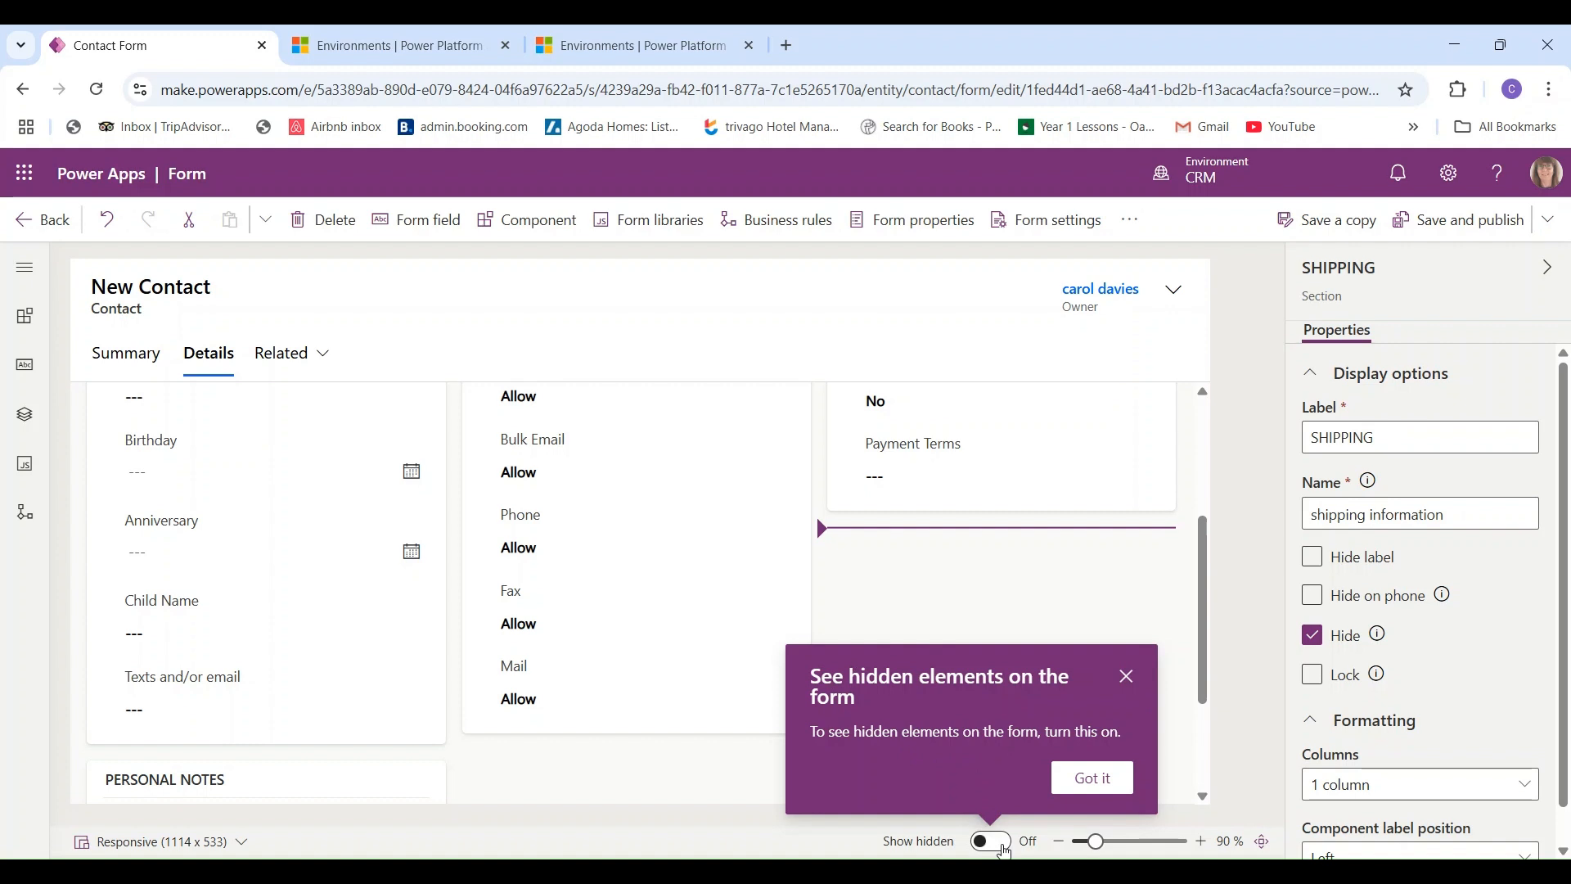
click(1003, 849)
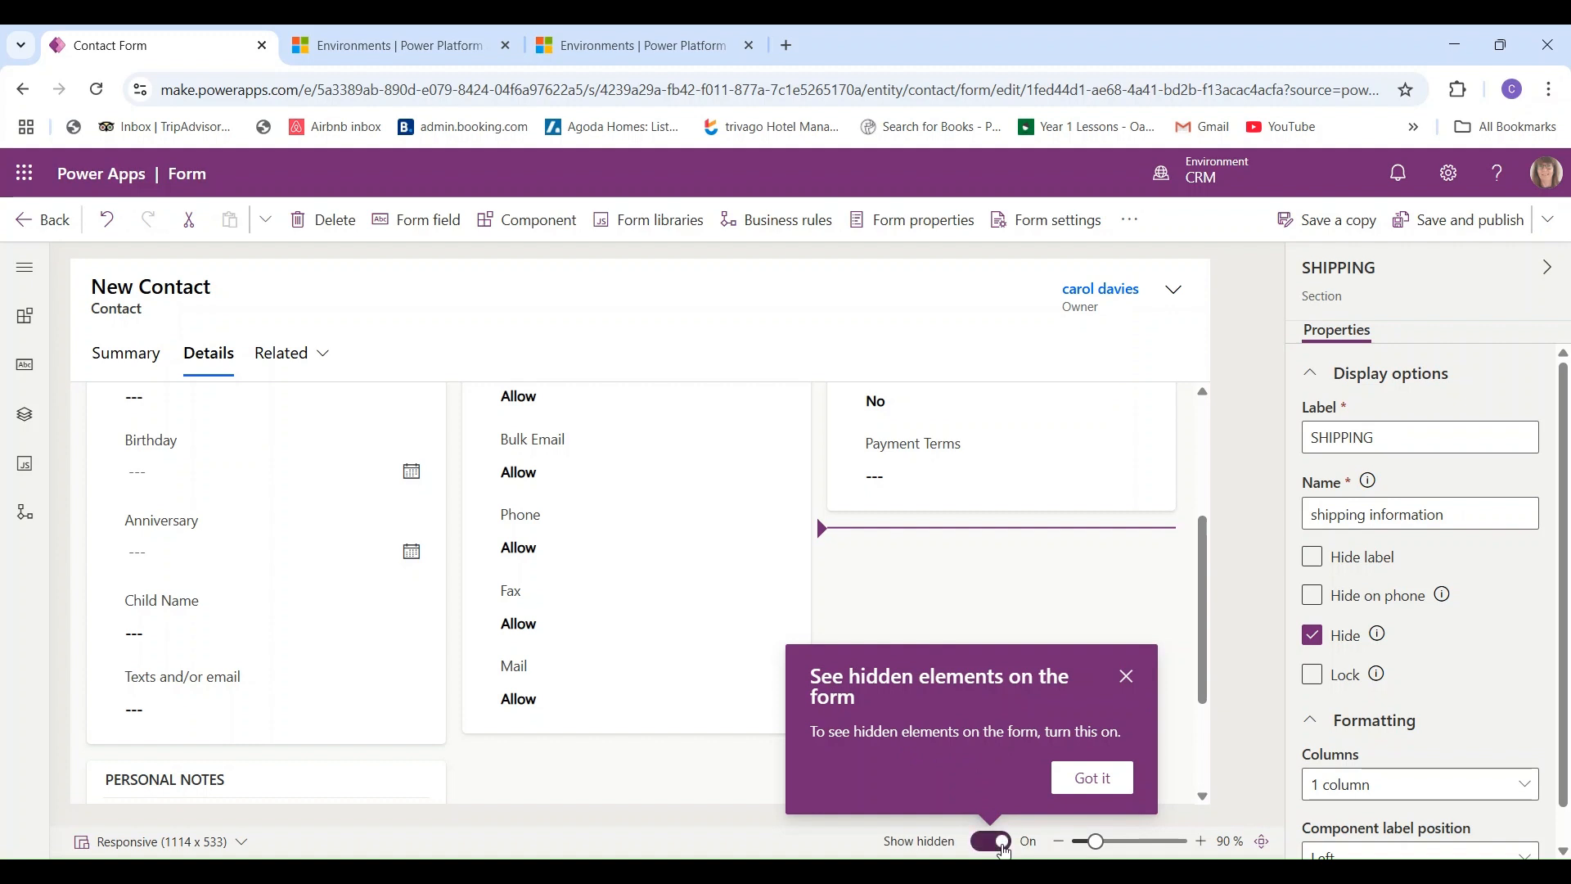
click(1127, 676)
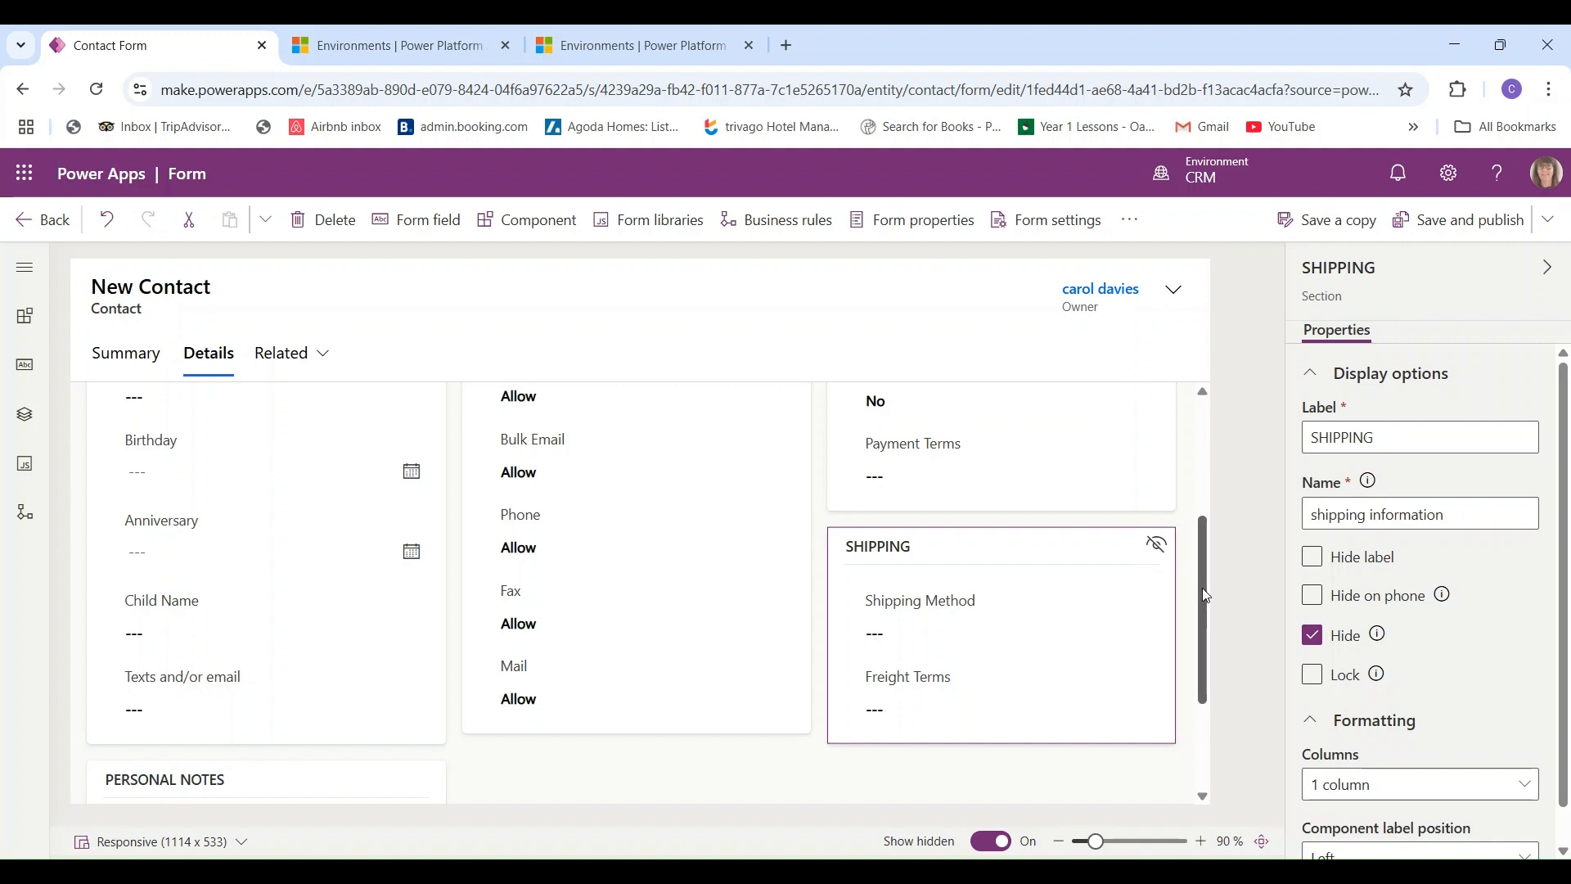
drag(1206, 597, 1176, 453)
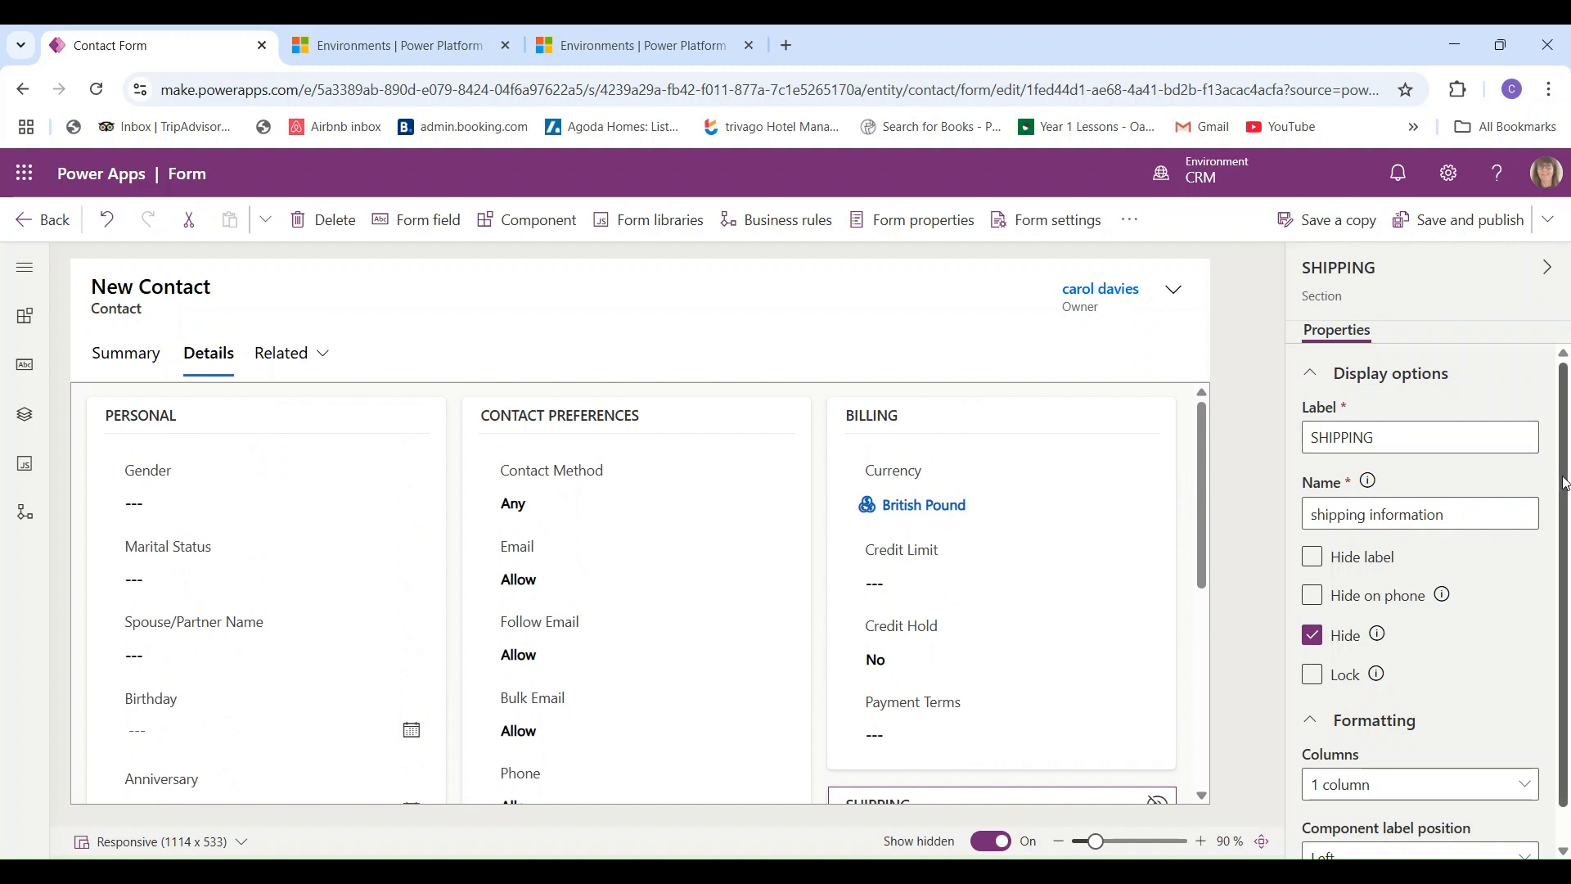
scroll(1424, 605, down, 1)
scroll(1549, 576, down, 1)
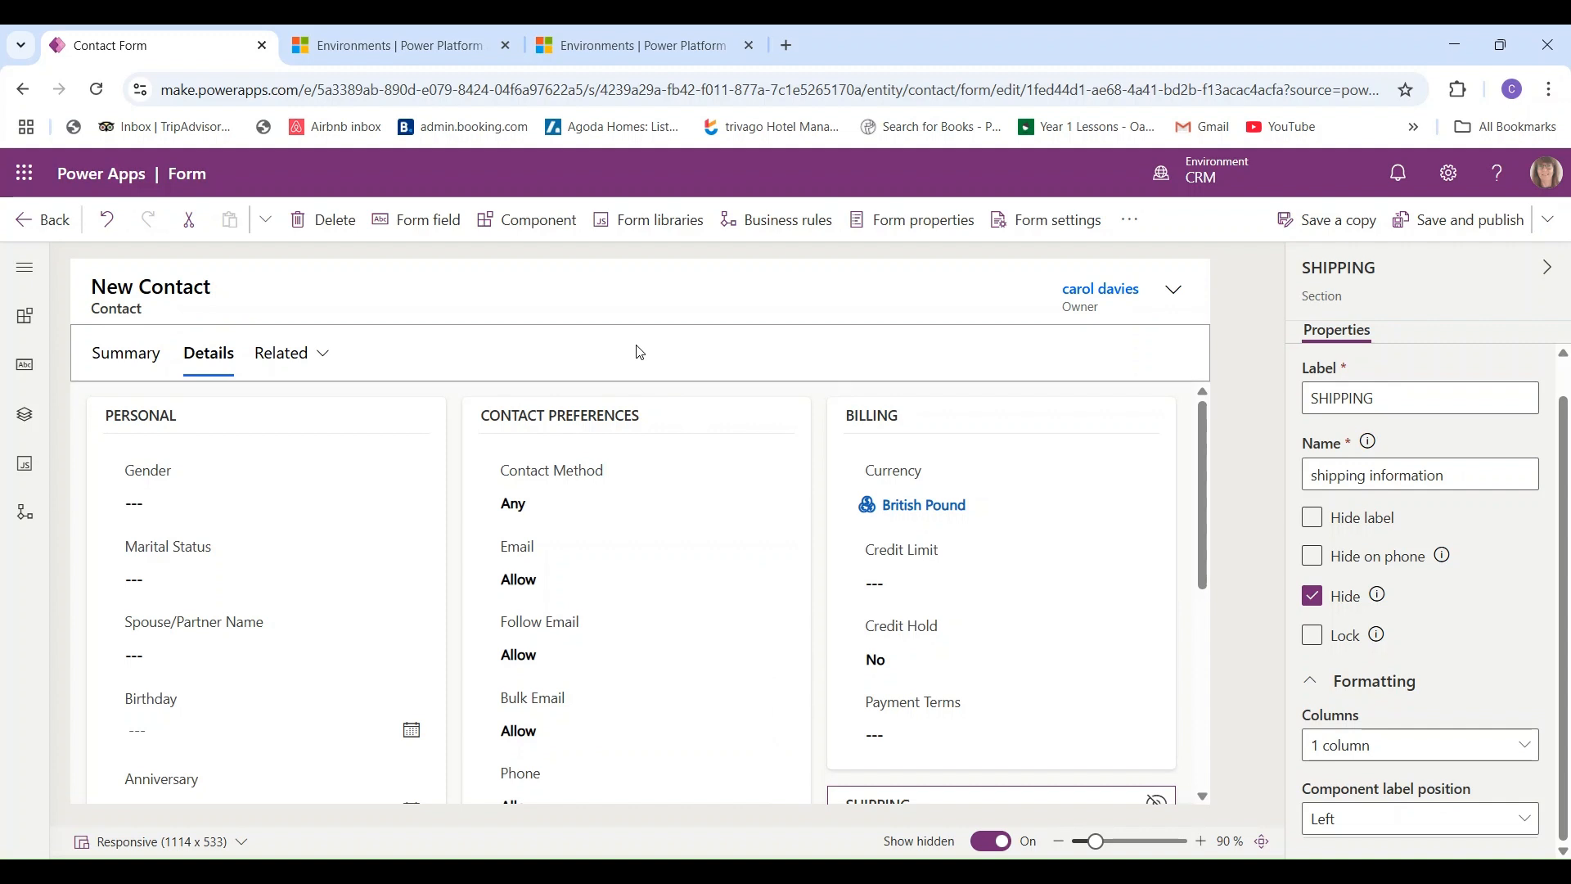
- Inspect properties of the header, Spouse/Partner Name, PERSONAL section, Gender field and Details tab
click(472, 307)
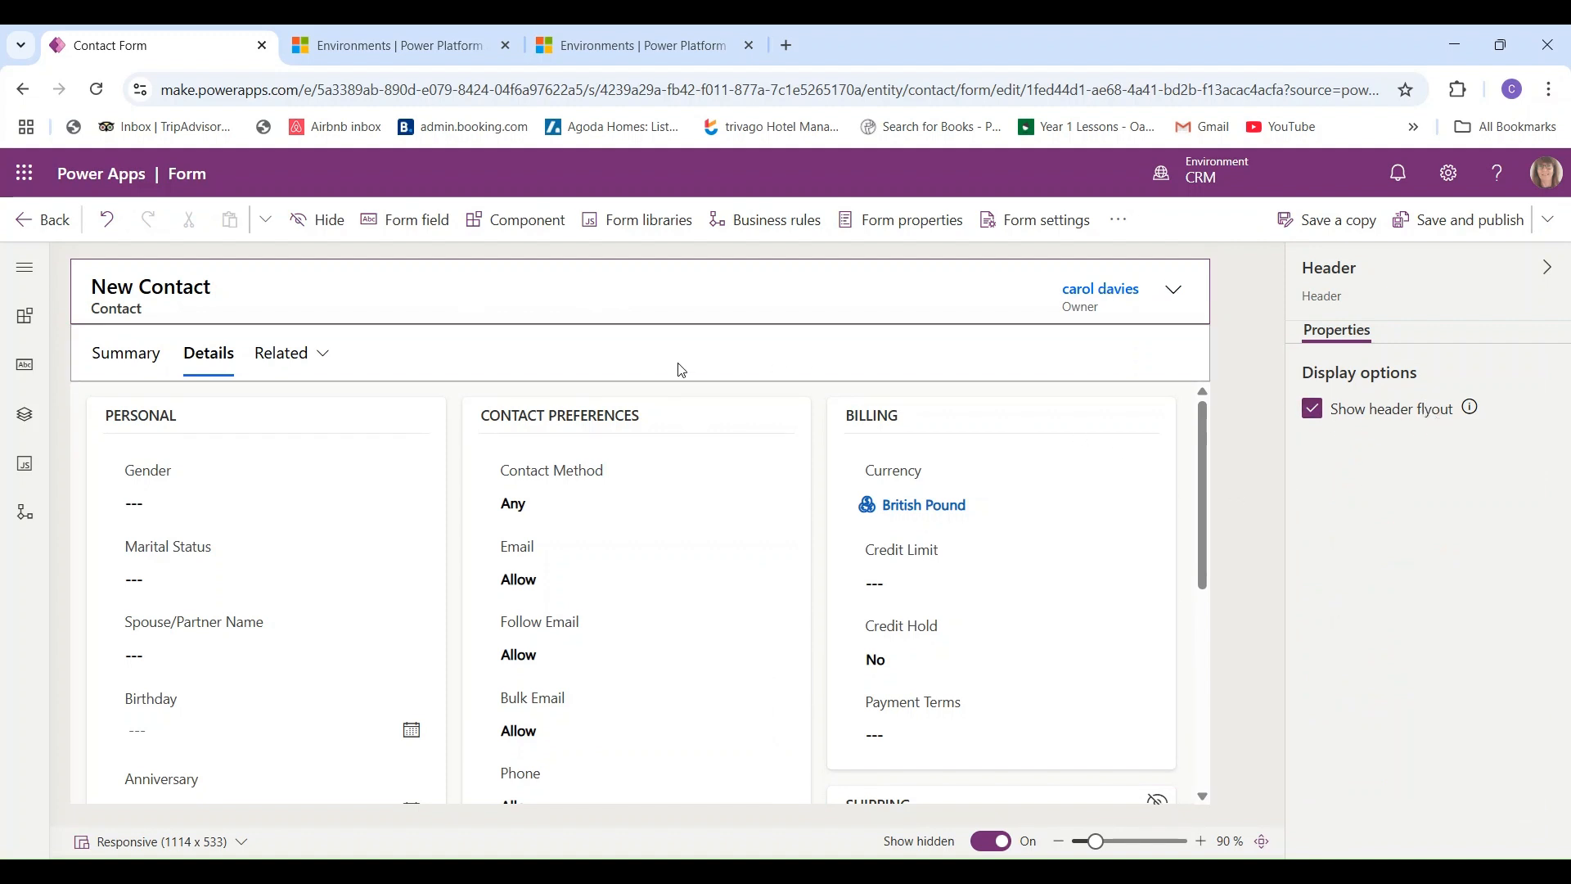
click(428, 653)
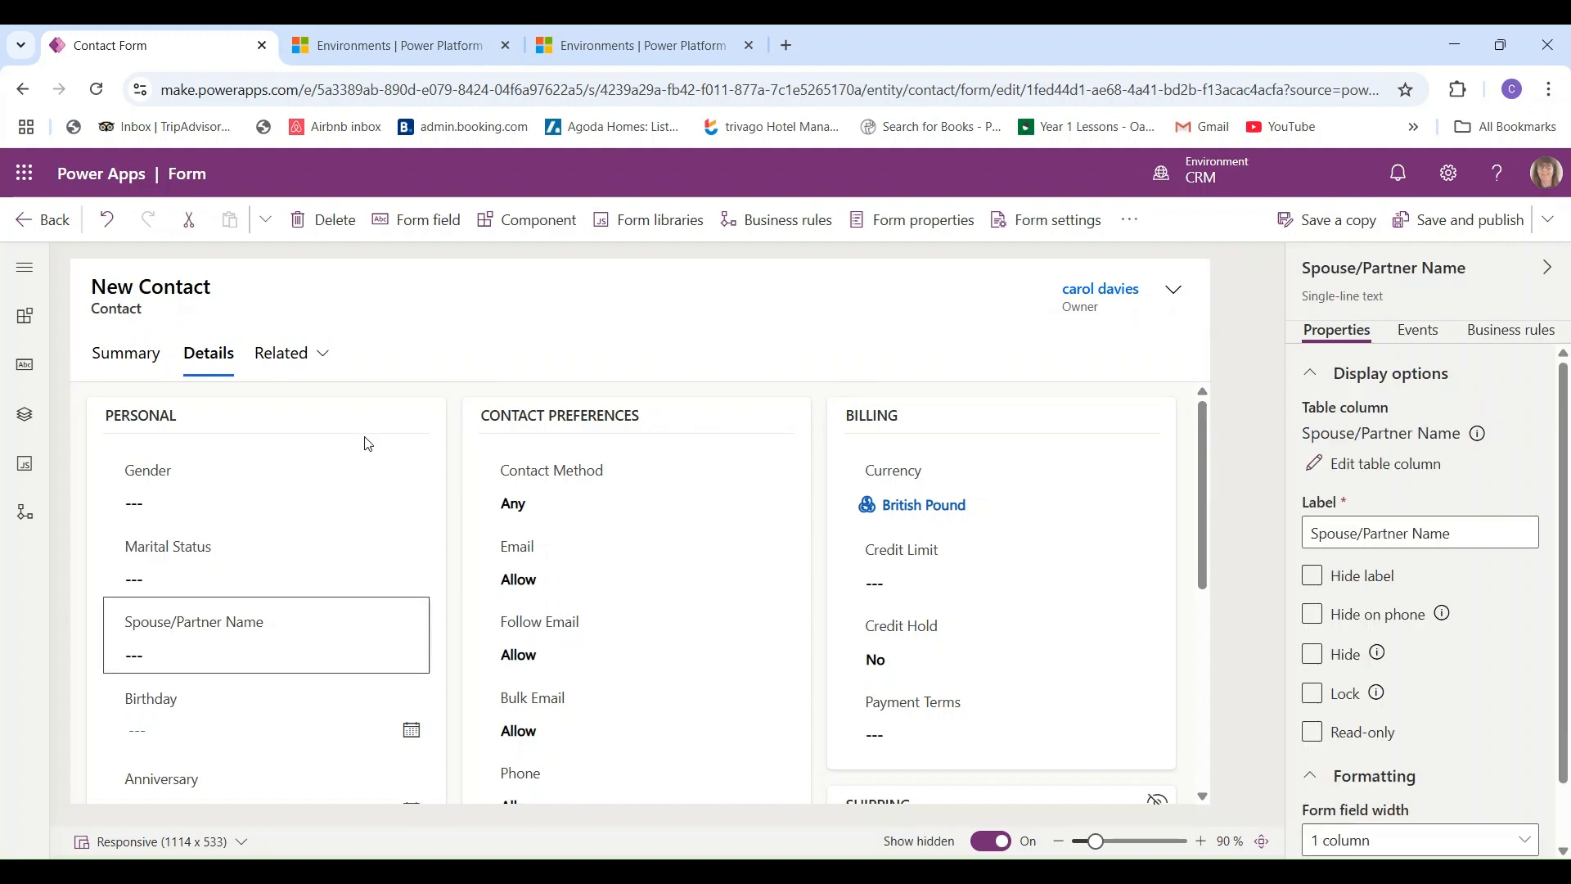
click(100, 628)
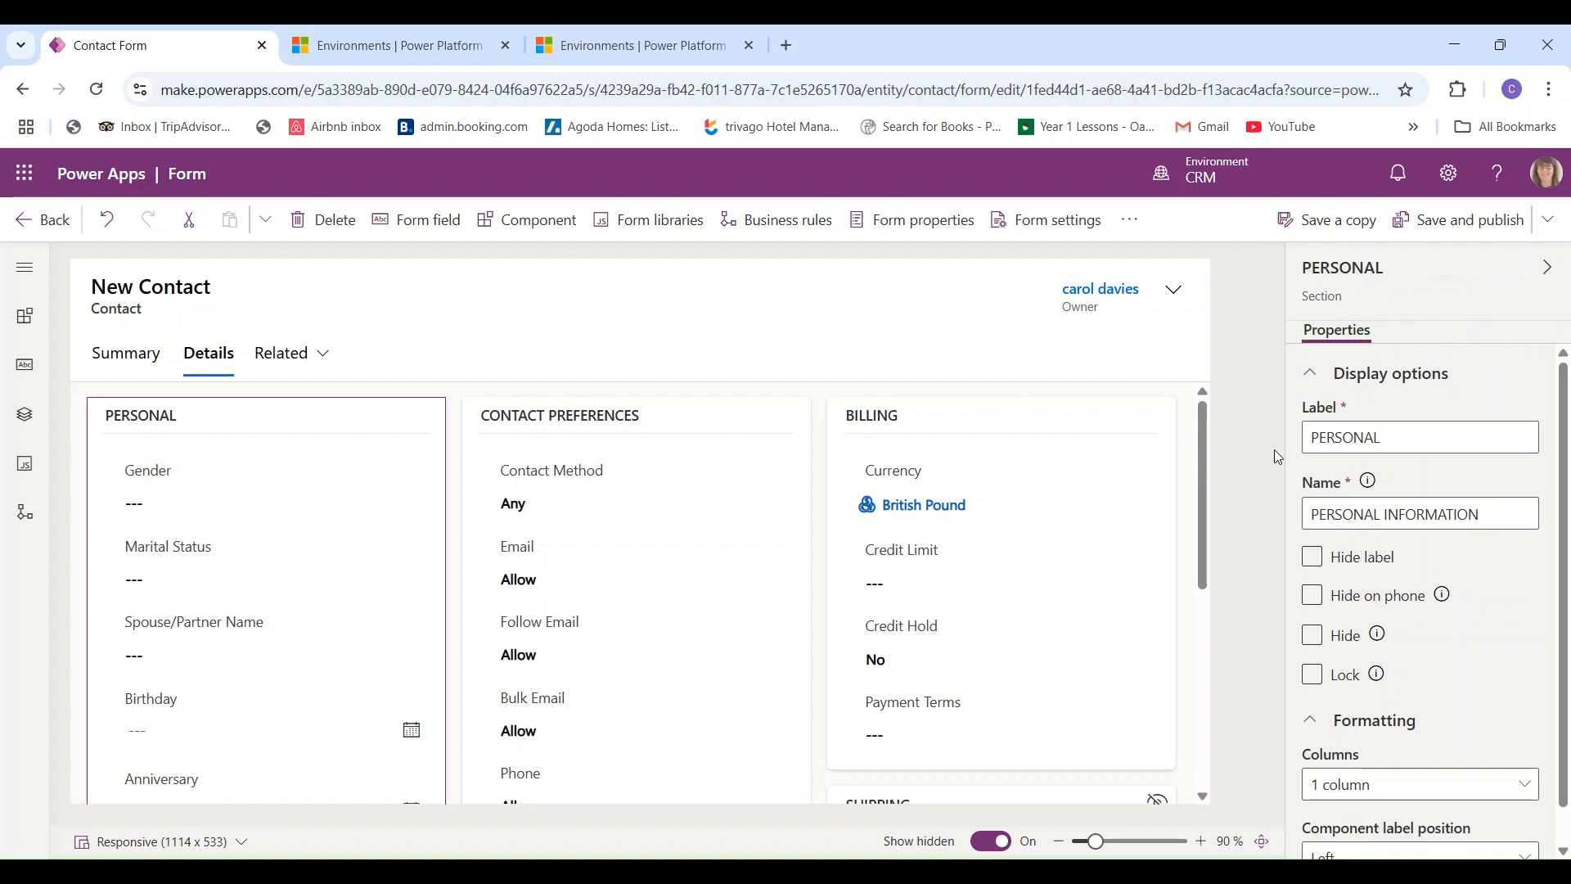
scroll(1564, 418, down, 1)
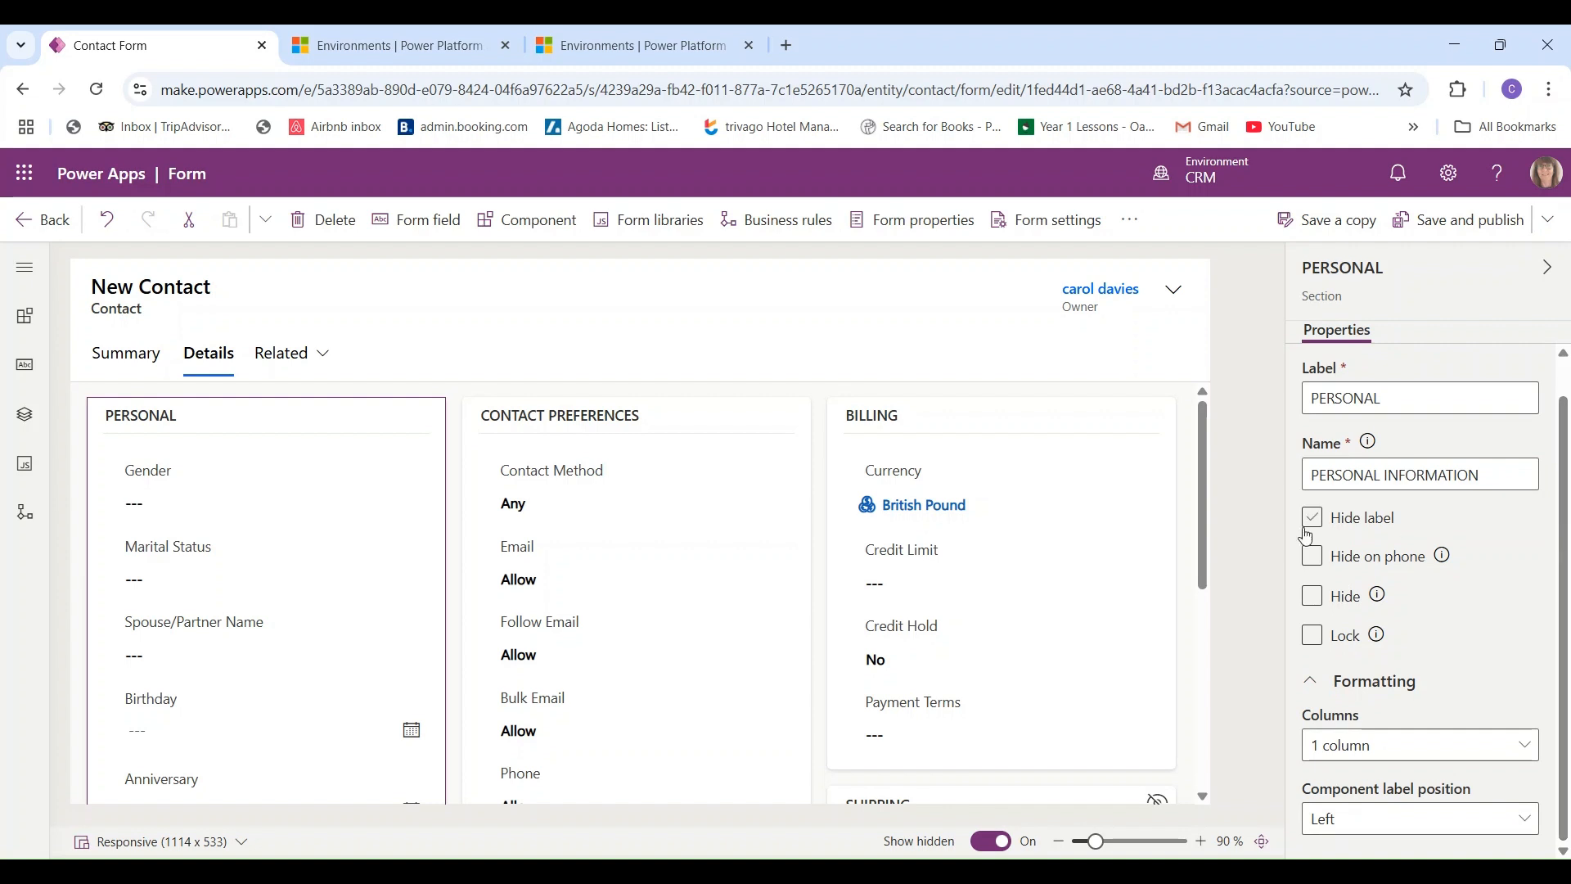
click(219, 475)
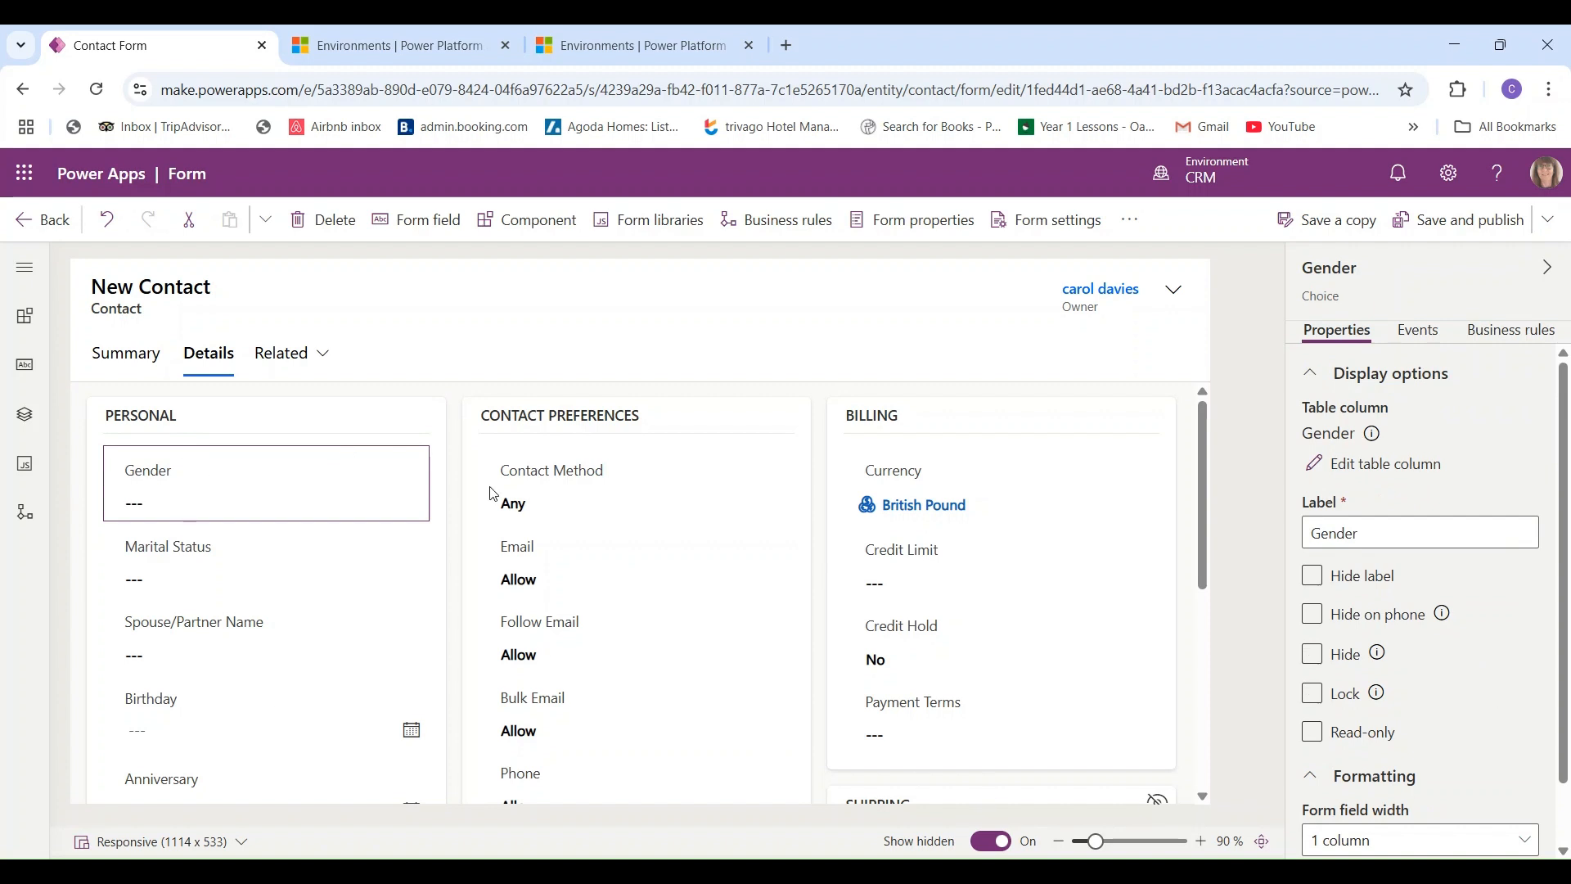
scroll(1563, 703, down, 1)
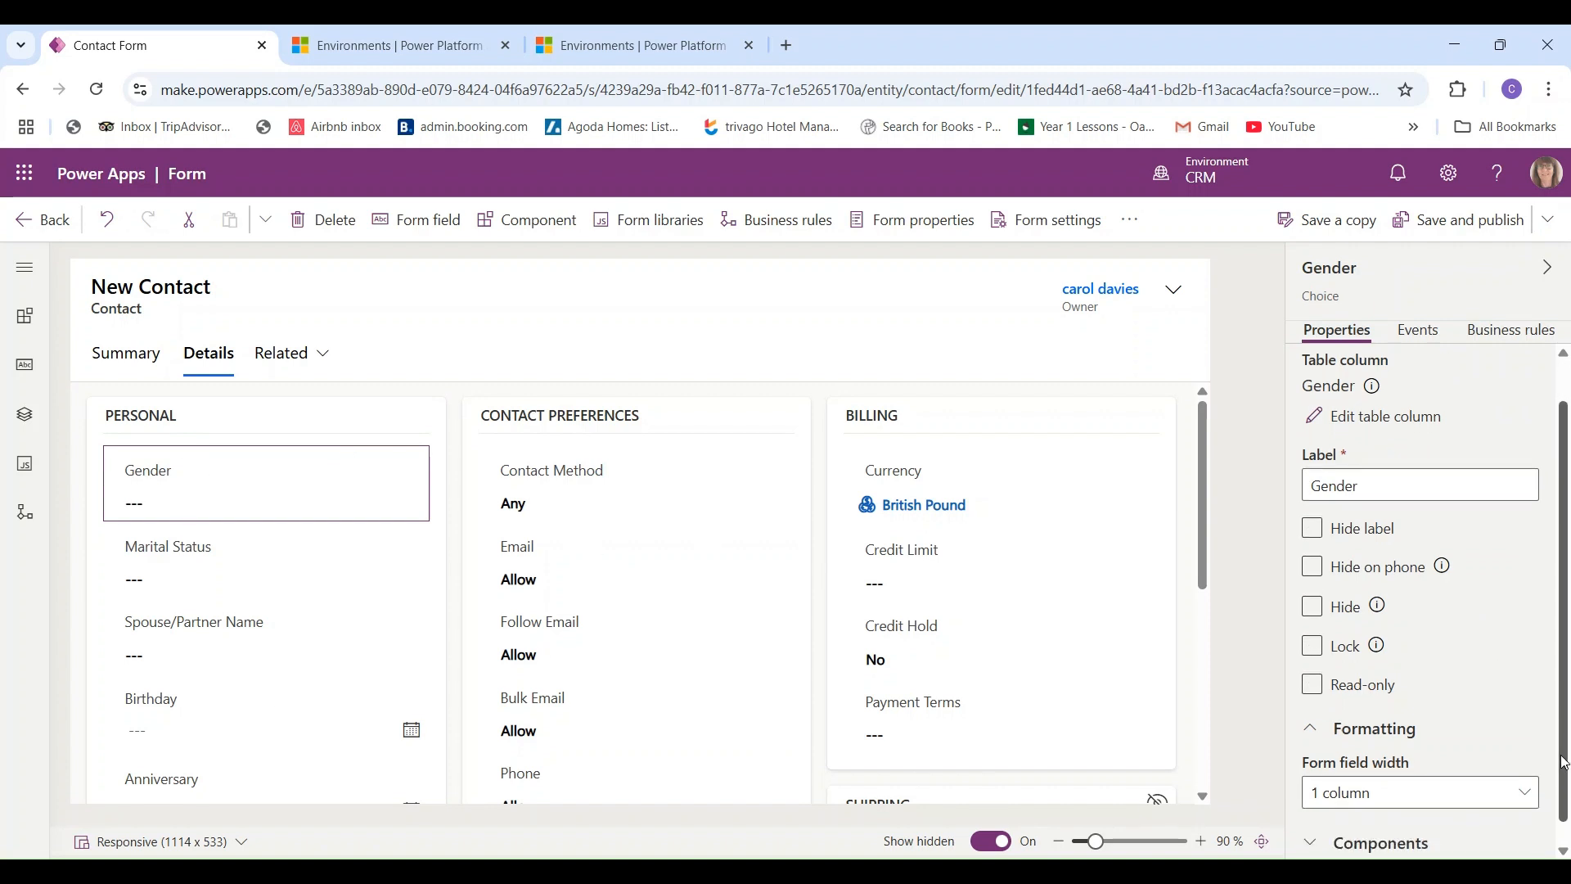
click(1205, 553)
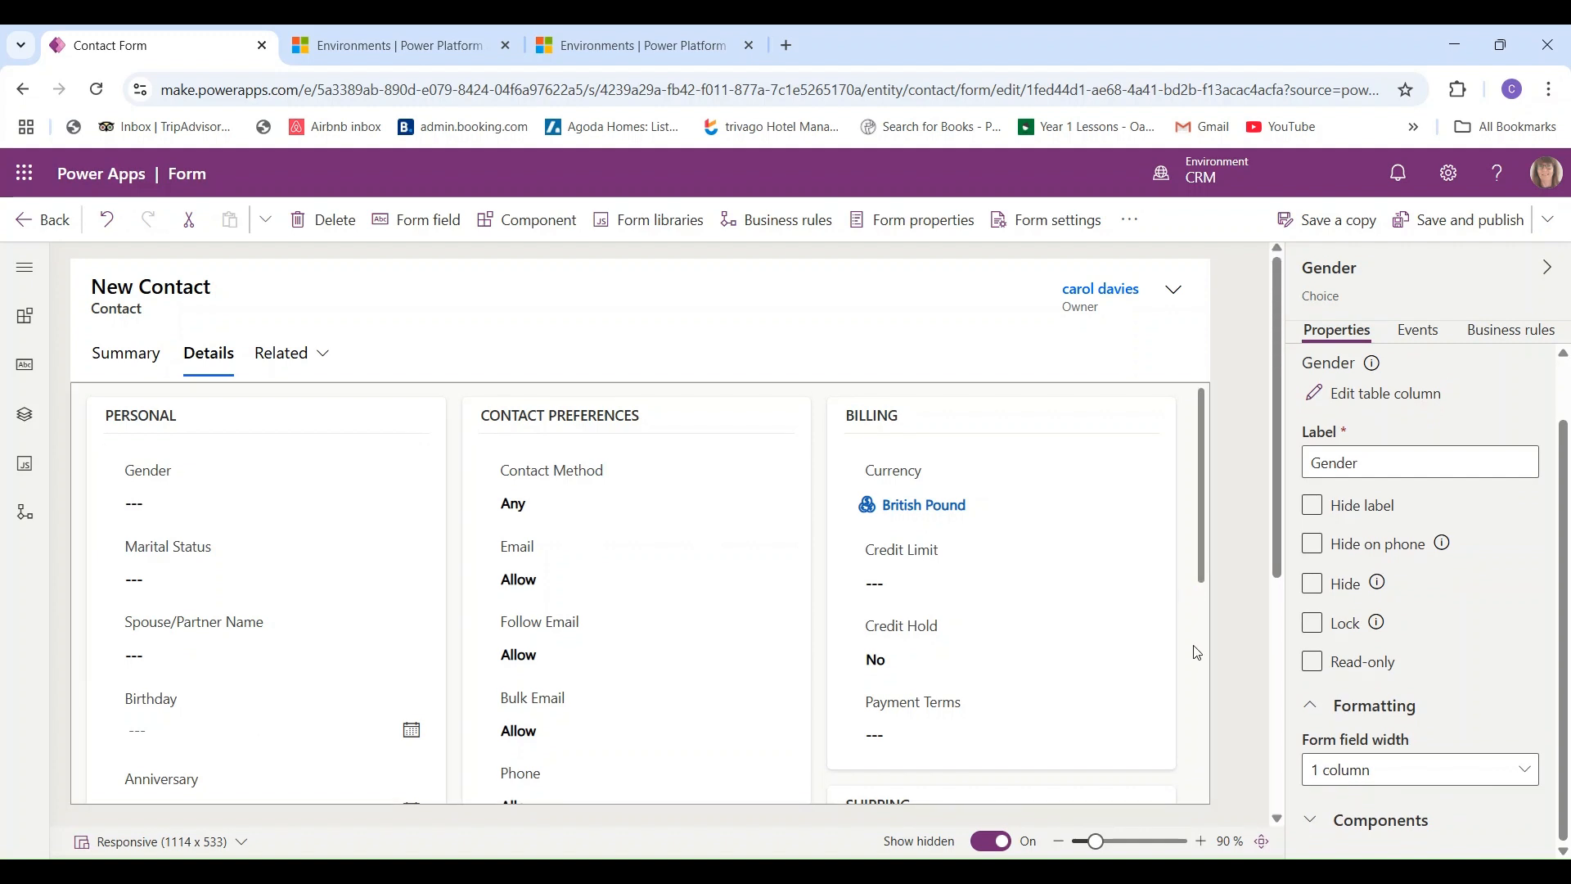
click(1274, 693)
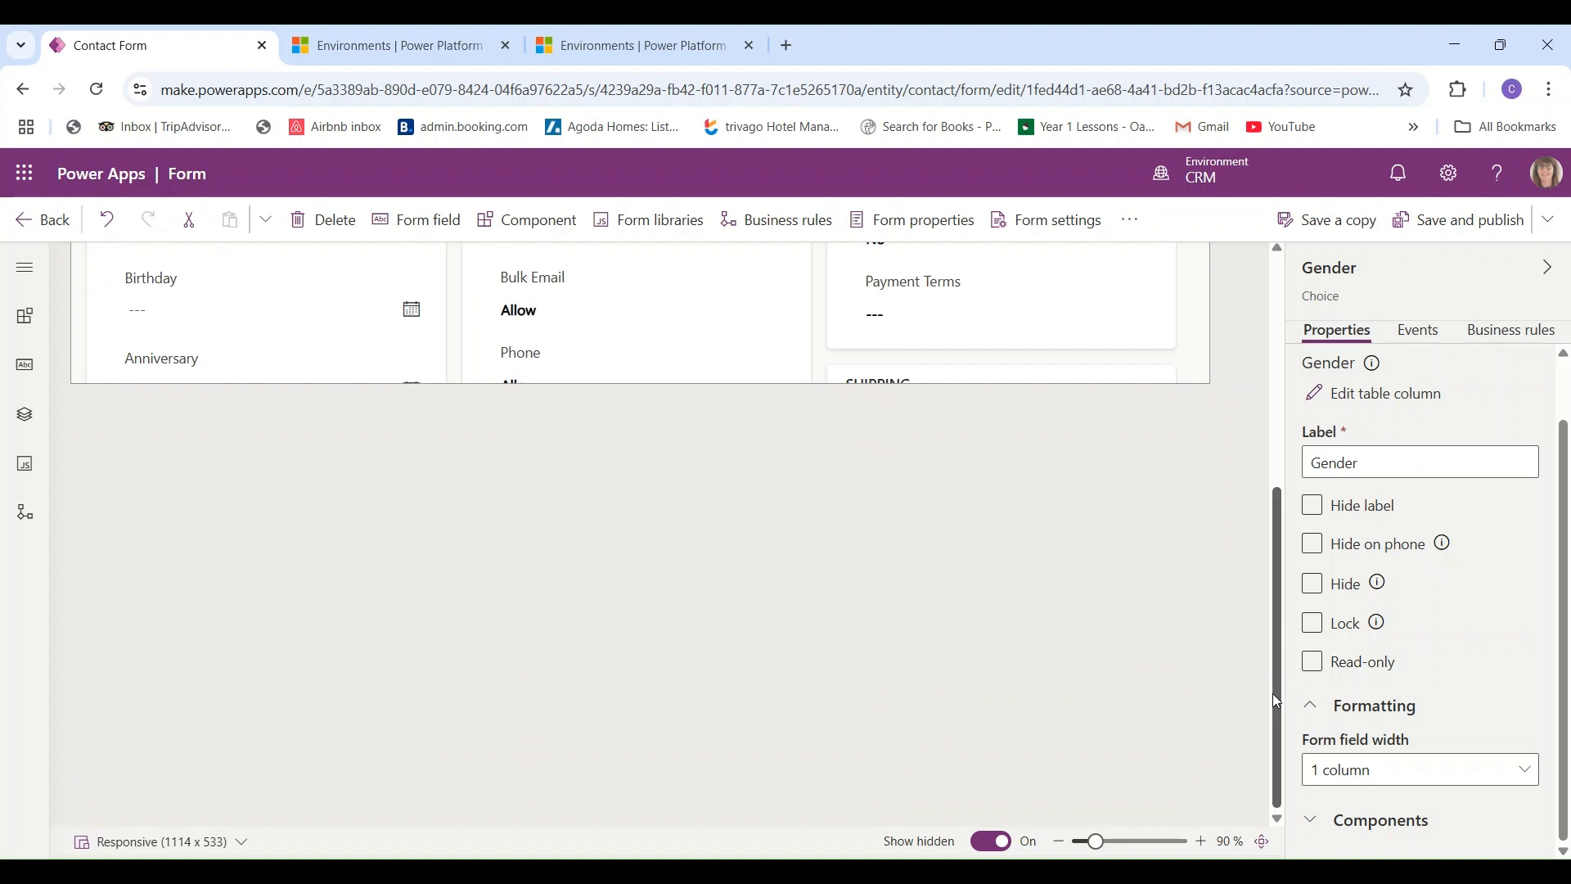
click(1009, 372)
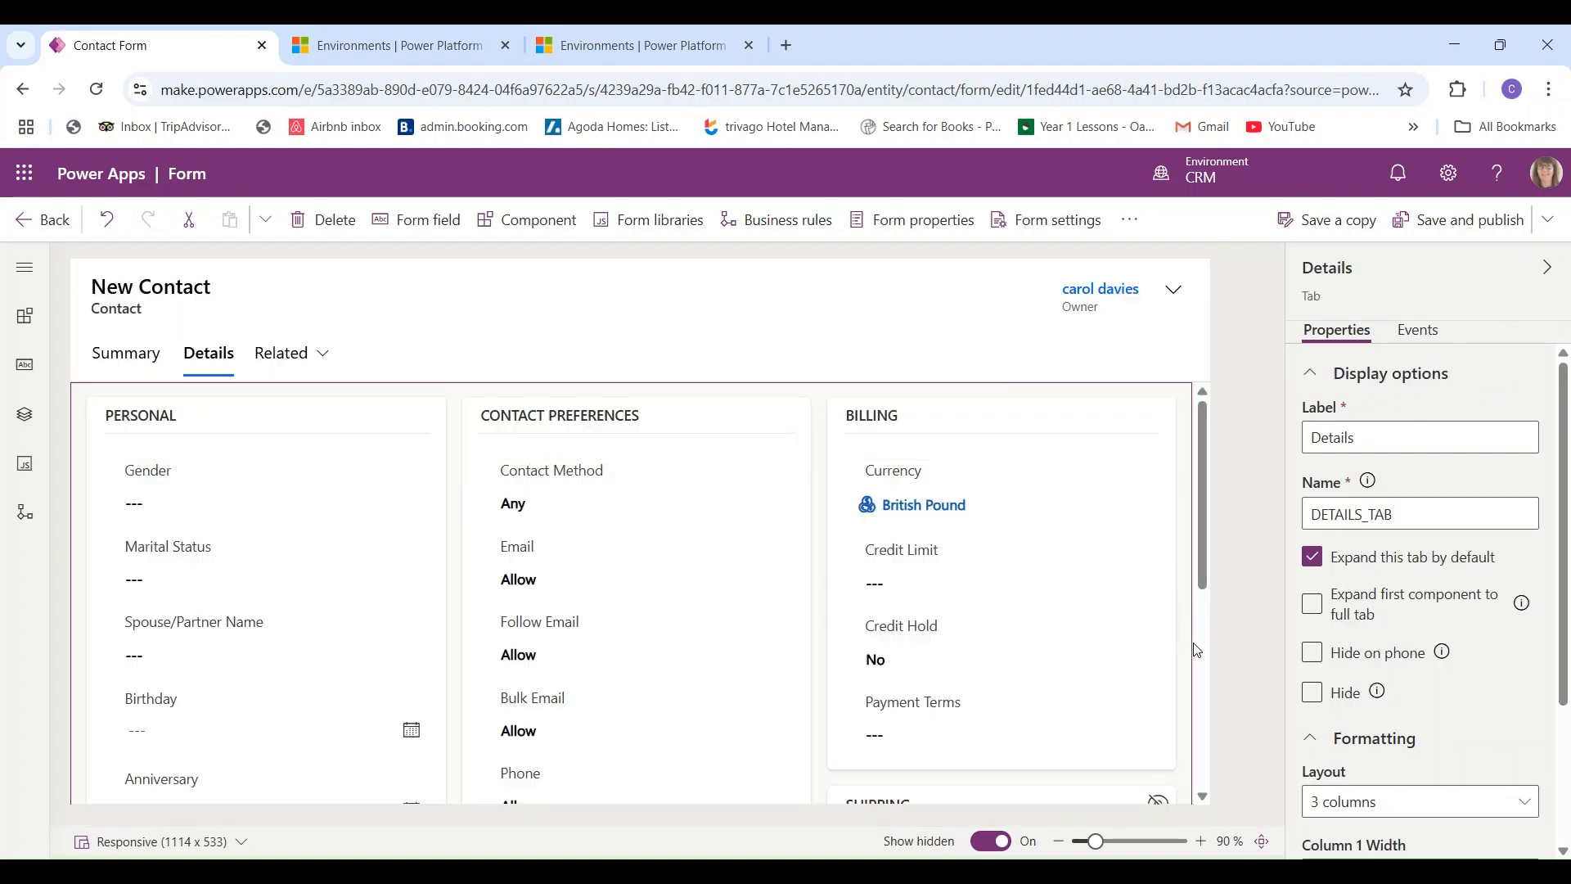
- Review the Details tab's layout properties, then save and publish the Contact form
scroll(1205, 680, down, 1)
scroll(1206, 679, down, 5)
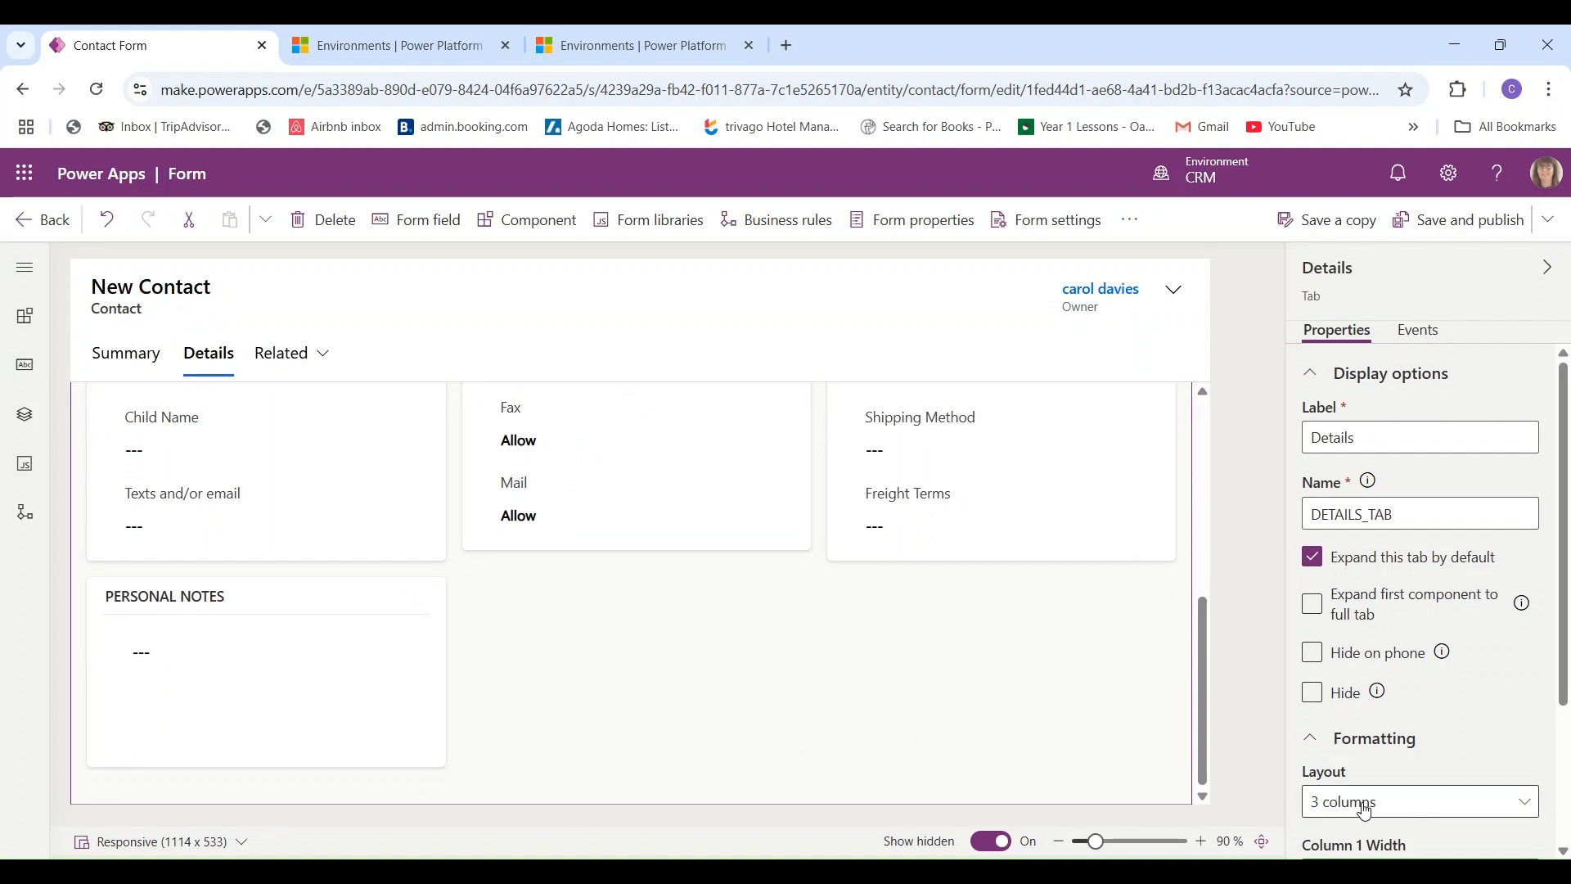
scroll(1420, 801, down, 3)
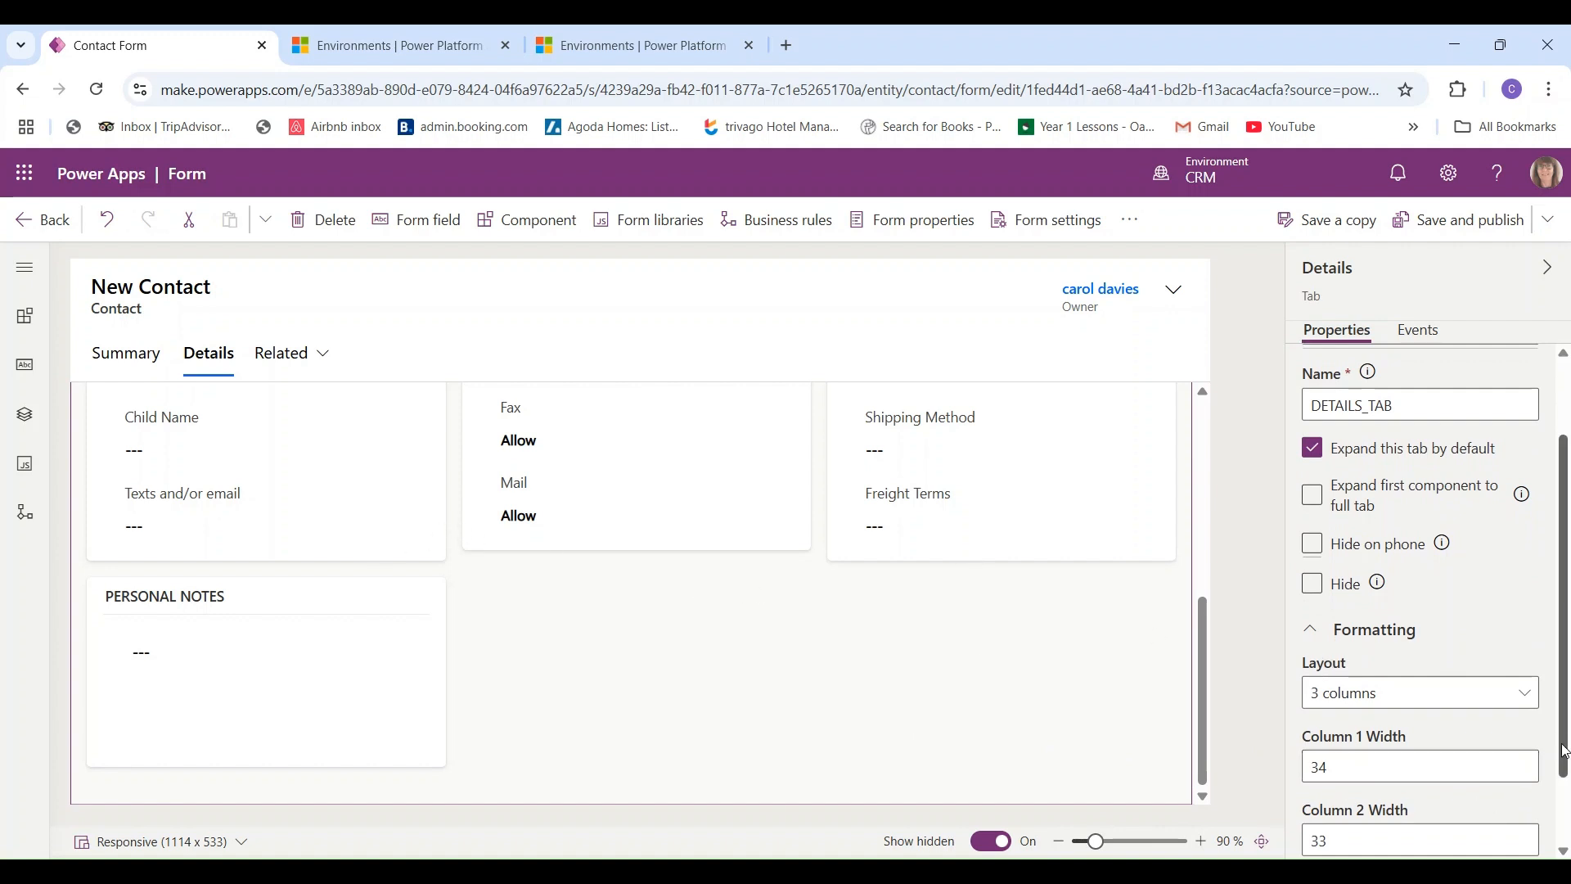
scroll(1563, 605, down, 2)
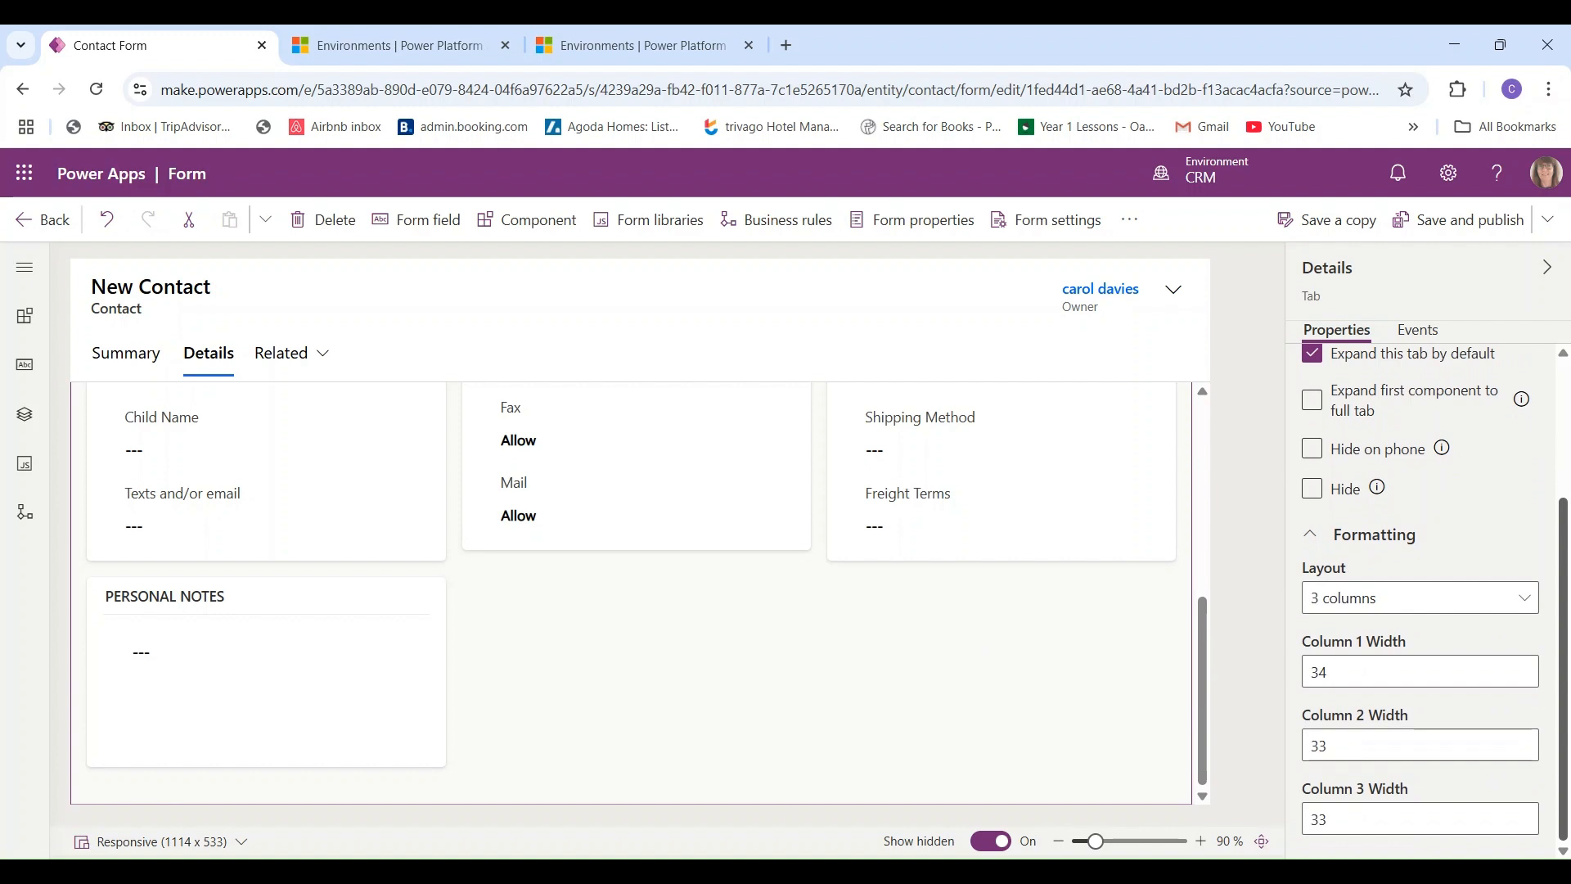
scroll(1563, 605, up, 1)
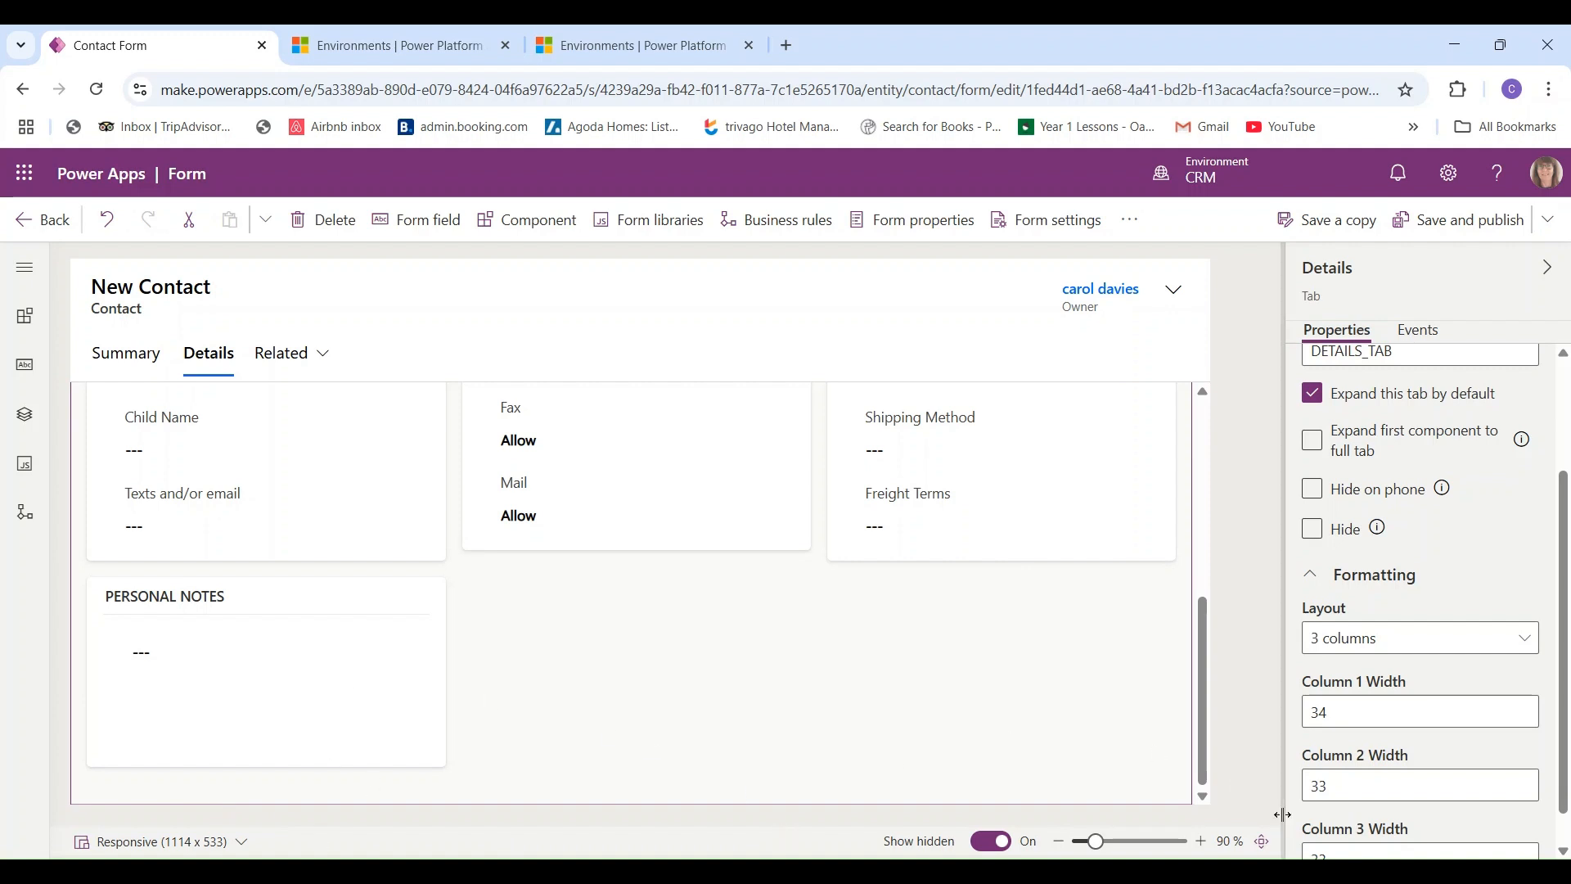
click(1562, 851)
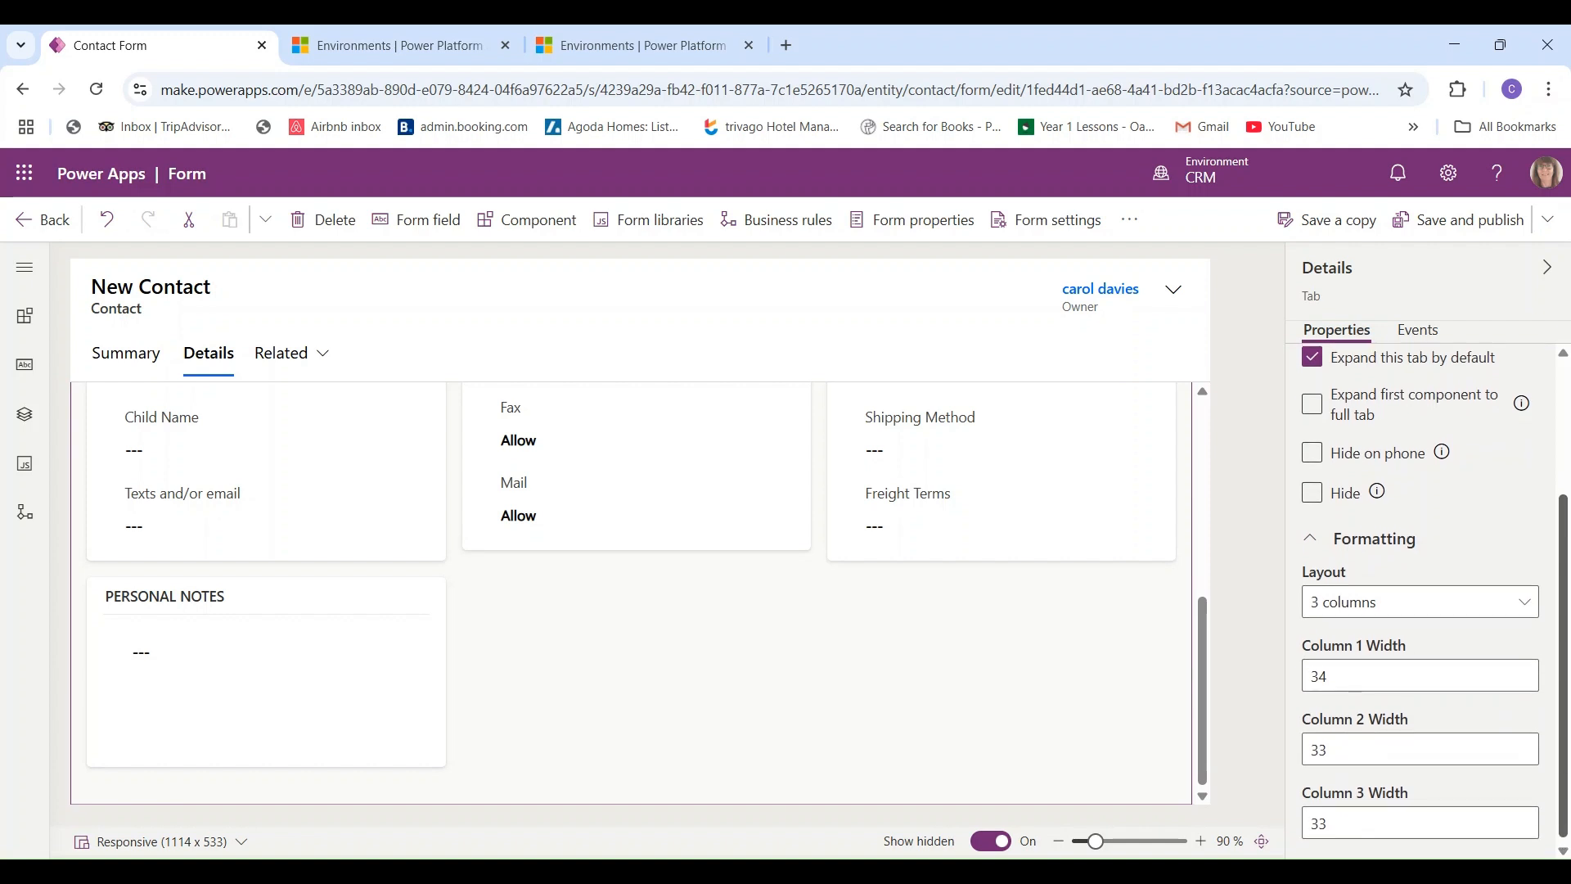
scroll(1550, 702, up, 1)
scroll(1551, 702, up, 2)
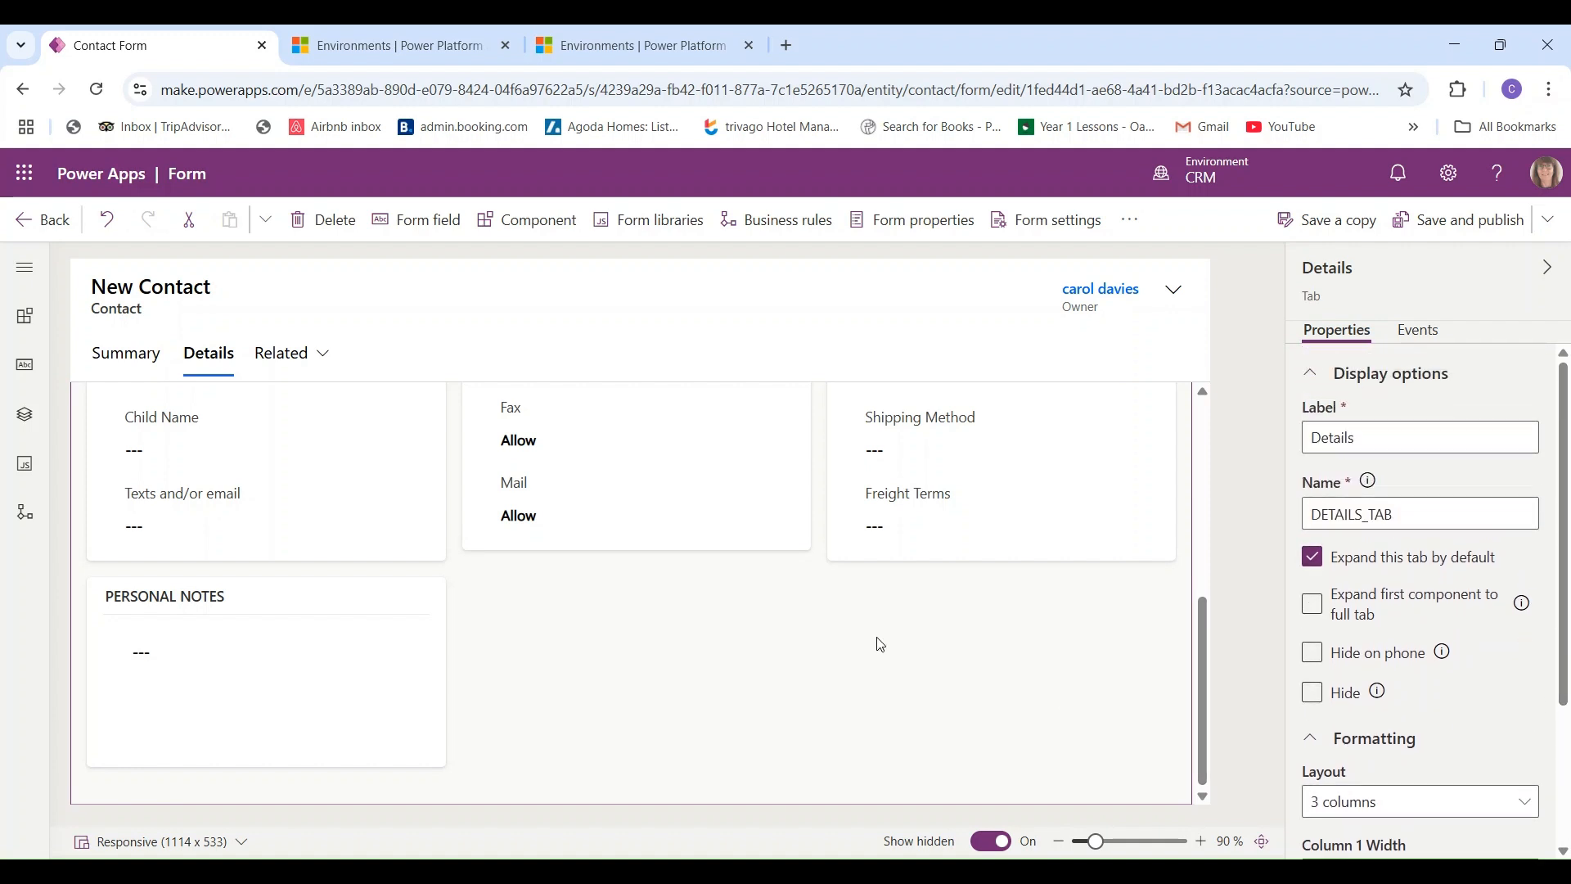
click(1467, 232)
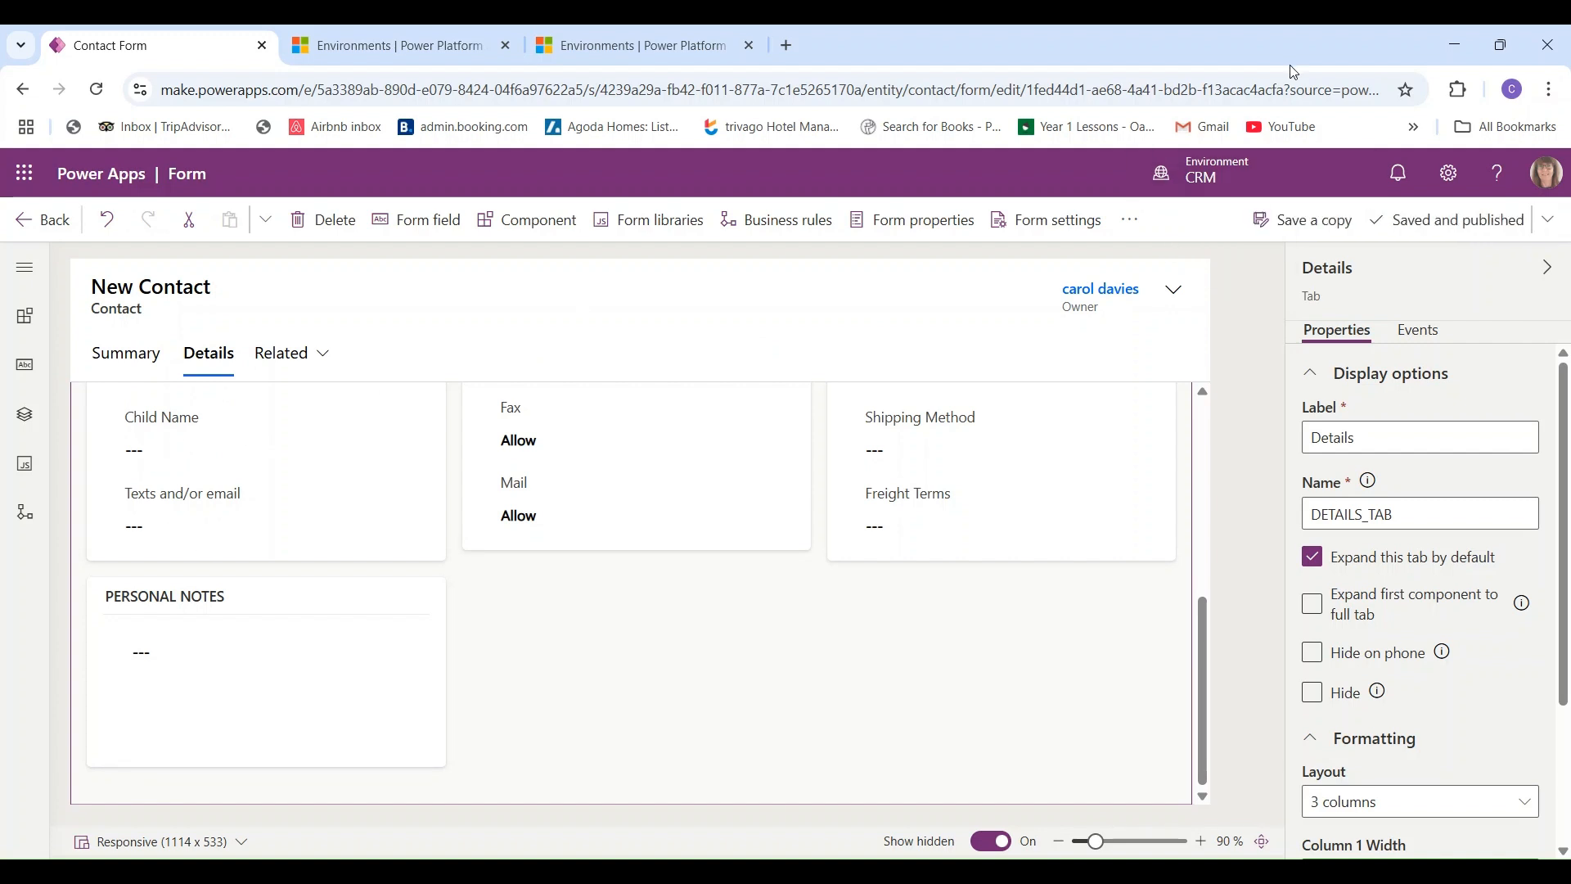
- Go from the form designer to the Contact table's Views list and open All Contacts
click(43, 229)
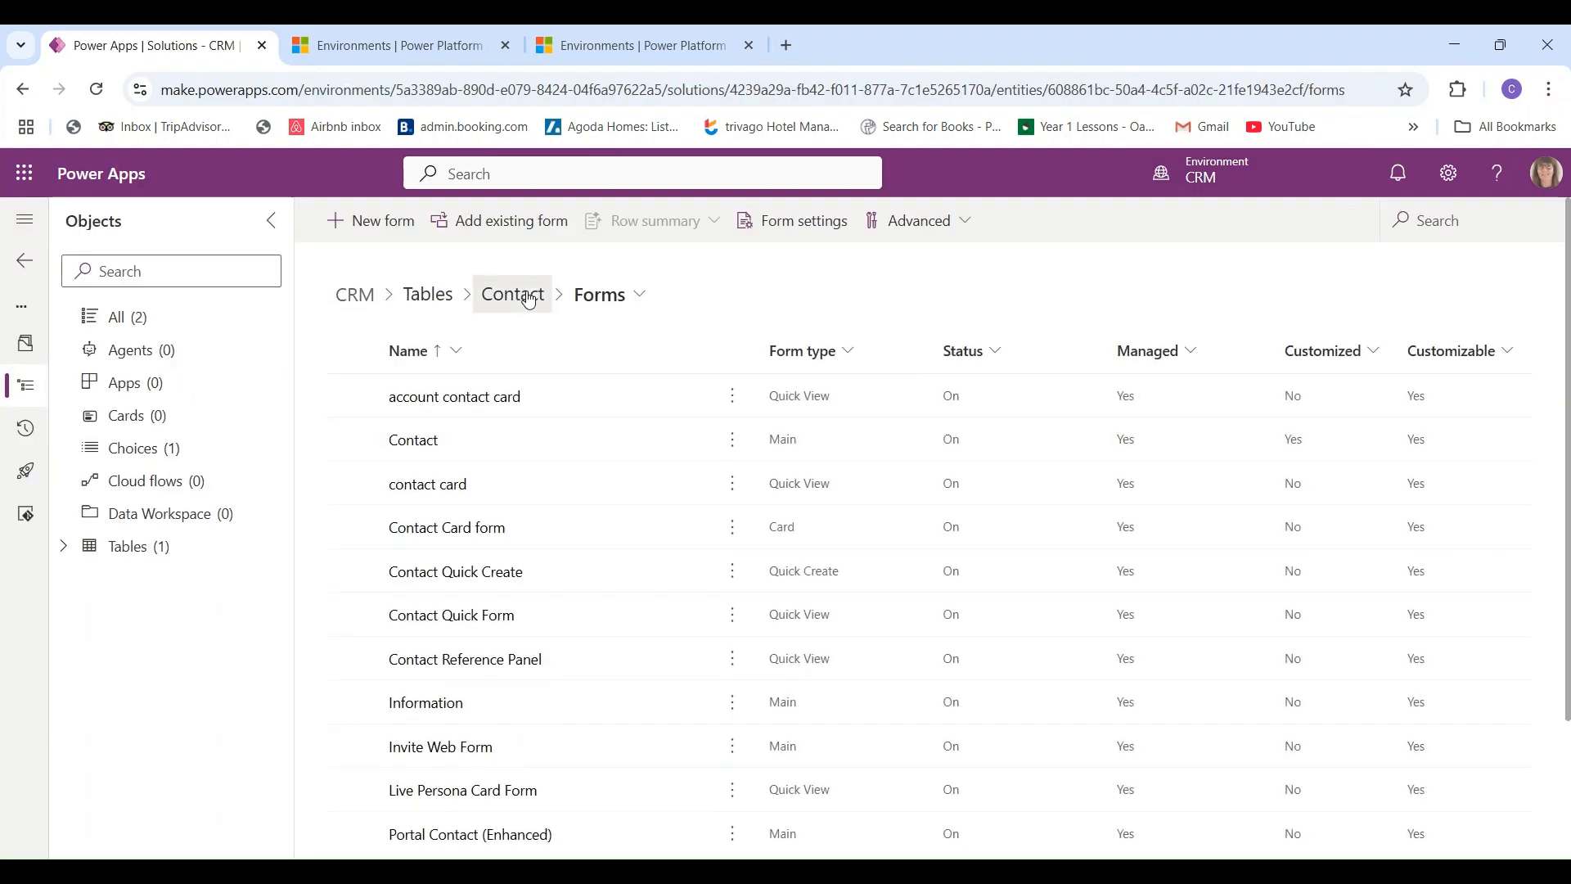
click(528, 297)
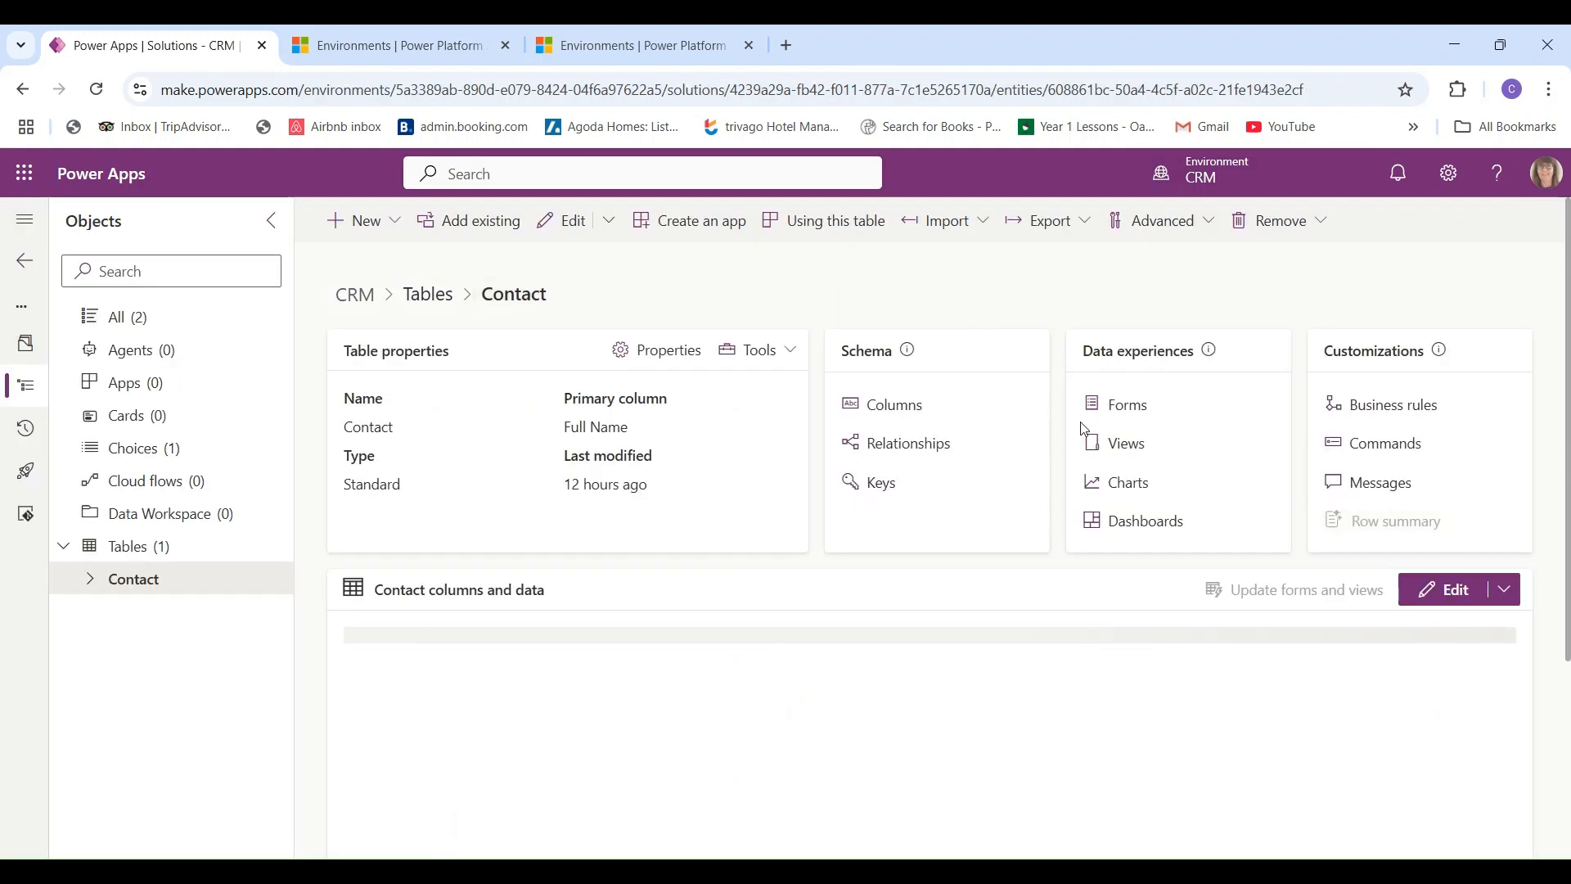
click(1123, 446)
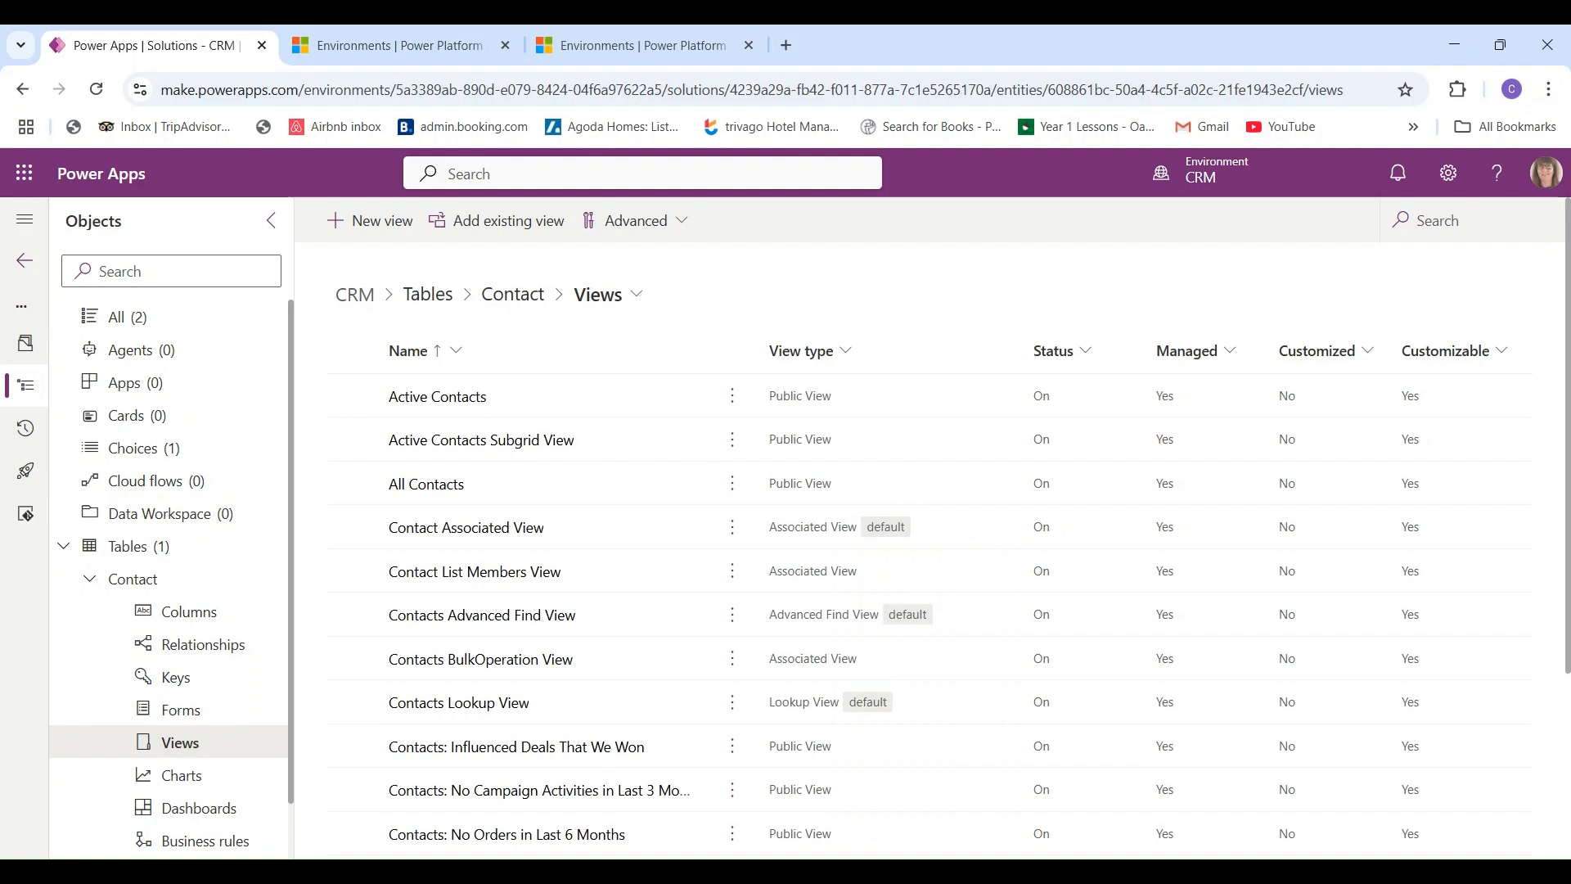
scroll(933, 540, down, 3)
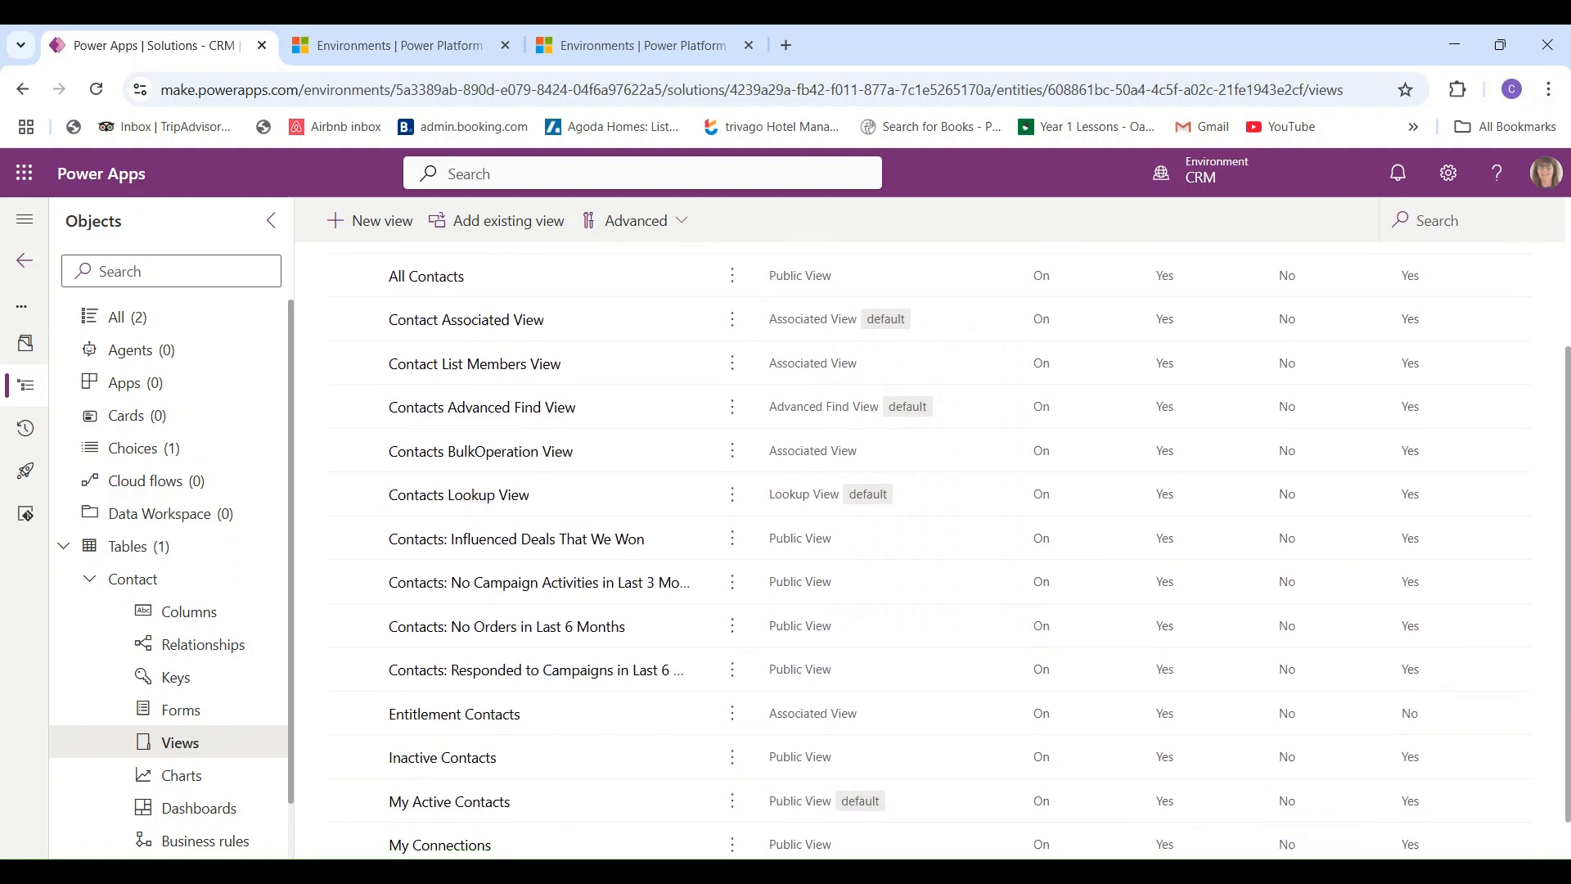
scroll(933, 540, up, 5)
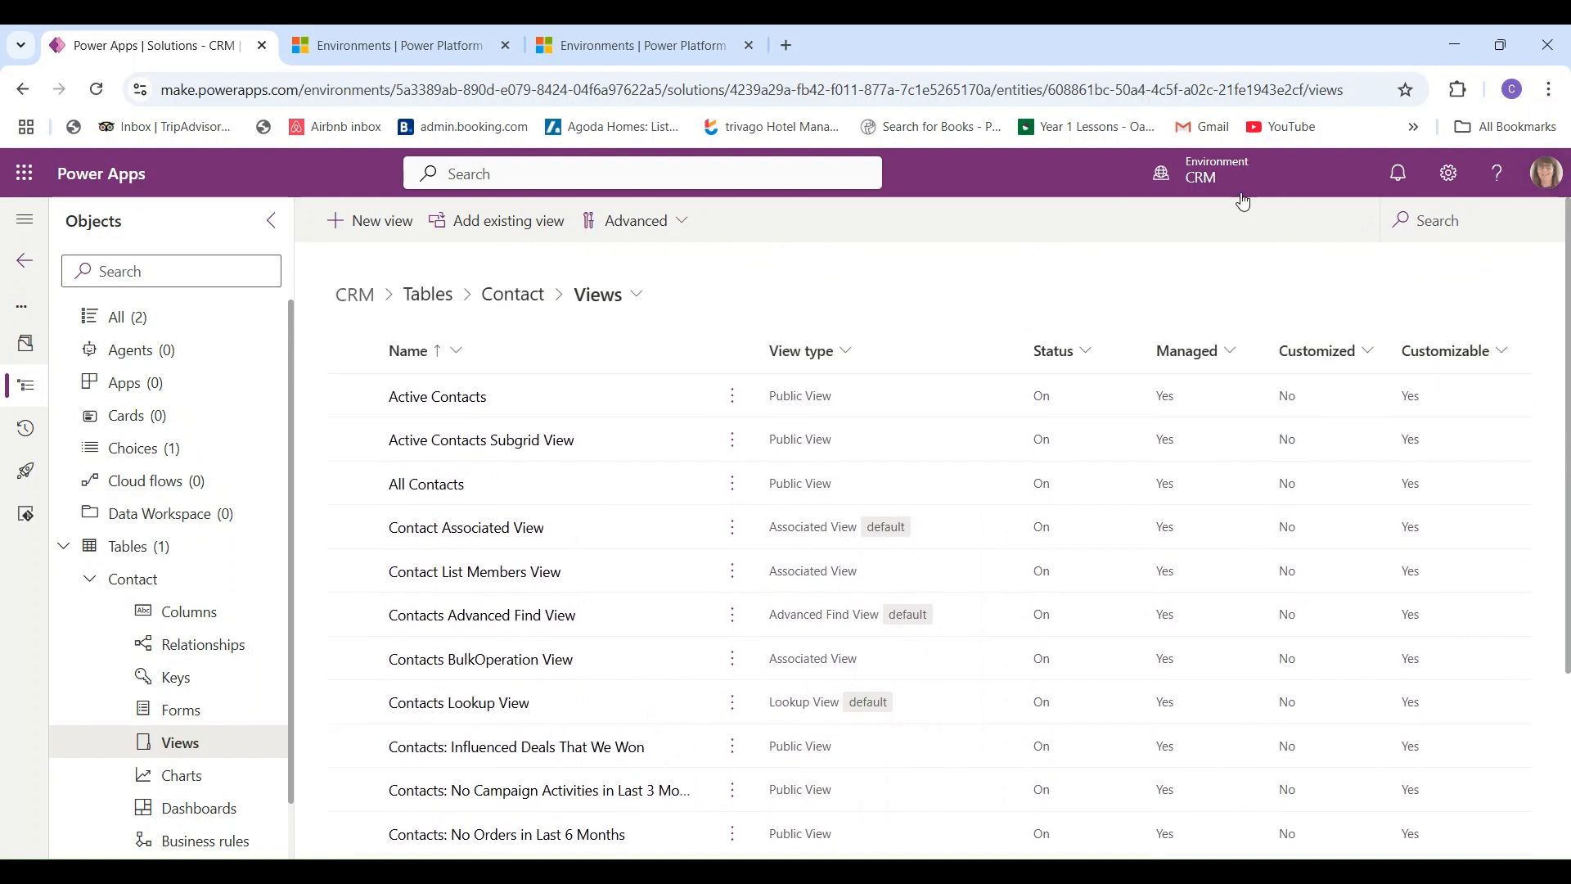
click(437, 486)
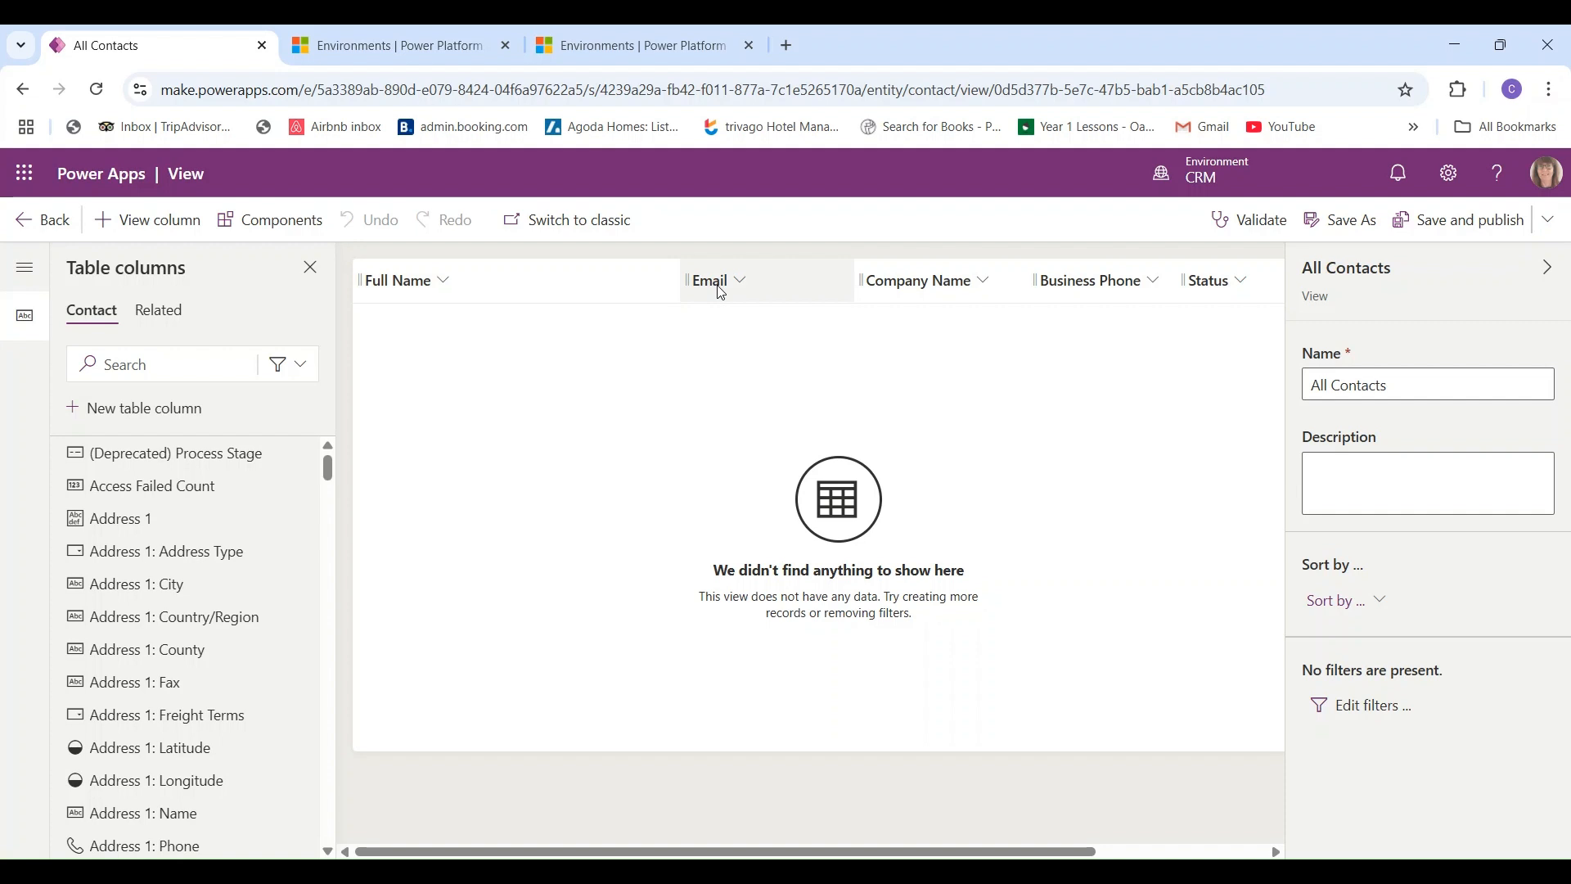
- Add the custom Child Name and Texts and/or email columns to the All Contacts view
click(1546, 268)
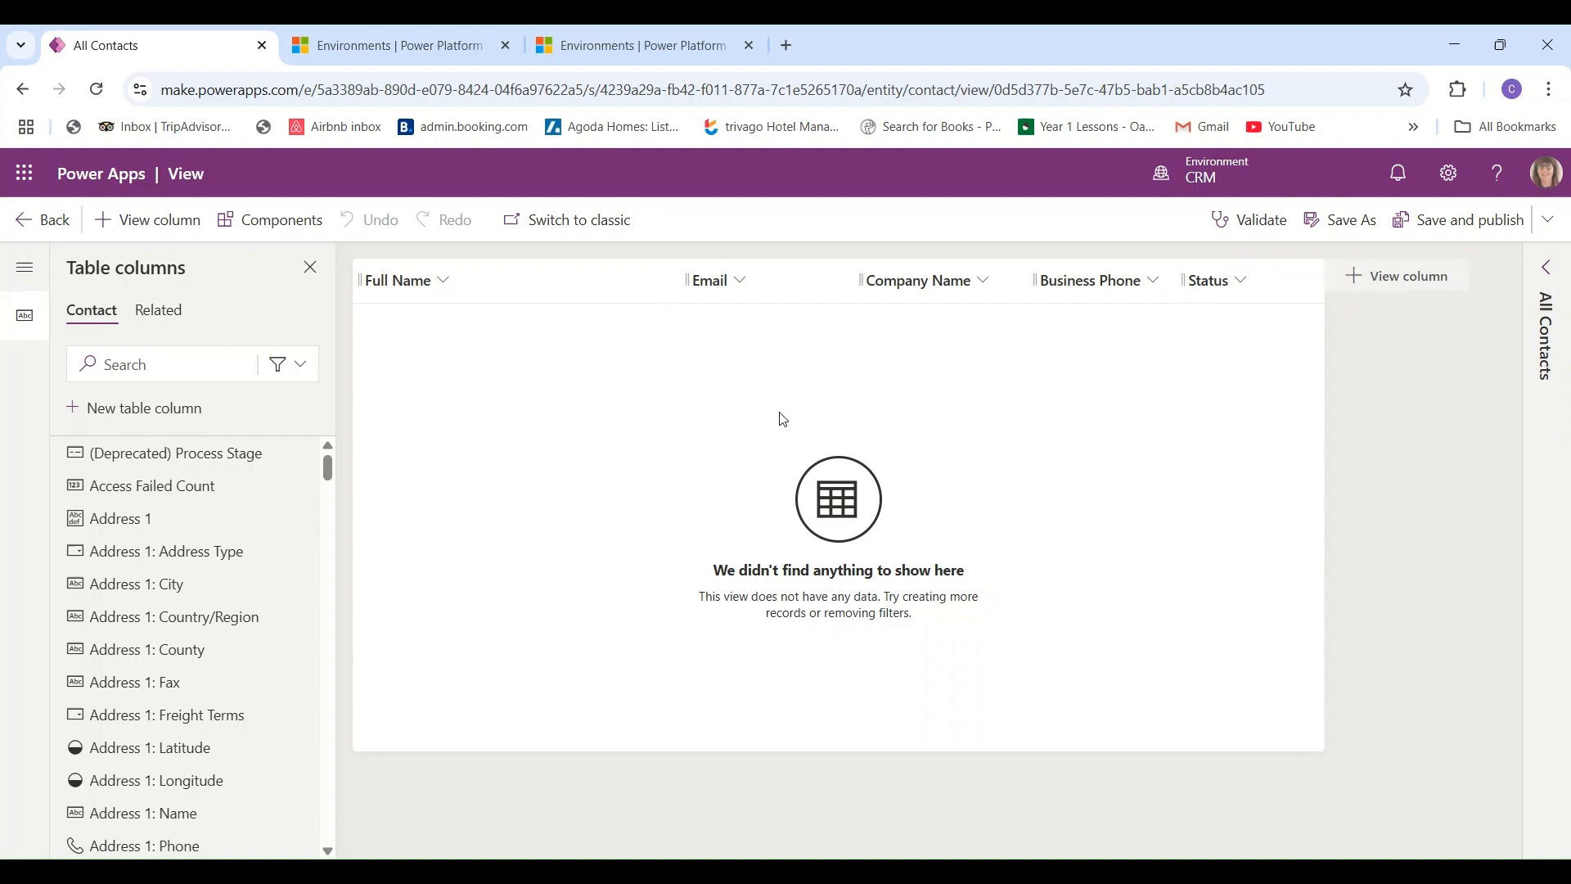
click(282, 374)
click(228, 481)
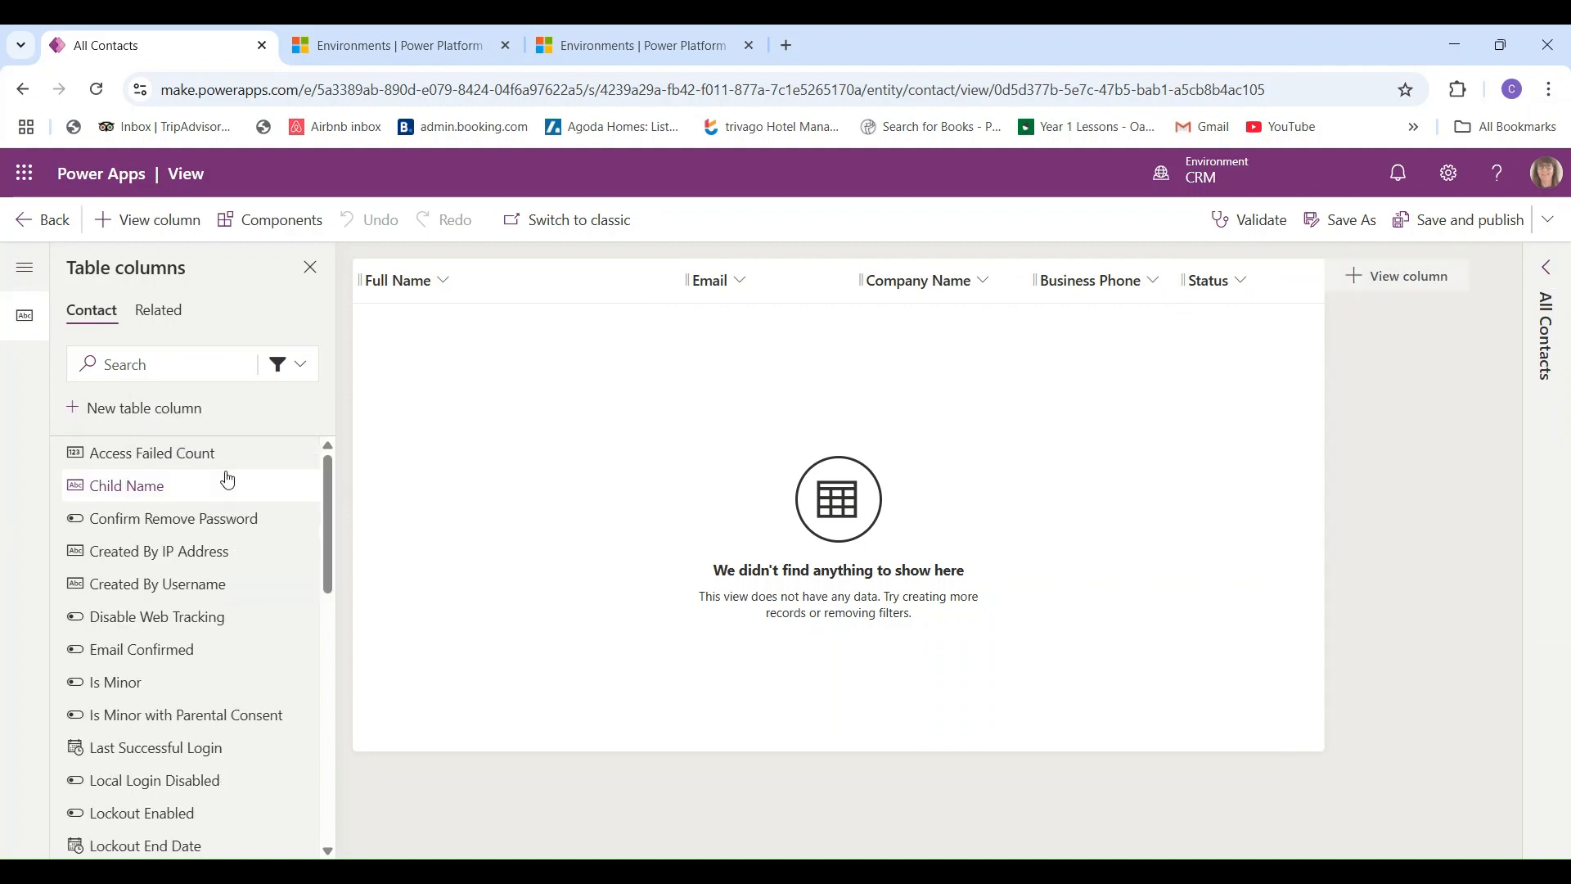
click(99, 489)
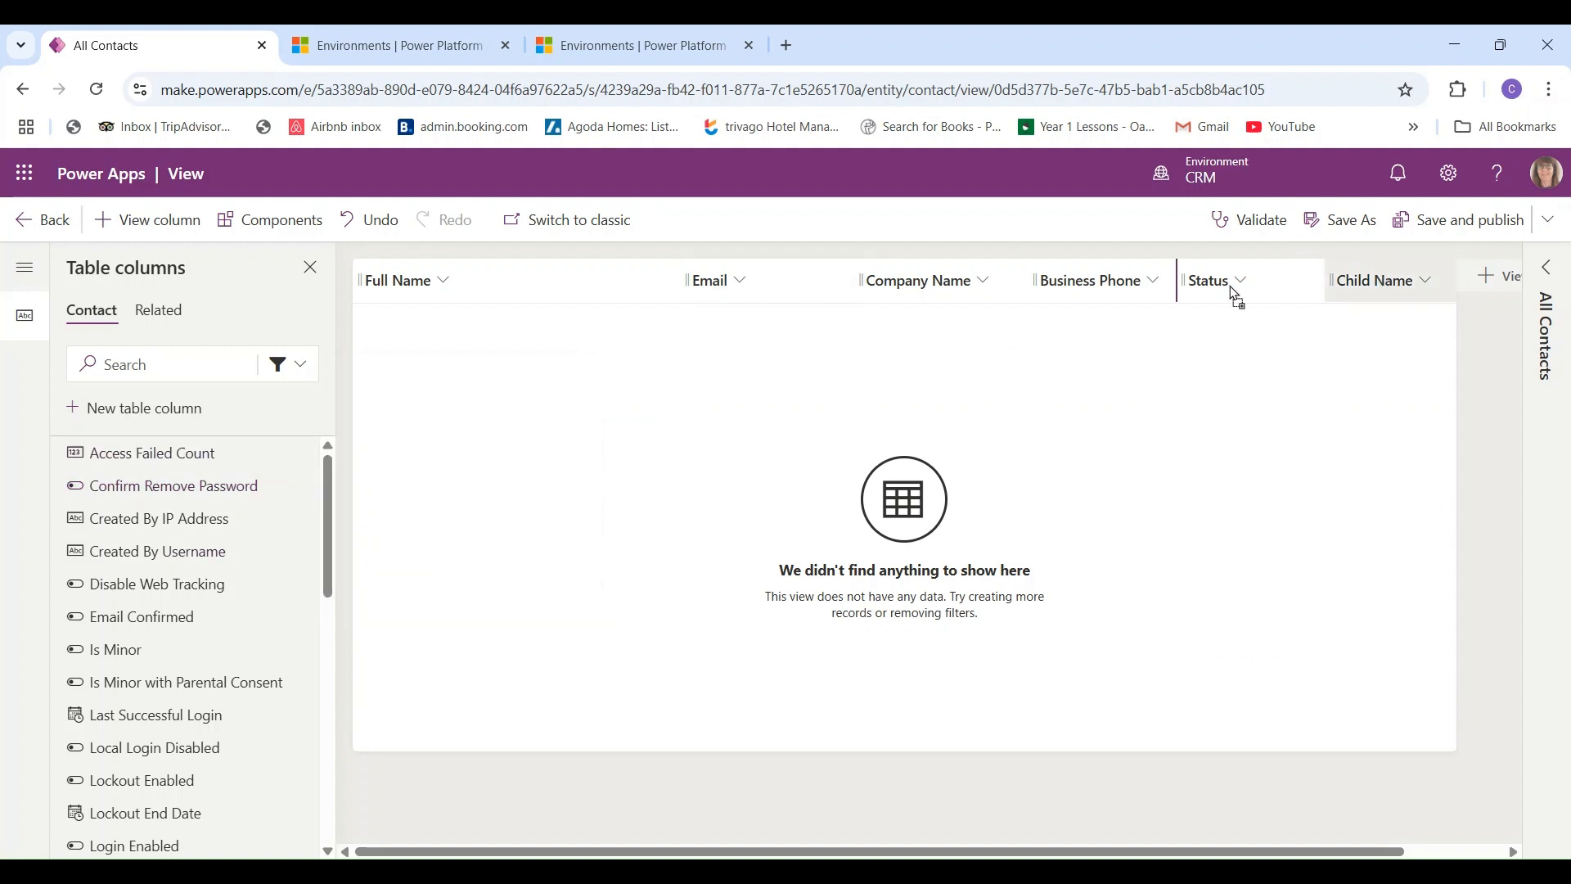
drag(1230, 286, 1347, 274)
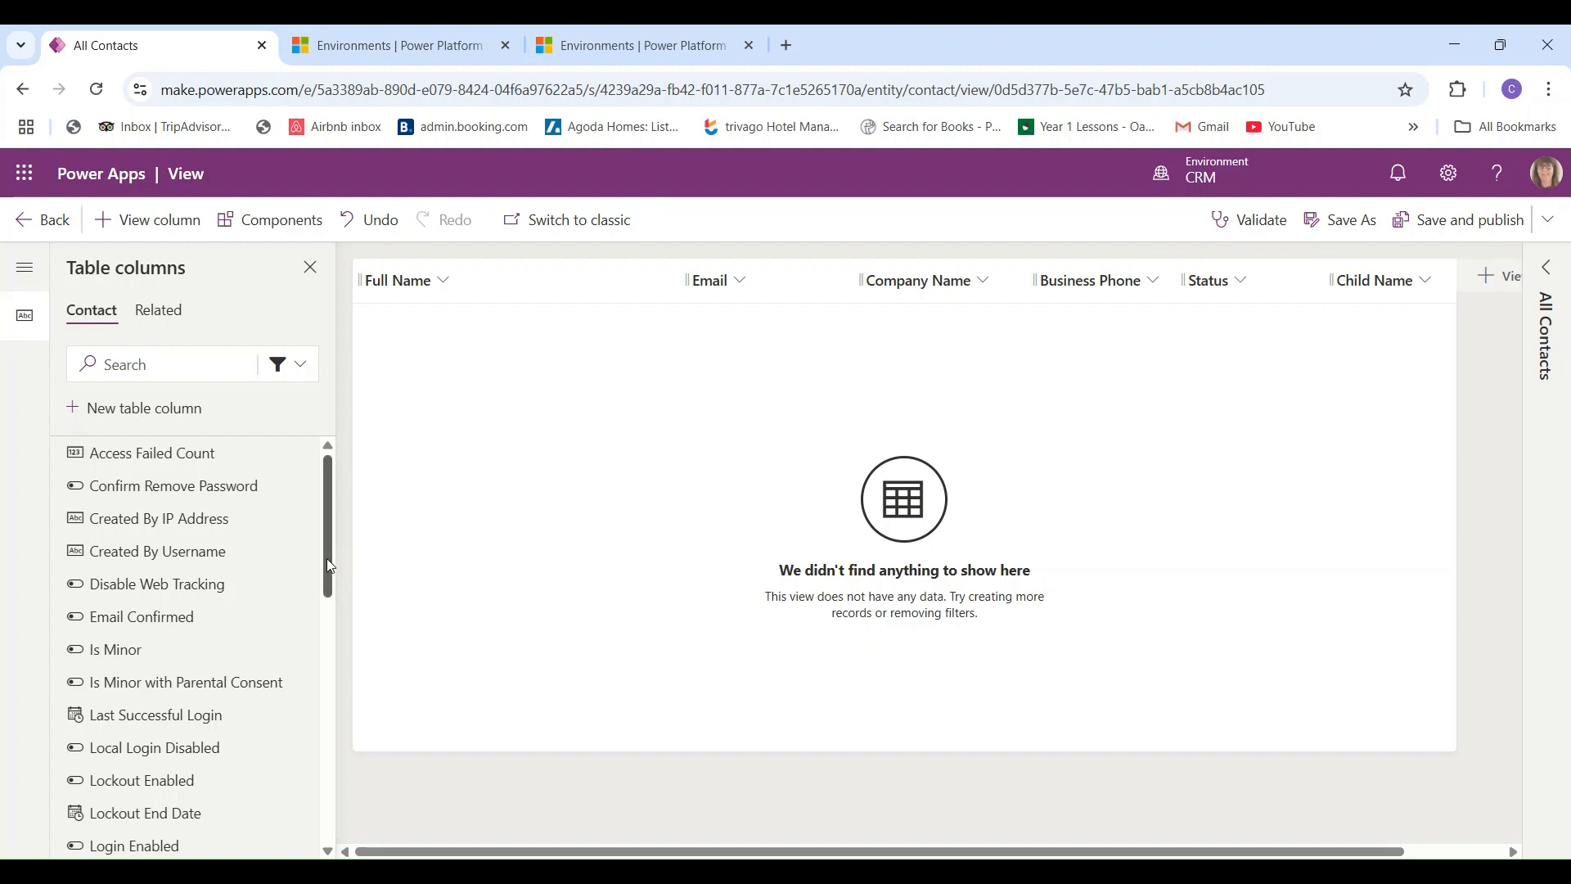
drag(328, 562, 333, 840)
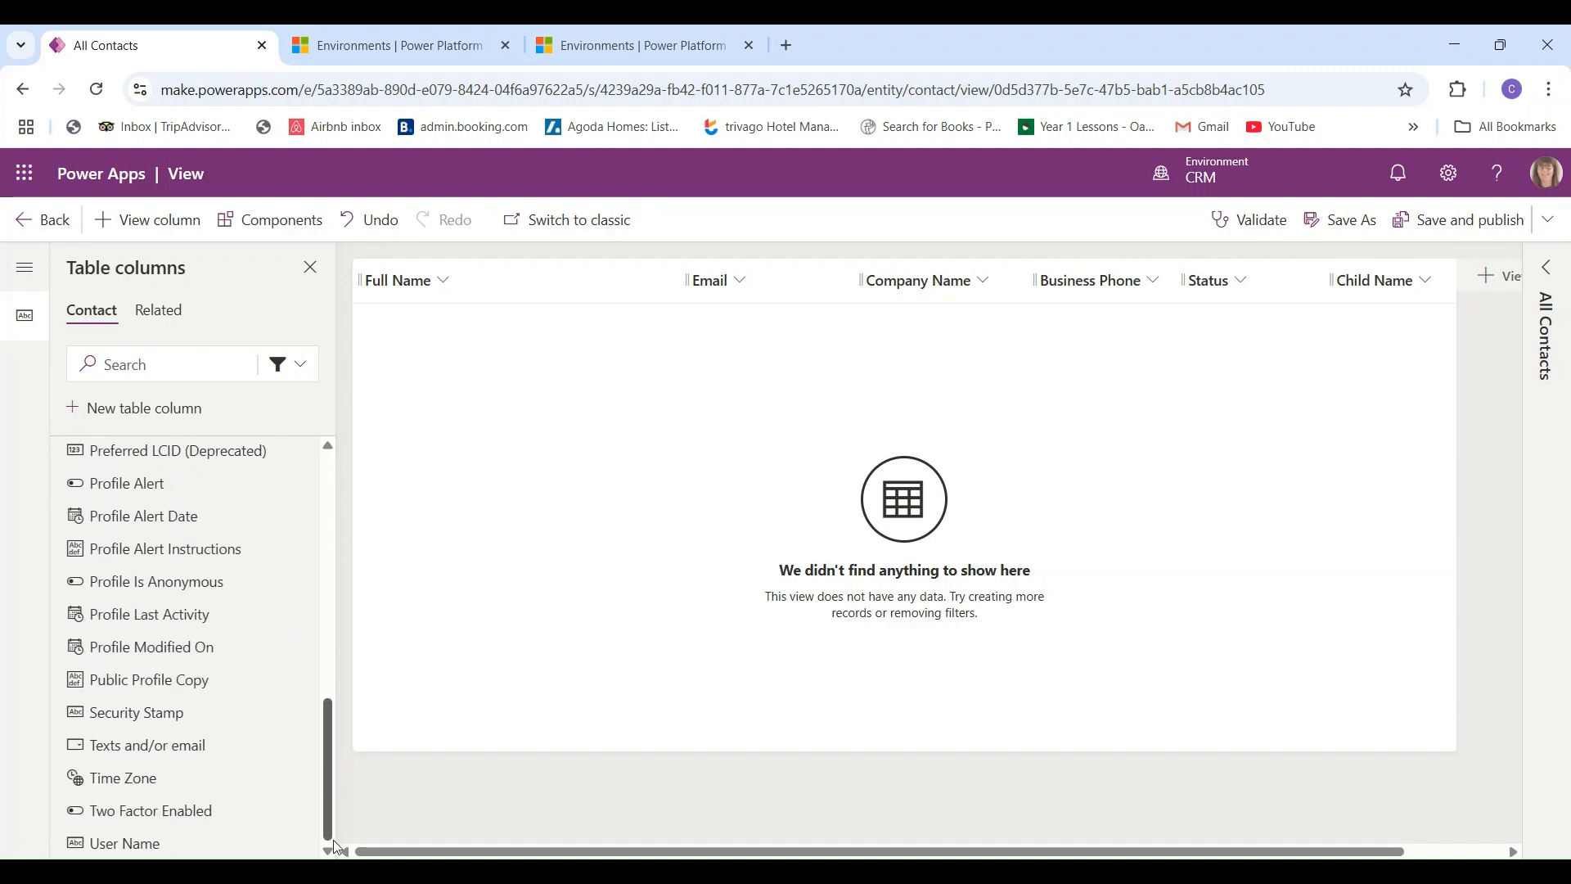
click(107, 754)
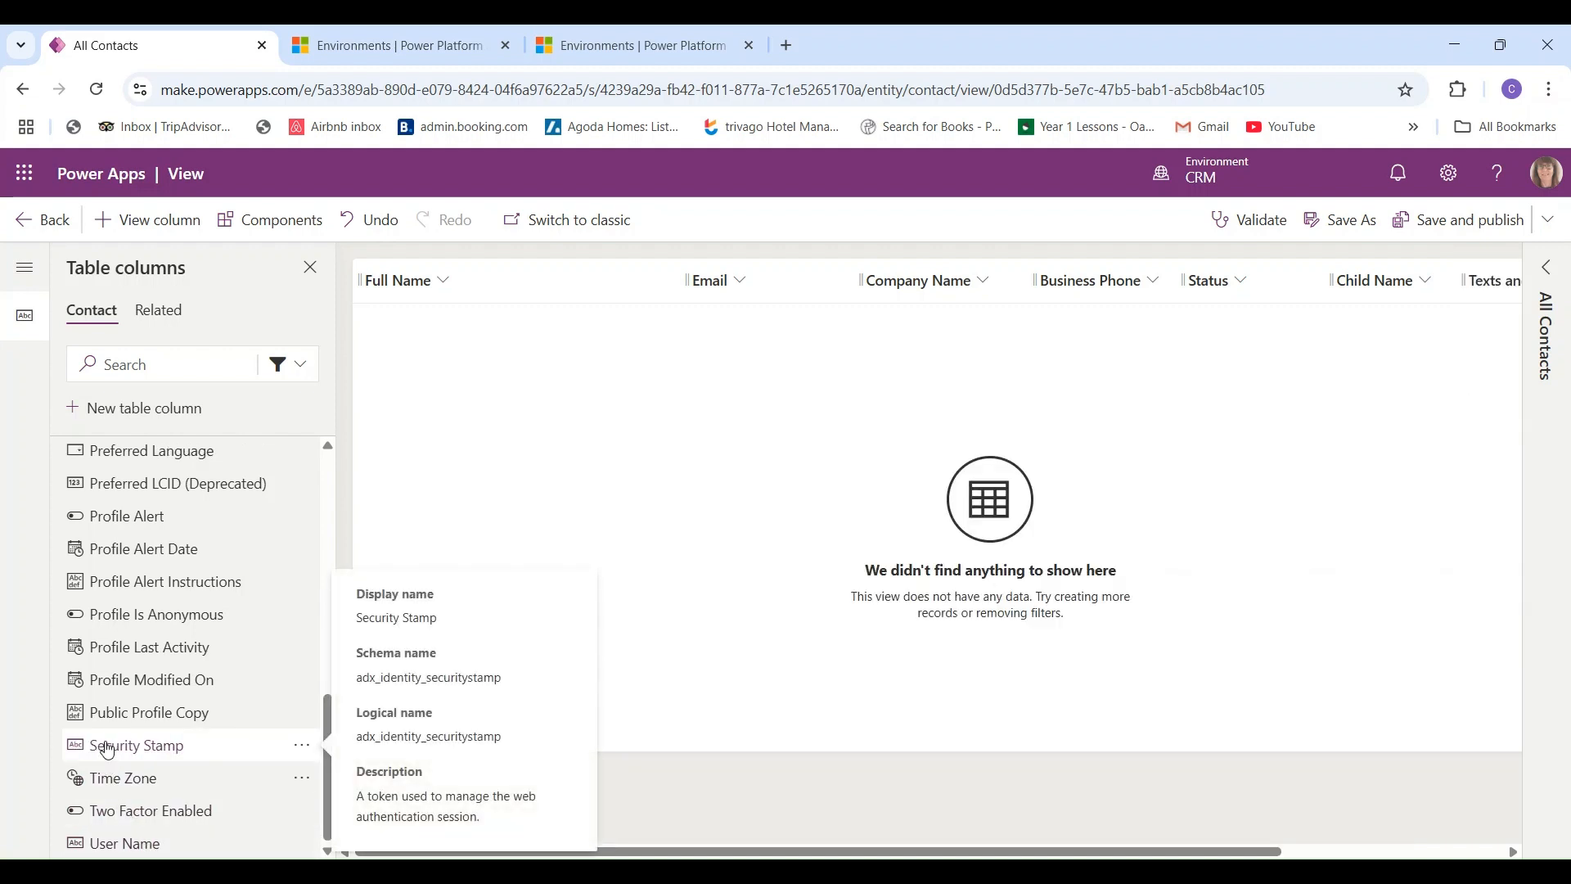
- Narrow the Full Name column, save and publish the view, and return to the views list
drag(684, 280, 571, 280)
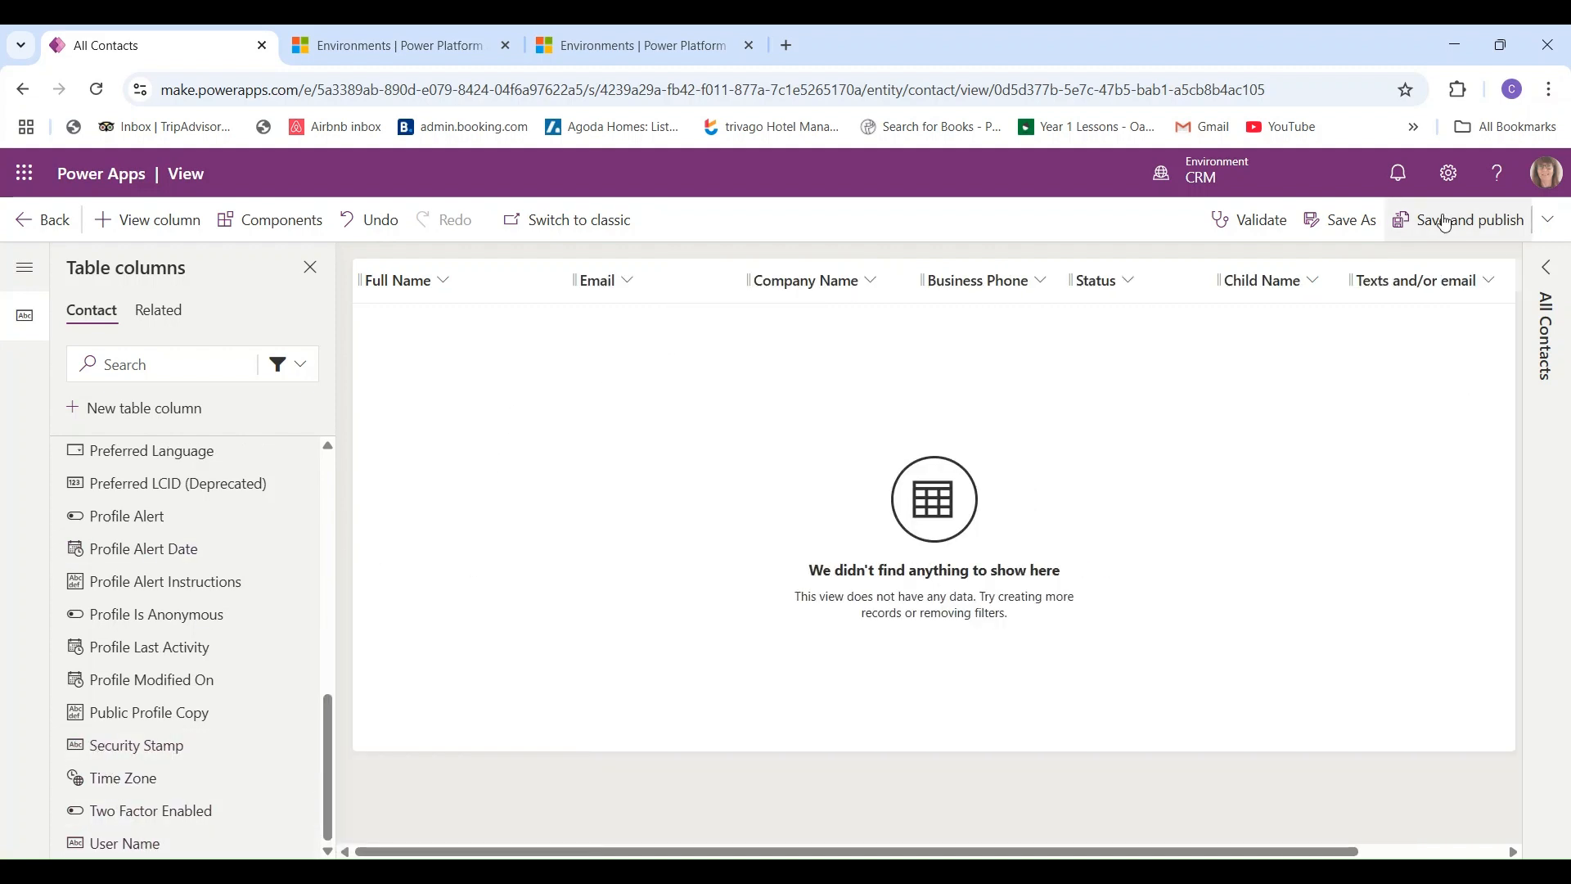
click(1445, 223)
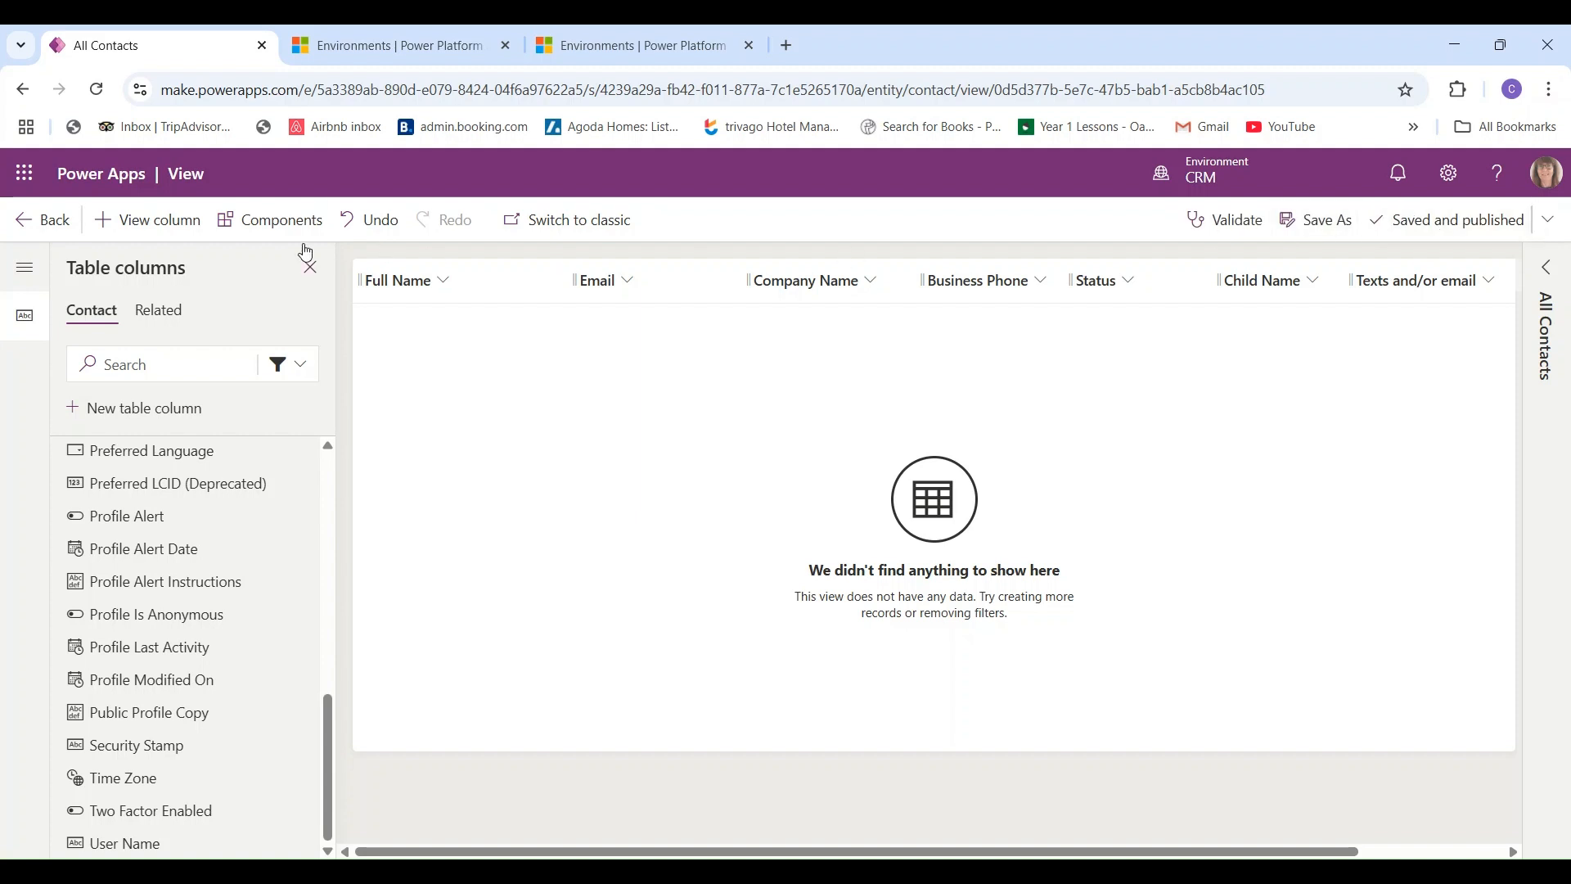
click(28, 226)
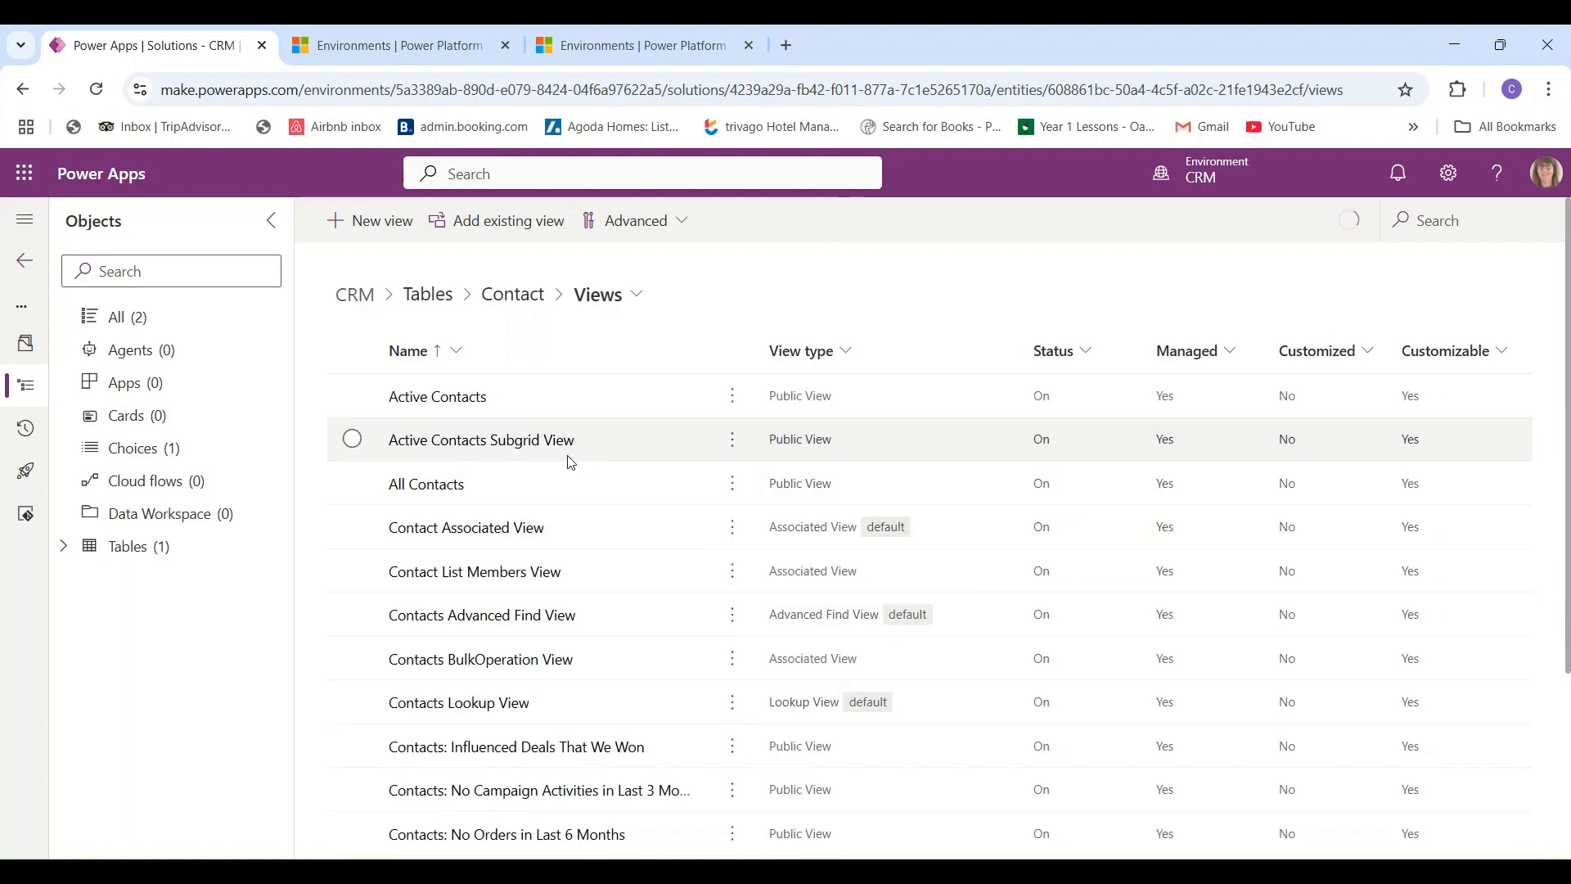
- Set All Contacts as the default Contact view and return to the Contact table overview
click(731, 484)
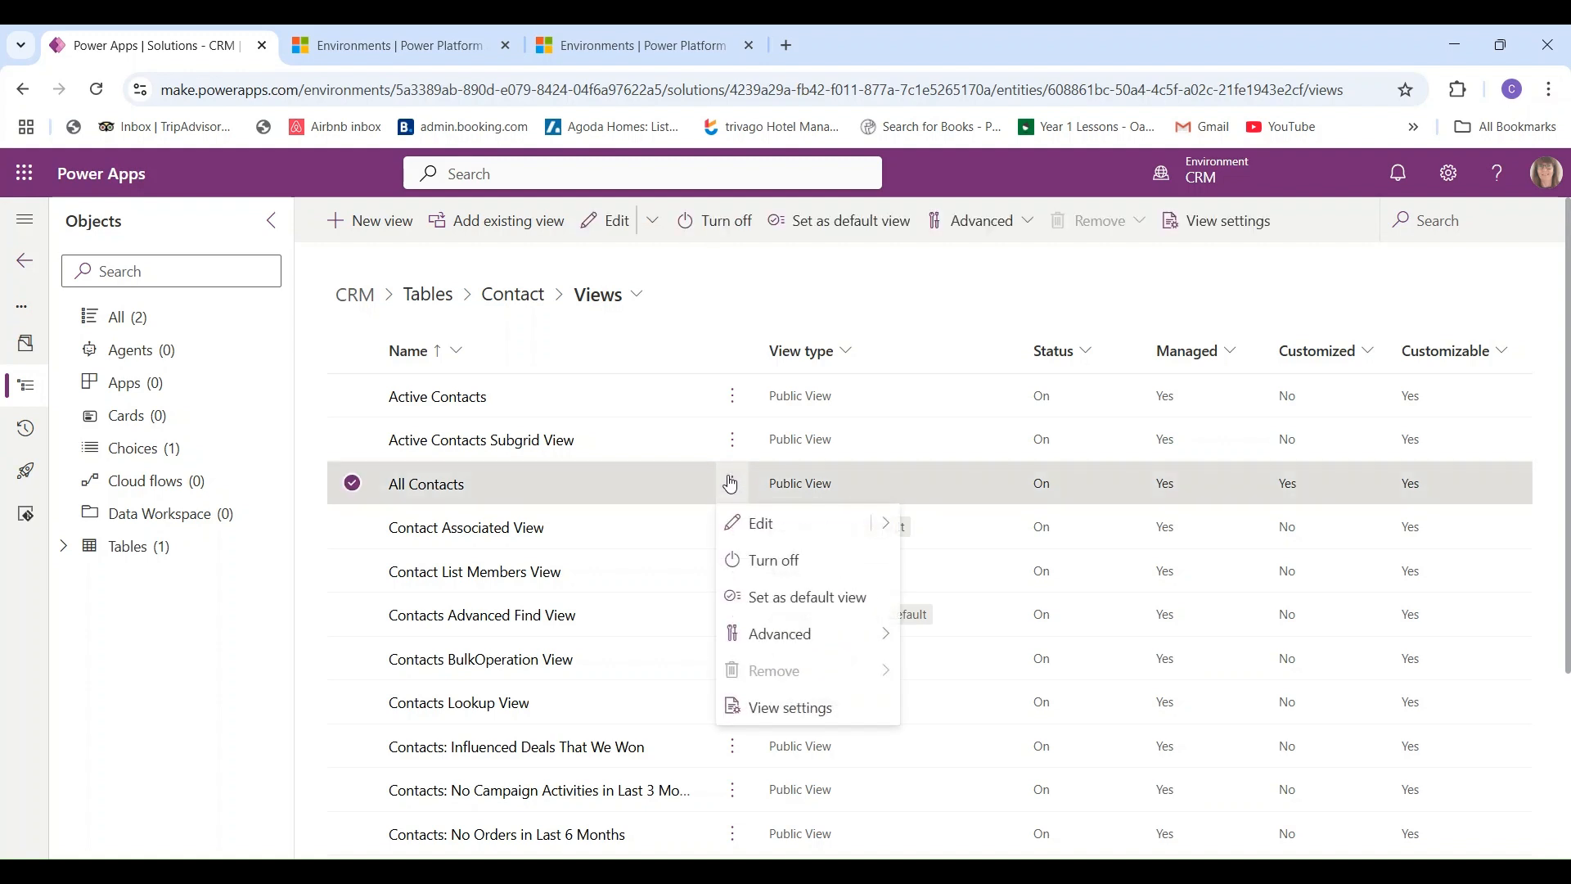
click(769, 602)
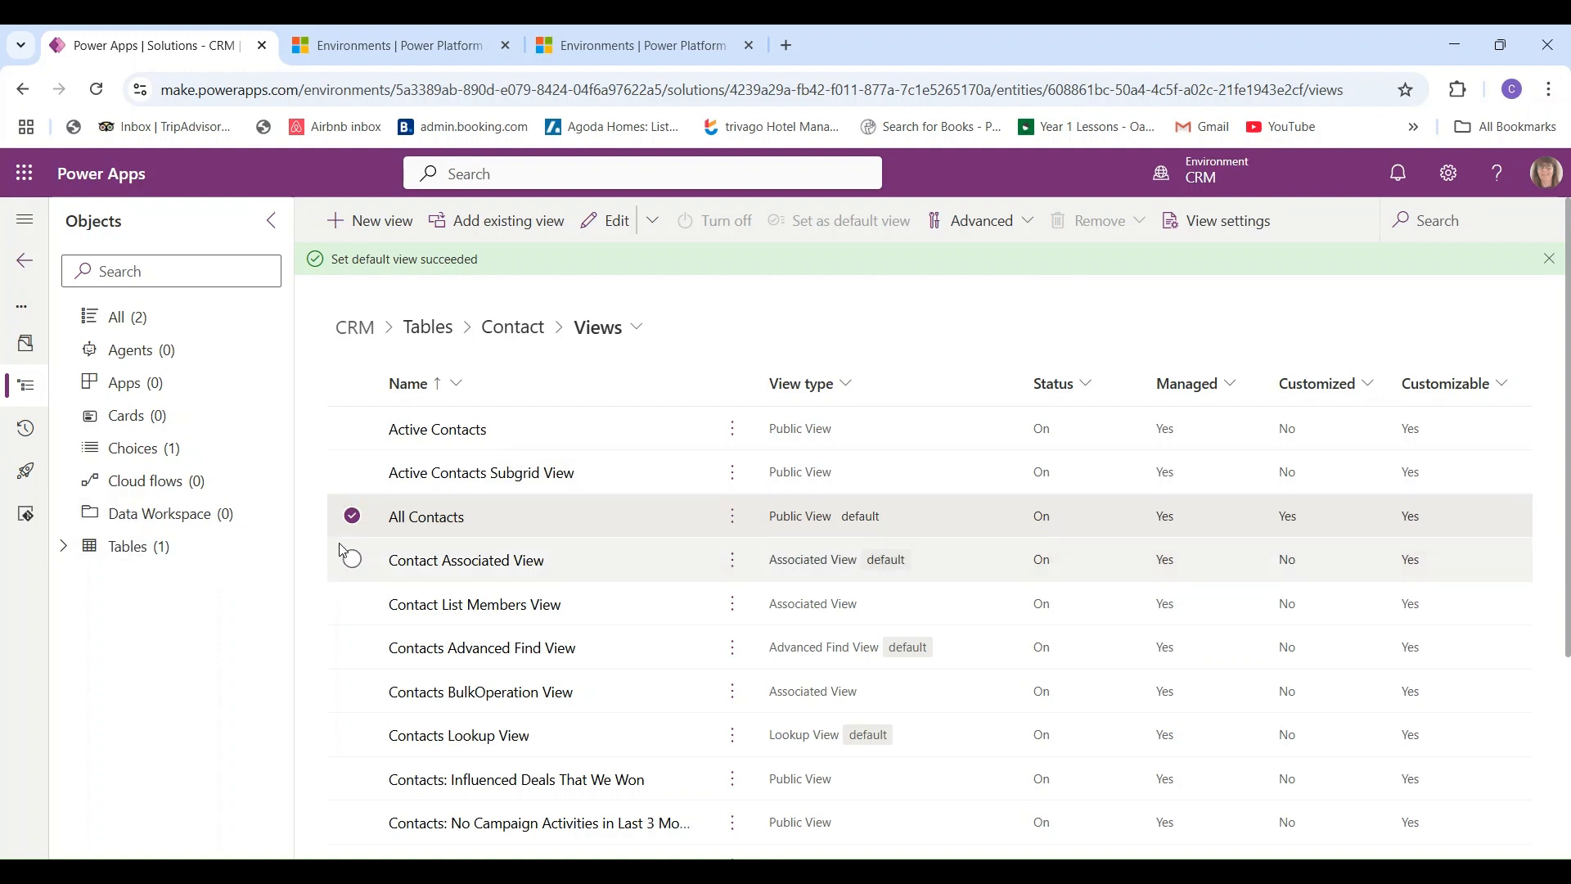
click(513, 328)
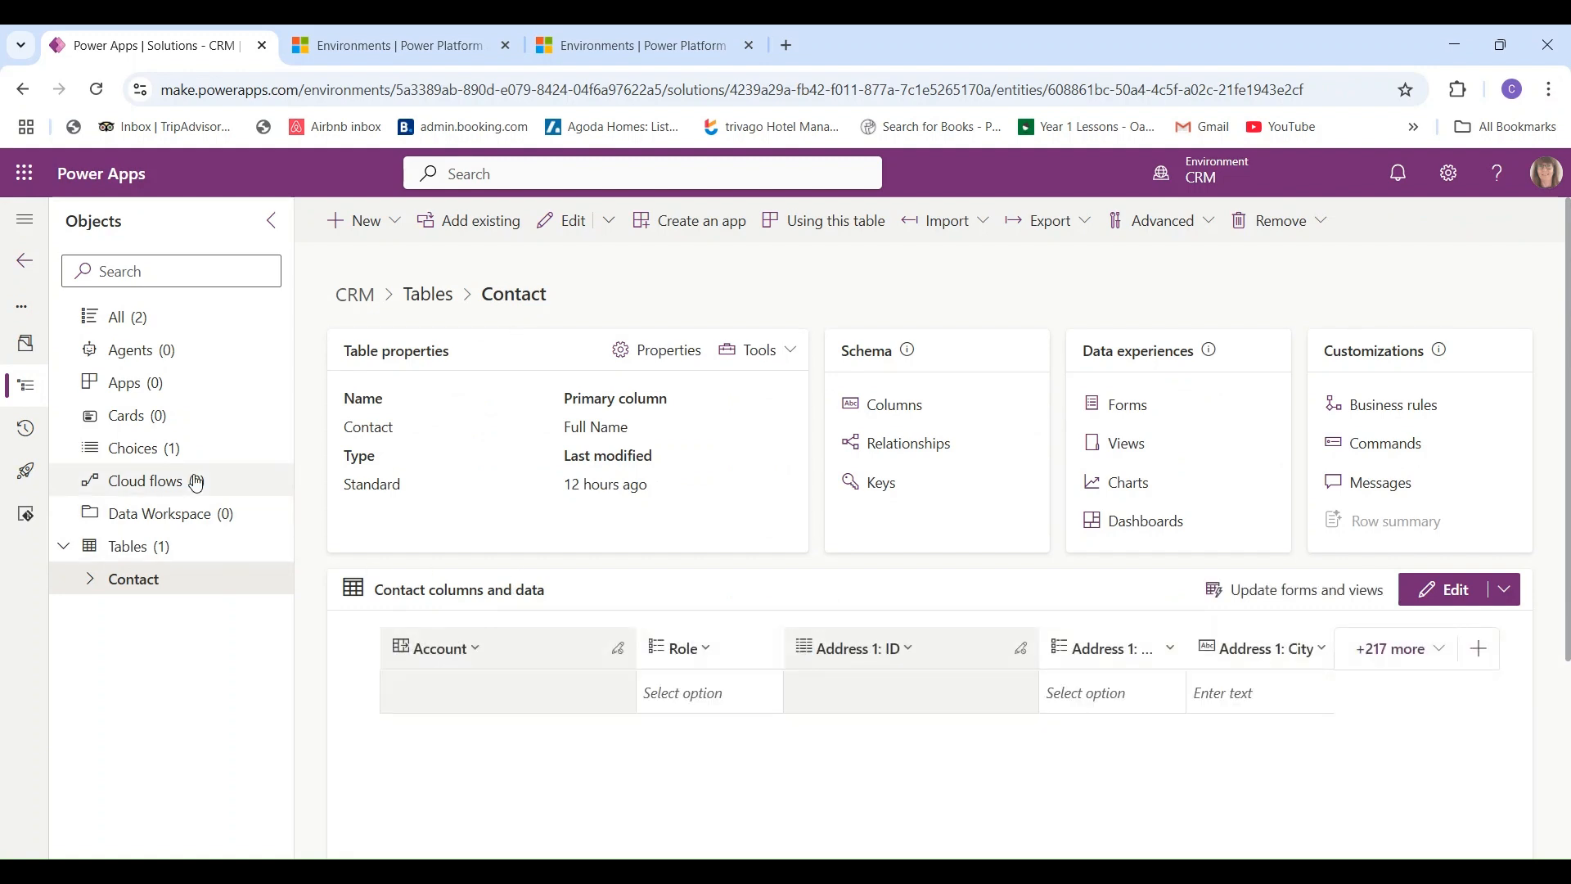
- Show the CRM solution's empty Apps list and the New > App submenu
click(129, 385)
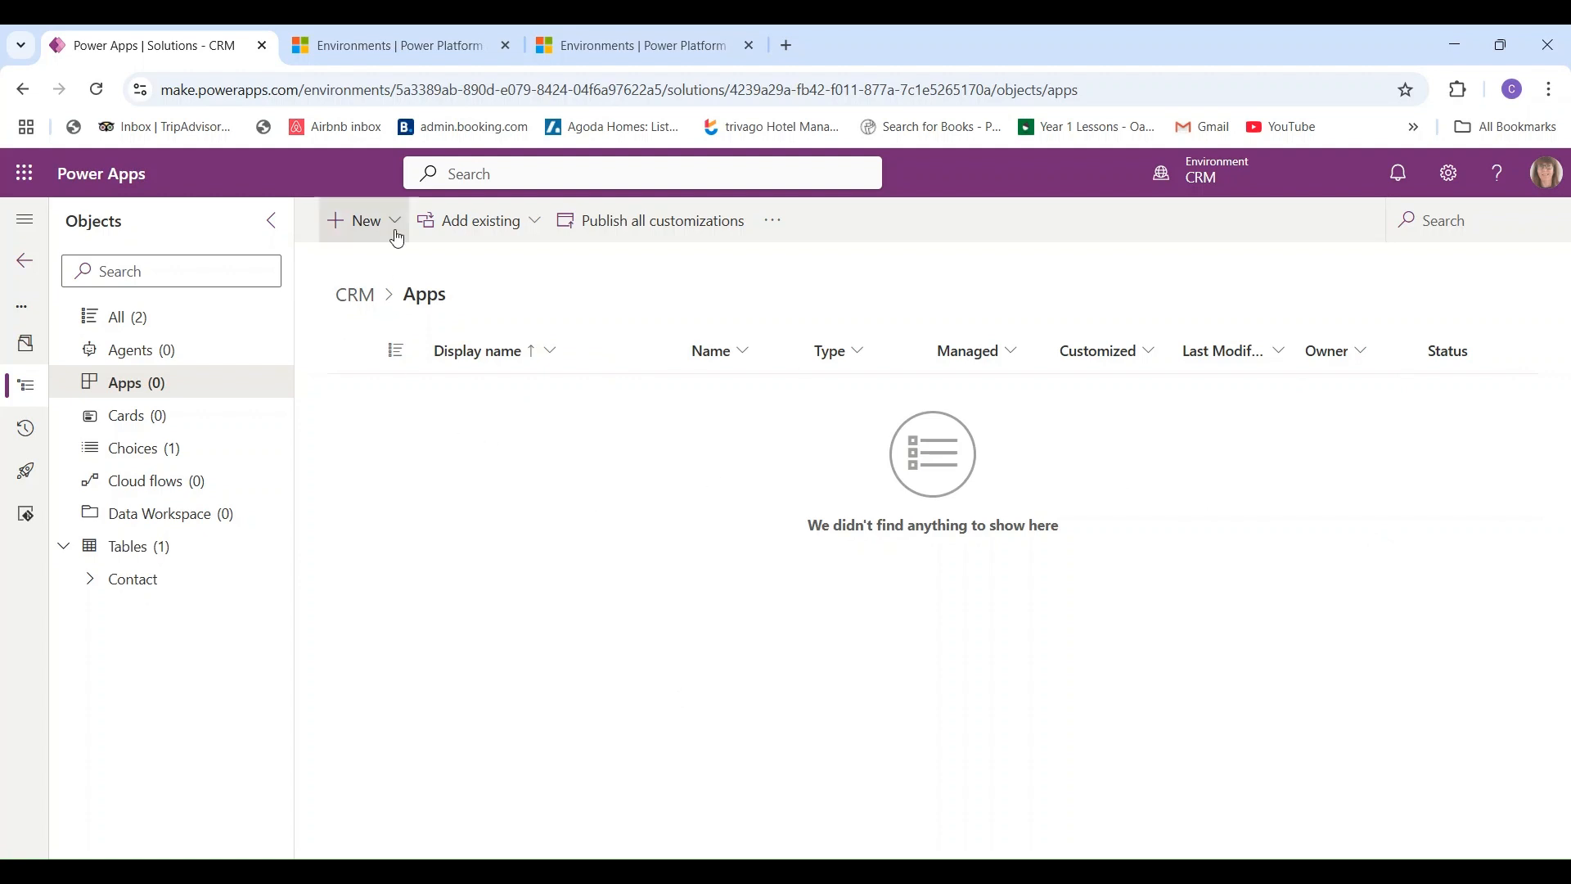
click(128, 390)
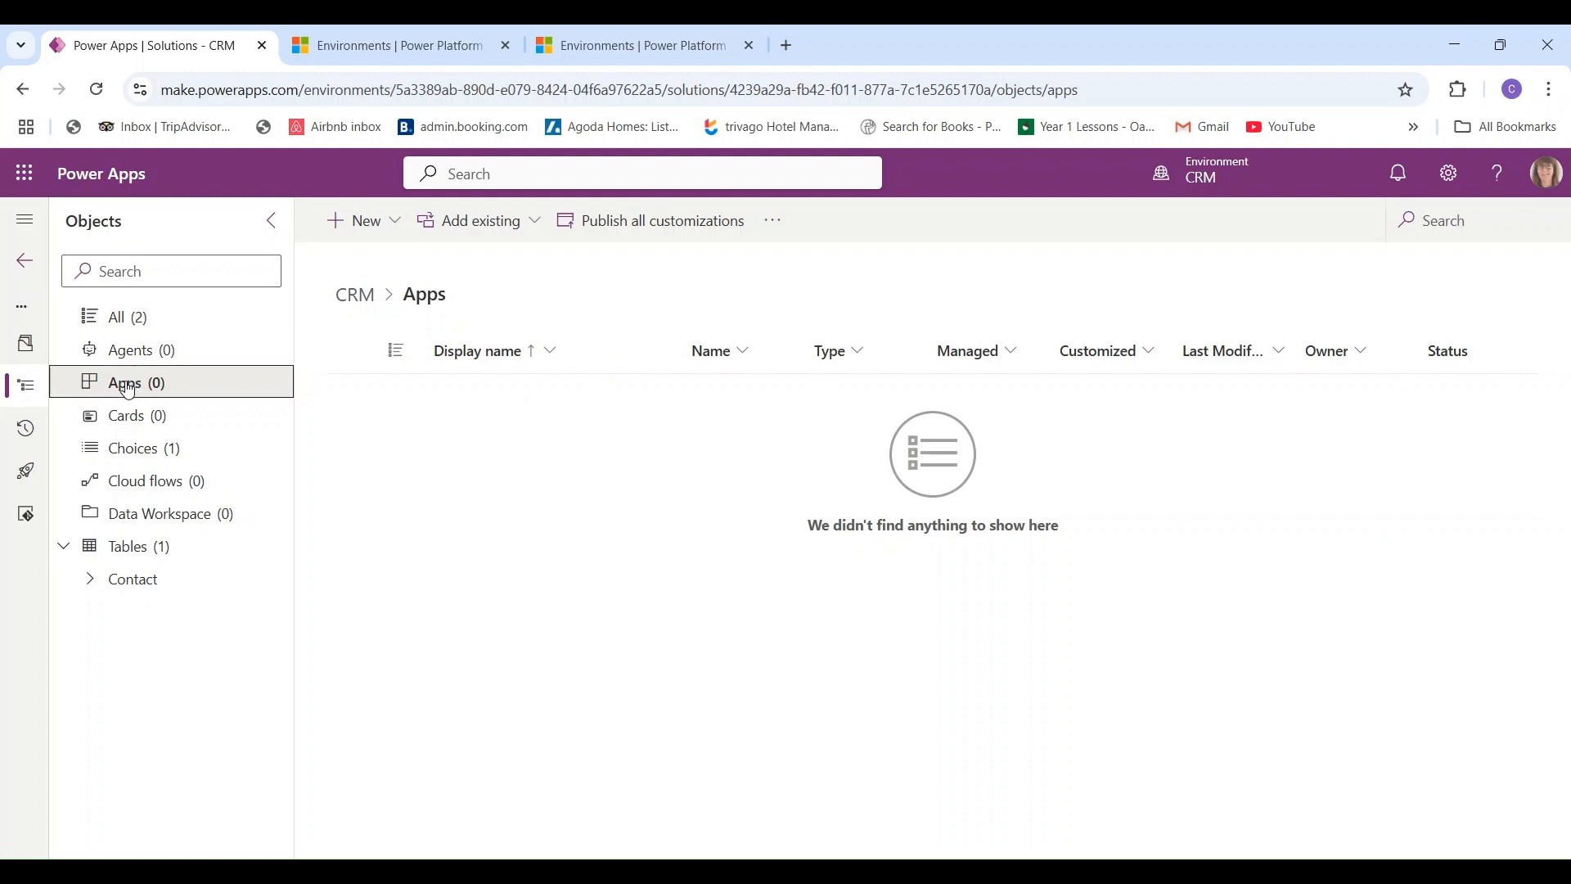
click(359, 221)
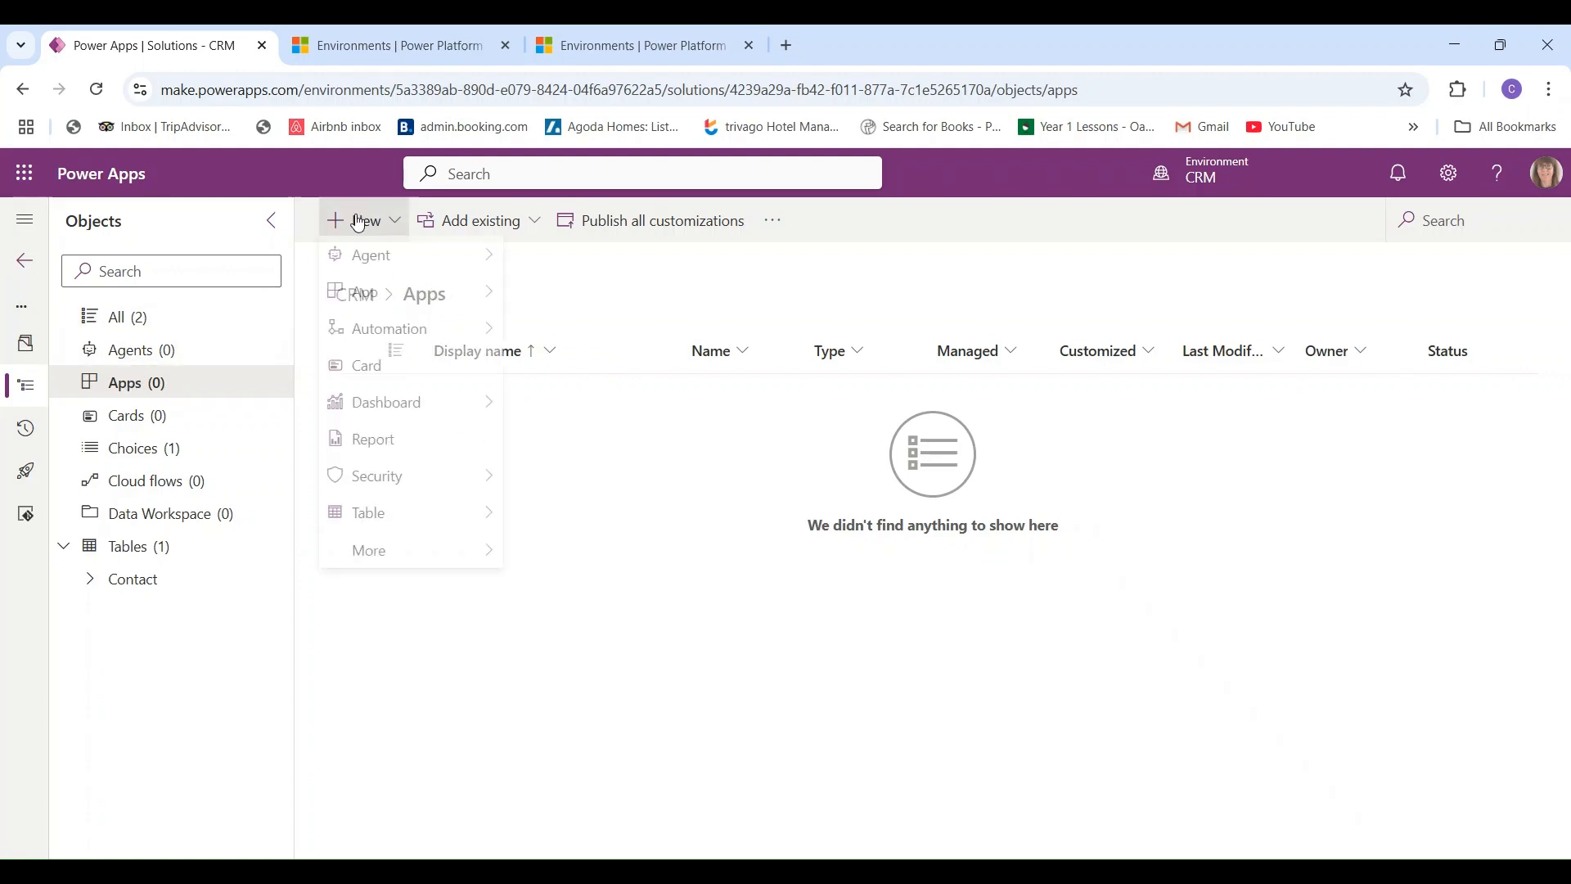
mouse_move(378, 306)
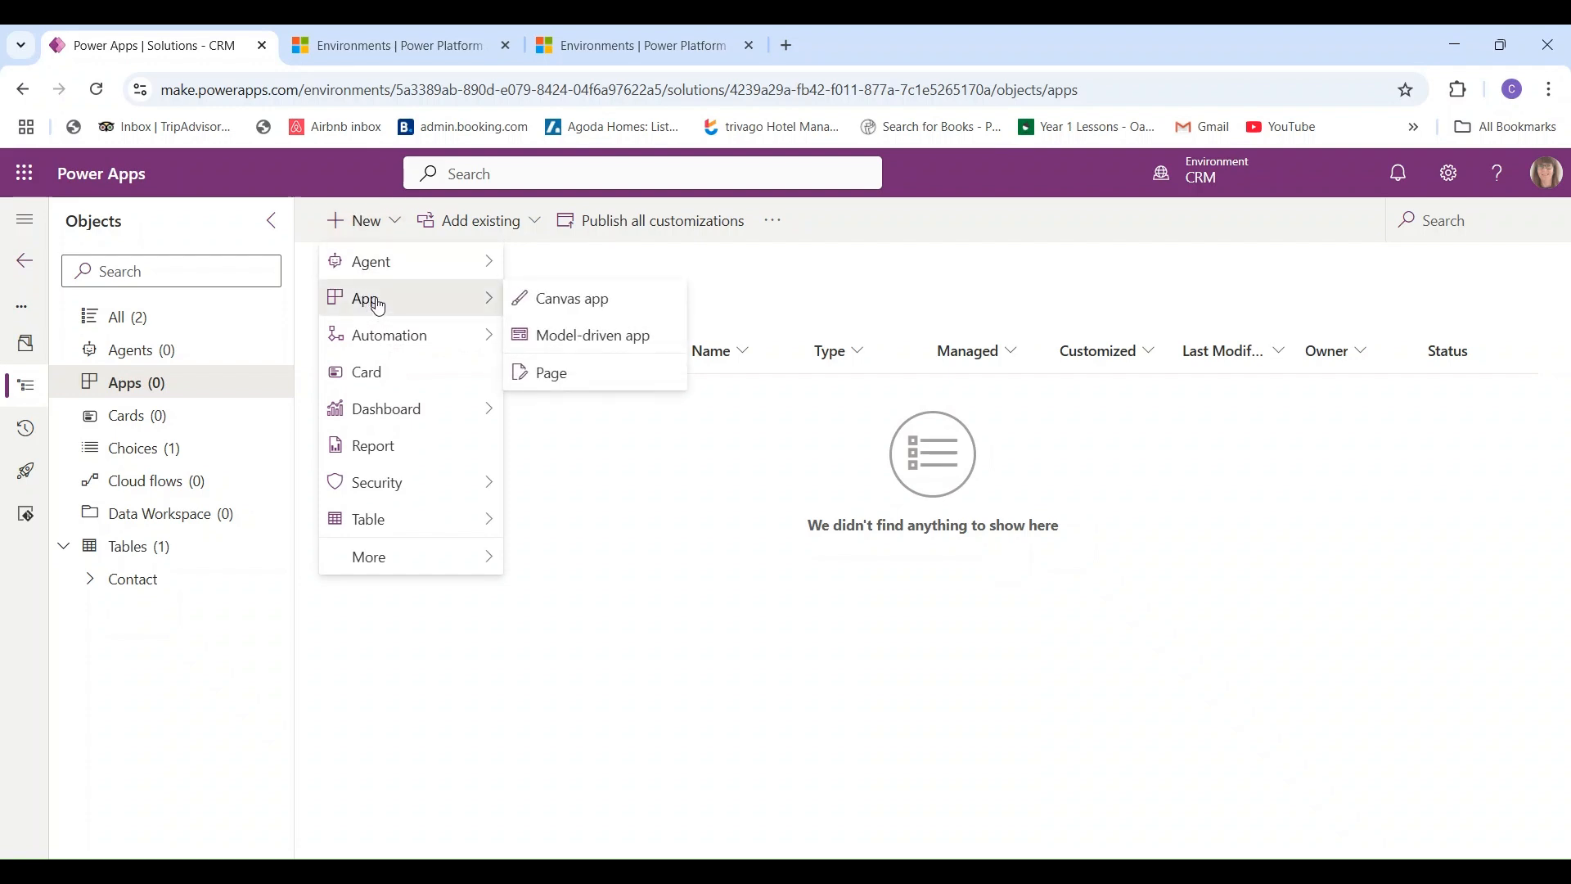
- Create a model-driven app named 'CRM'
click(595, 340)
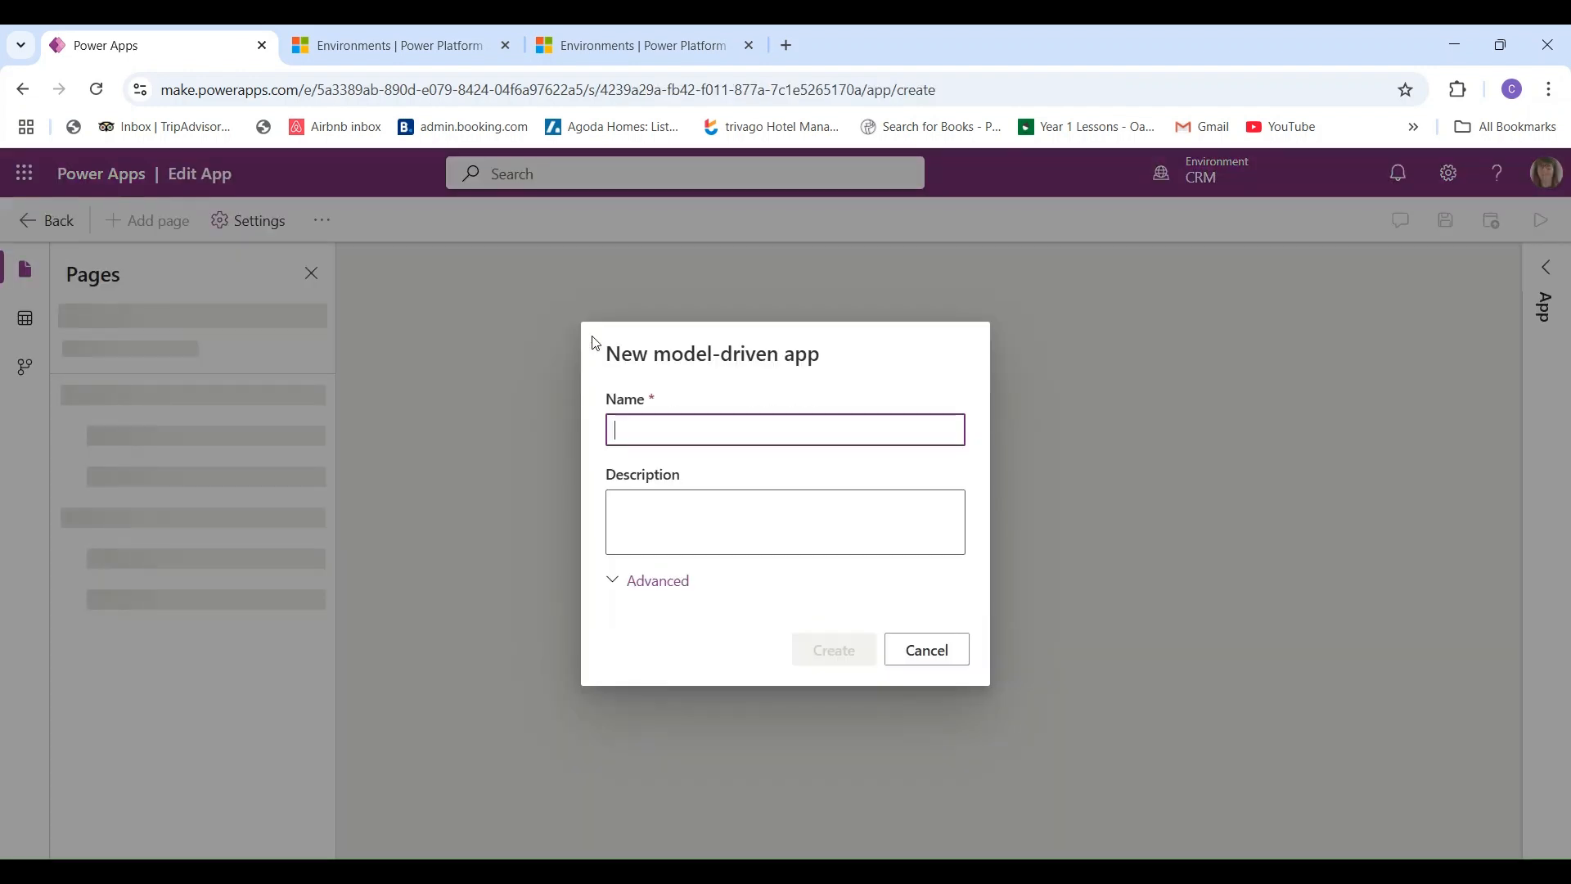
text(CRM)
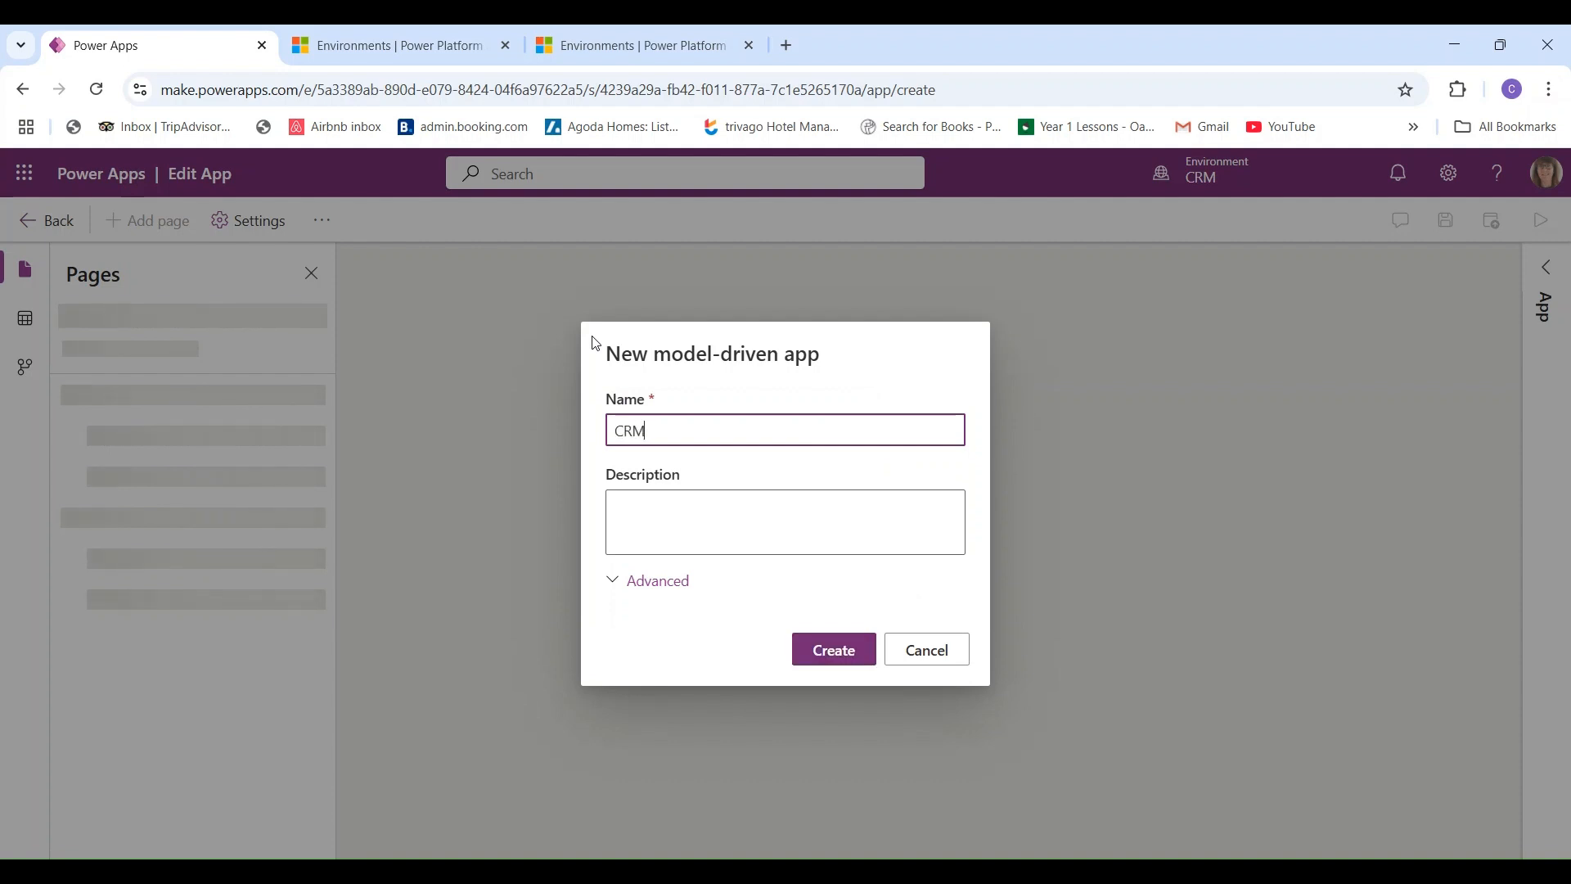
click(835, 662)
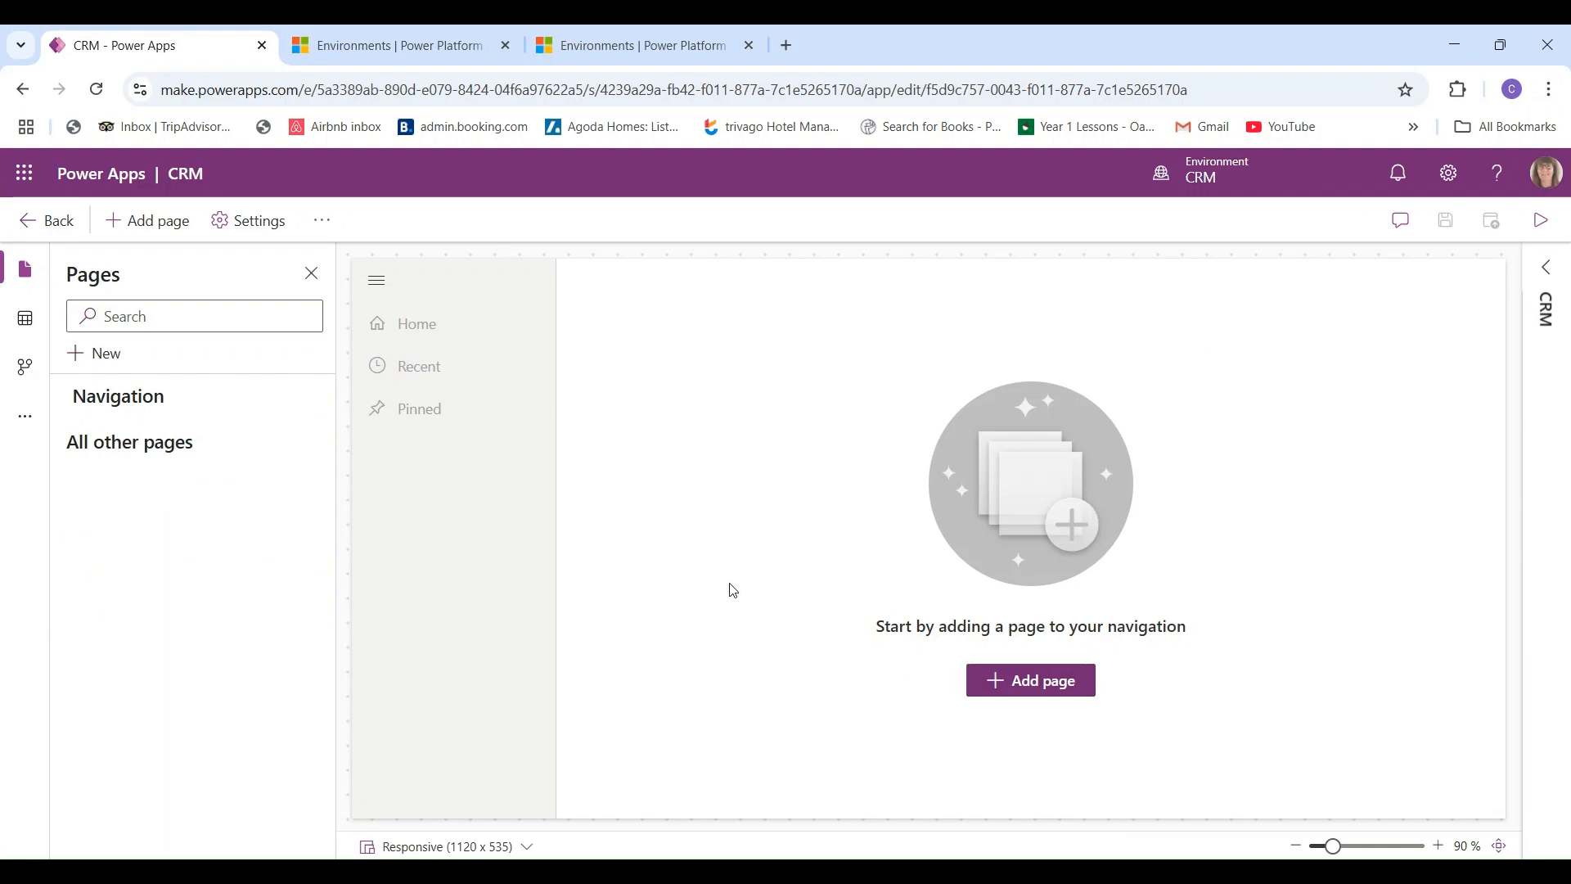
- Add a Dataverse table page for the Contact table to the CRM app
click(1040, 693)
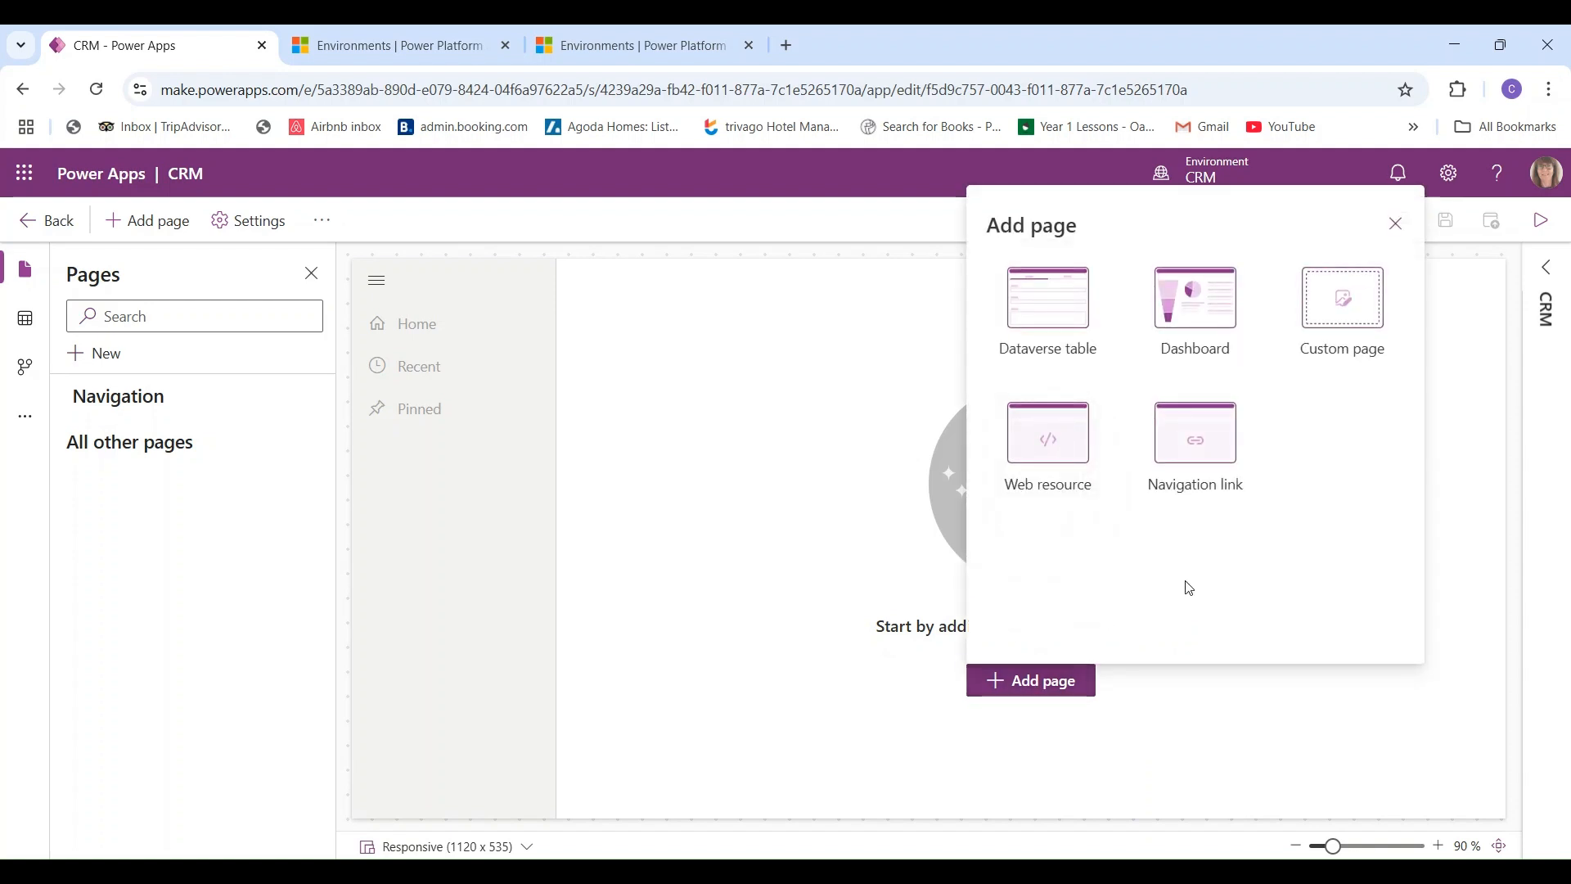
click(1039, 315)
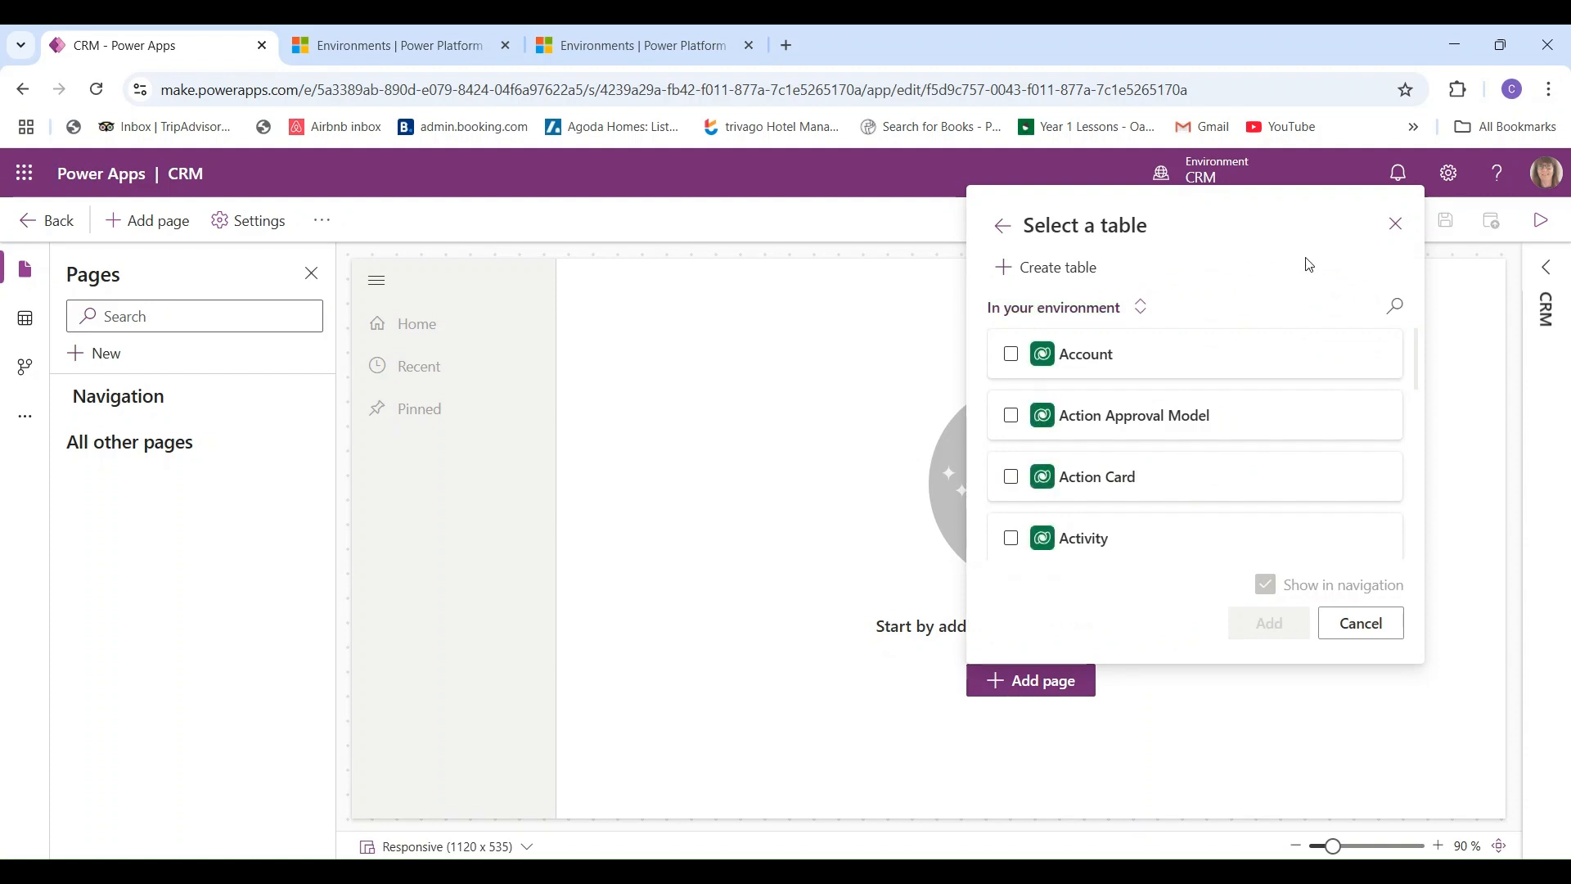
click(1395, 306)
text(c)
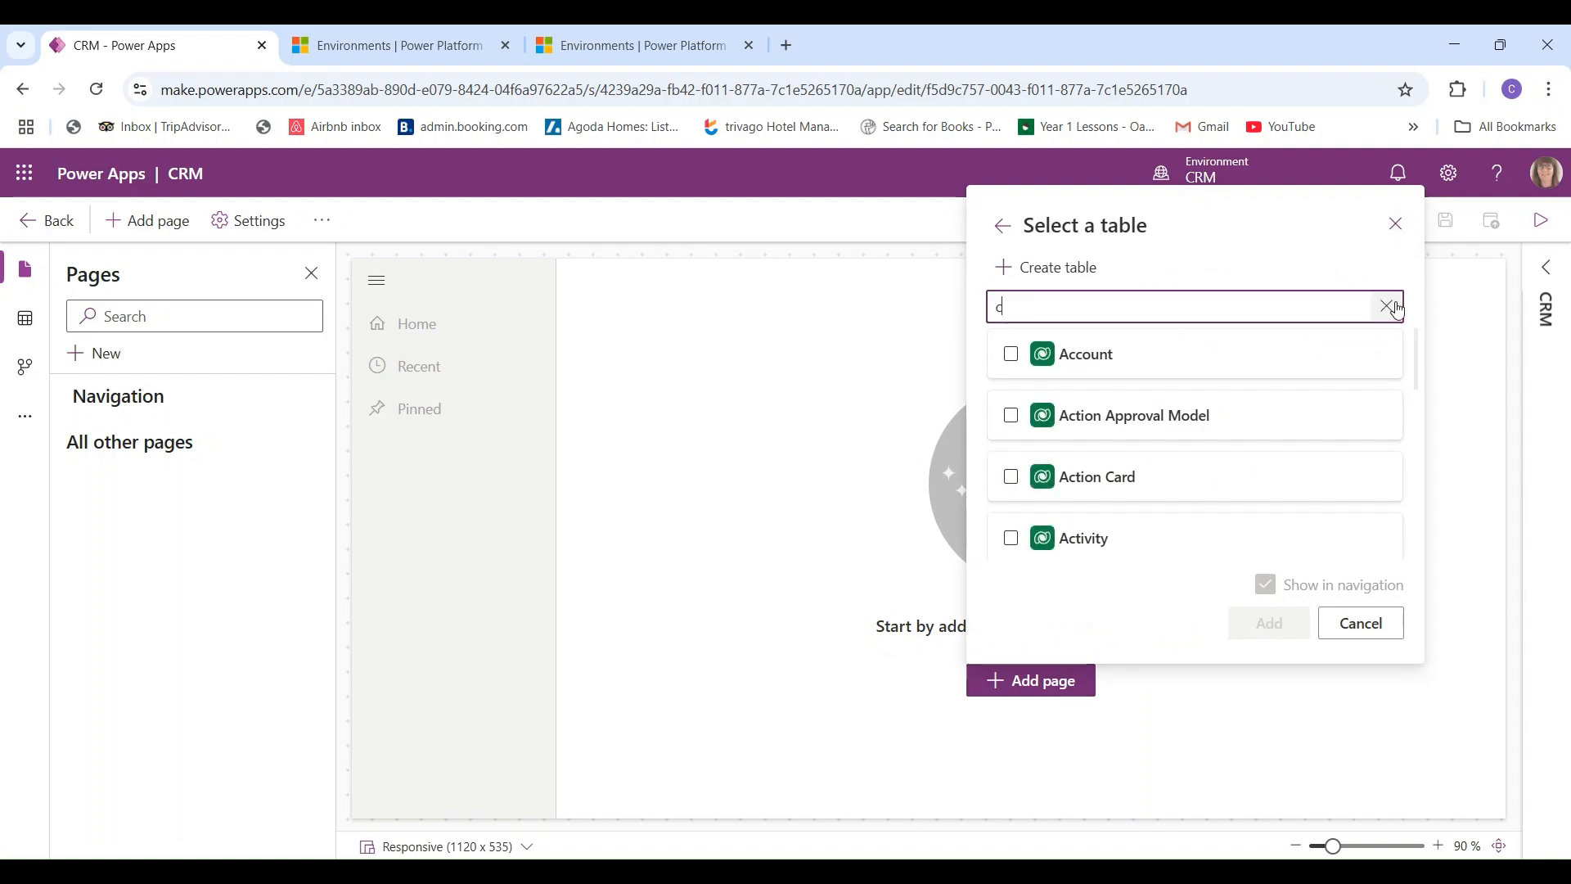
text(ontac)
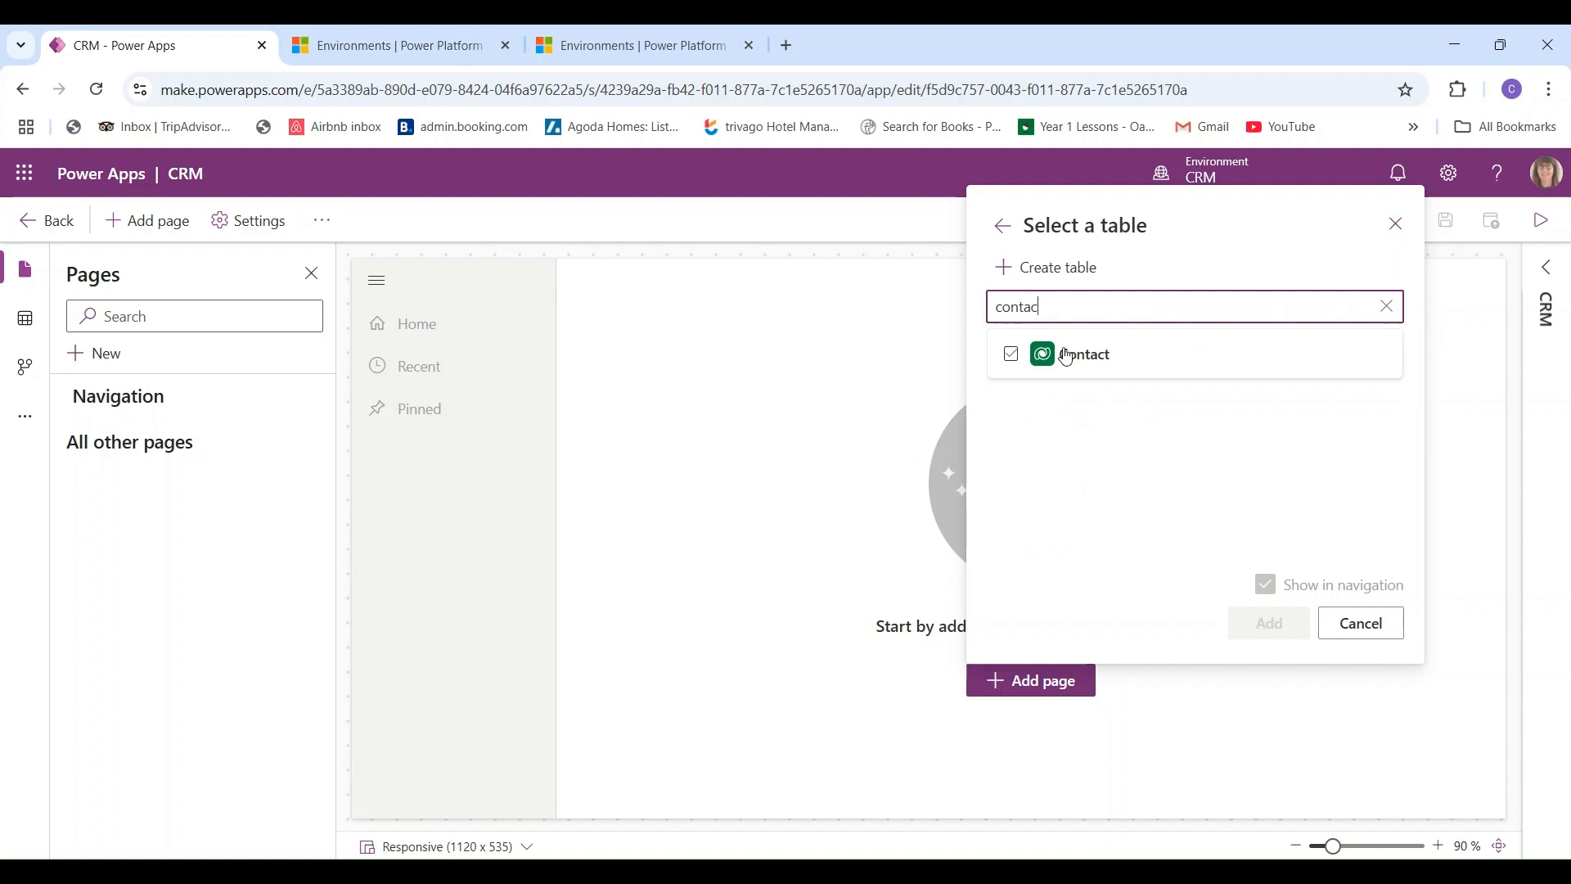
click(1012, 353)
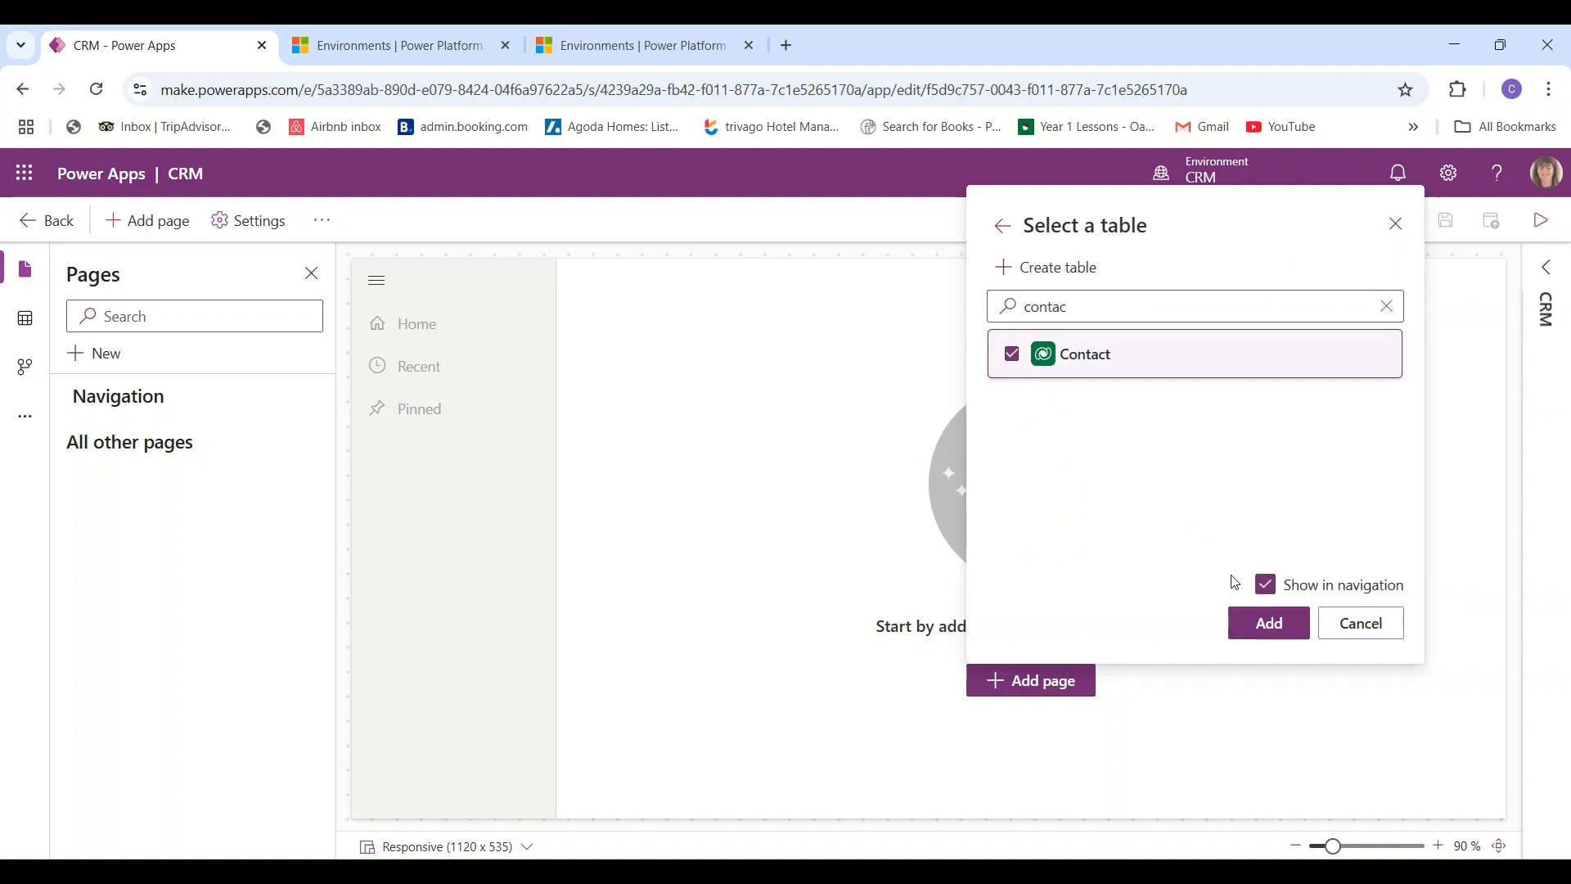
click(1271, 628)
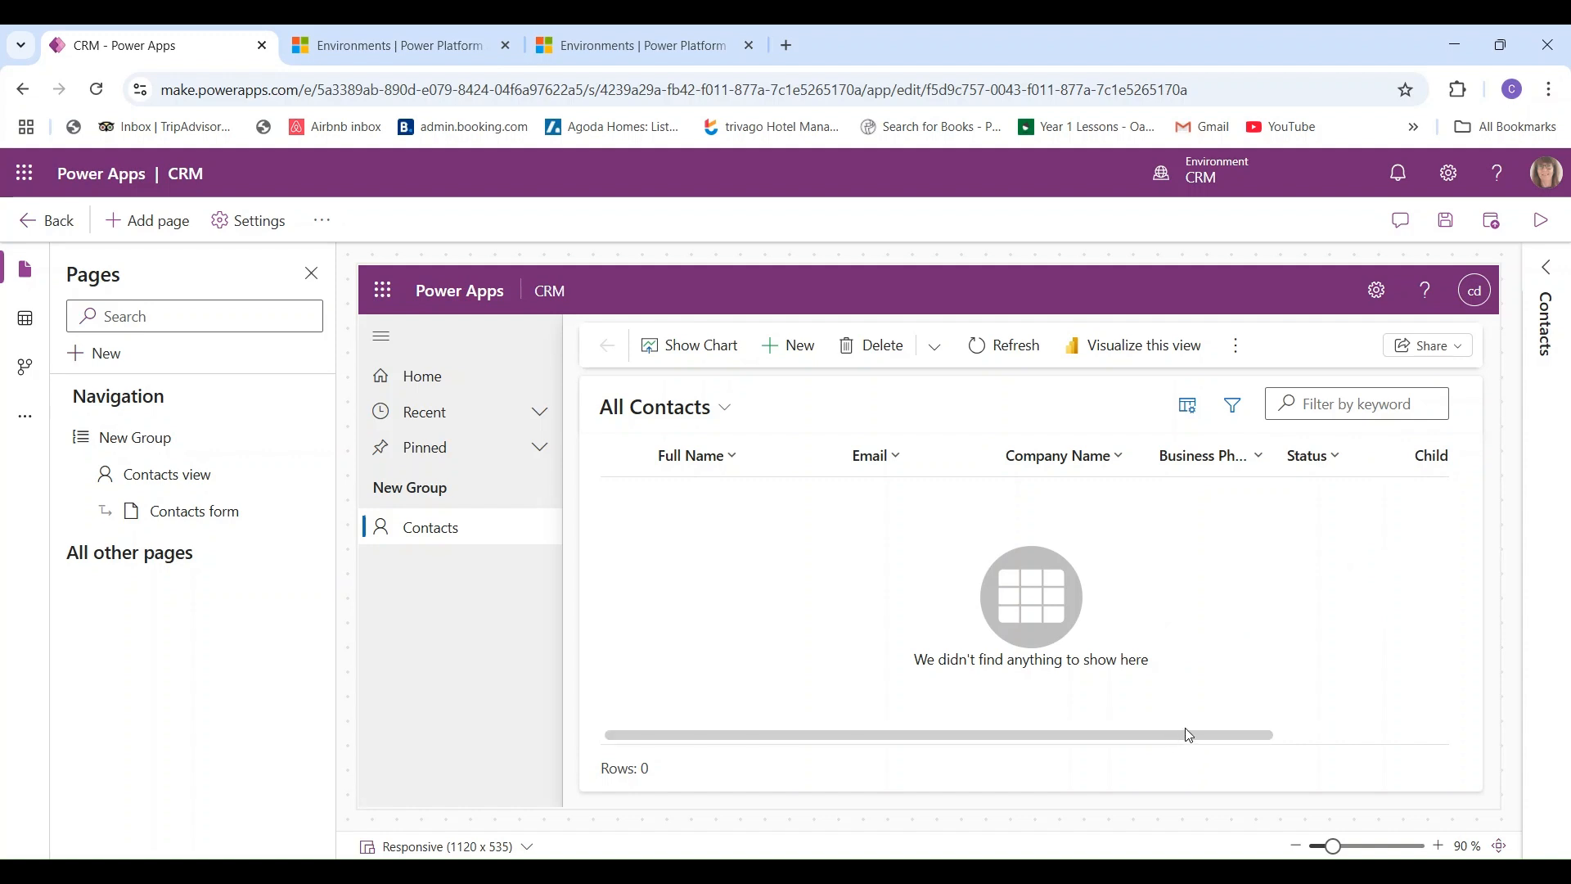
- Select New Group in the navigation, then save and publish the CRM app
drag(1188, 732, 1382, 742)
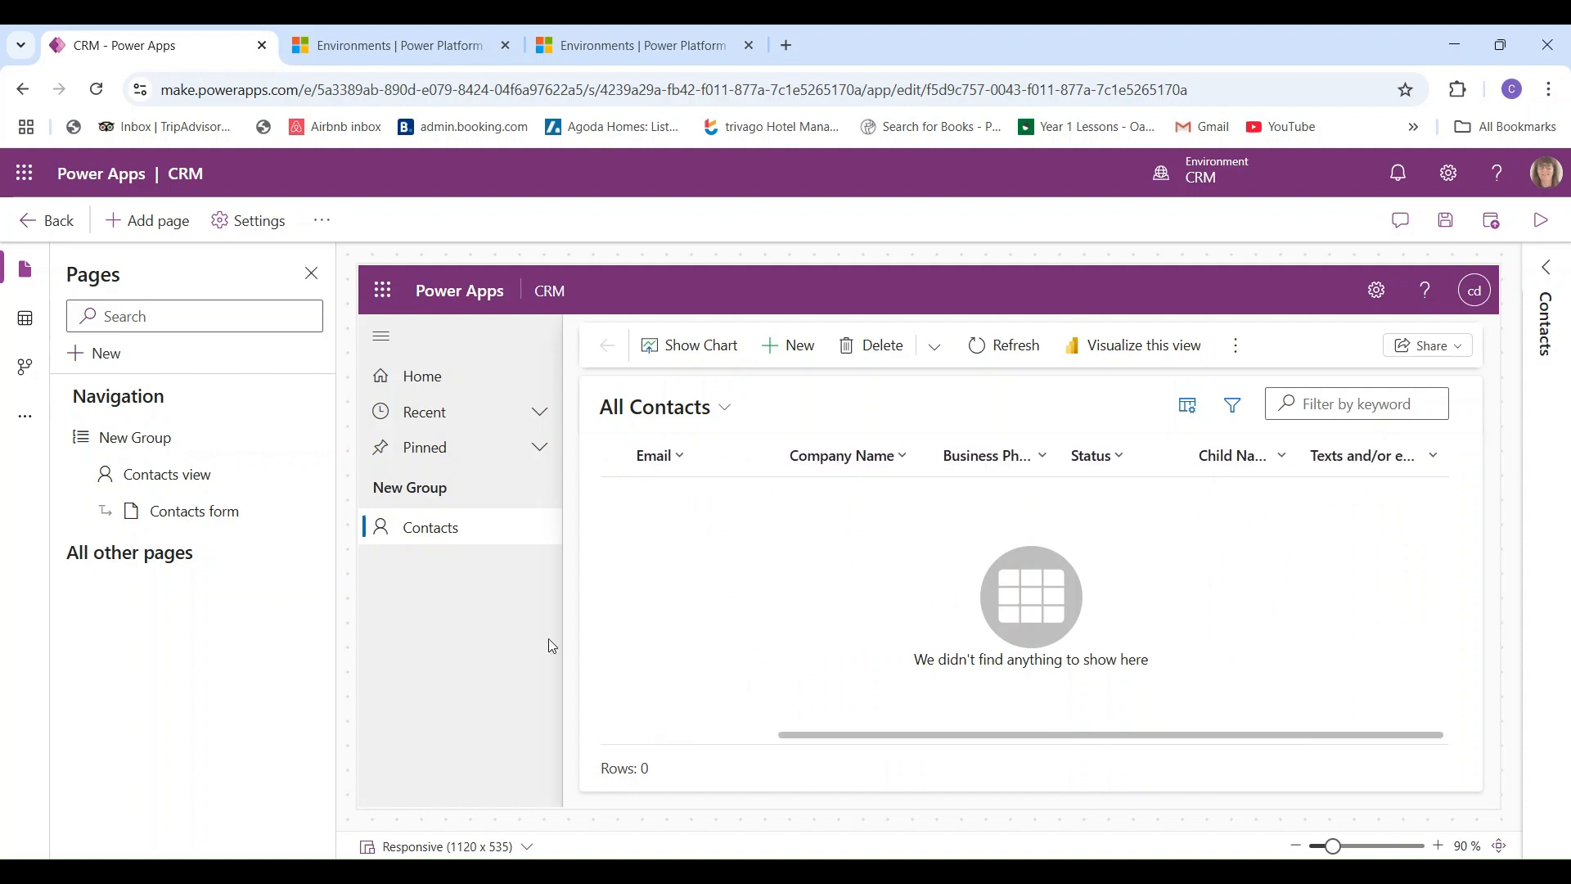
click(1044, 473)
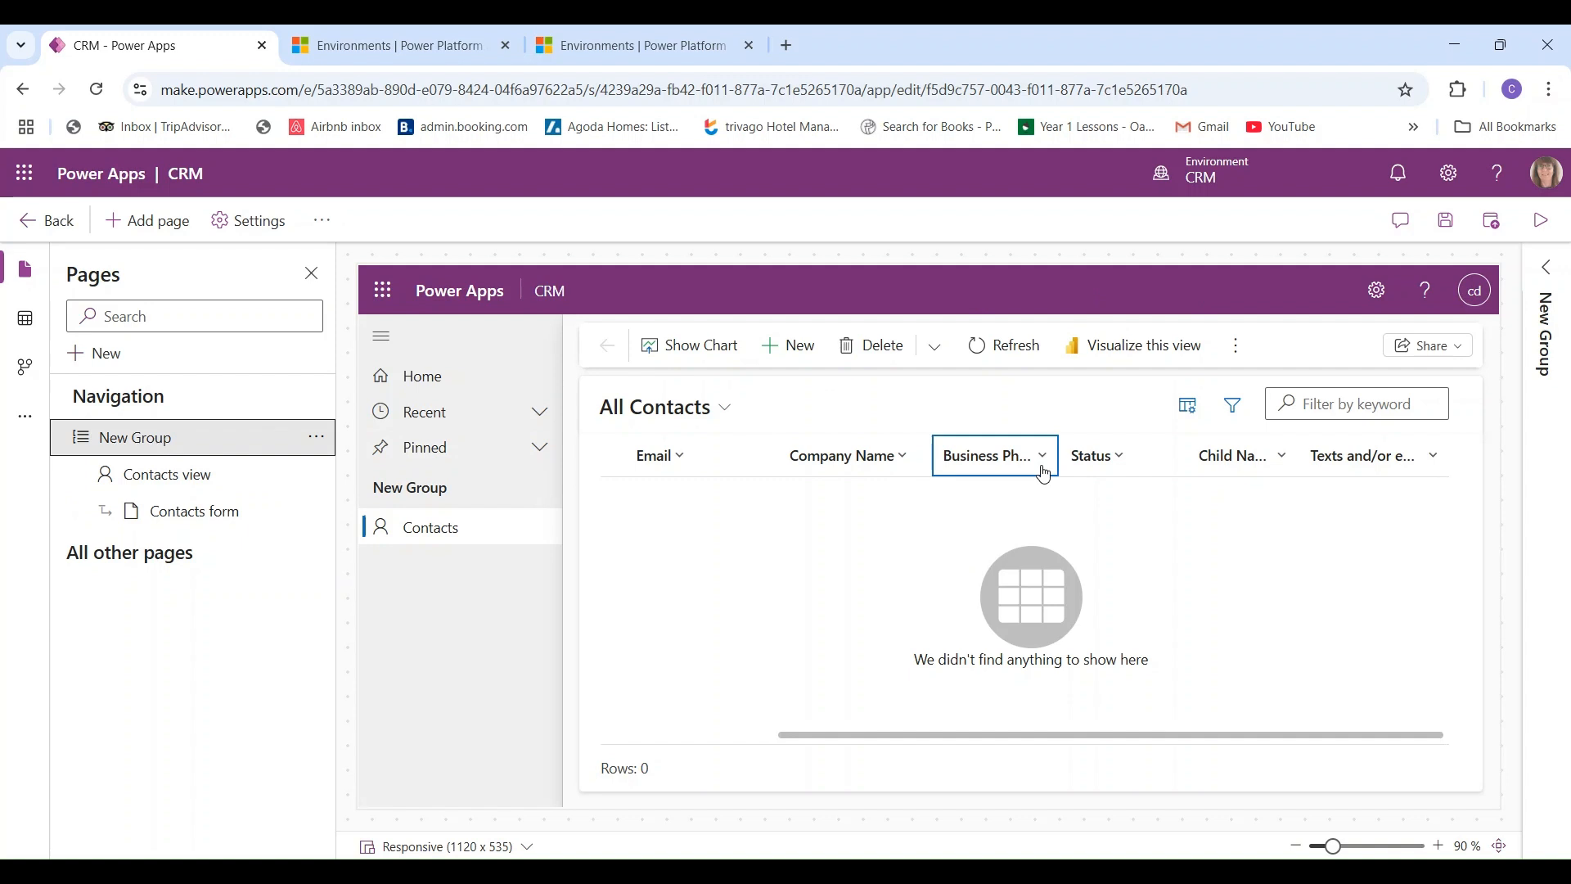
click(1489, 224)
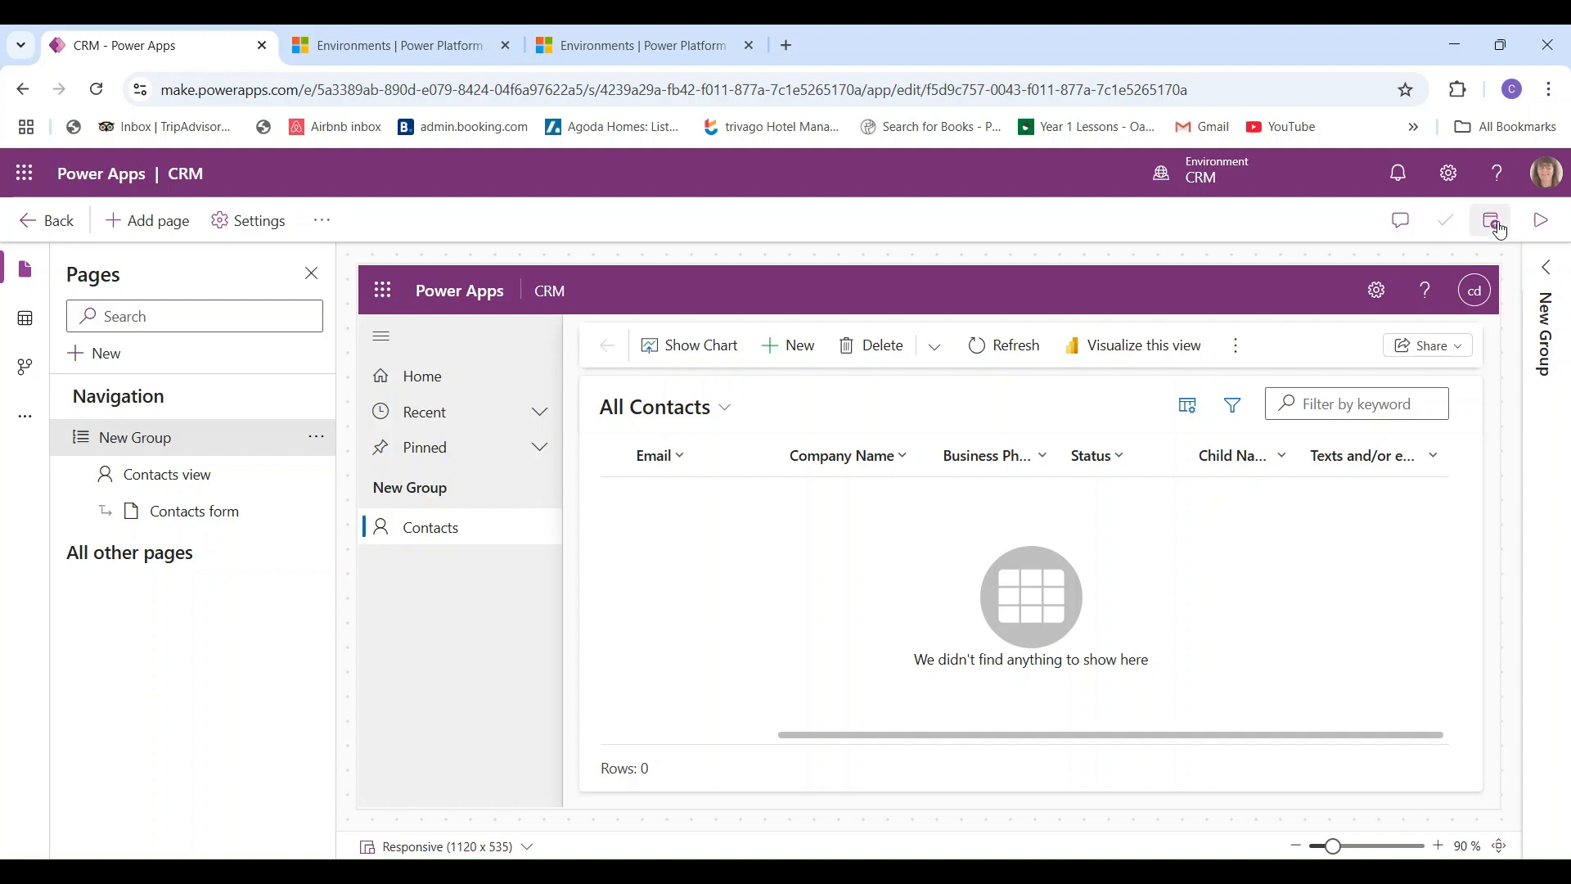
click(1502, 228)
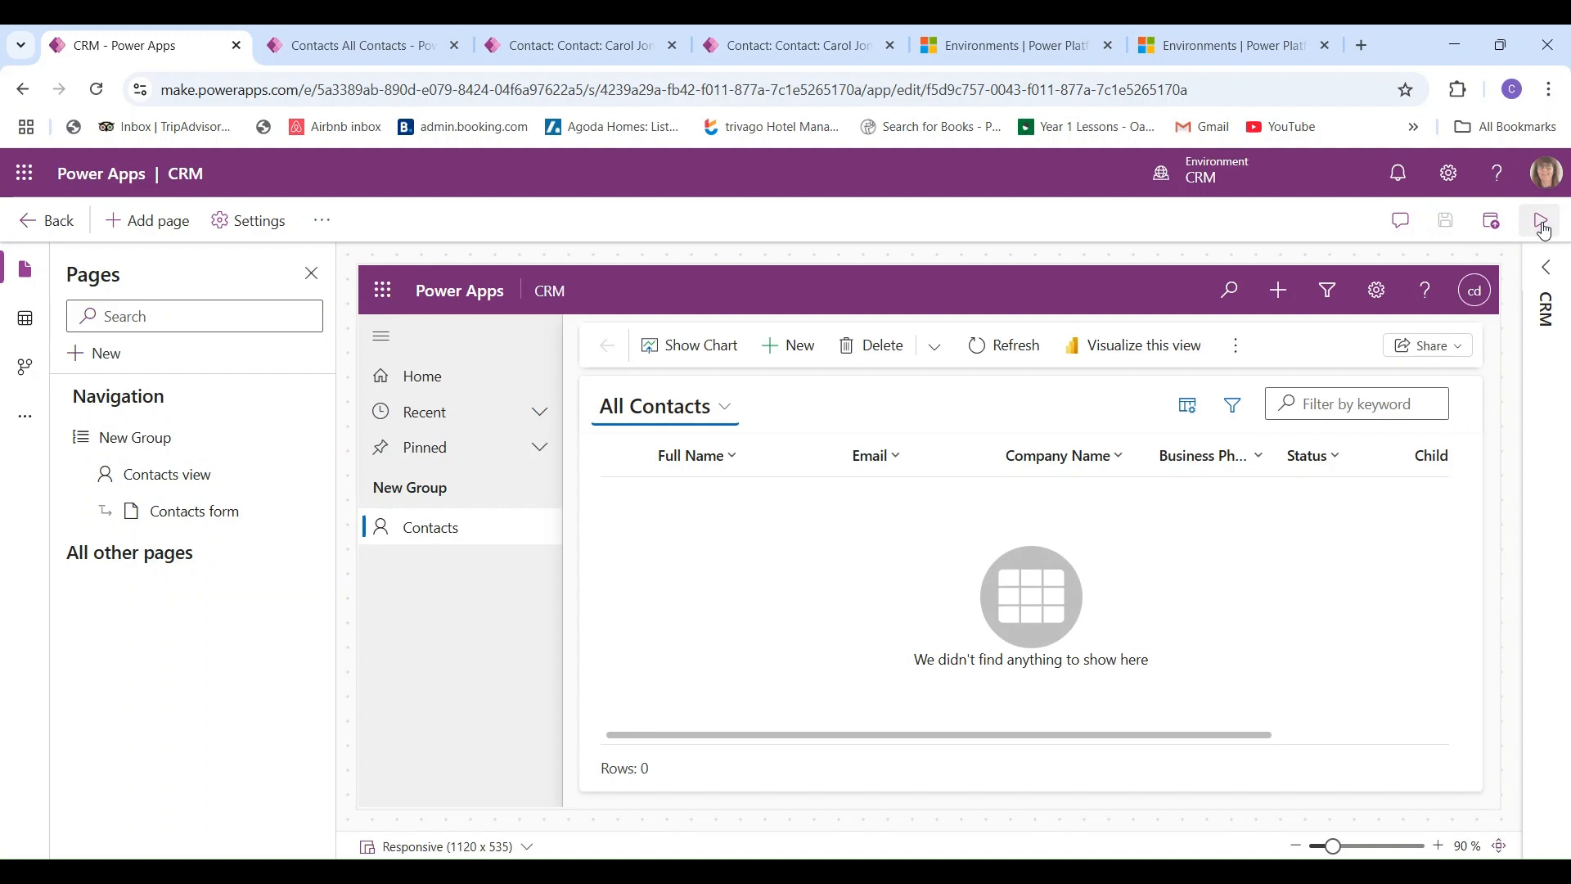
- Run the published app in a new tab and start a blank contact from All Contacts
click(1540, 222)
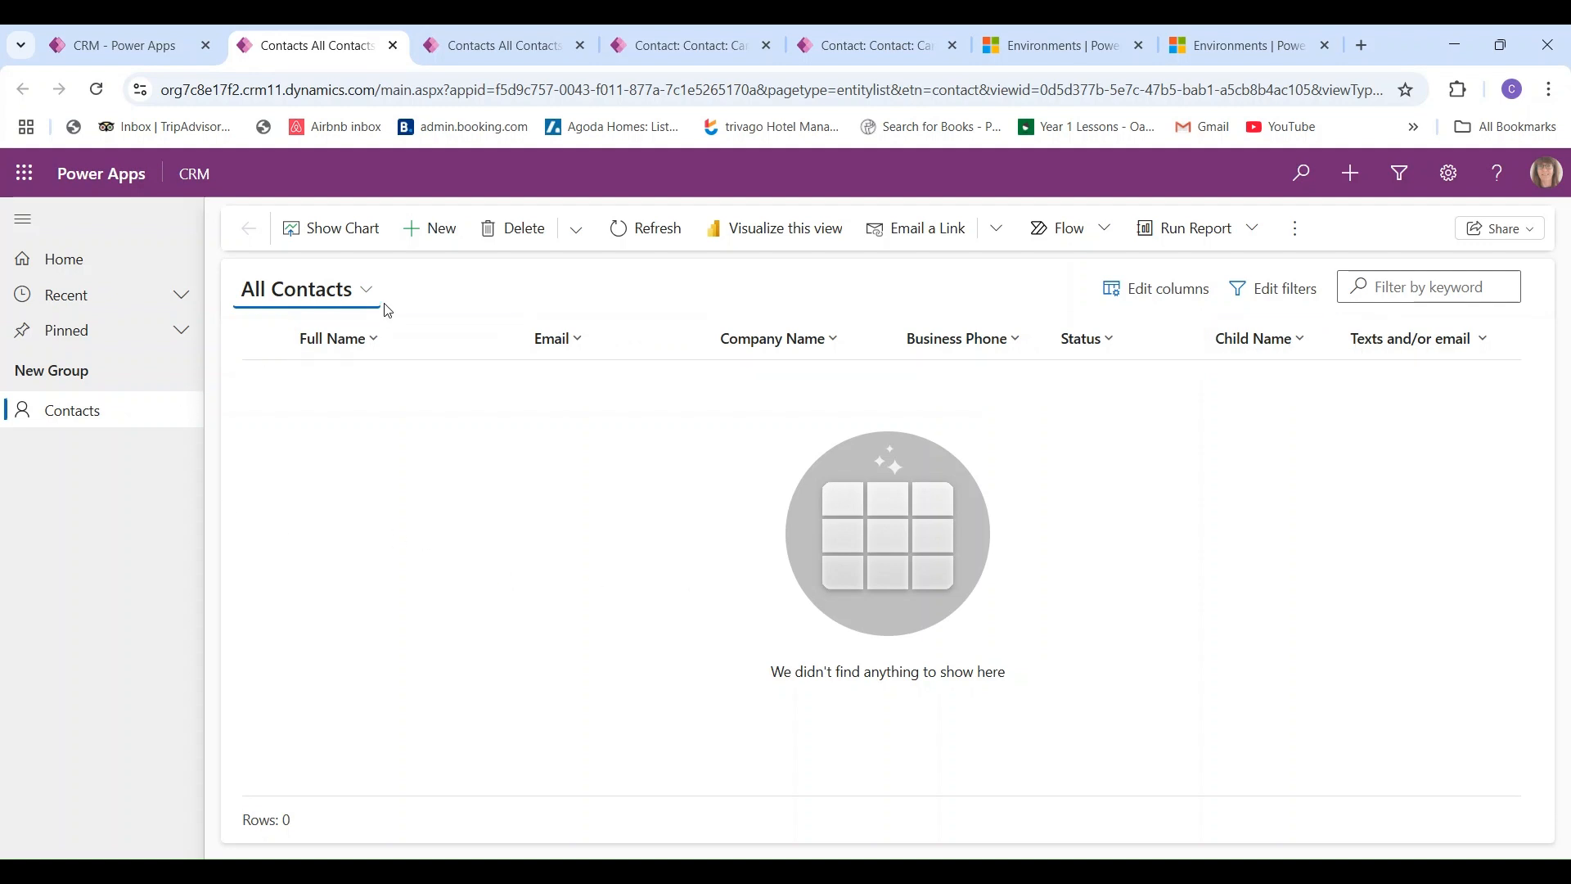
click(365, 293)
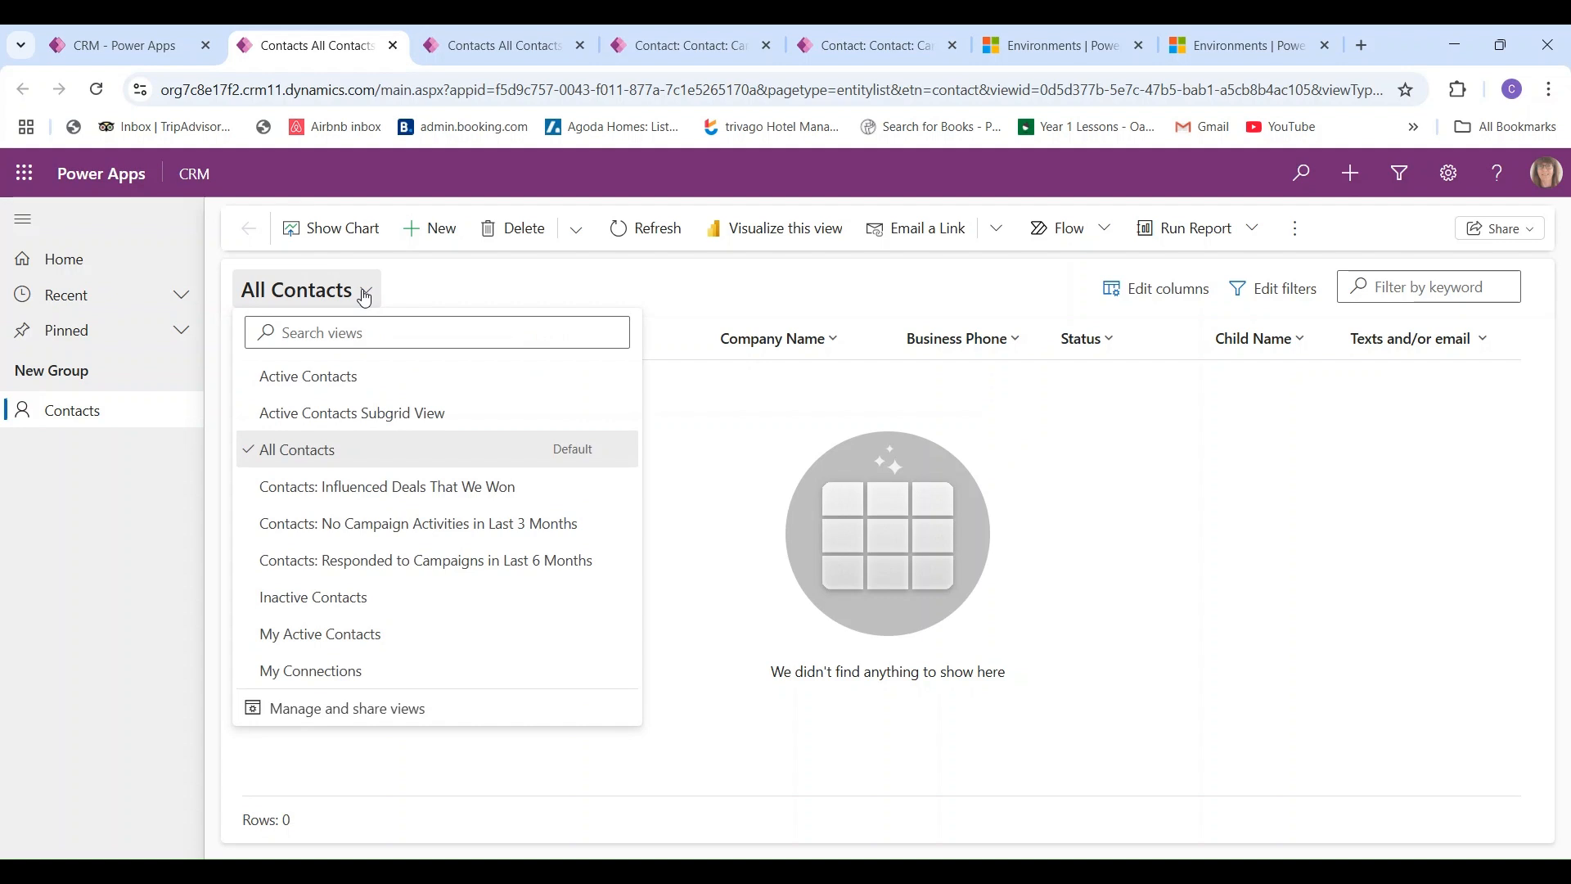
click(365, 296)
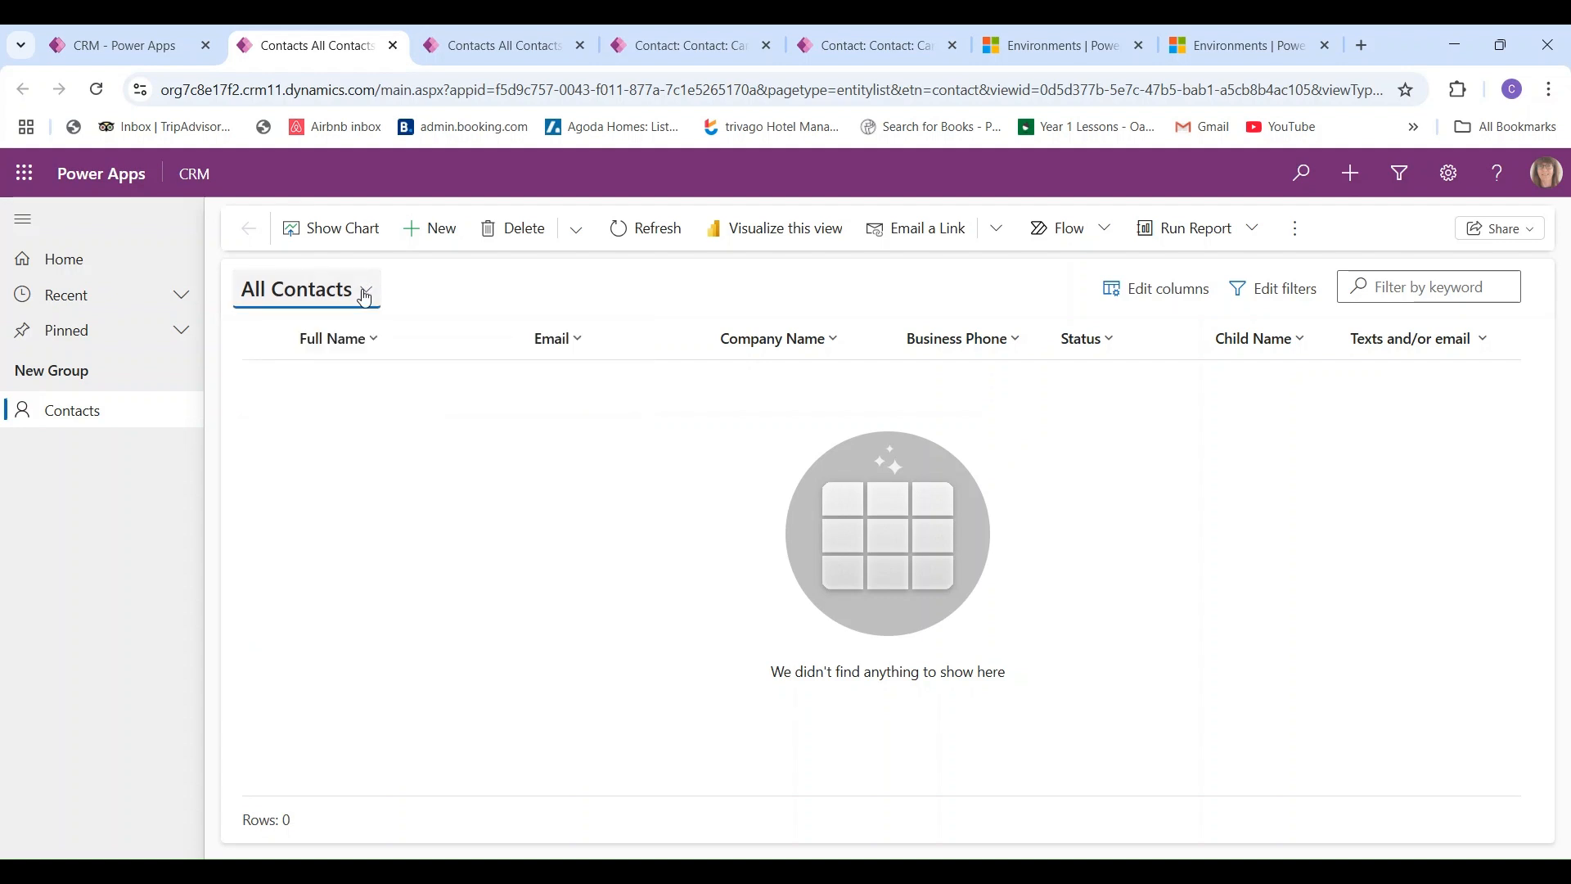
click(429, 228)
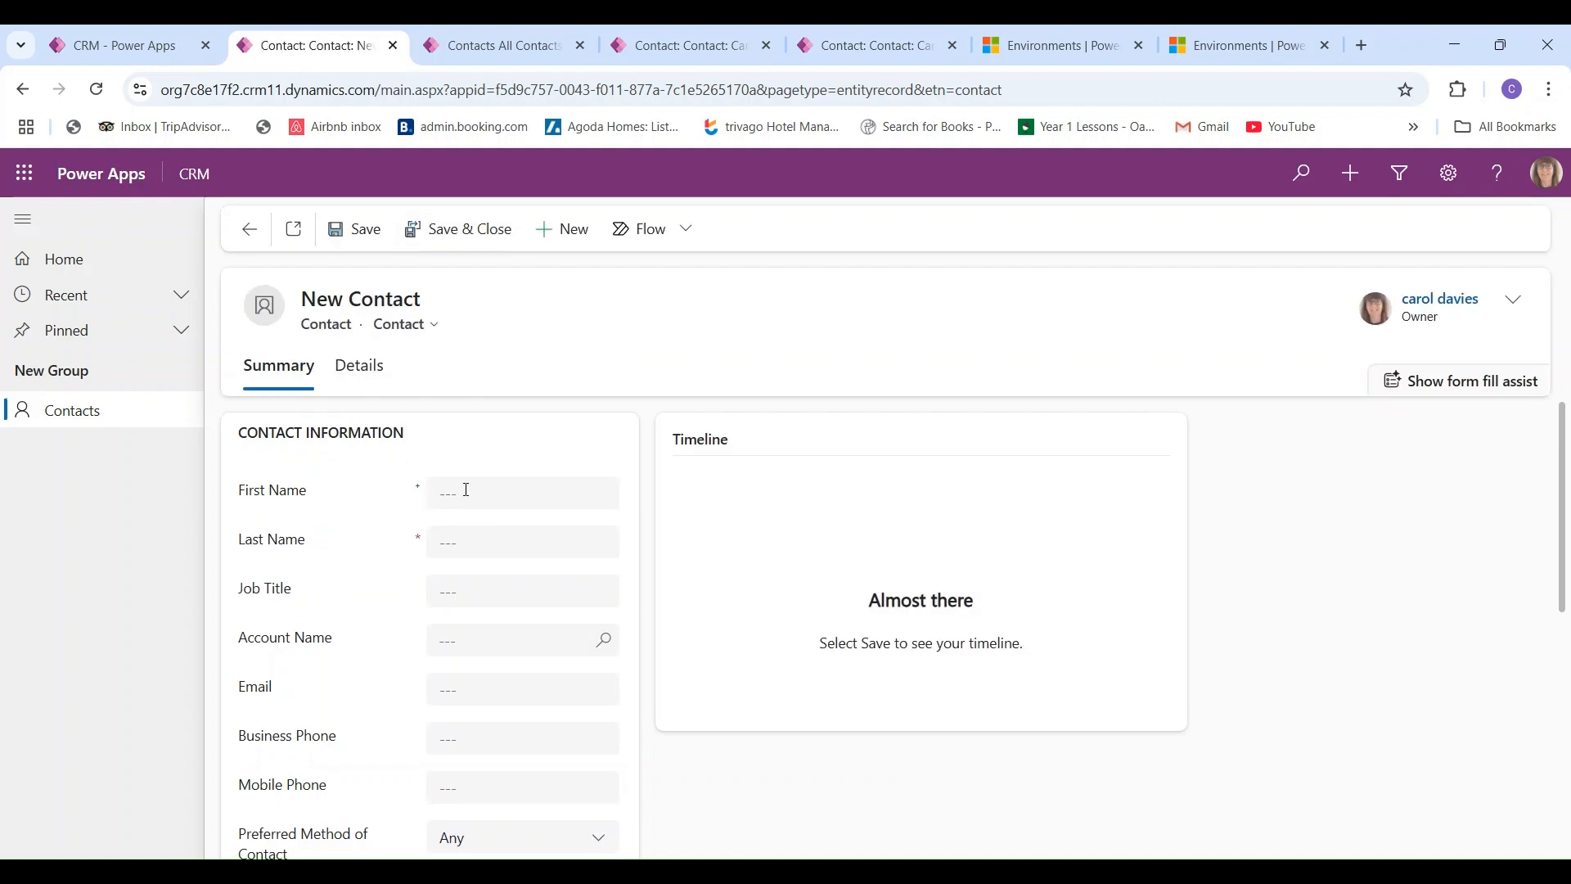
- Enter the contact's first and last name and the job title Manager
click(467, 489)
key(Tab)
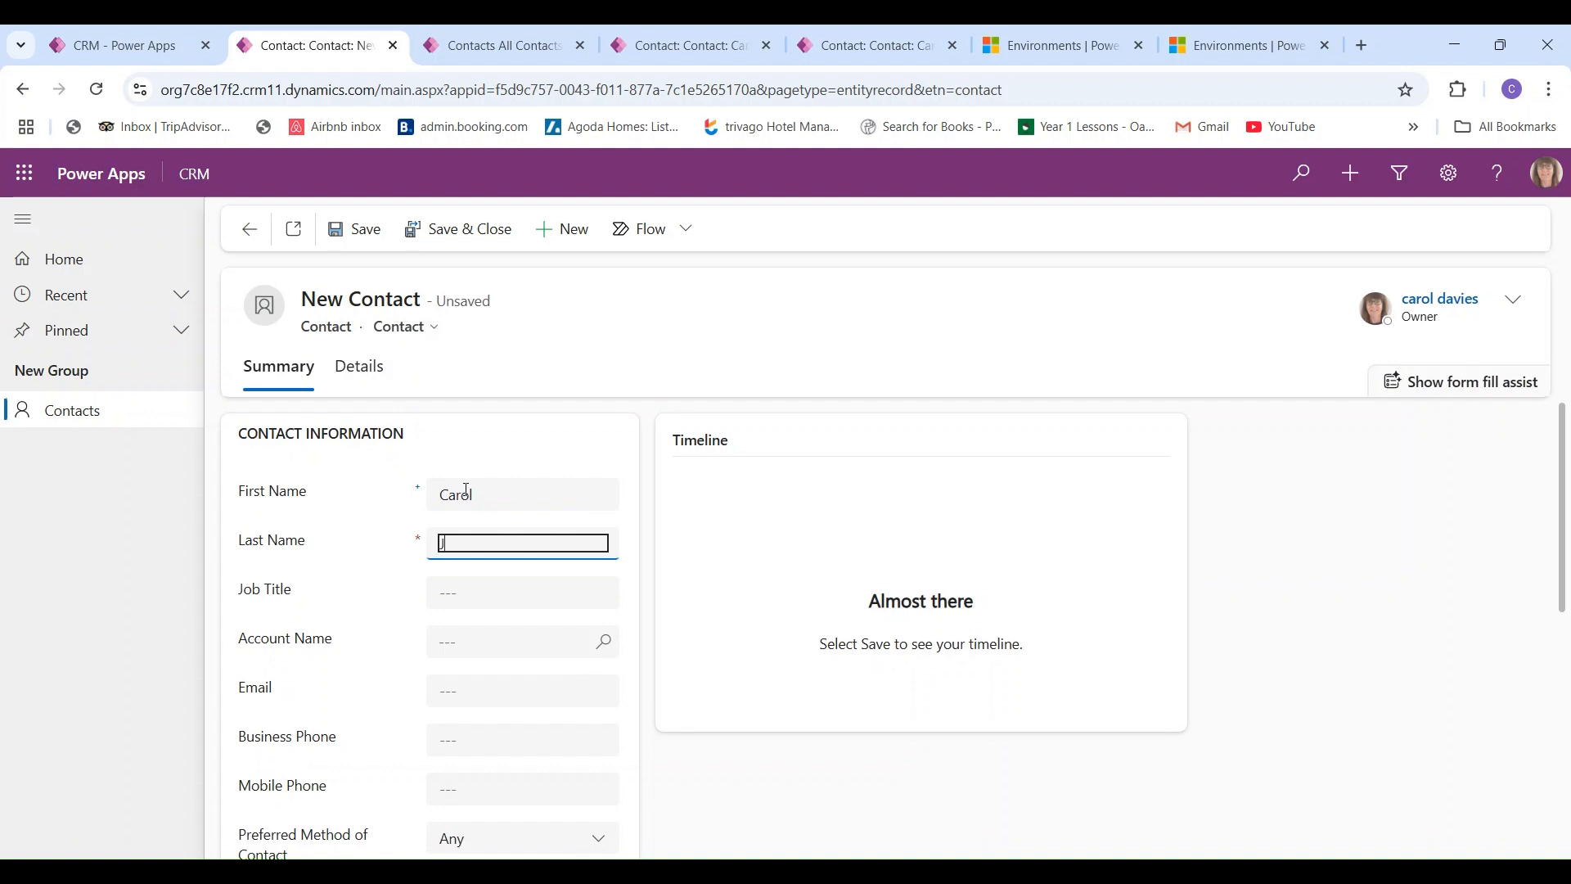
click(462, 598)
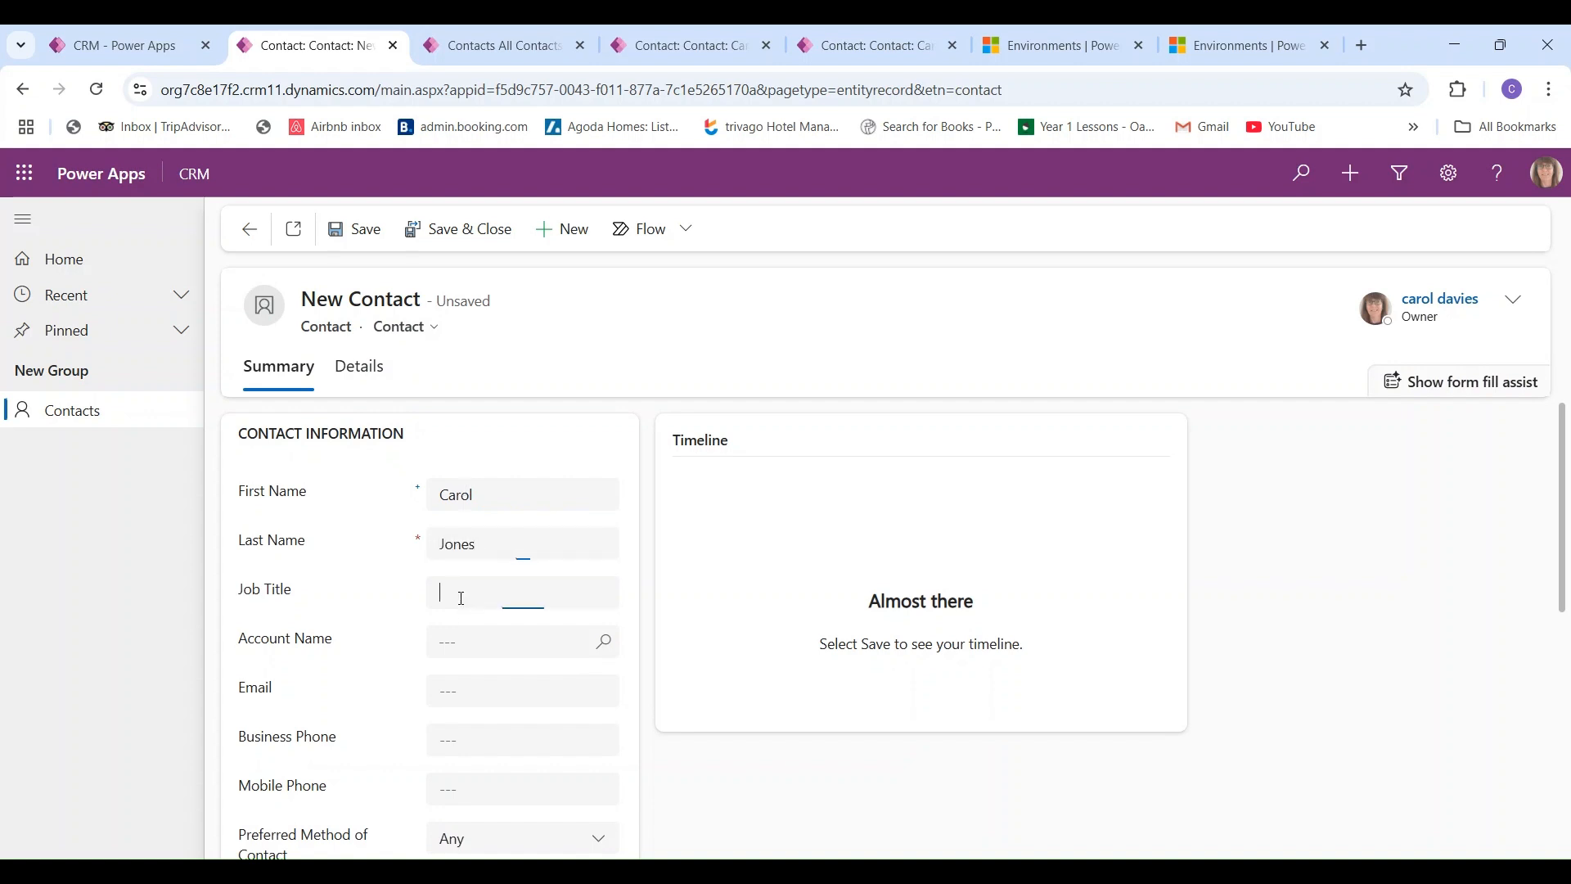
text(Manager)
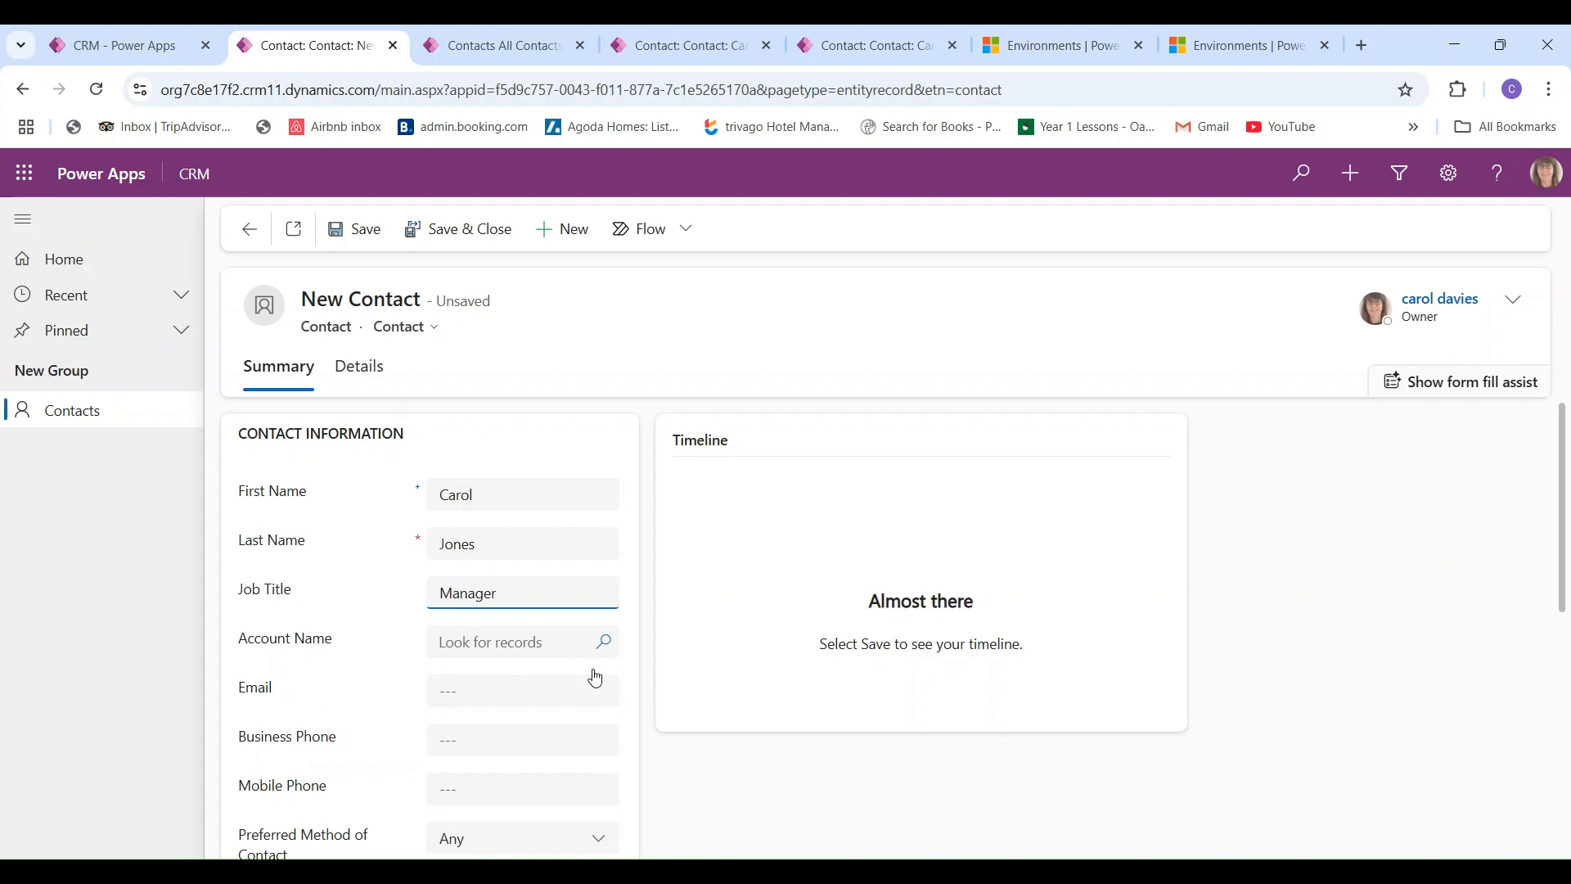
- Fill in the contact's e-mail address and business phone number
click(455, 689)
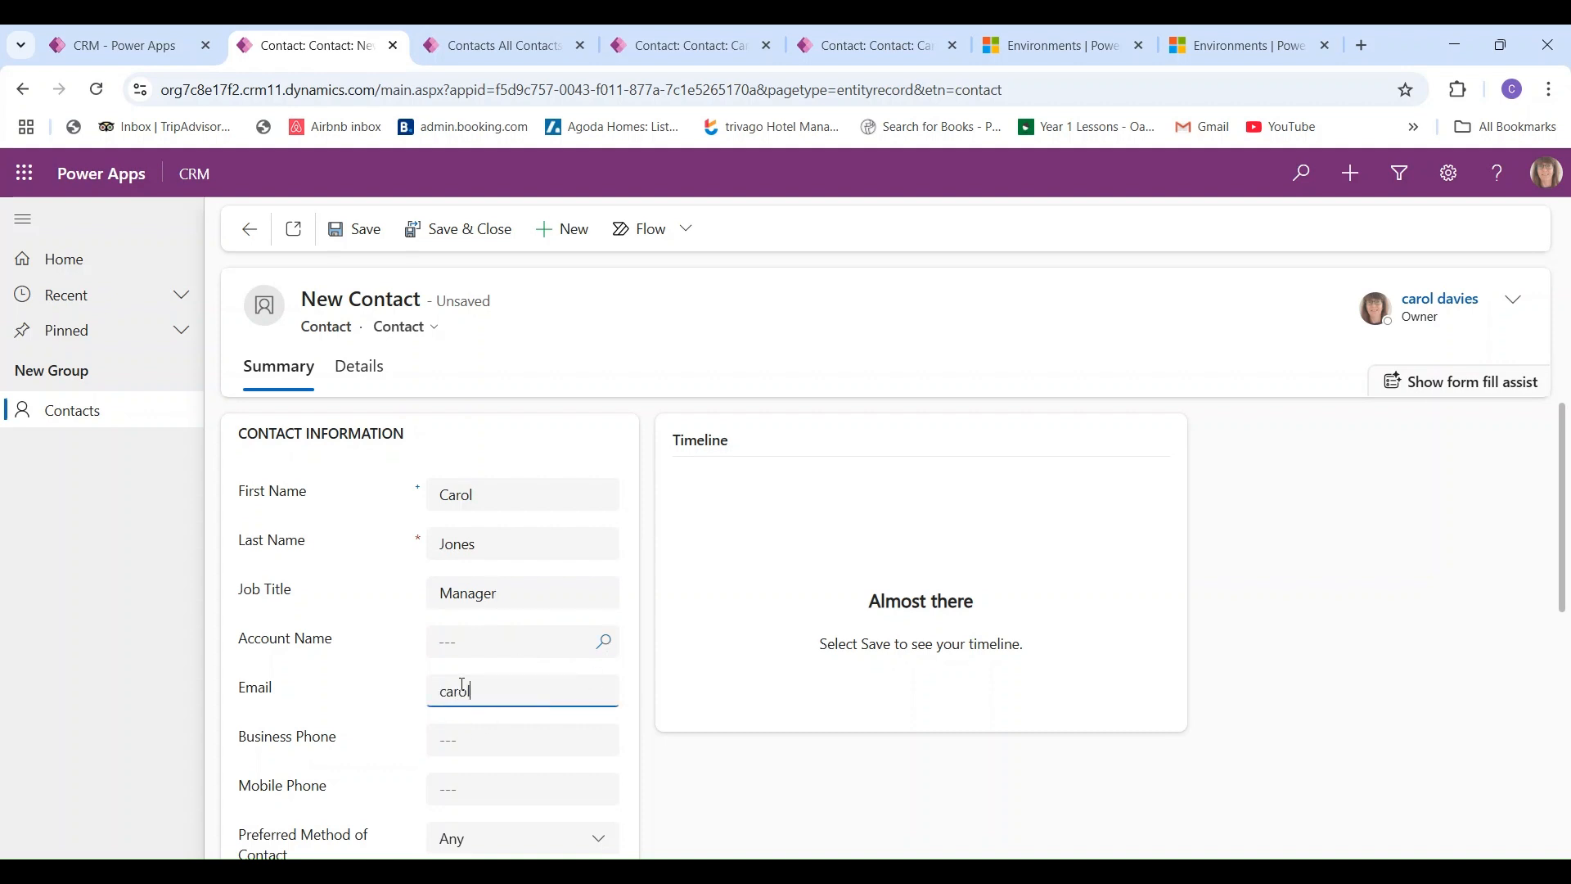
key(Tab)
click(484, 736)
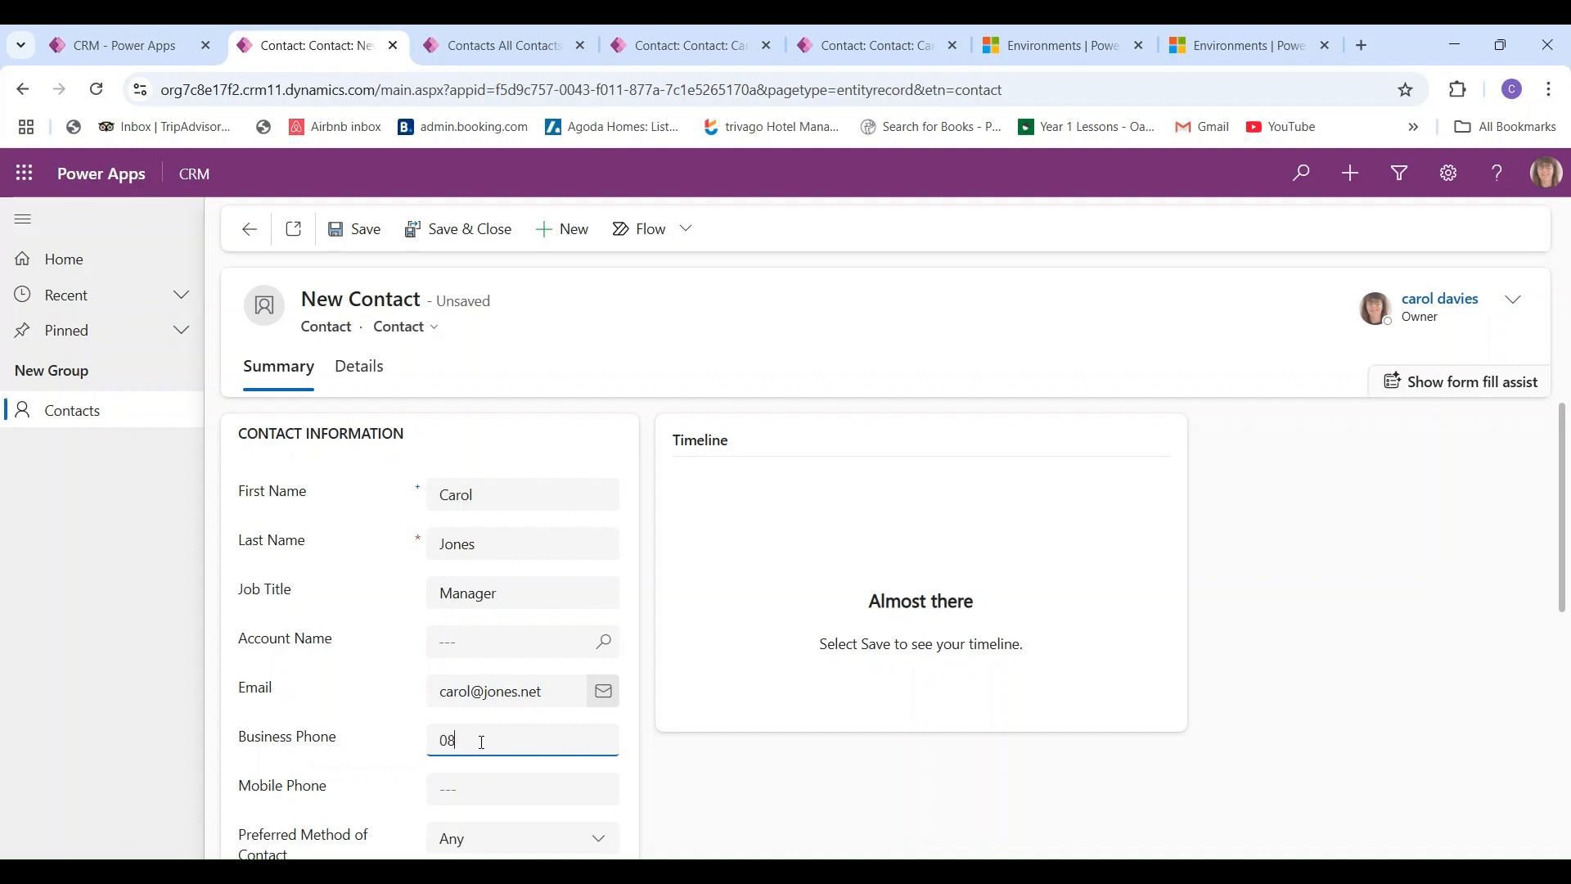
- Keep contact method Any, set texting preference to Email only, enter the child's name, and save
drag(1561, 577, 1562, 759)
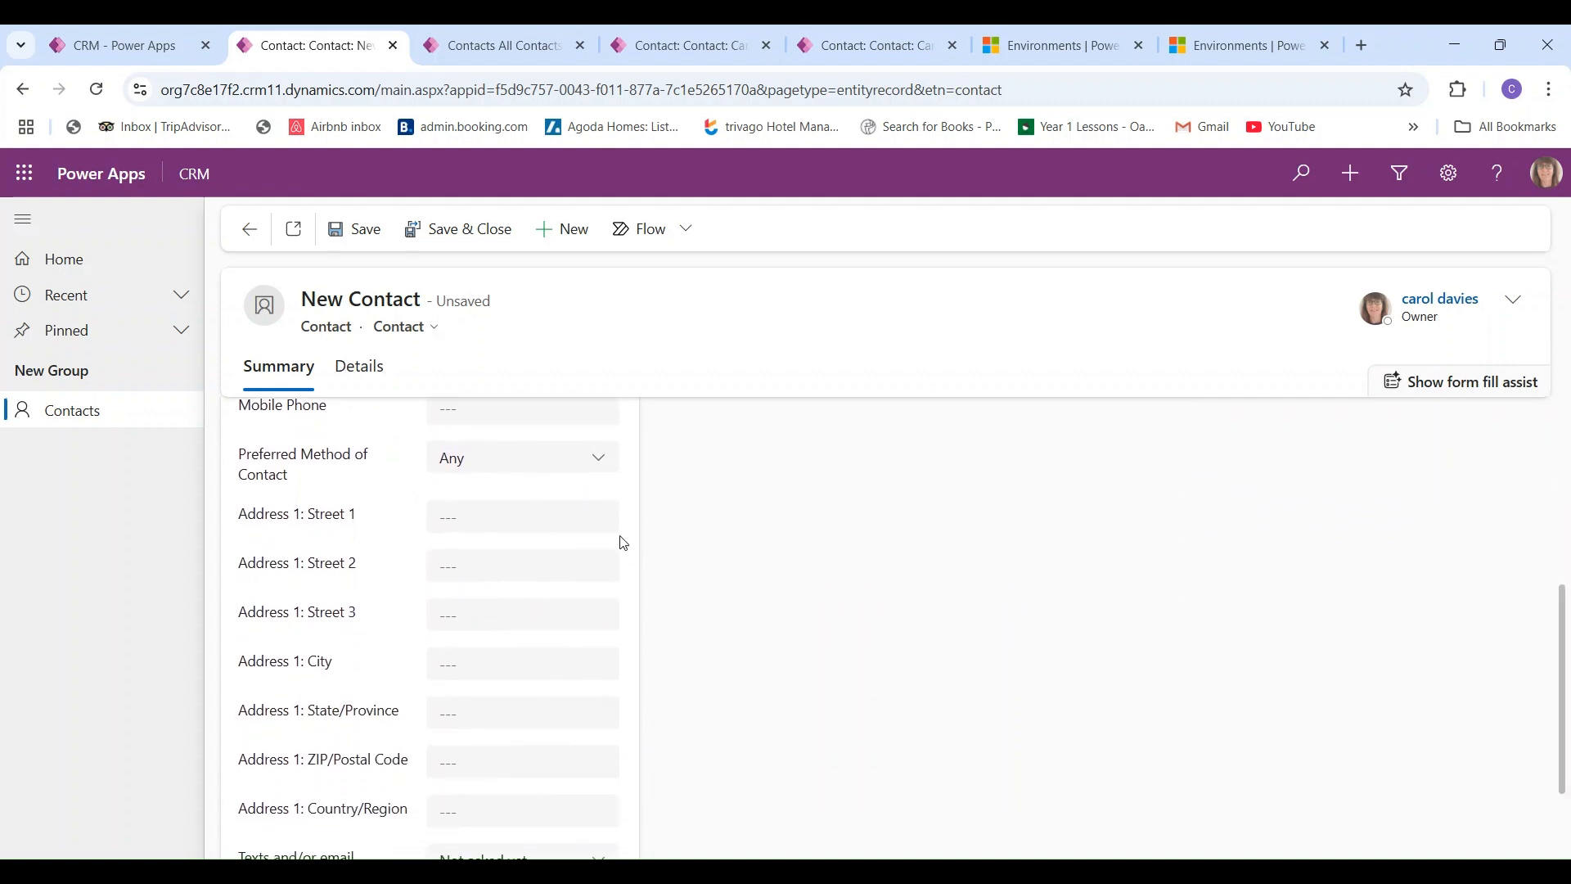
click(599, 460)
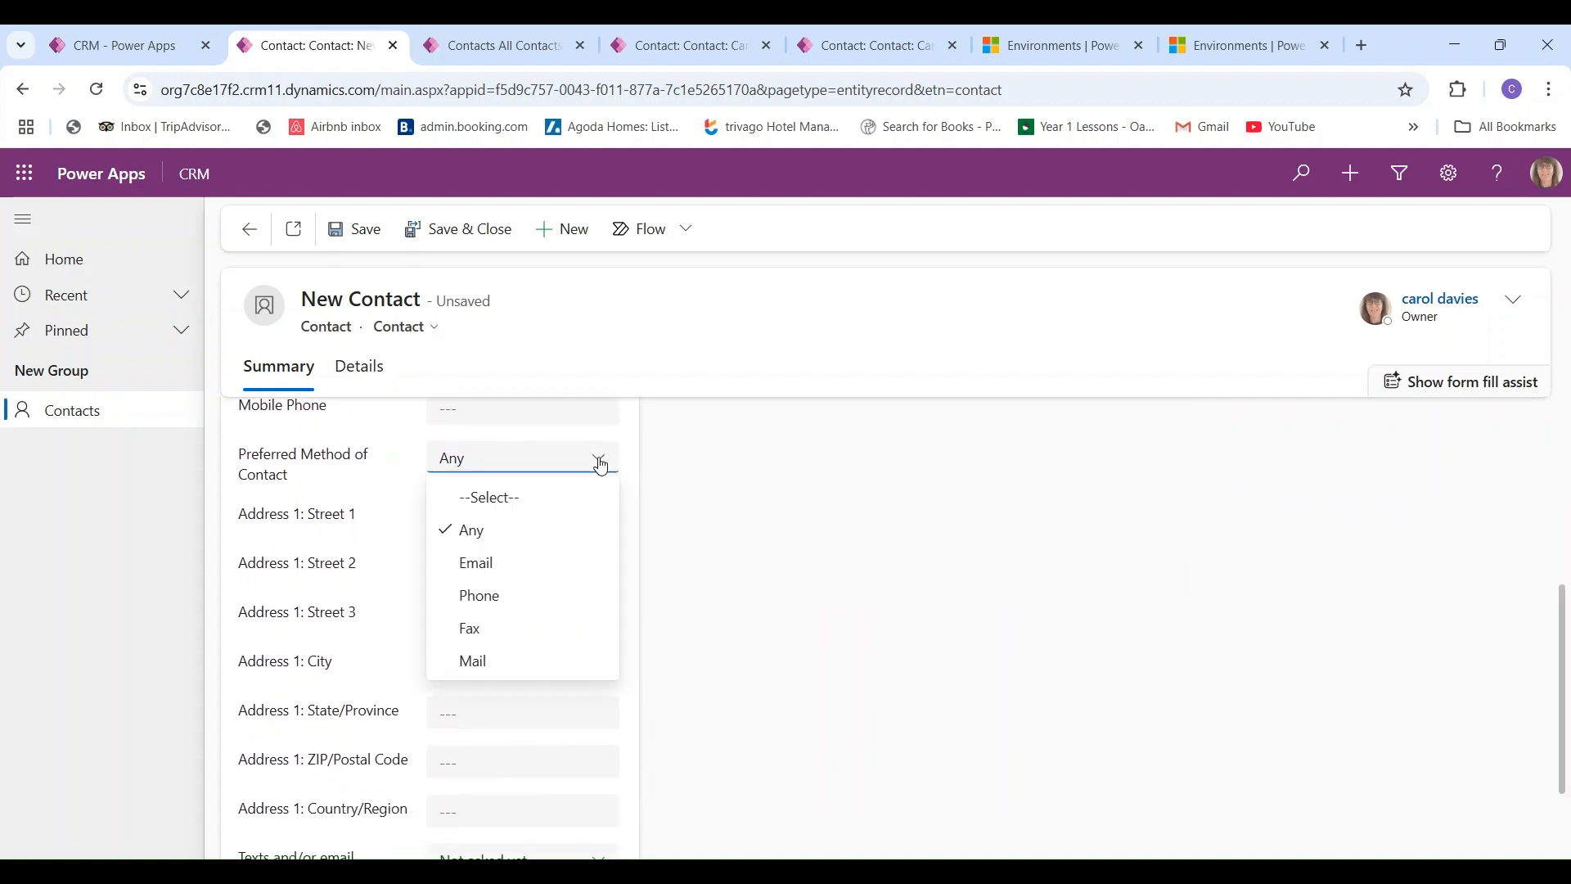
click(601, 465)
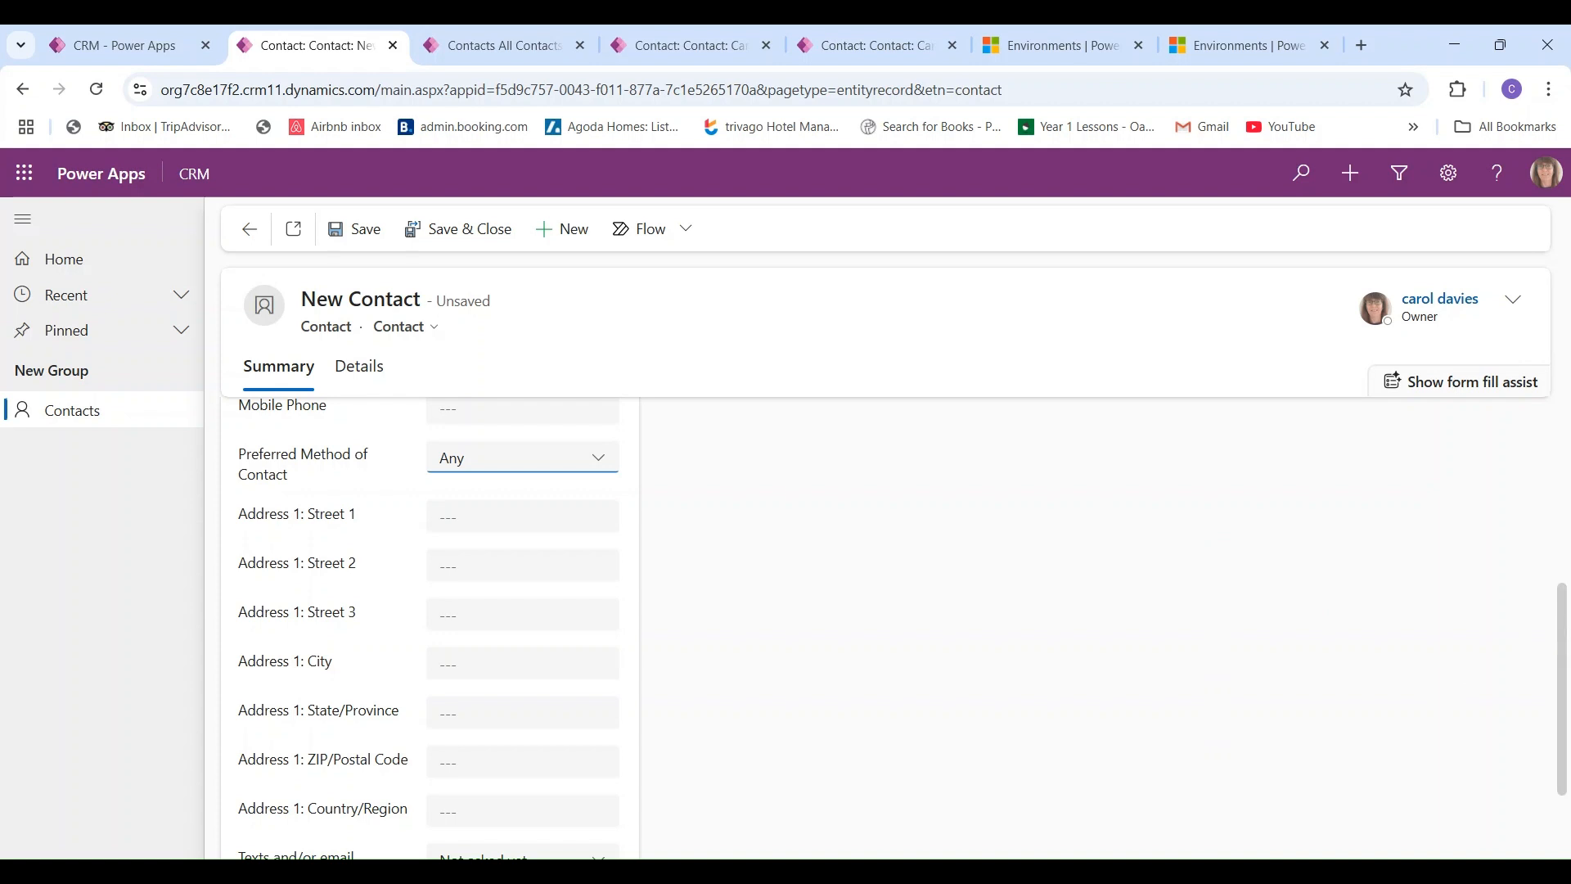
drag(1561, 660, 1561, 734)
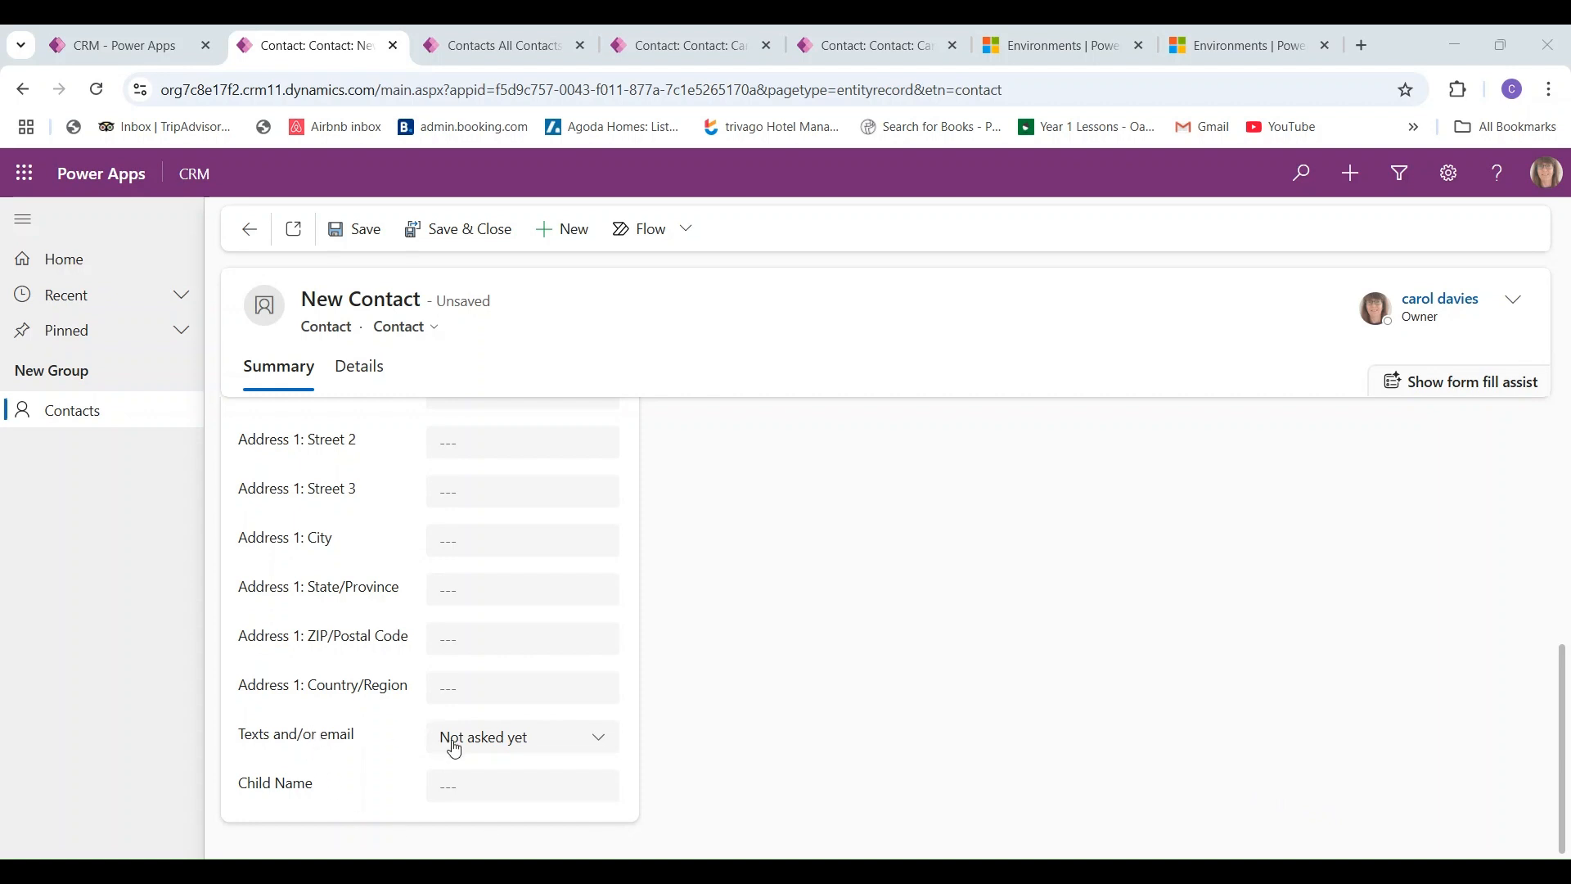
click(598, 740)
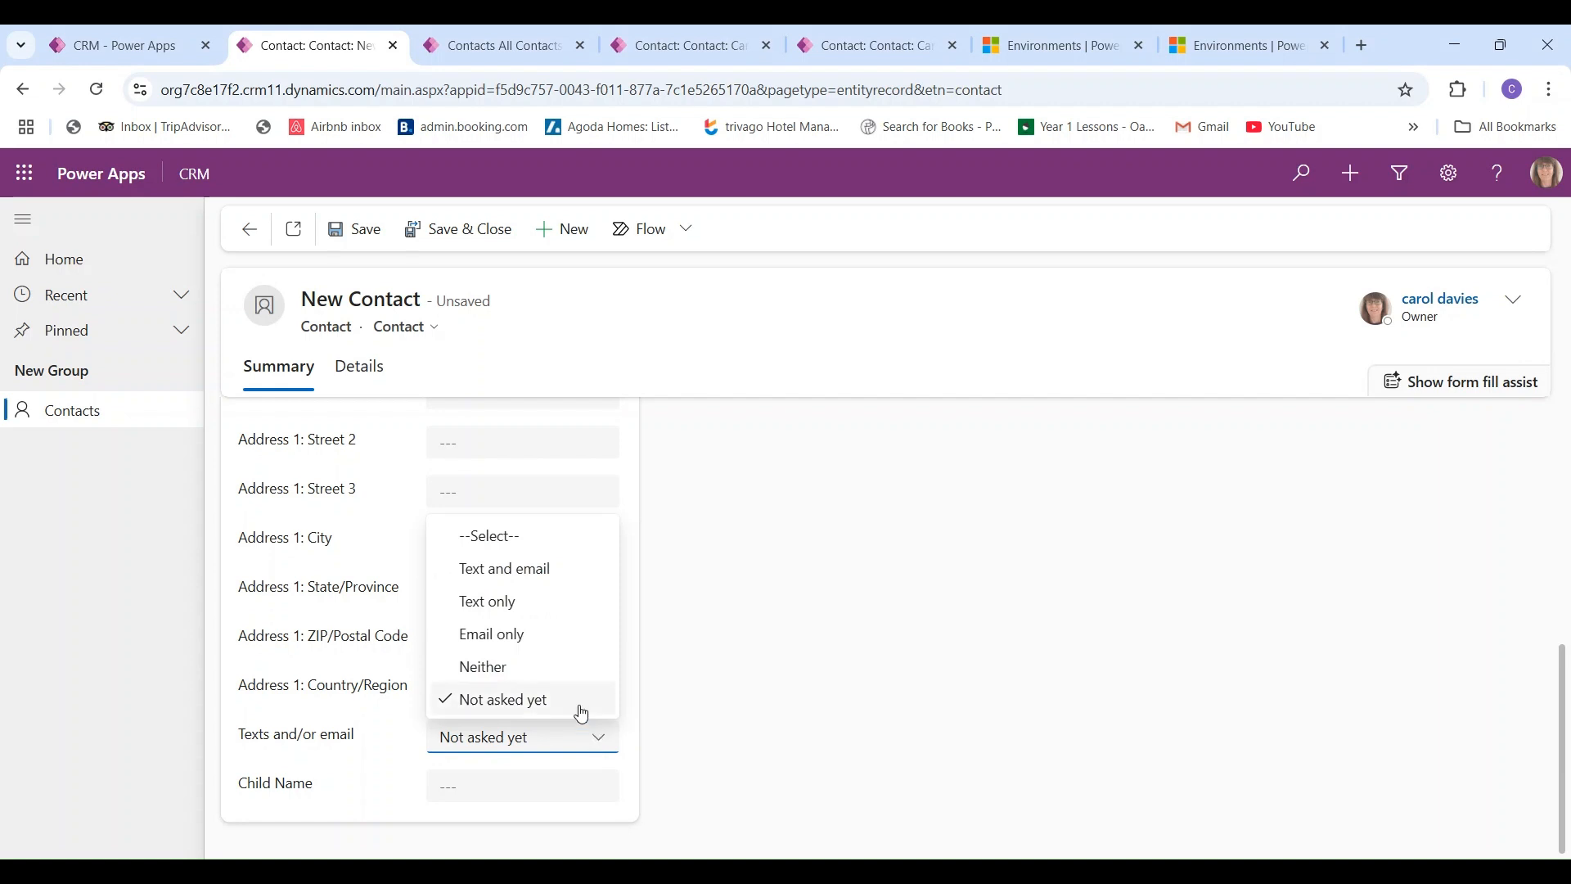
click(558, 634)
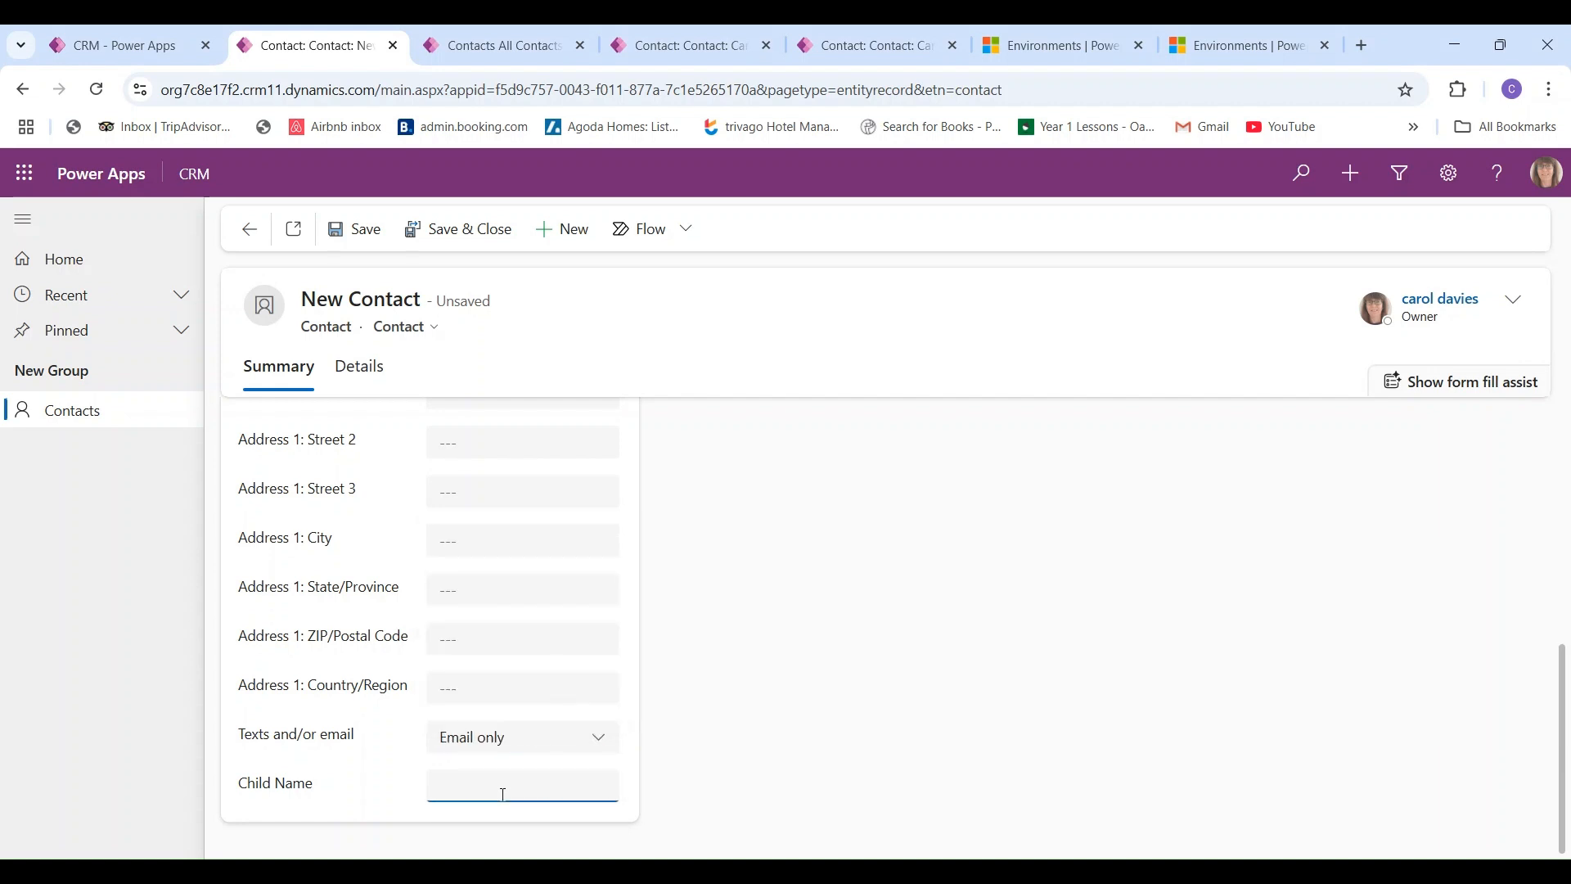
text(Bertie)
scroll(900, 622, up, 6)
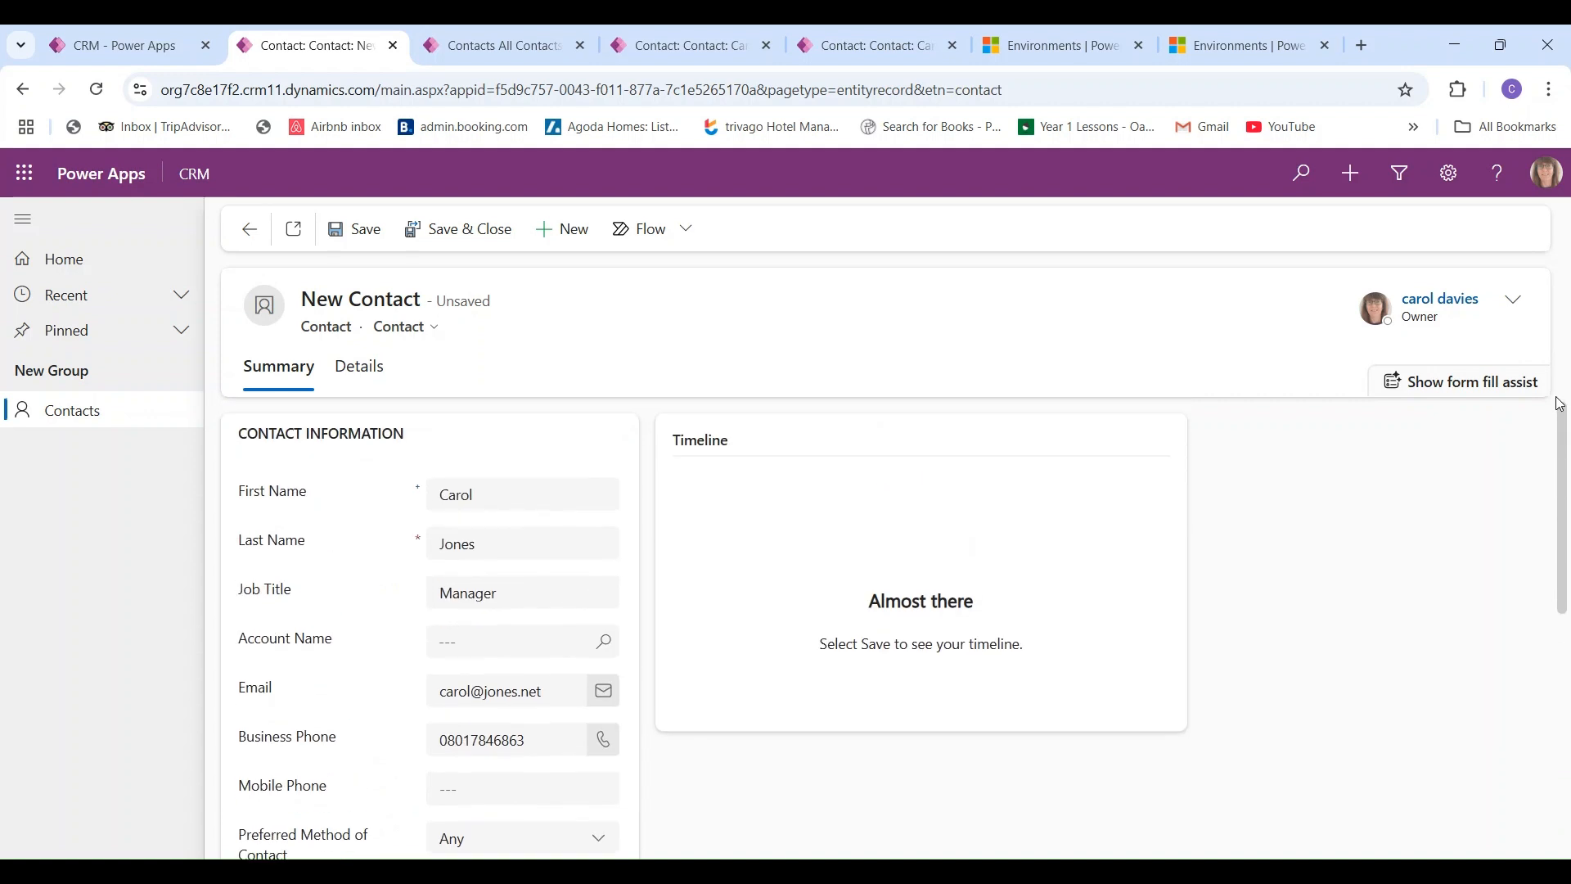
click(346, 232)
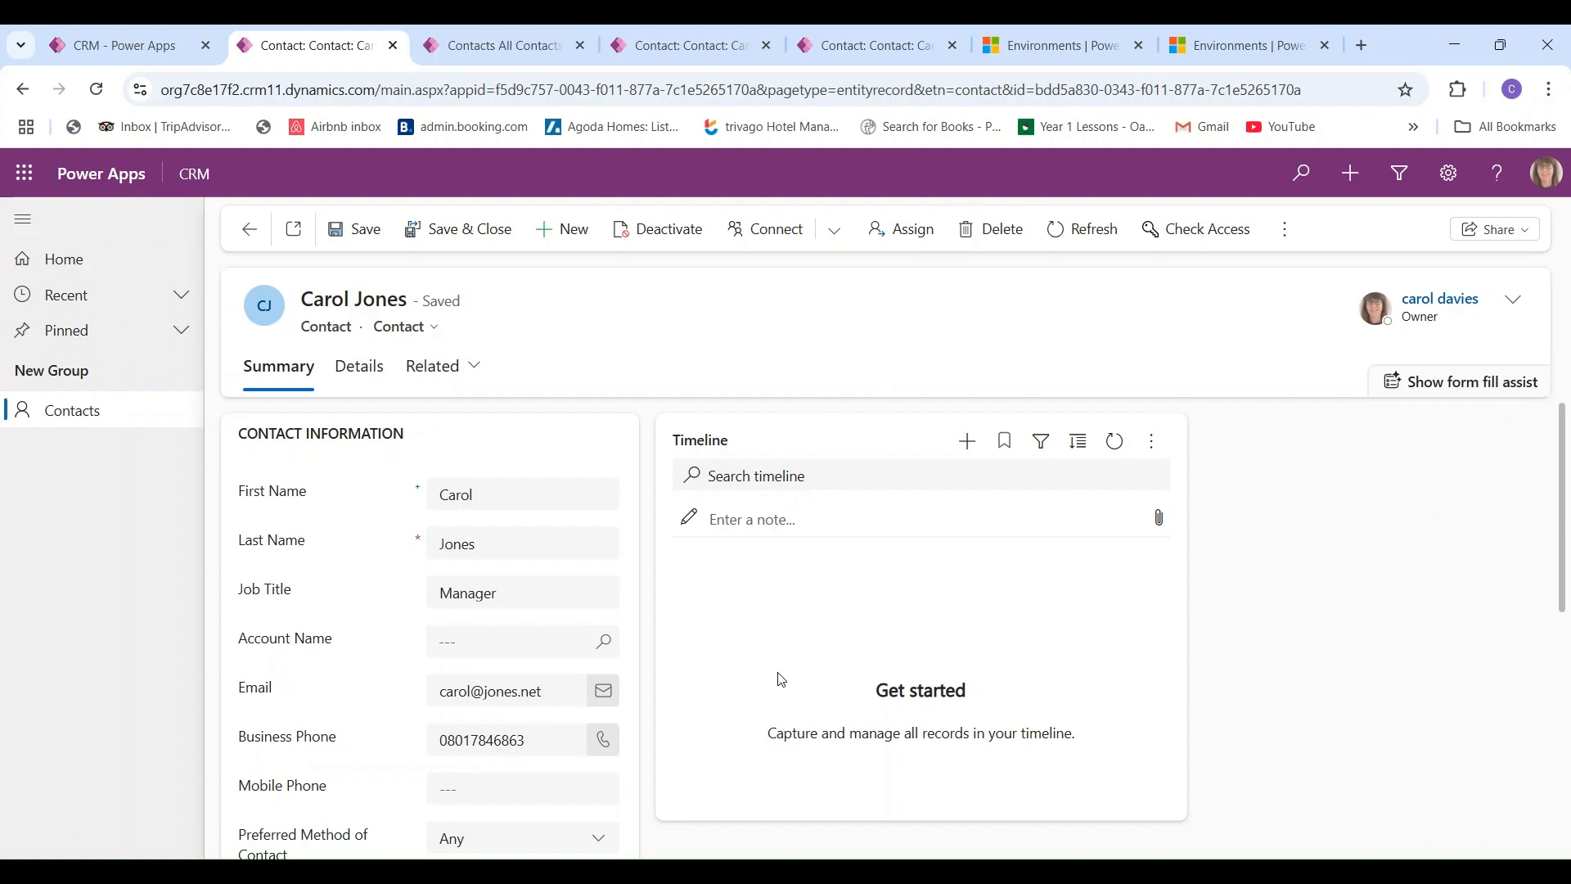
- Add a timeline note titled 'Tried to make a call' to the contact
click(965, 452)
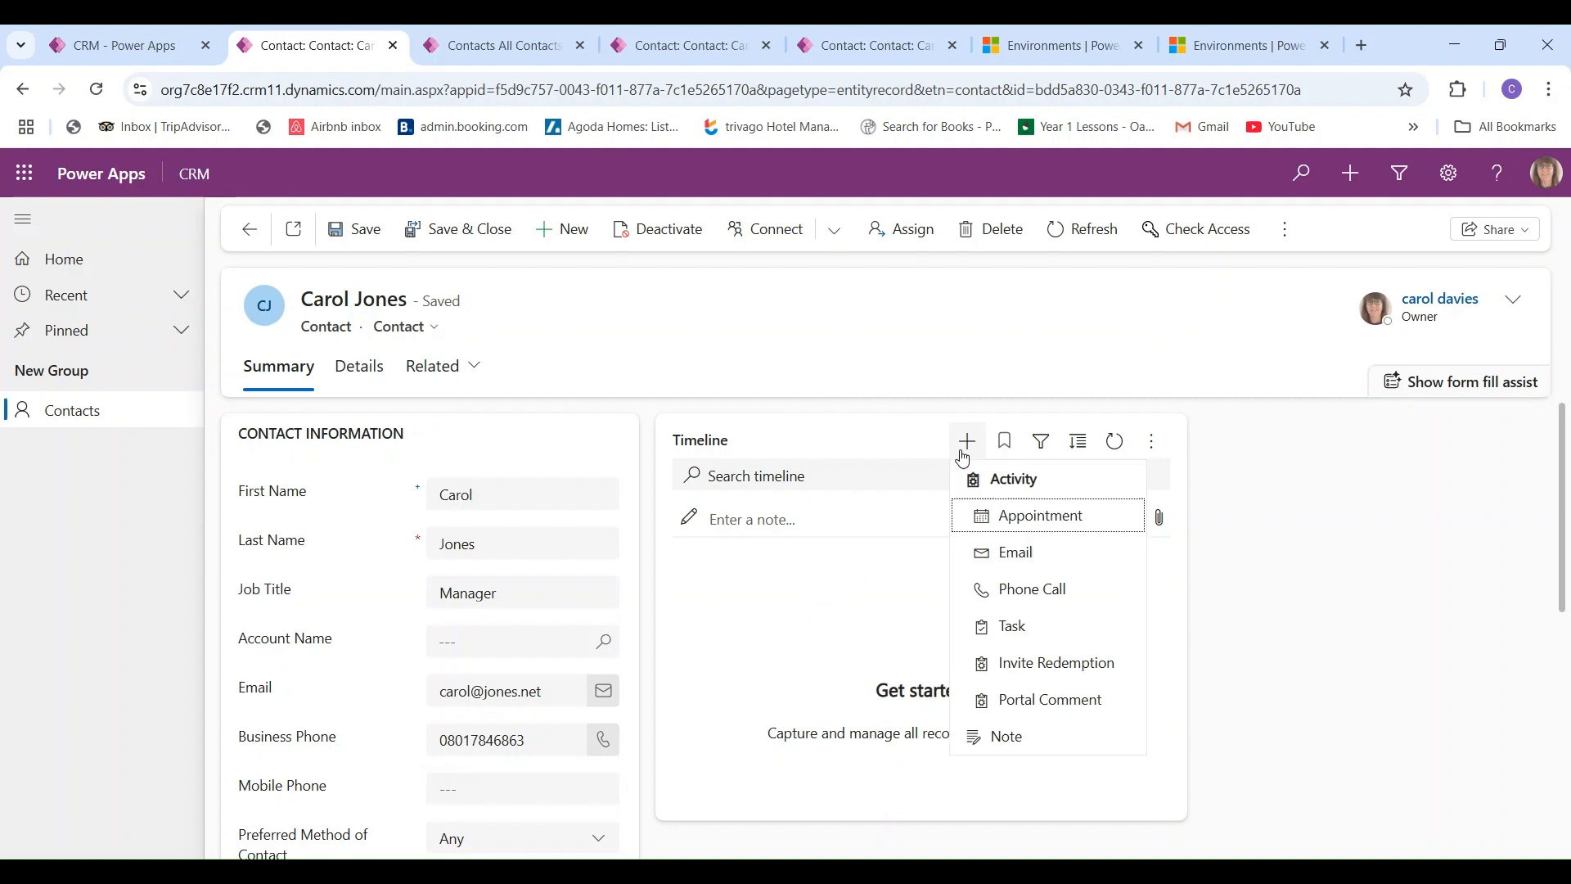
click(1004, 734)
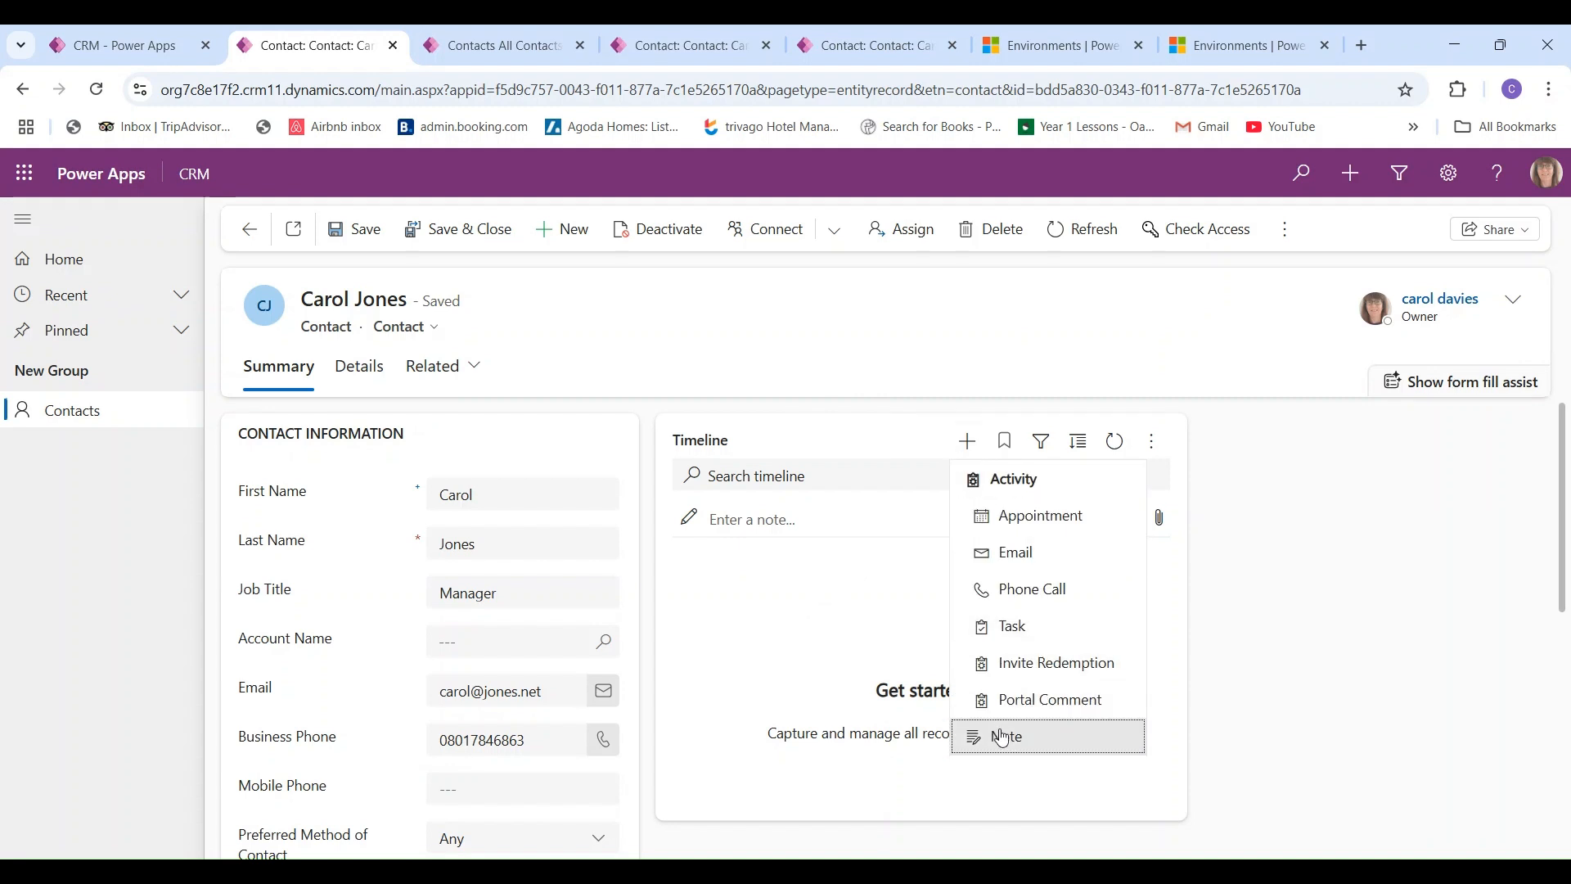
text(Trie)
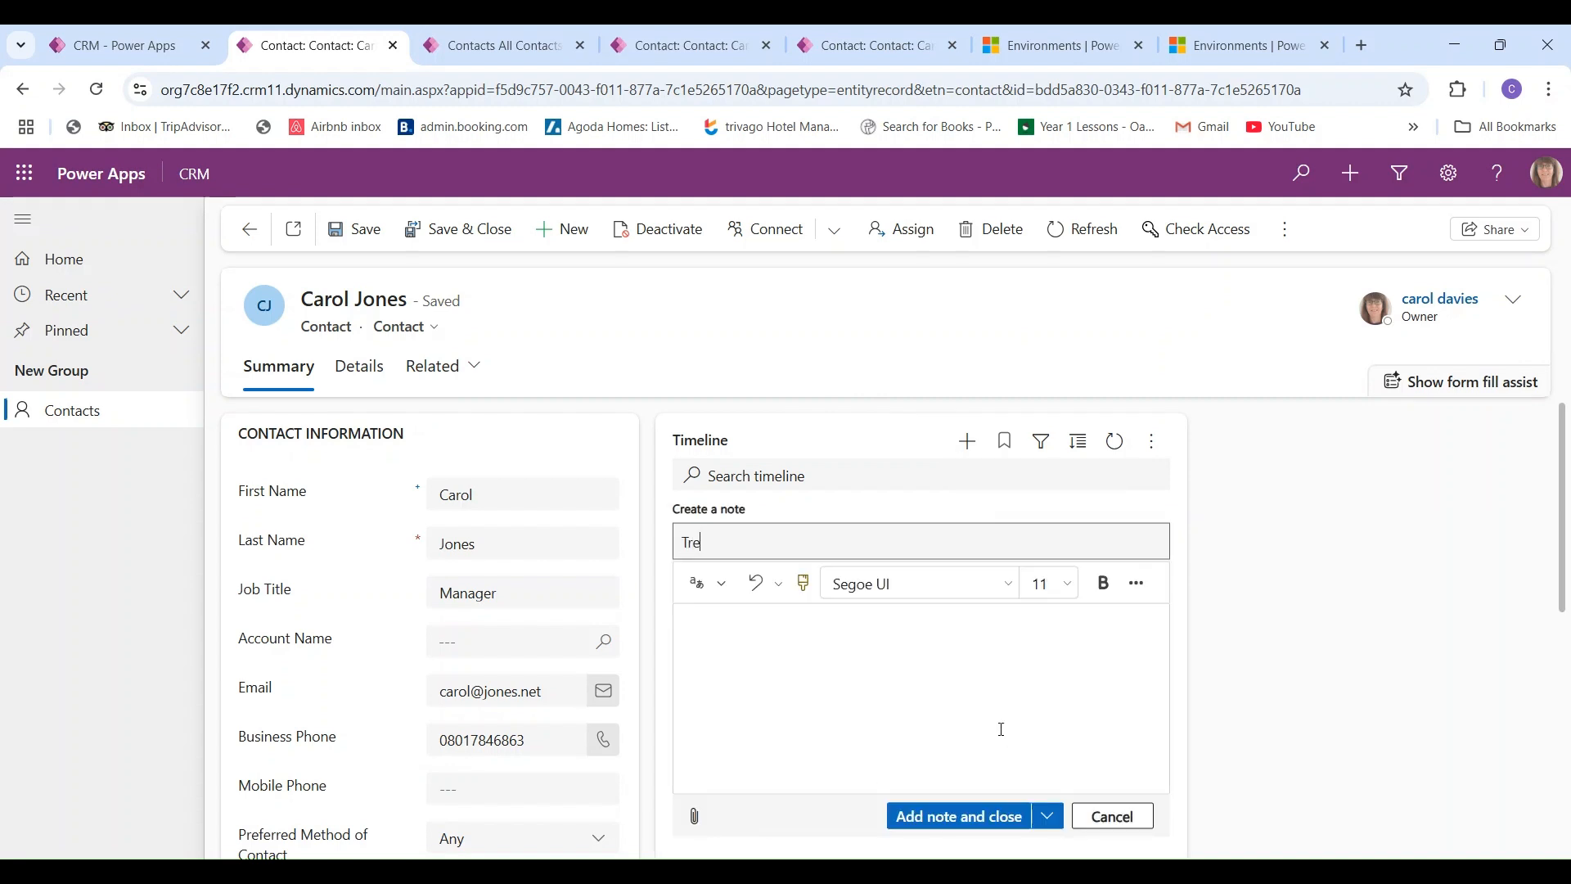
text(d to make a call)
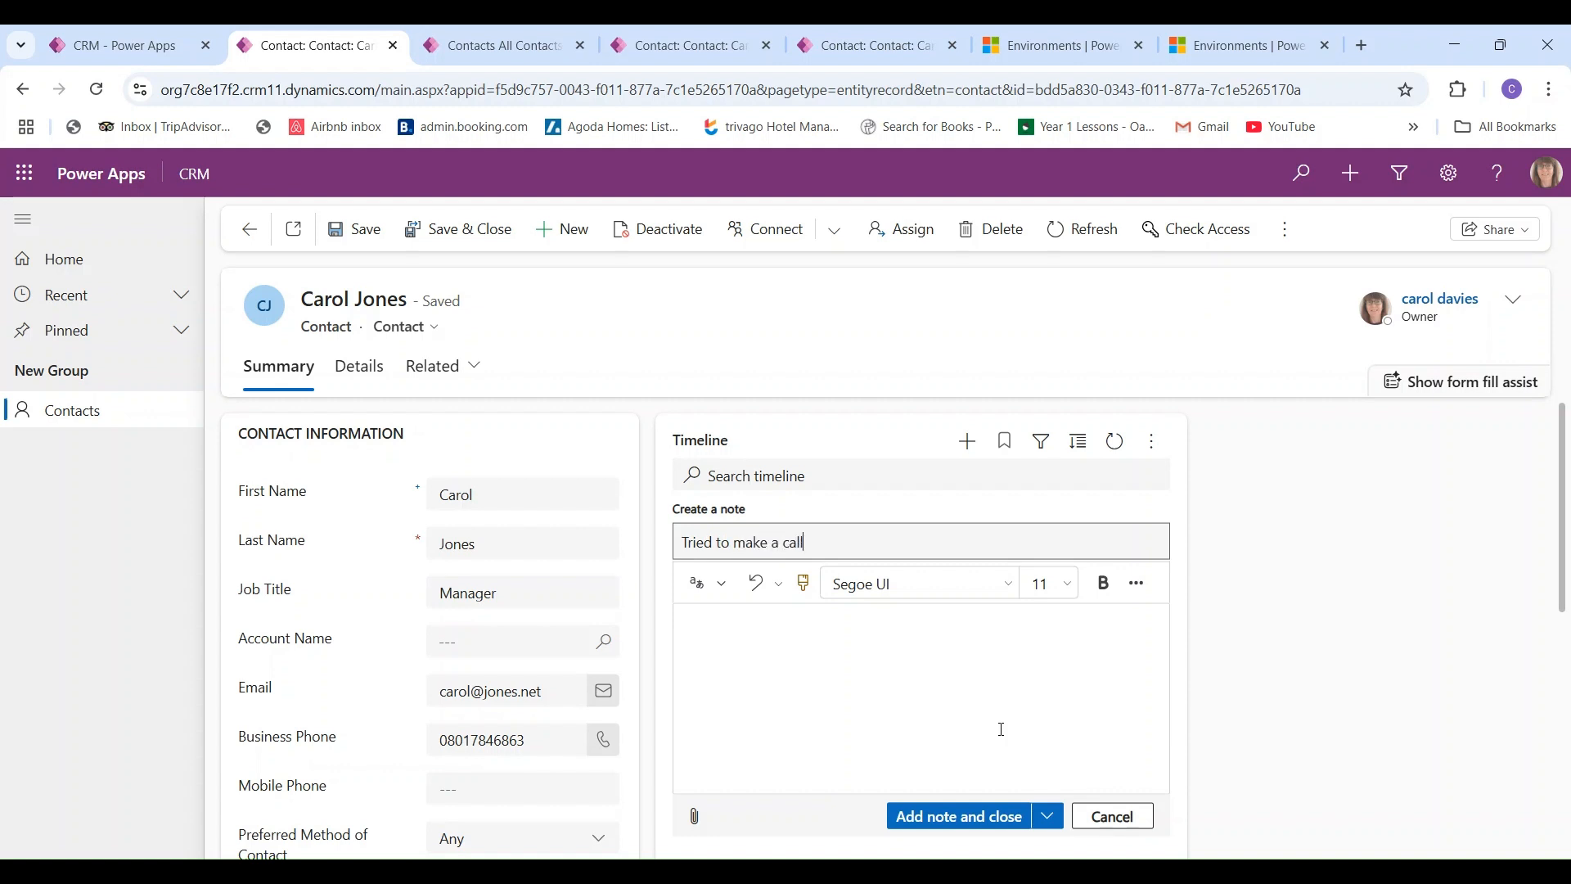
click(973, 820)
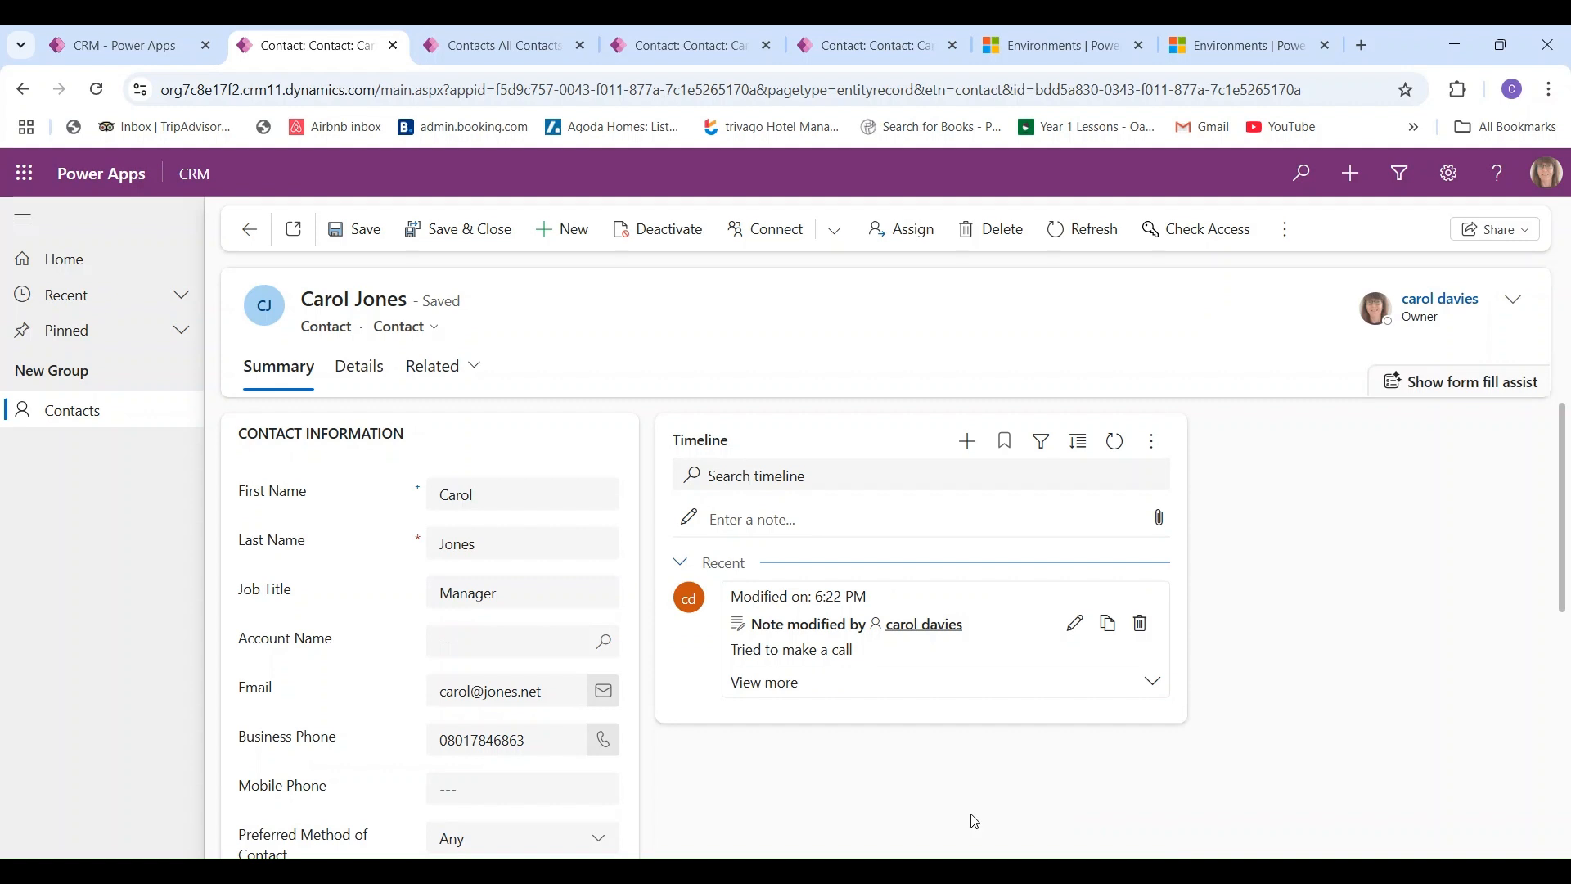
- Return to Contacts, browse Edit columns and Add columns without changes, then refresh the list
click(92, 406)
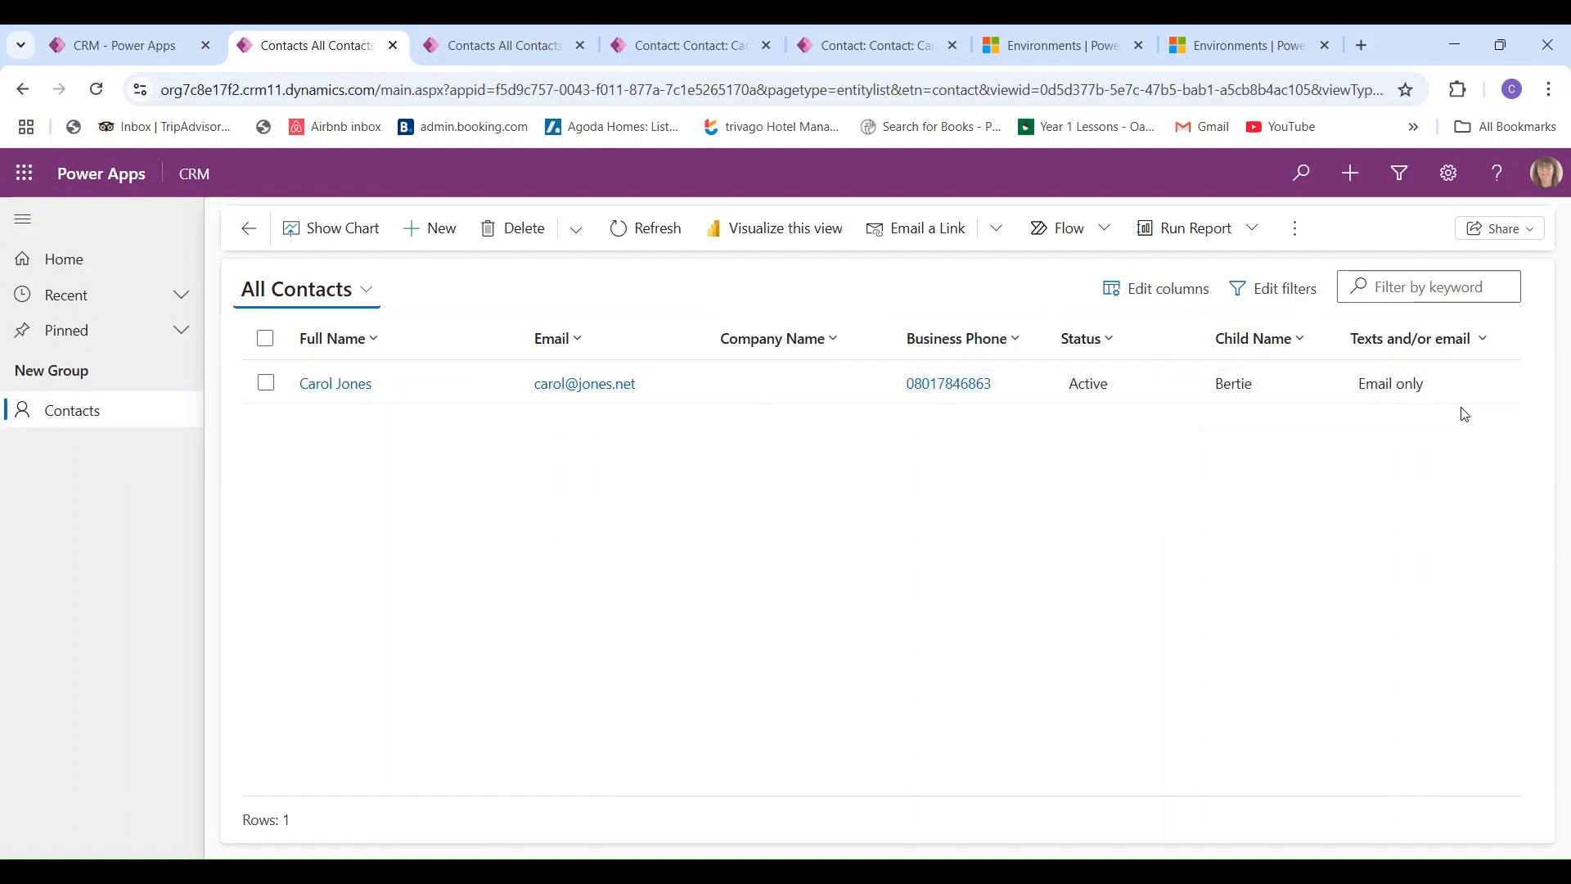
click(1161, 293)
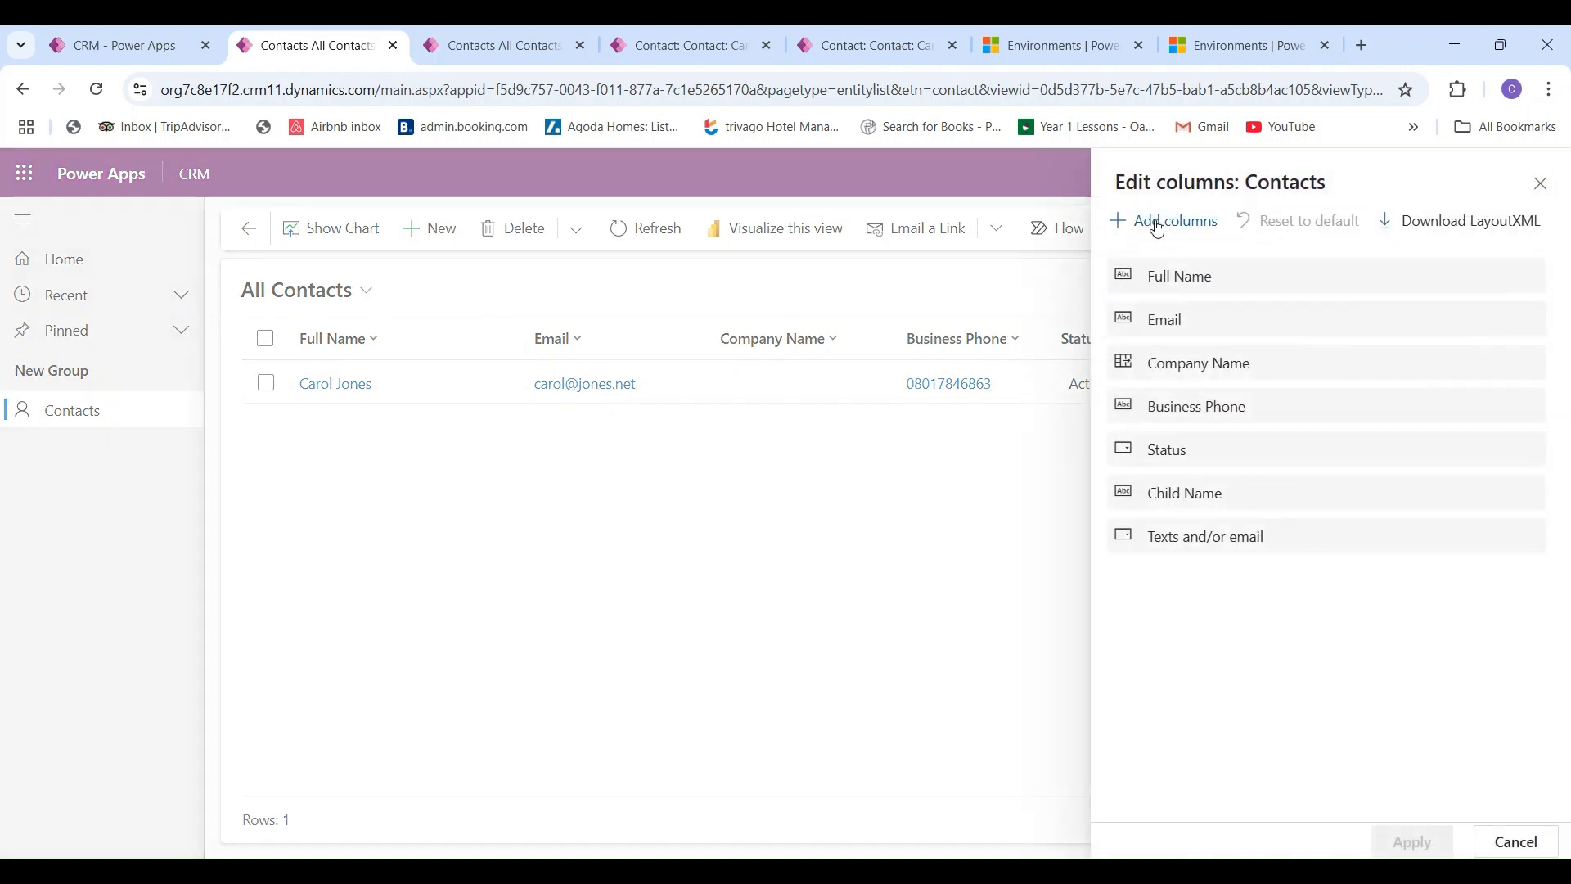
click(1158, 221)
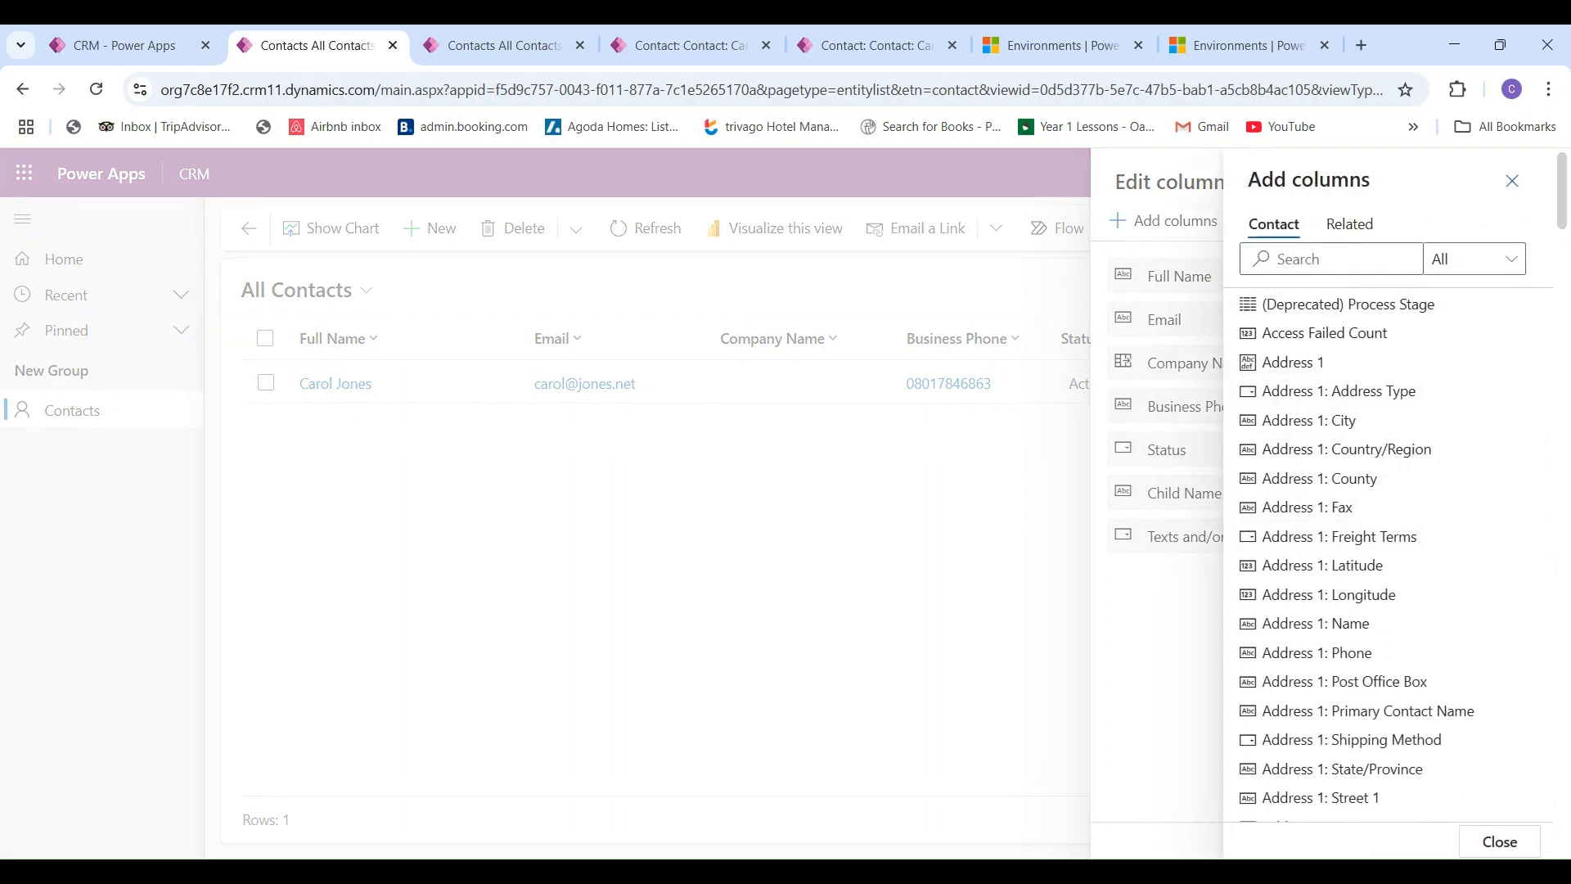
scroll(1543, 274, down, 10)
drag(1561, 288, 1537, 210)
click(1514, 182)
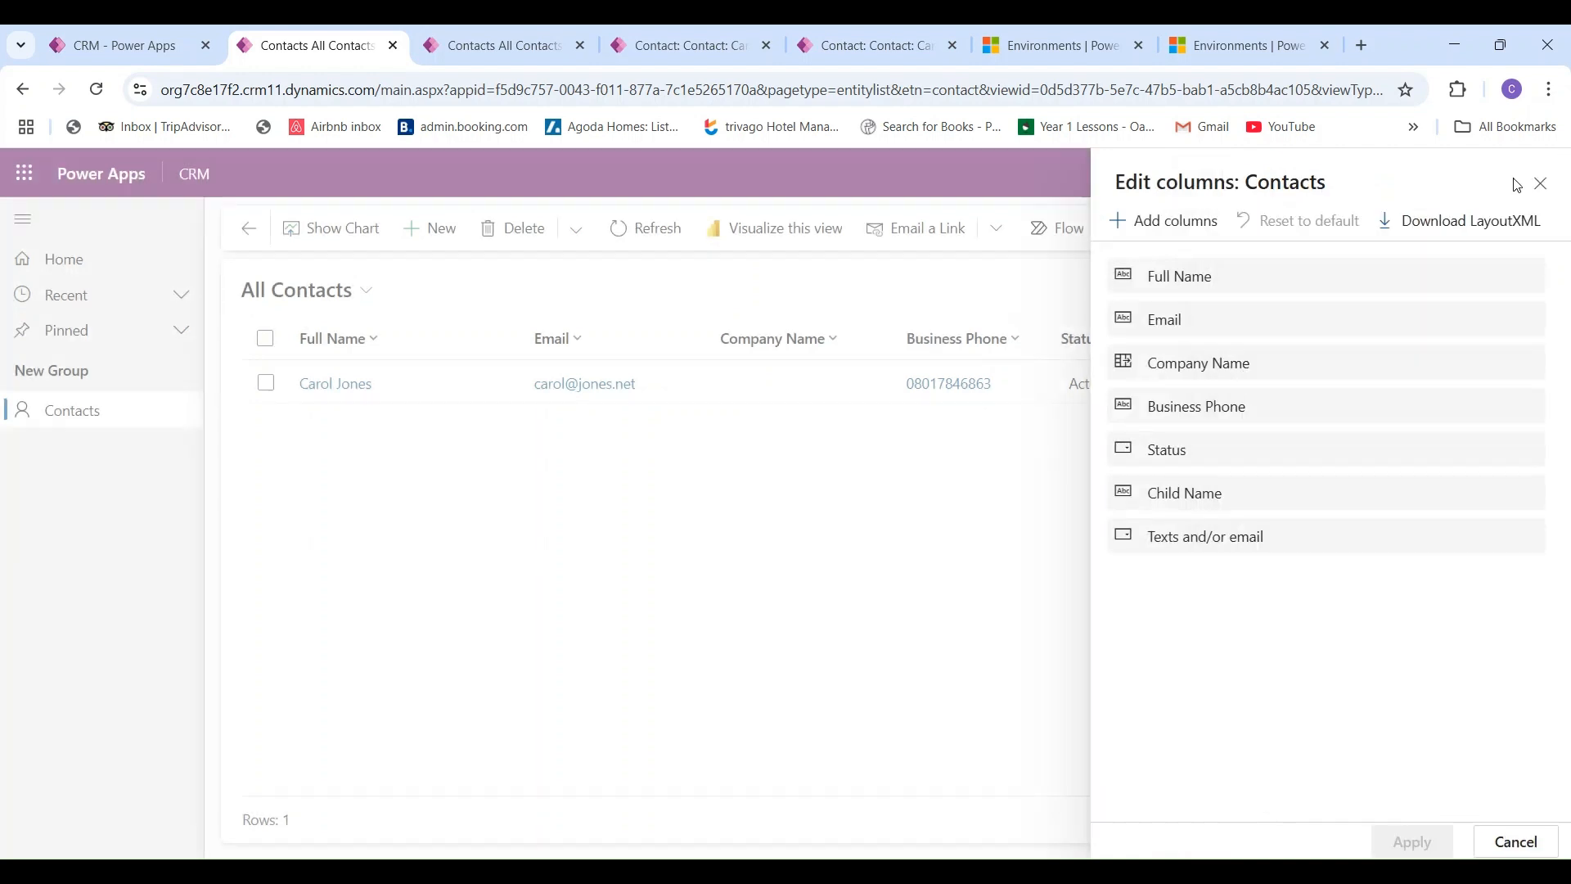
click(1541, 184)
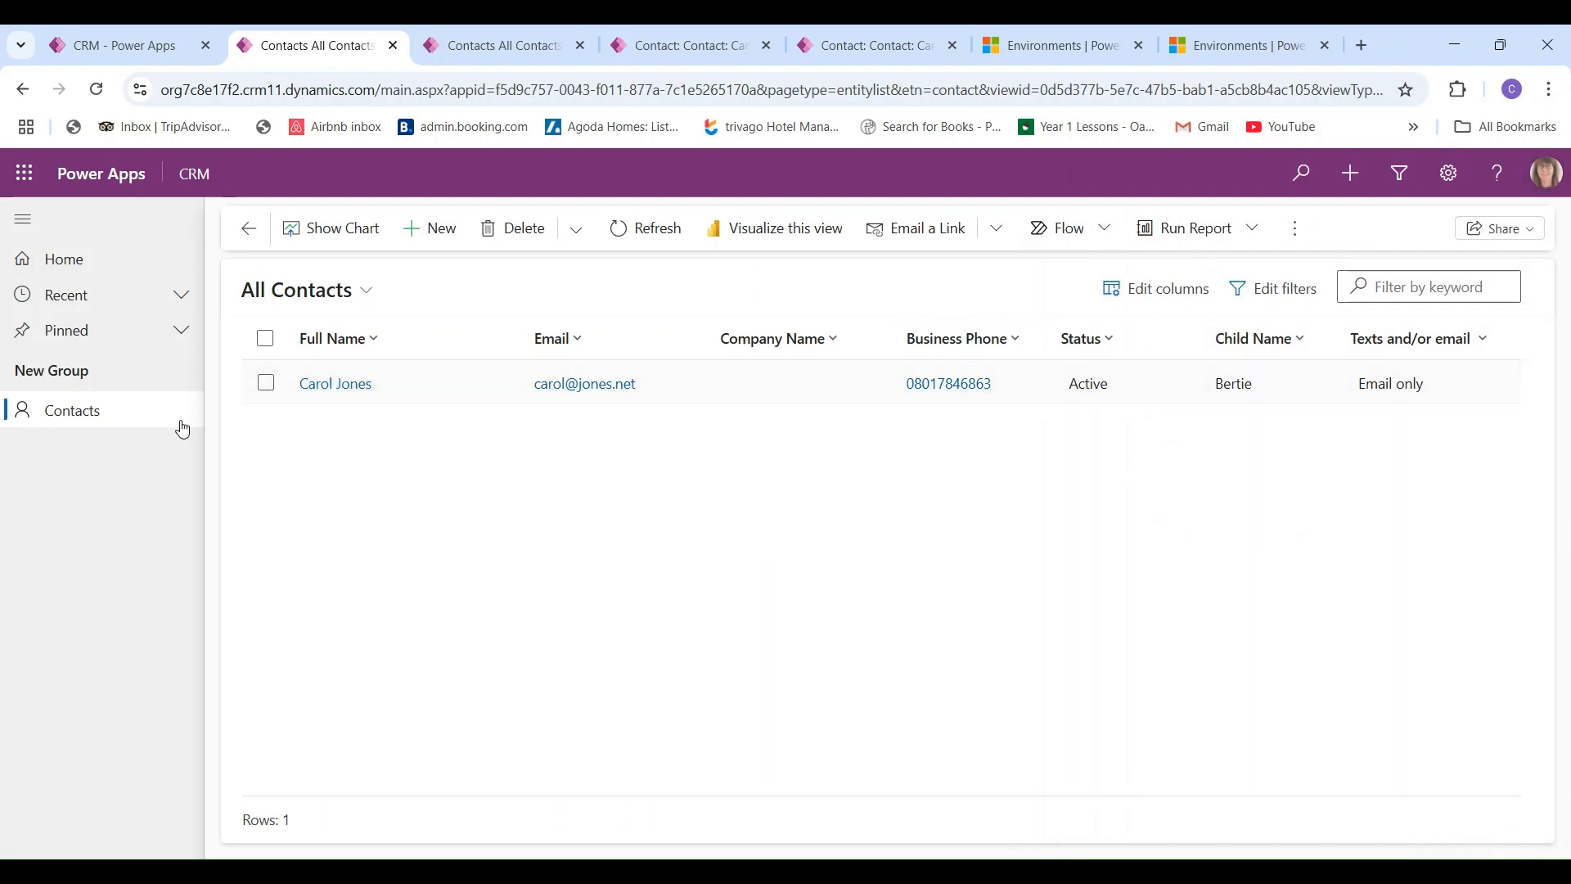
click(77, 414)
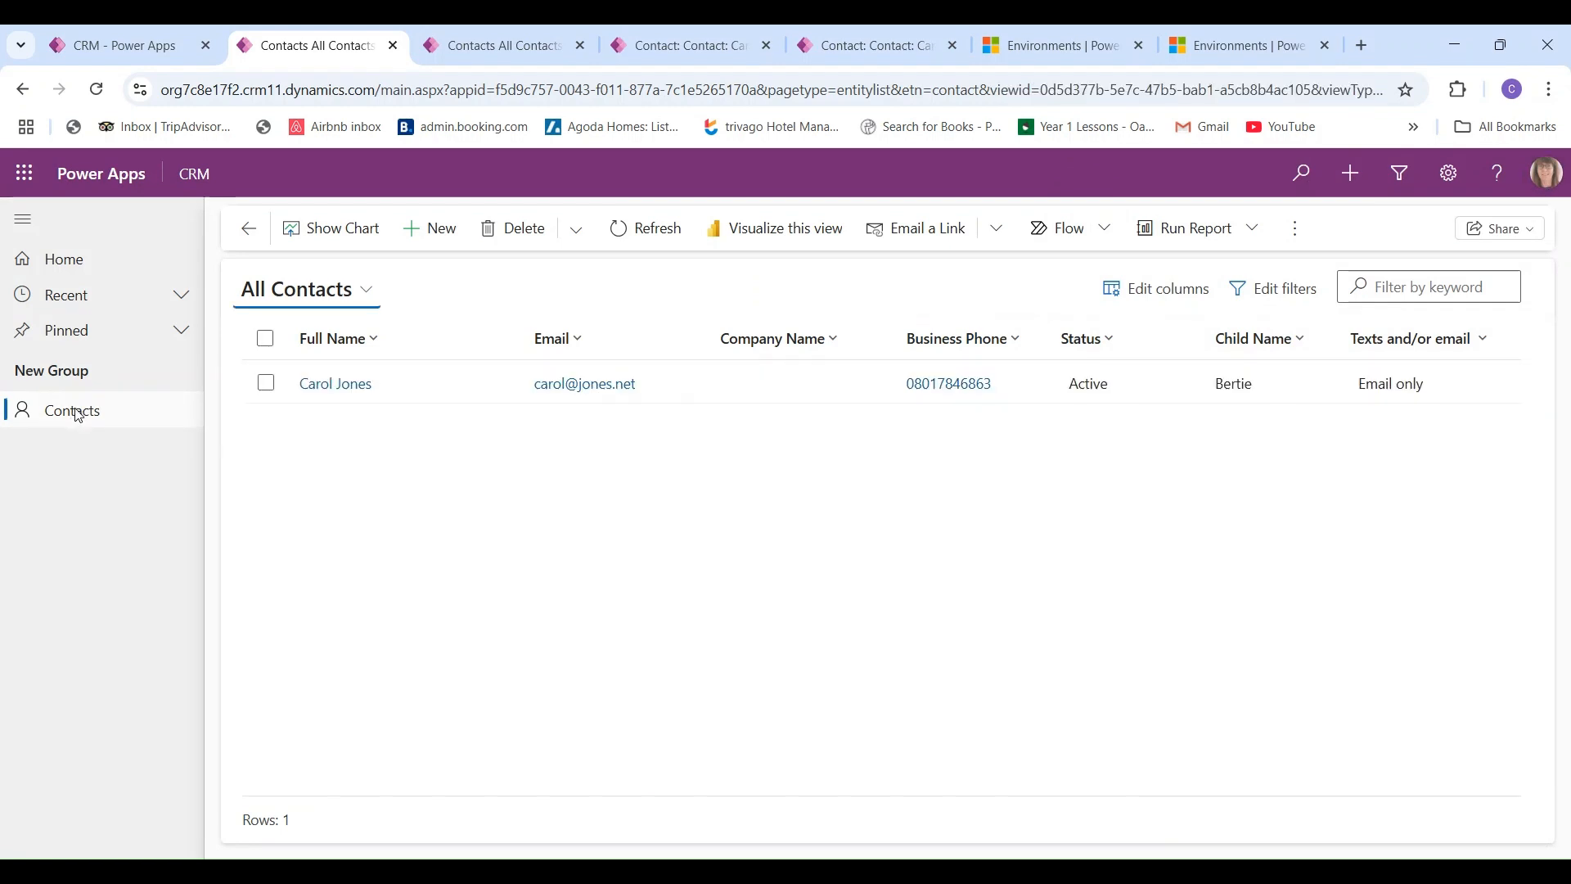